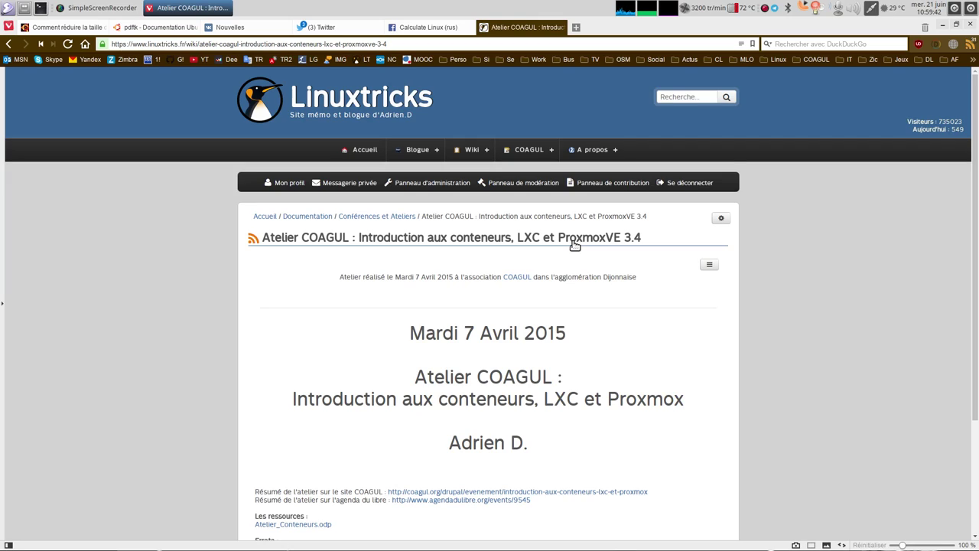
- Bring up the COAGUL menu listing the workshops in Vivaldi
scroll(692, 278, "down", 3)
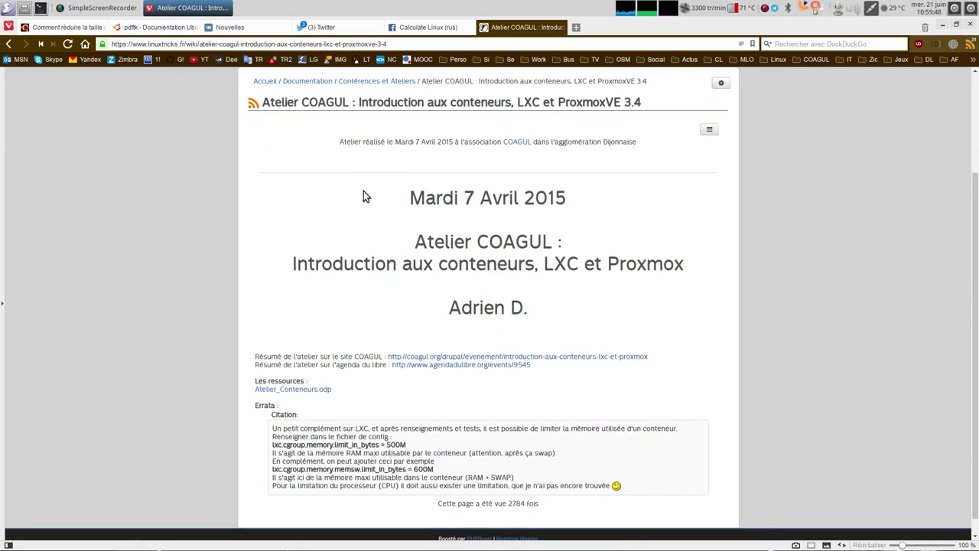
scroll(364, 197, "up", 3)
mouse_move(493, 153)
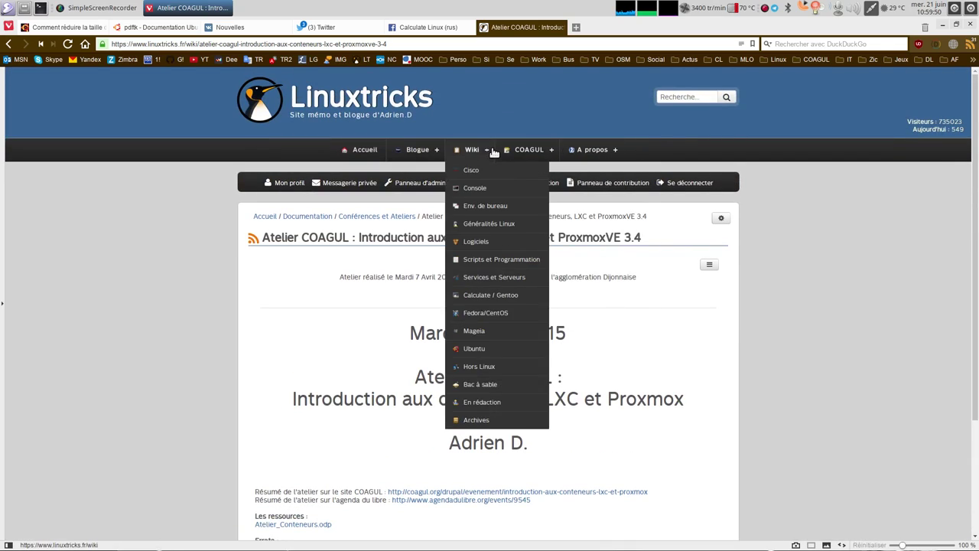
mouse_move(523, 155)
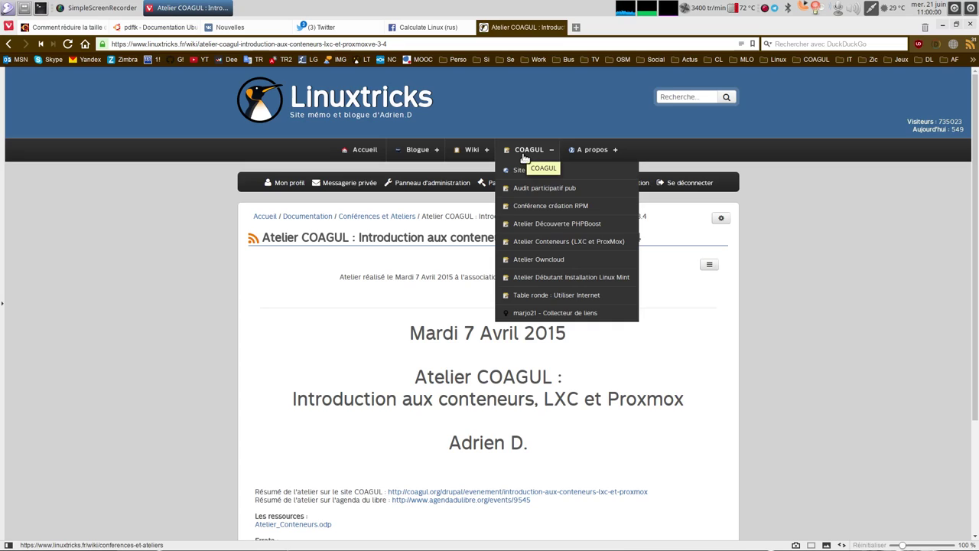
left_click(538, 147)
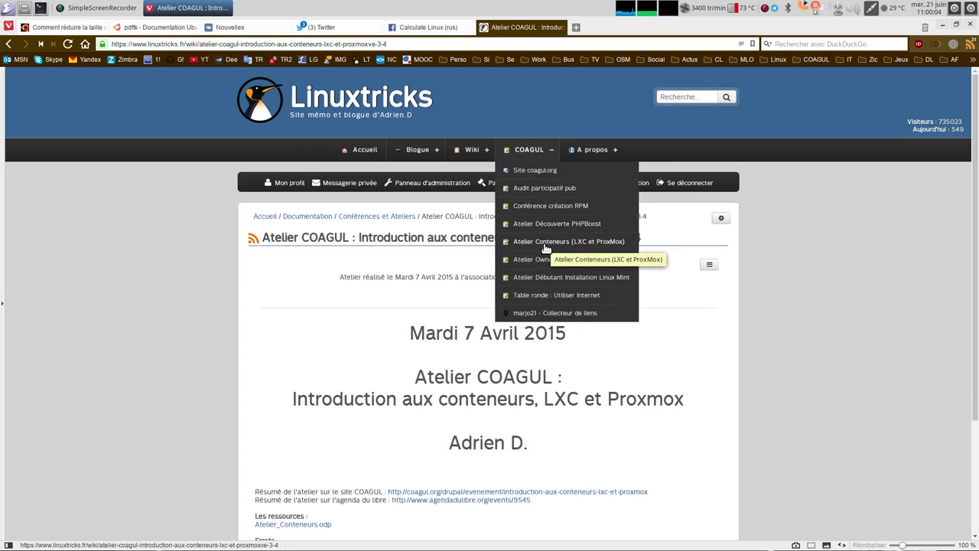
- Download and open Atelier_Conteneurs.odp in LibreOffice, then minimize Vivaldi
scroll(542, 253, "down", 3)
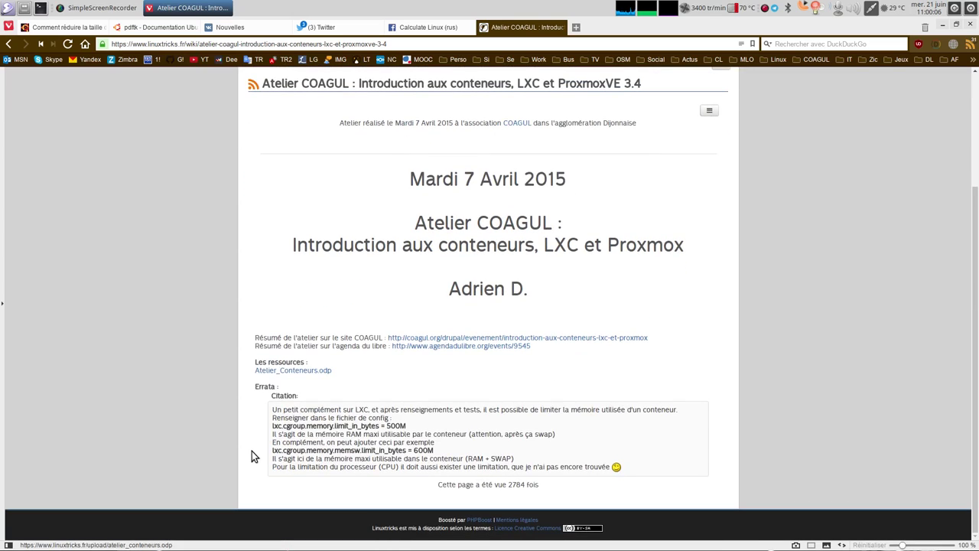
left_click(313, 371)
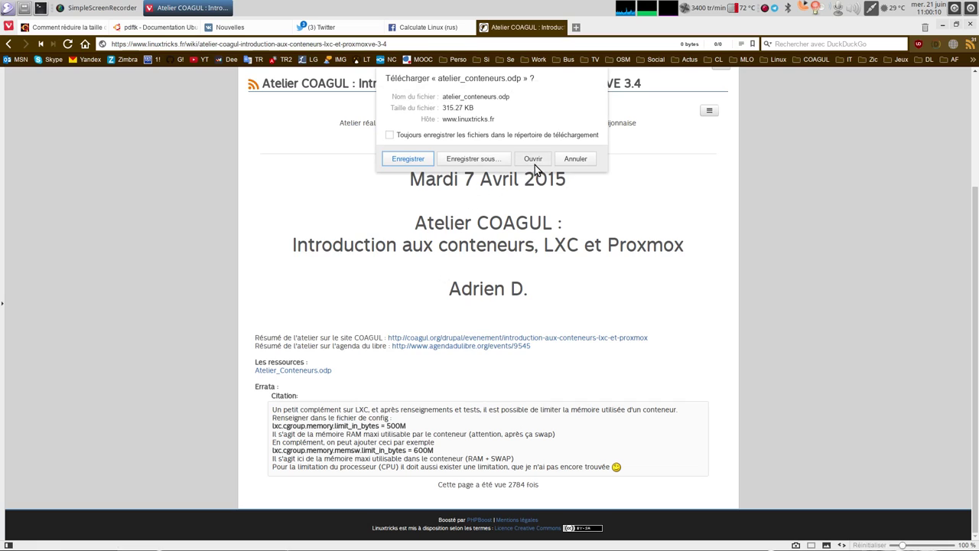
left_click(534, 163)
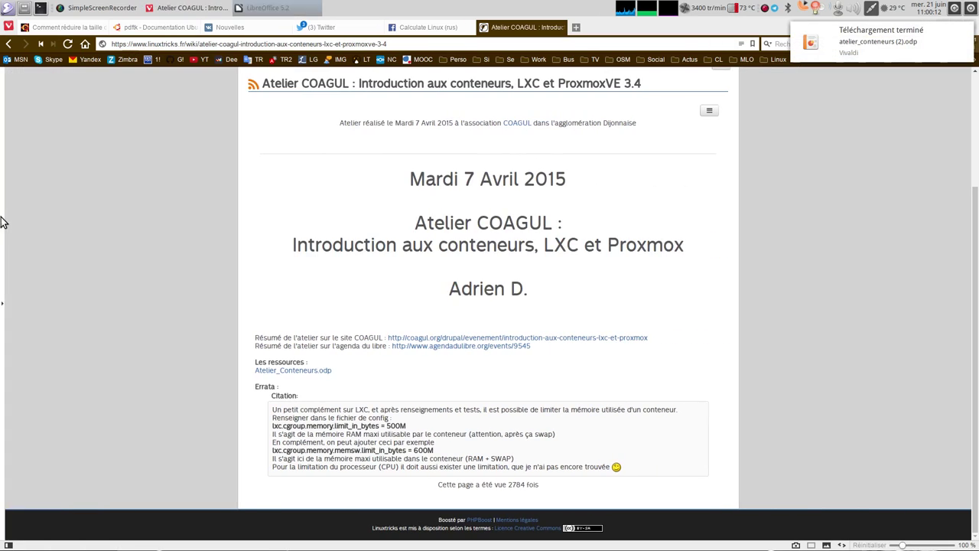
left_click(176, 13)
left_click(175, 13)
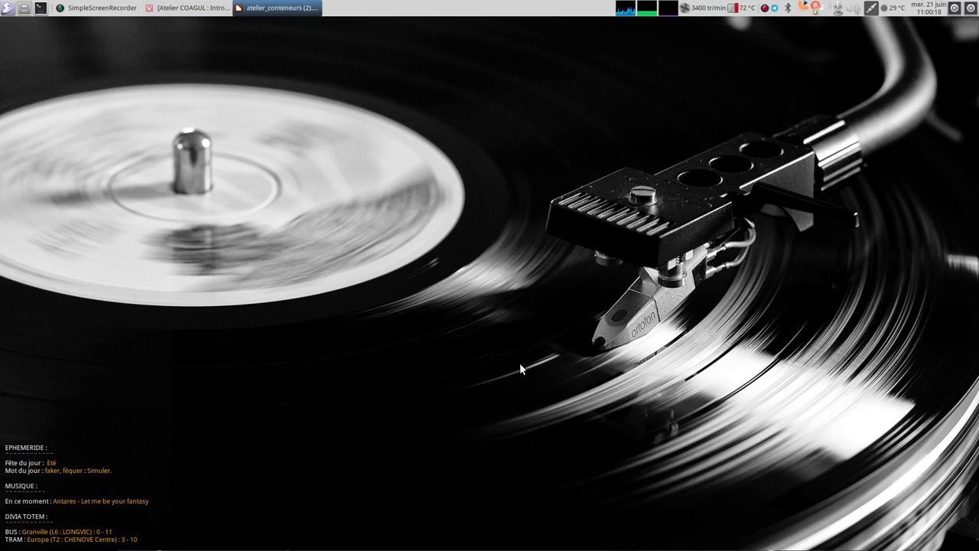
- Launch VirtualBox, select the Video2 machine, and shift the manager window left
mouse_move(526, 544)
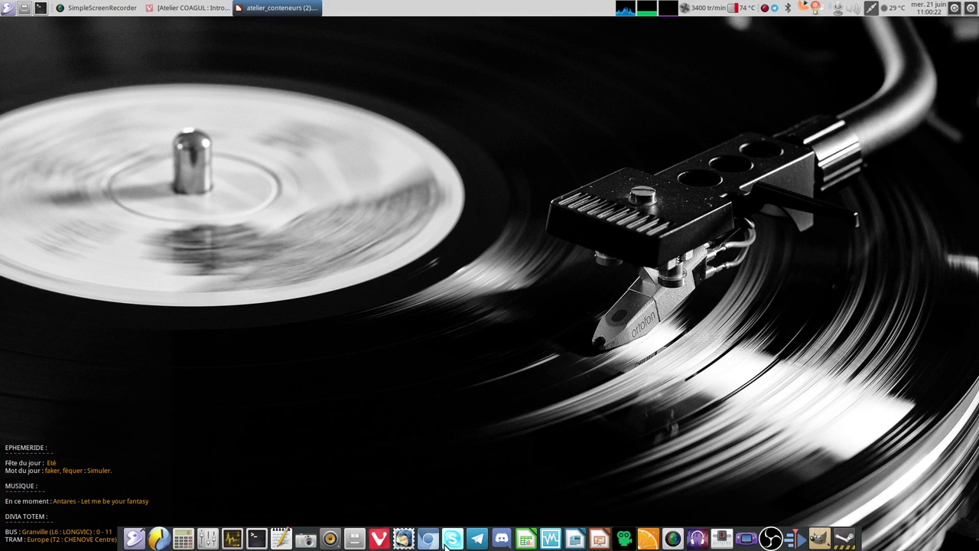
left_click(550, 539)
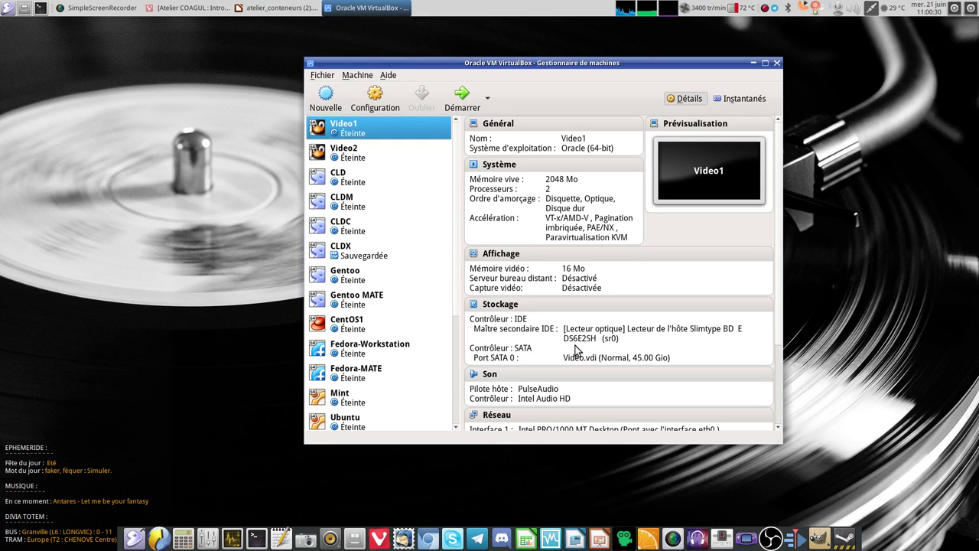
left_click(395, 148)
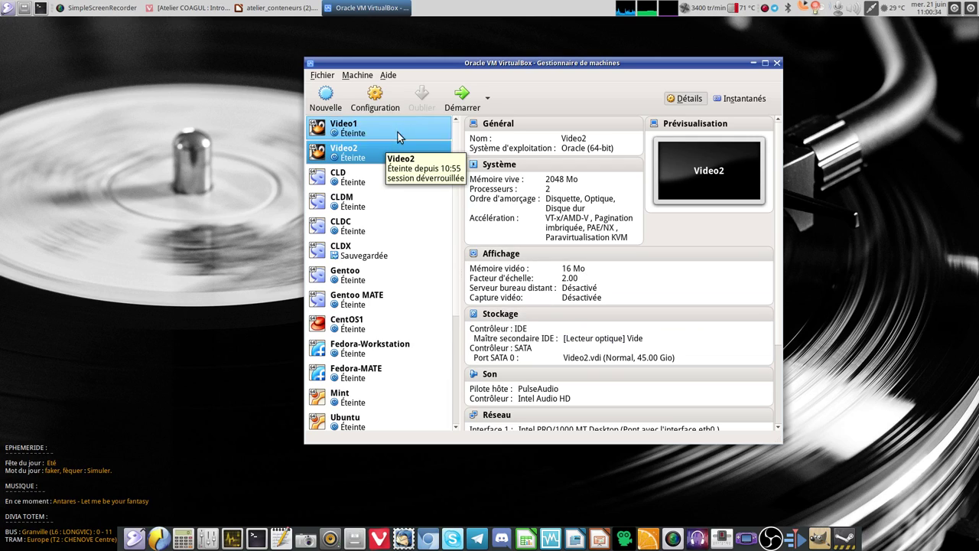
left_click_drag(470, 66, 393, 64)
- In Video2's Système settings, set RAM to 4160 Mo and 4 processors
left_click(321, 108)
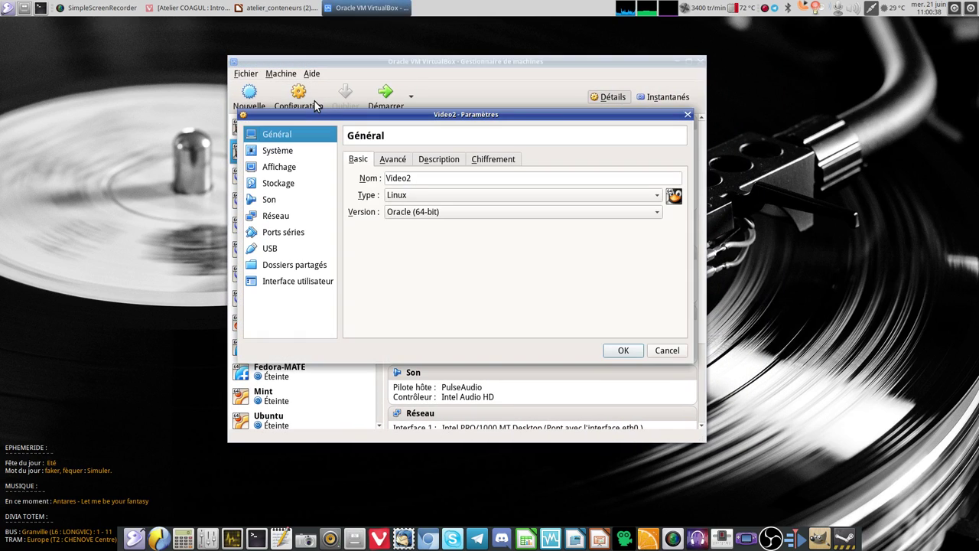
left_click(277, 150)
left_click_drag(513, 175, 513, 175)
scroll(513, 176, "up", 3)
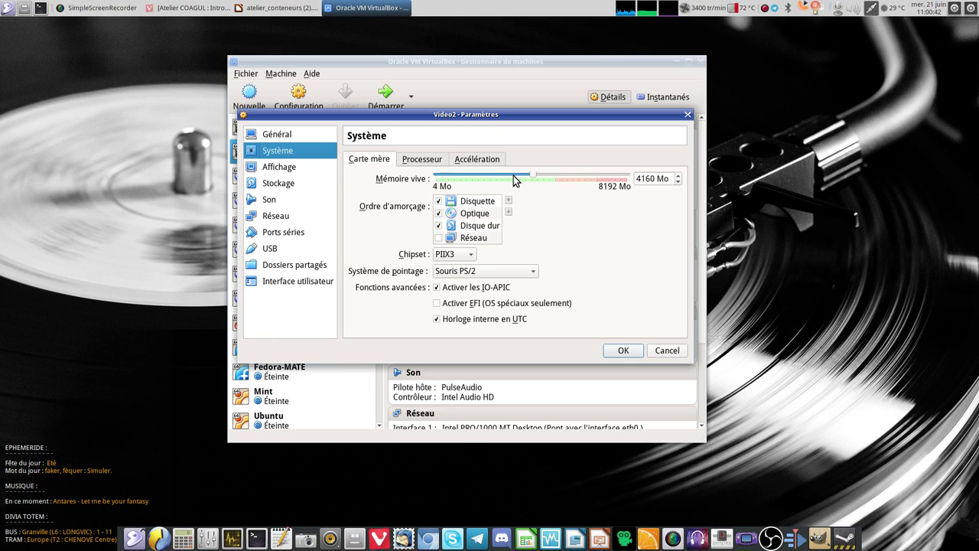
left_click(409, 162)
scroll(490, 172, "up", 2)
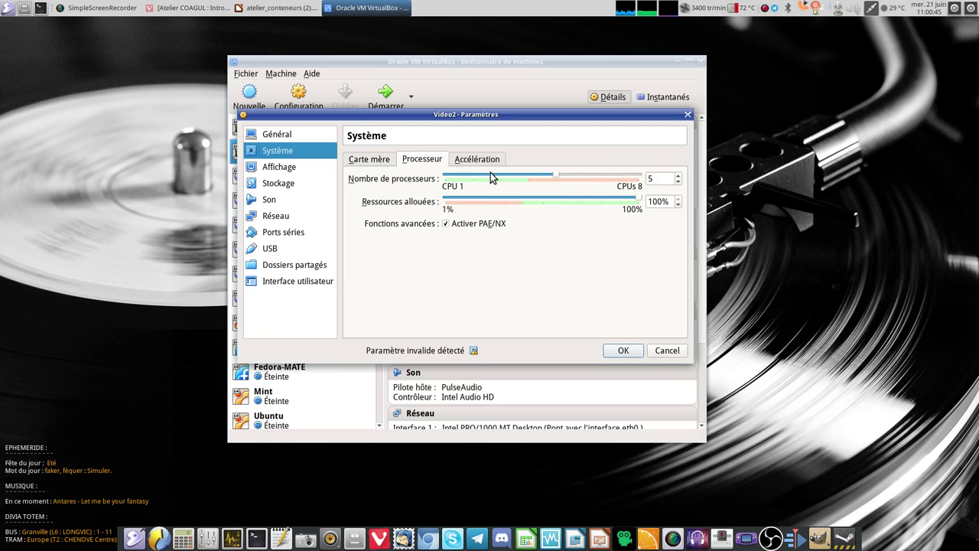
- Set the network card's Mode Promiscuité to Tout autoriser and save the settings
left_click(276, 169)
left_click(276, 218)
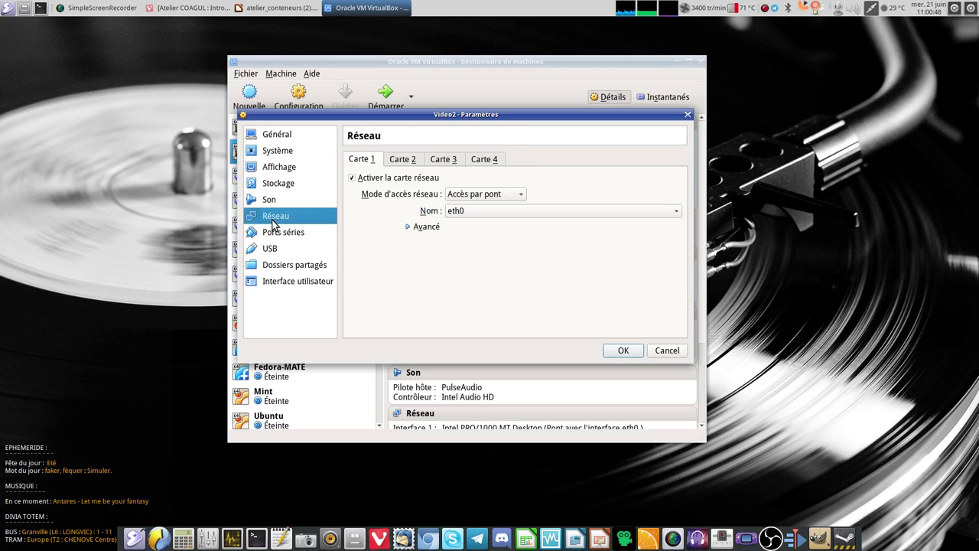
left_click(426, 227)
left_click(476, 260)
left_click(472, 288)
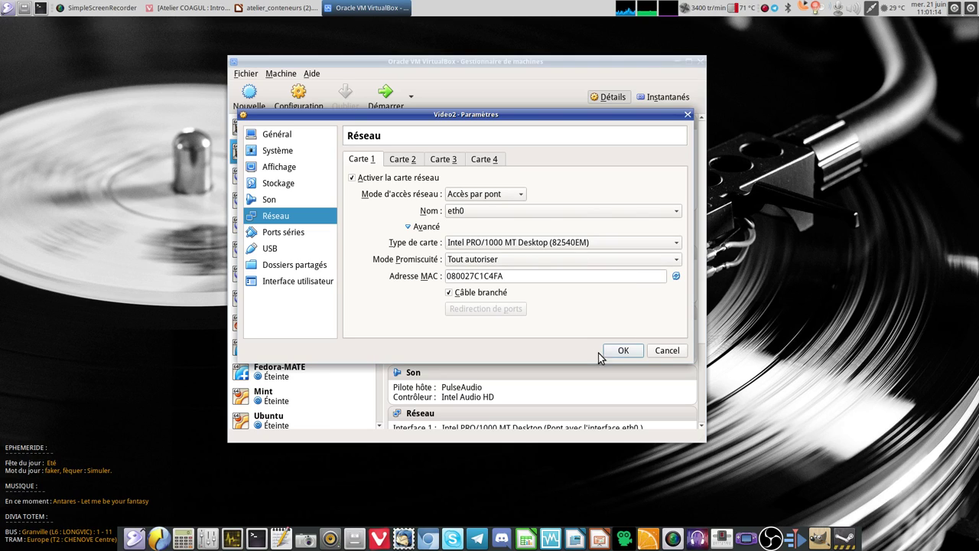
left_click(621, 350)
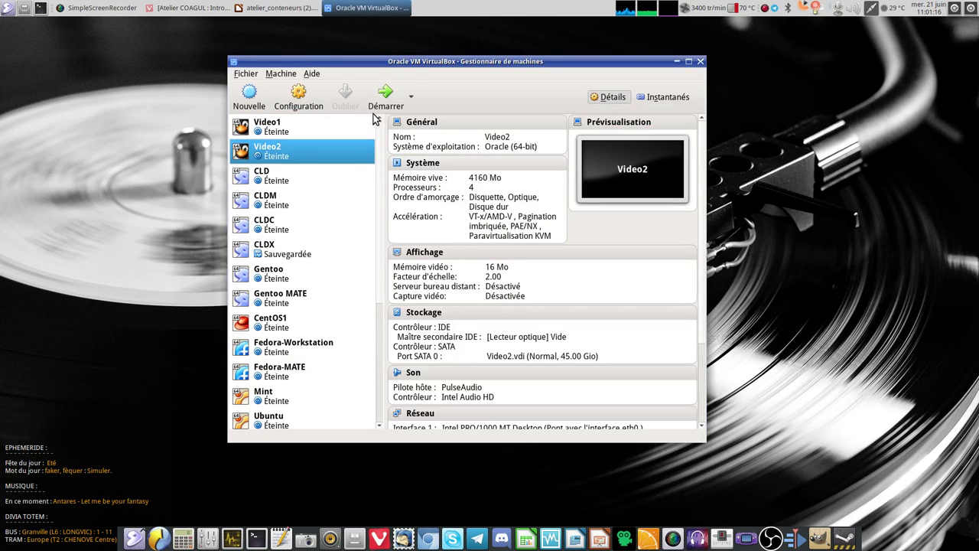
- Insert the Proxmox VE 4.4 installer ISO and start the Video2 VM
left_click(517, 337)
left_click(566, 372)
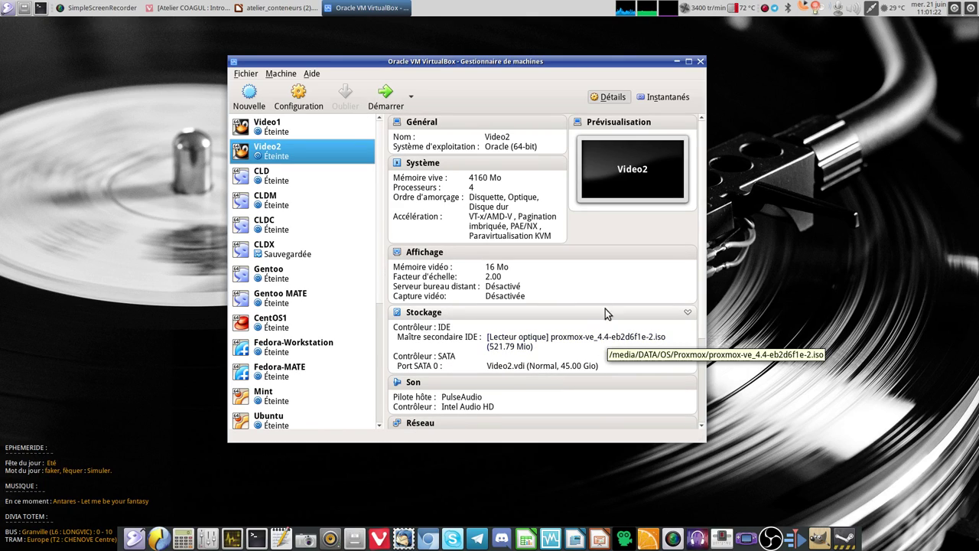
left_click(379, 99)
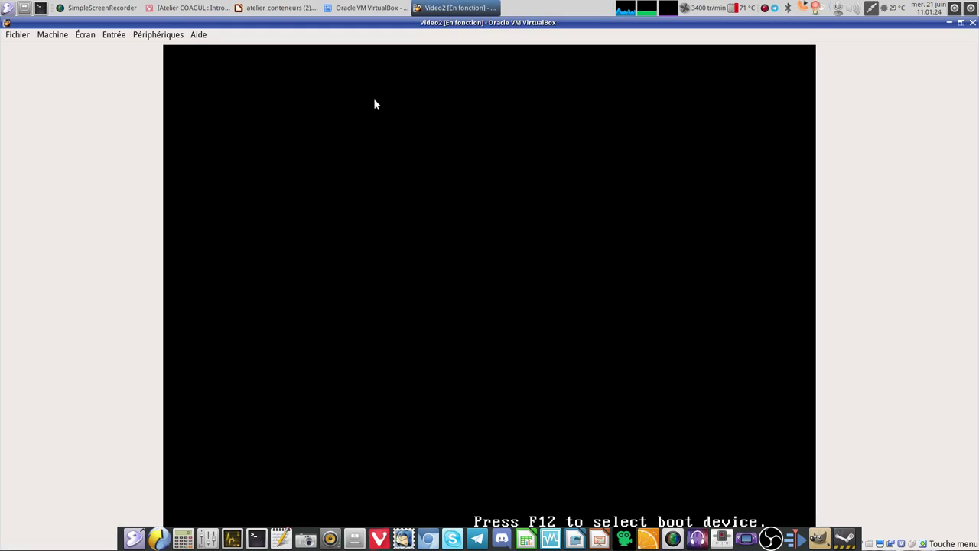
- Set the VM display scale to 100% and launch Install Proxmox VE
left_click(152, 35)
mouse_move(91, 40)
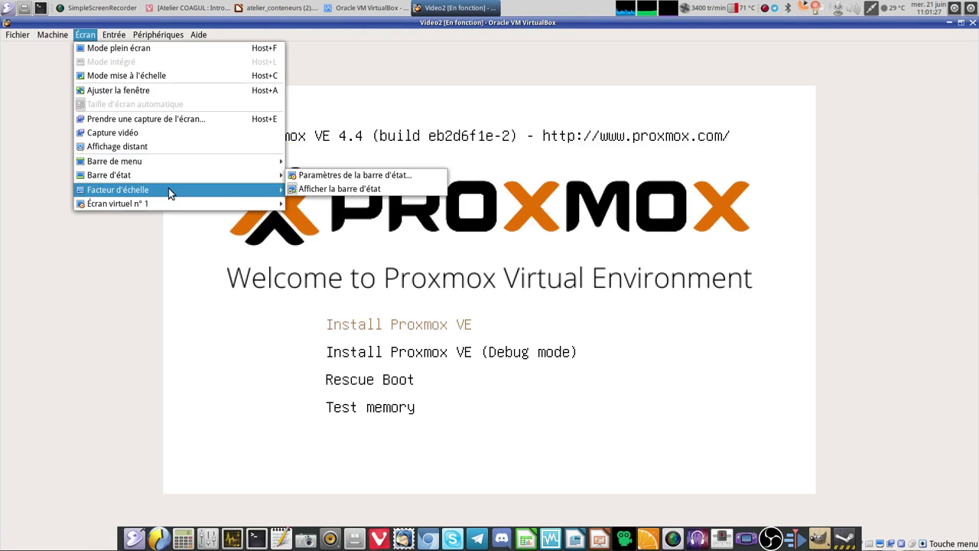
mouse_move(168, 189)
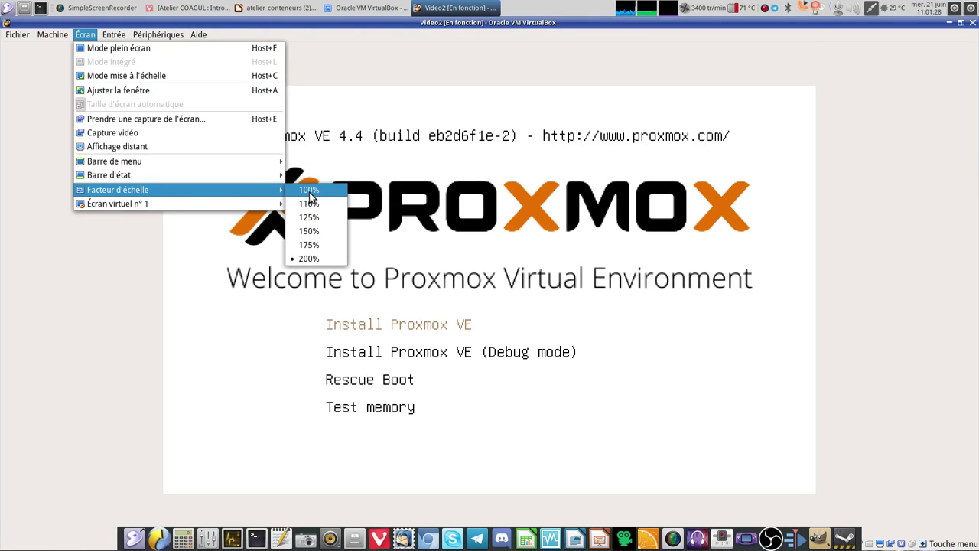
left_click(309, 190)
key("Return")
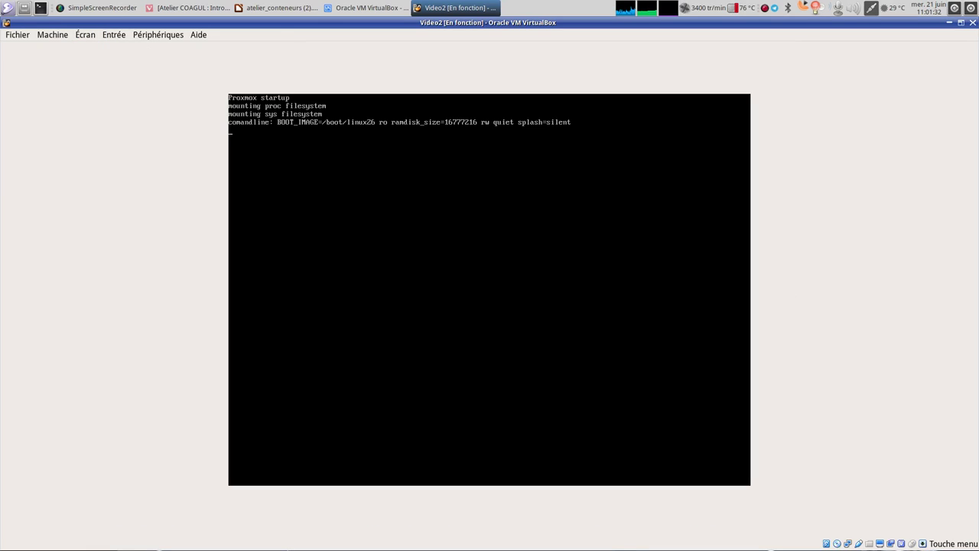
key("alt+Tab")
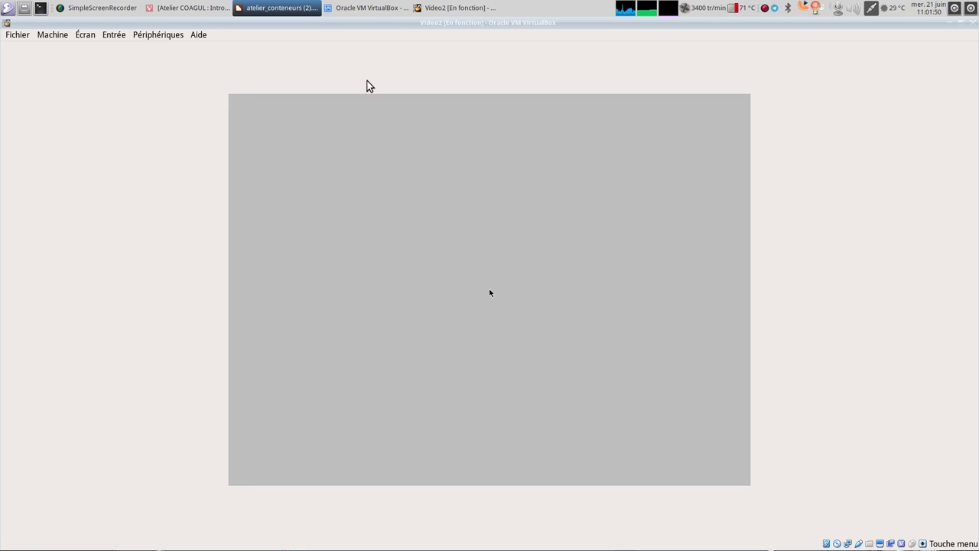
- Refocus the Video2 window to show the installer's GNU Affero licence page
left_click(391, 21)
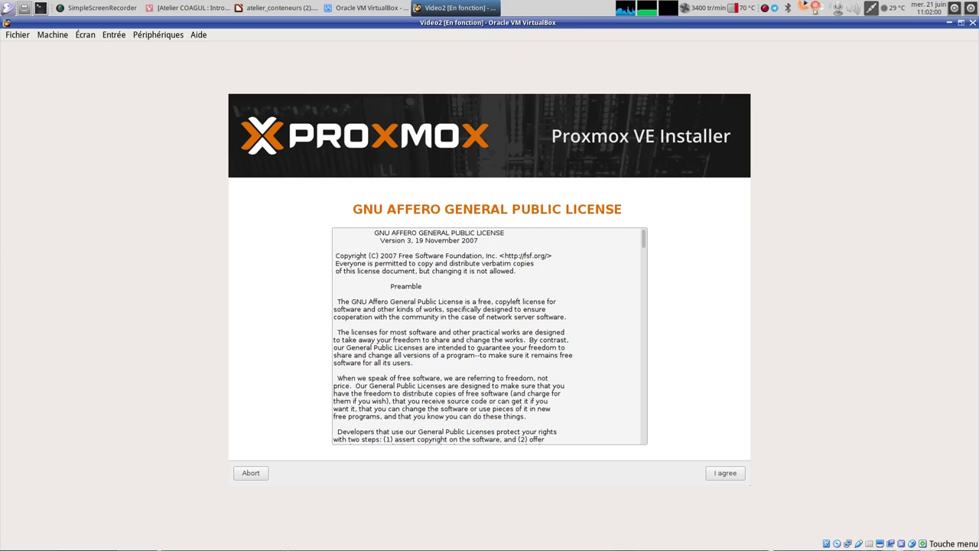
- Accept the Proxmox licence and keep /dev/sda as the target hard disk
left_click(721, 474)
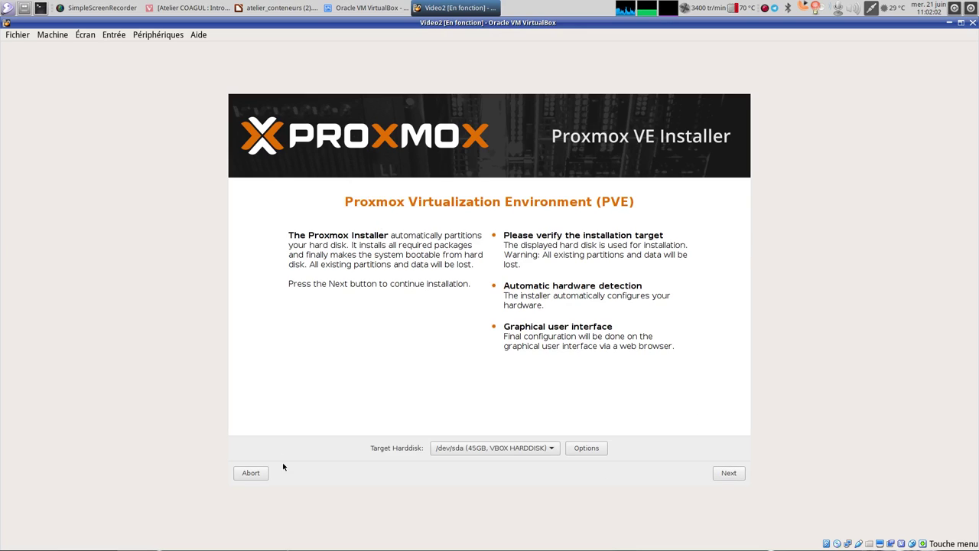
left_click(486, 450)
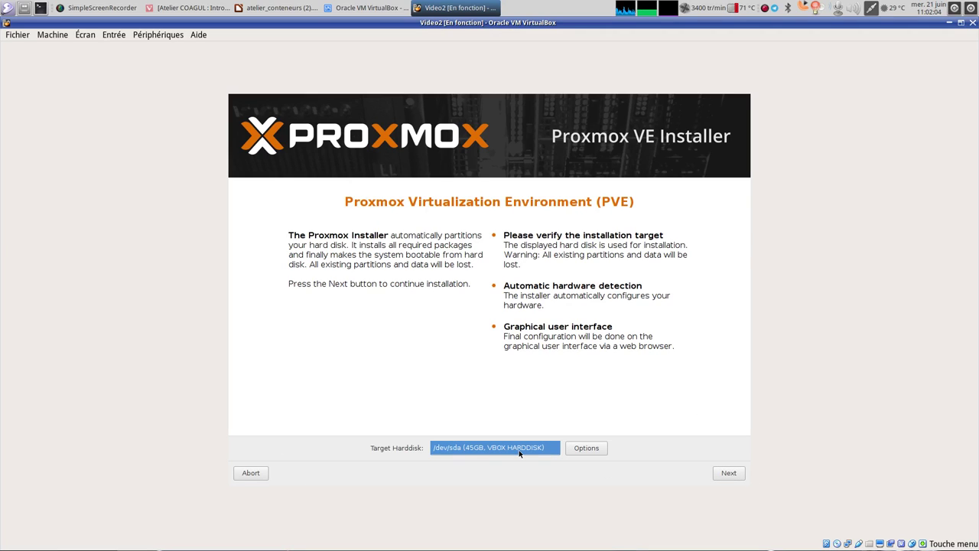
left_click(518, 450)
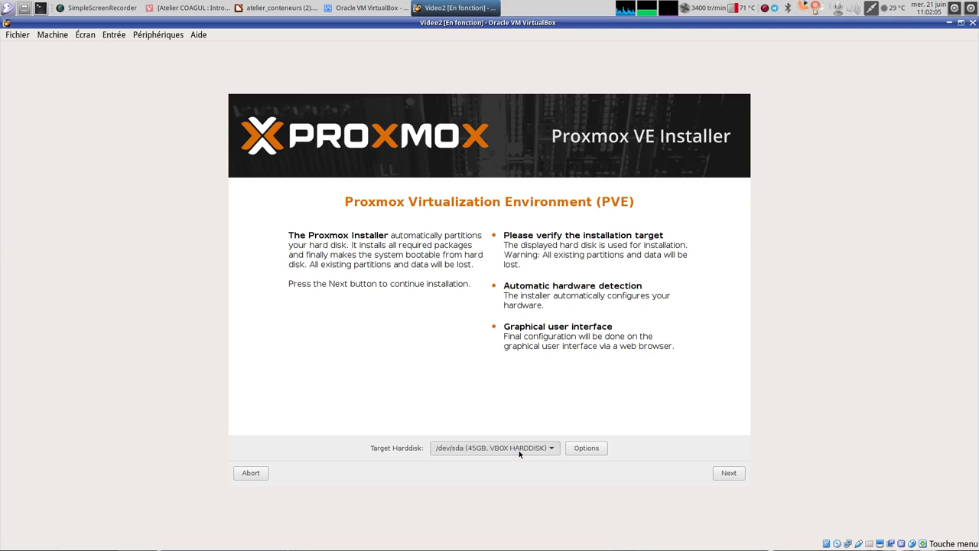
left_click(728, 473)
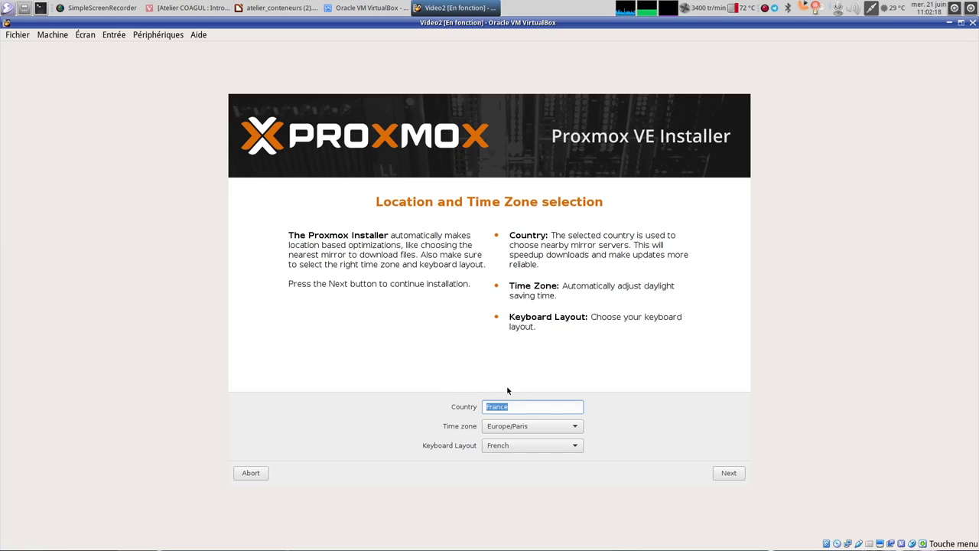
- Keep the France/Europe/Paris location and enter and confirm the administrator password
left_click(725, 475)
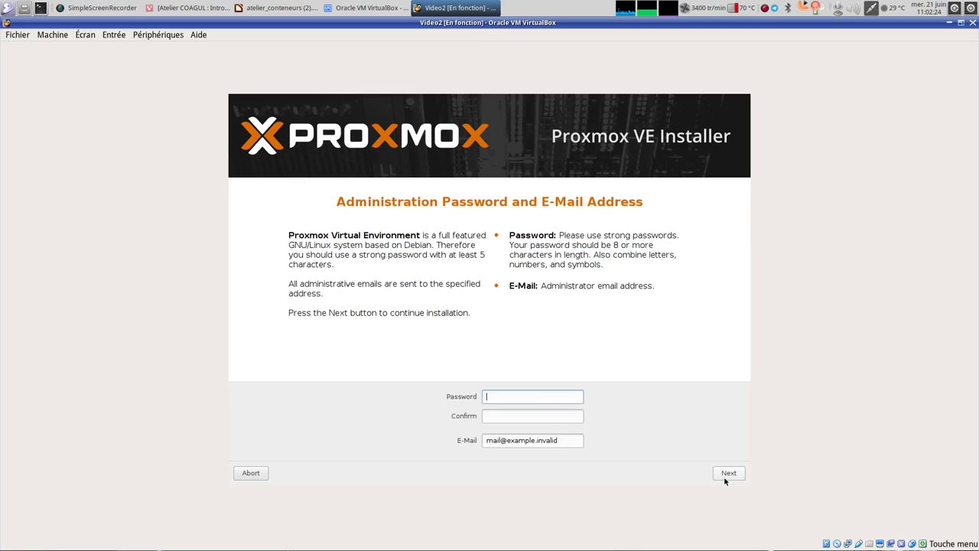
type("aaaaaaaa")
key("Tab")
type("aaaaaaaa")
- Replace the placeholder admin e-mail with a new address
left_click(563, 440)
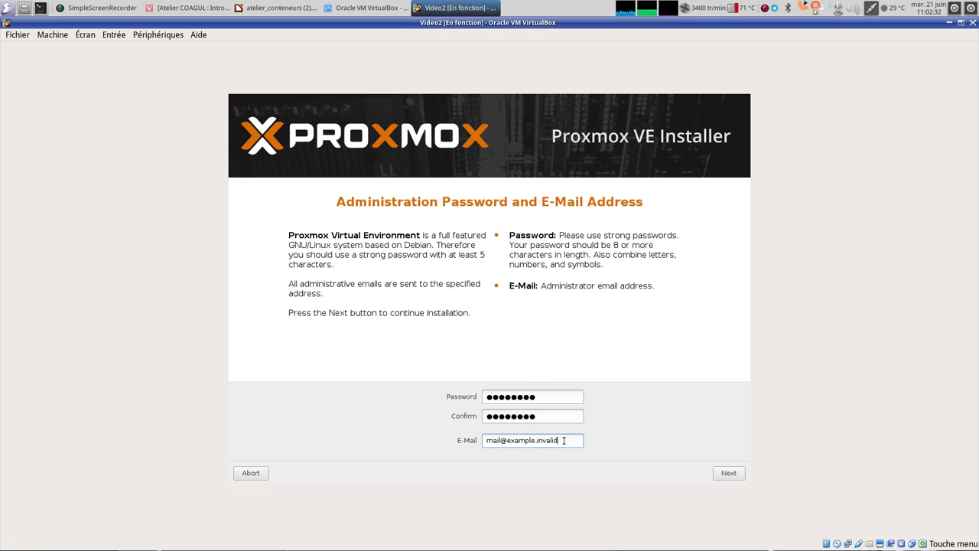
left_click_drag(564, 440, 462, 440)
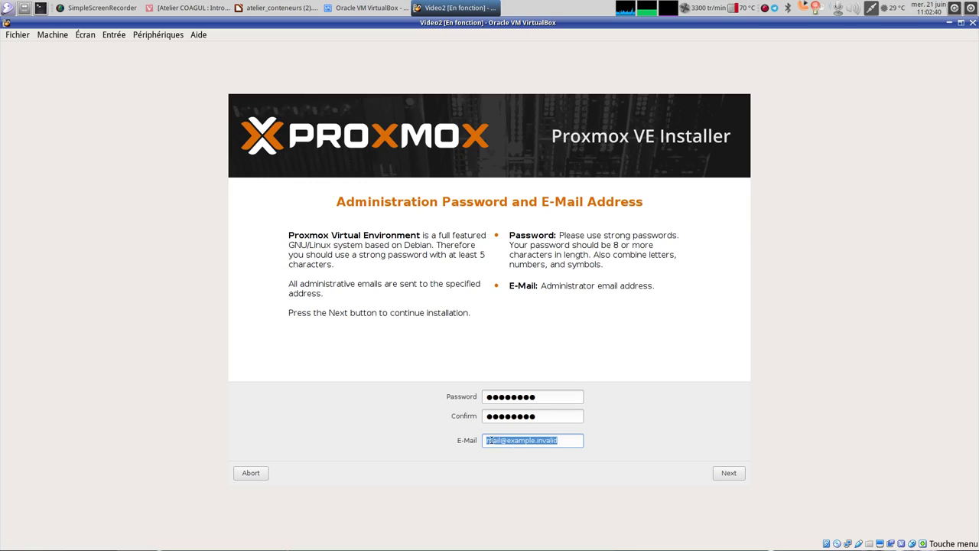
left_click(556, 440)
left_click_drag(569, 437, 469, 439)
type("root")
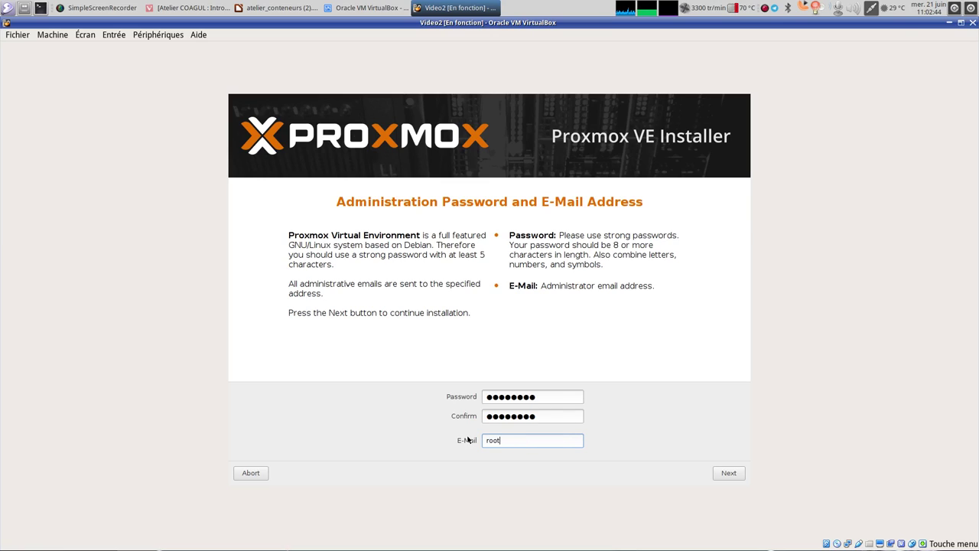
type("@localhost.lan")
- On the network page, select the example.invalid domain of the hostname
left_click(732, 474)
left_click(492, 385)
left_click_drag(485, 384, 572, 383)
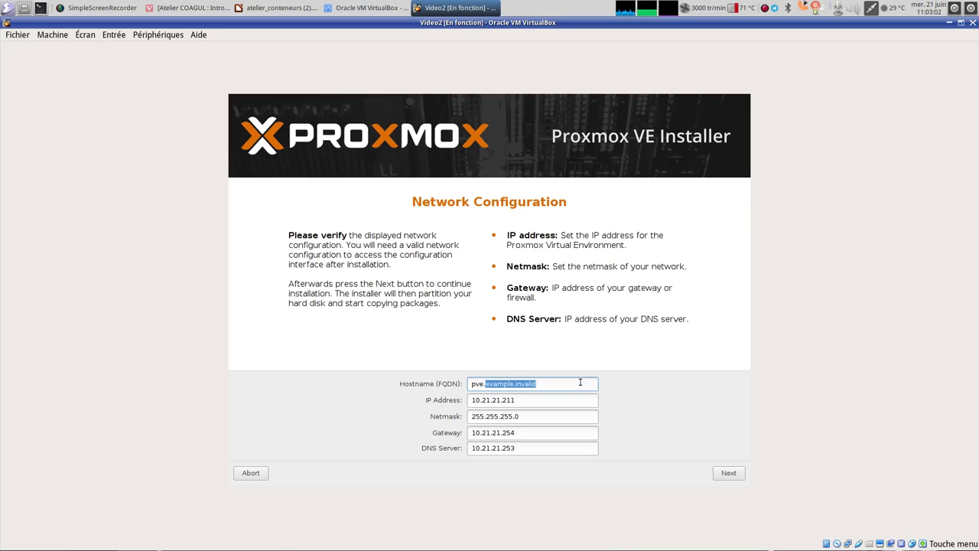
- Set hostname pve.linuxtricks.lan and IP 10.21.21.1, then start the installation
type("linuxtricks.lan")
left_click(564, 398)
key("BackSpace")
key("BackSpace")
key("BackSpace")
type("1")
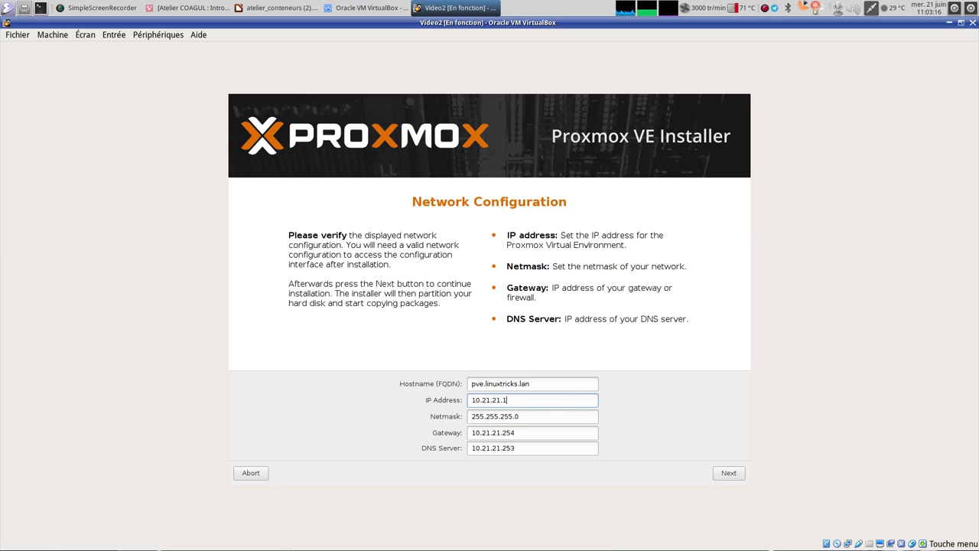
left_click(731, 473)
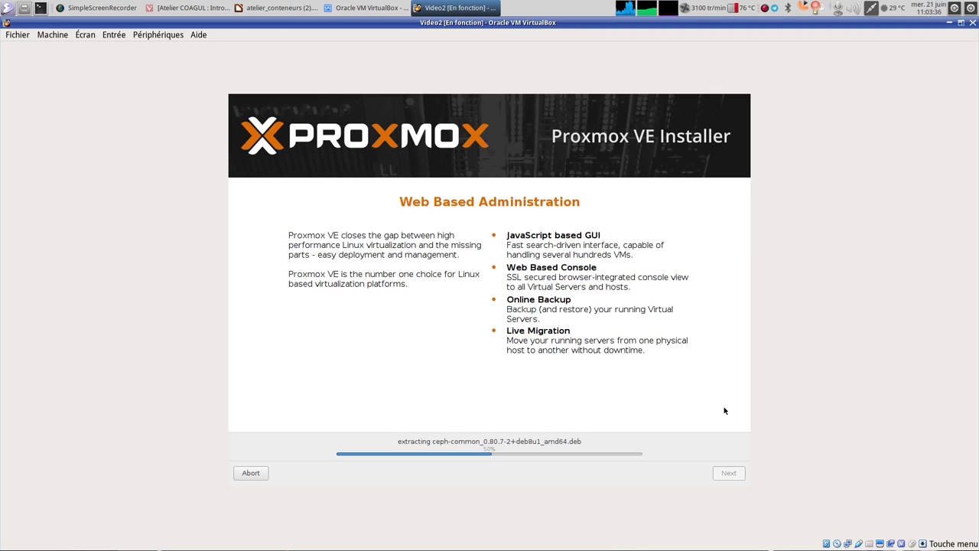
key("alt+Tab")
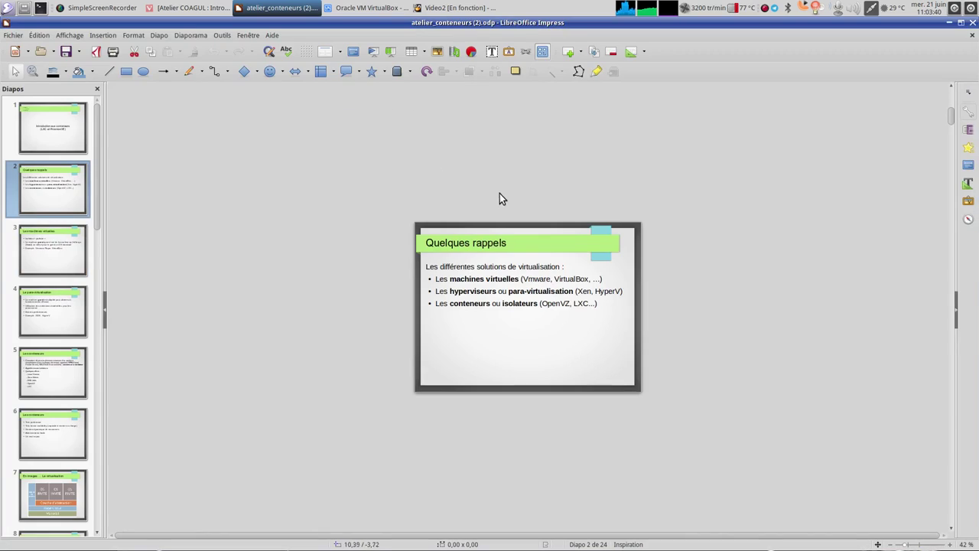
- Zoom the workshop deck and go to slide 3, Les machines virtuelles
scroll(599, 215, "up", 6)
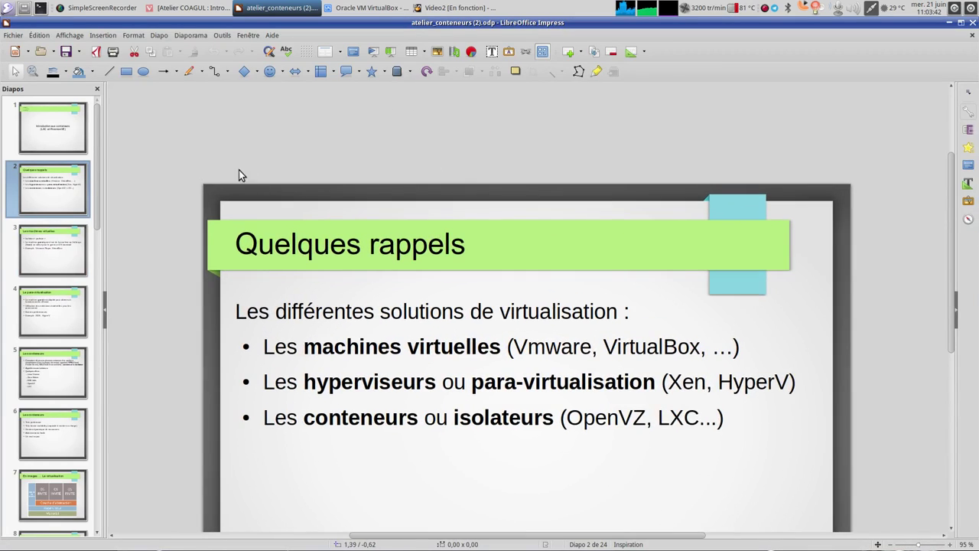
scroll(229, 169, "down", 3)
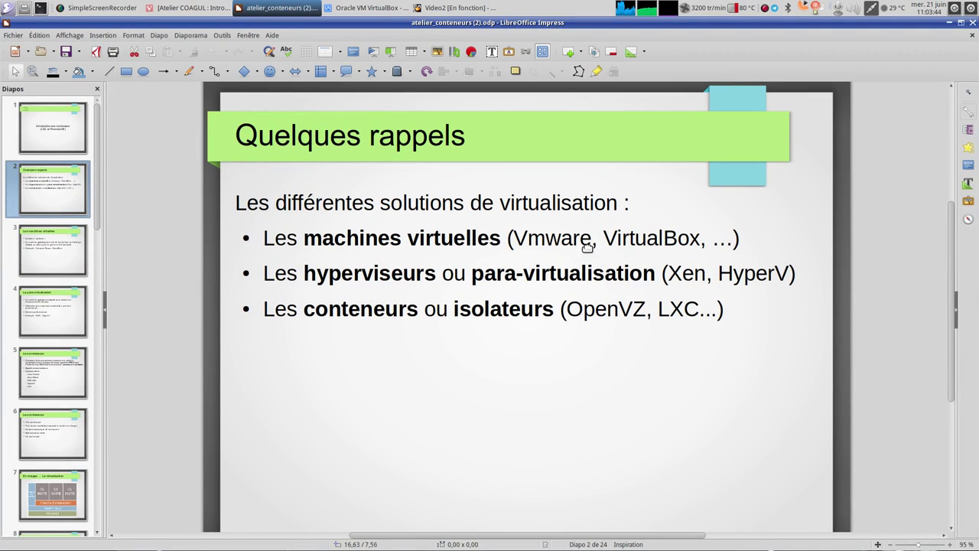
left_click(61, 261)
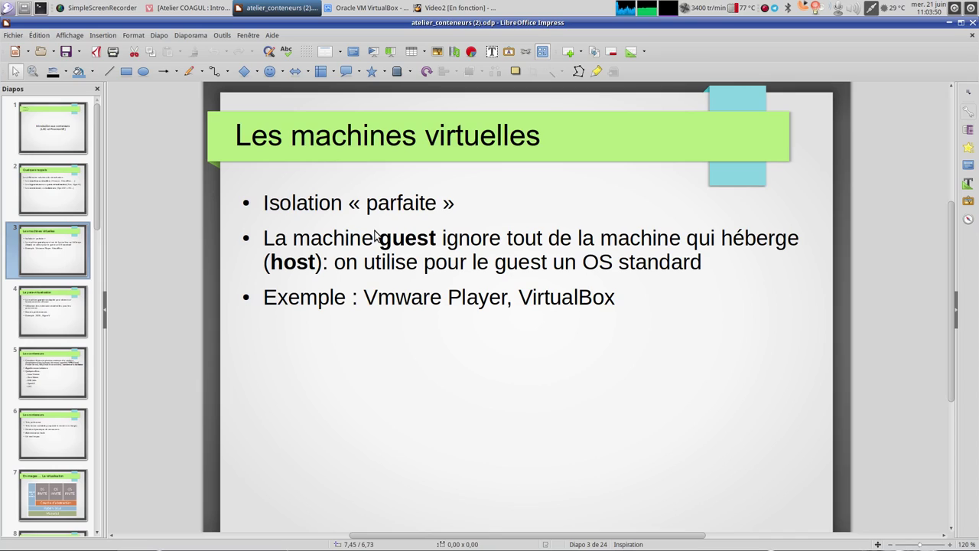
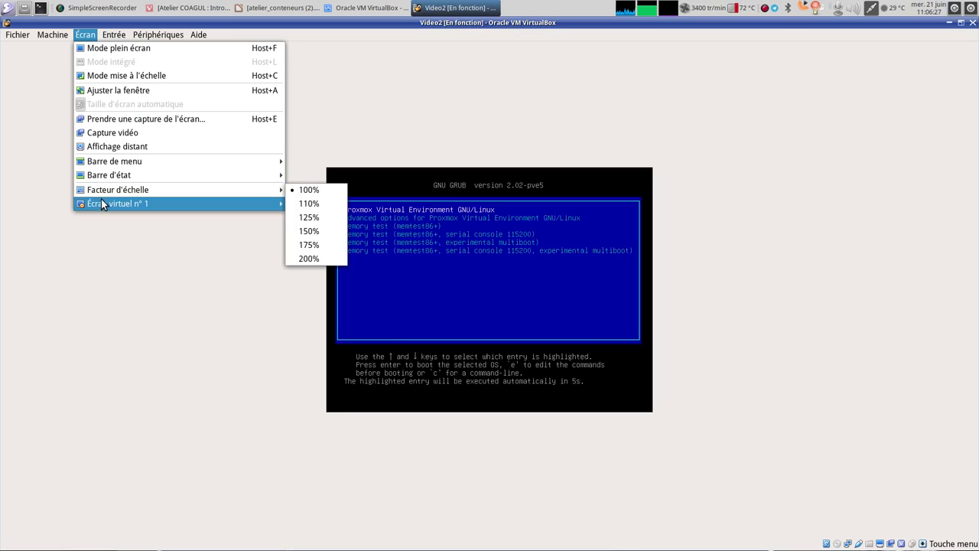
- Set the Proxmox VM's display scale factor to 200% in VirtualBox
mouse_move(111, 208)
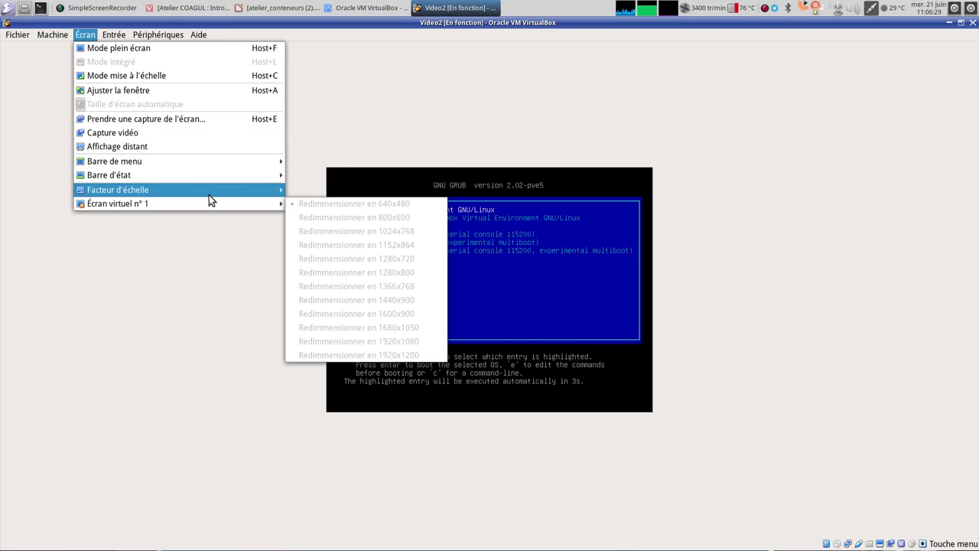
mouse_move(276, 190)
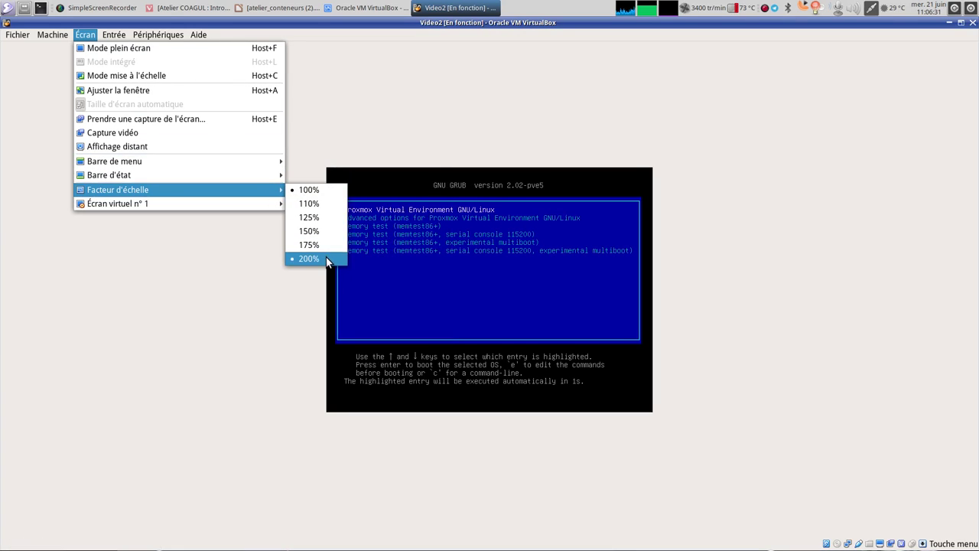
left_click(310, 259)
left_click(253, 15)
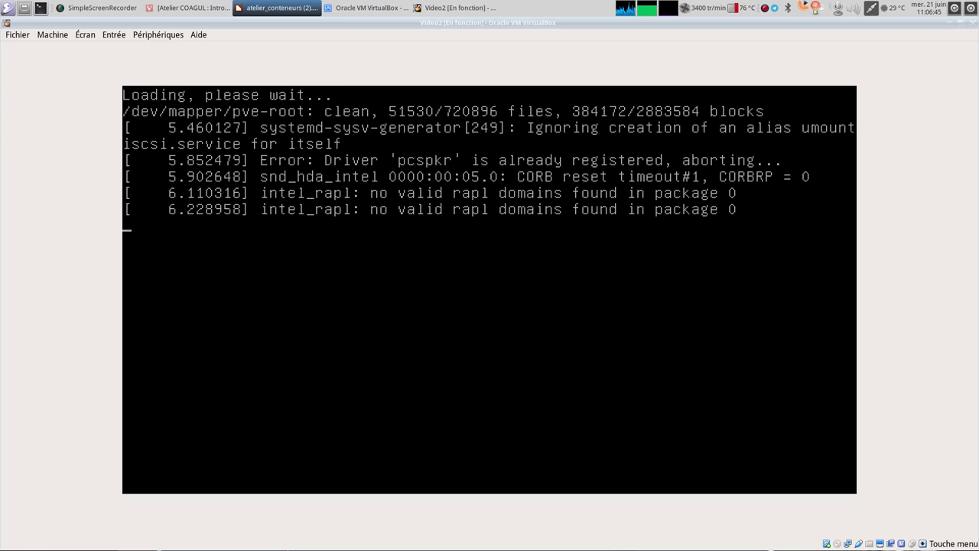
- Log into the pve console as root, then go back to the browser
left_click(262, 55)
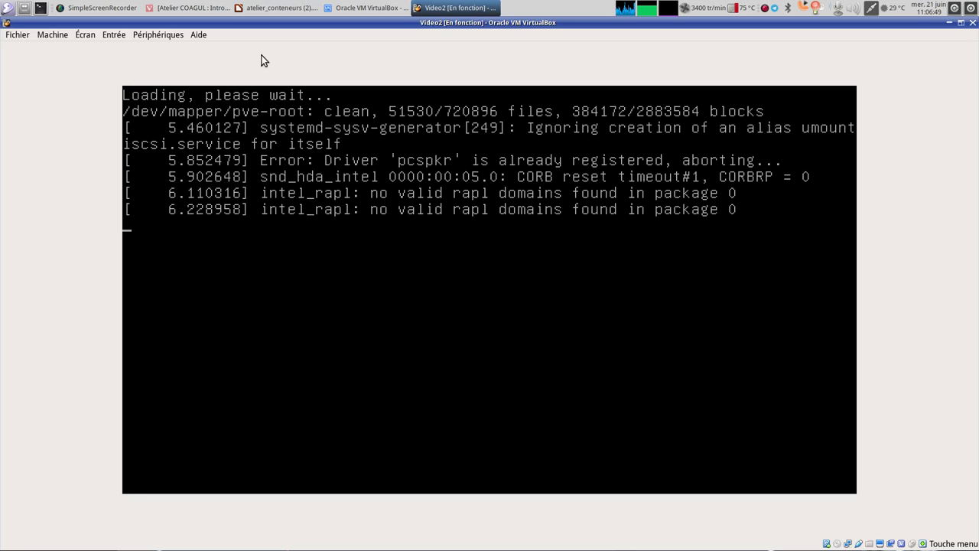
type("root")
key("Return")
key("Return")
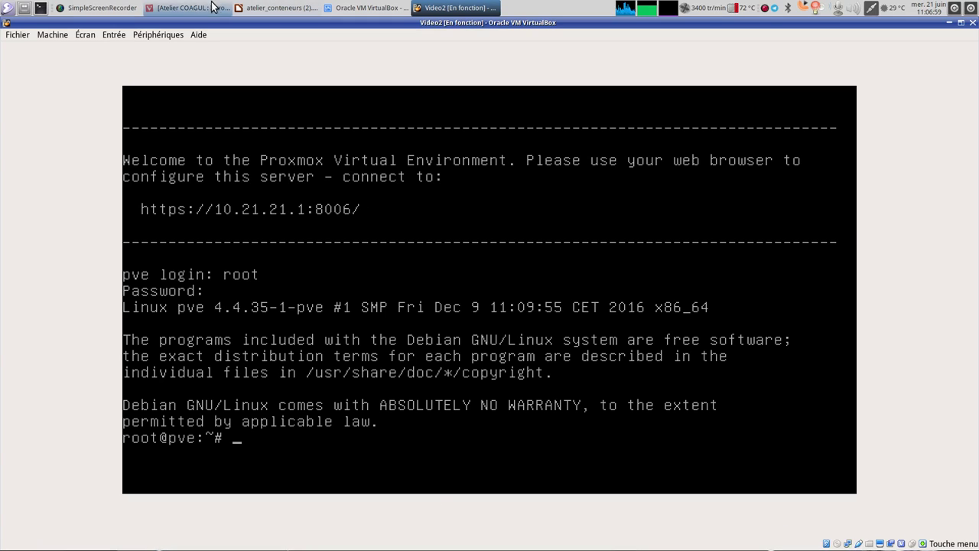
left_click(180, 10)
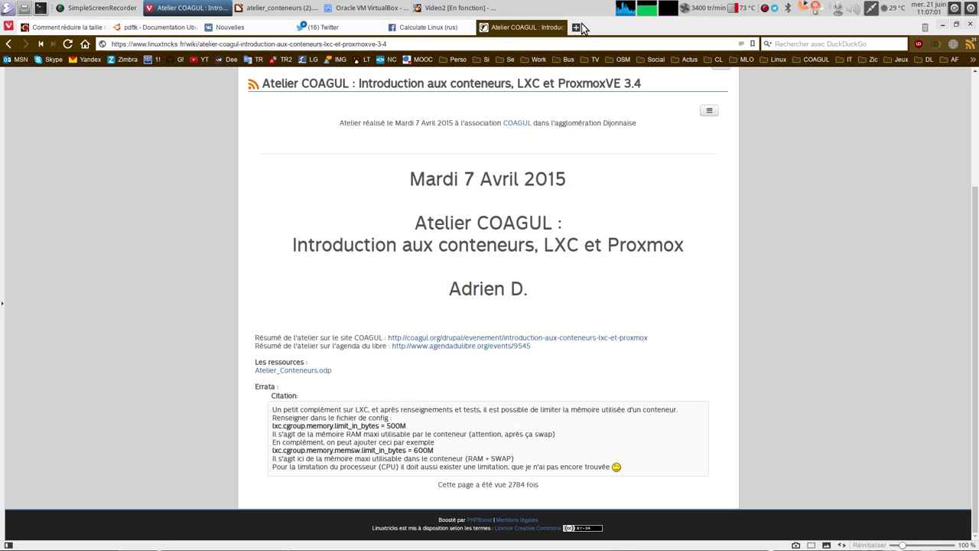
- Type the Proxmox address on port 8006 into the search box, then cut it out
left_click(852, 44)
type("https://")
key("ctrl+a")
type("https")
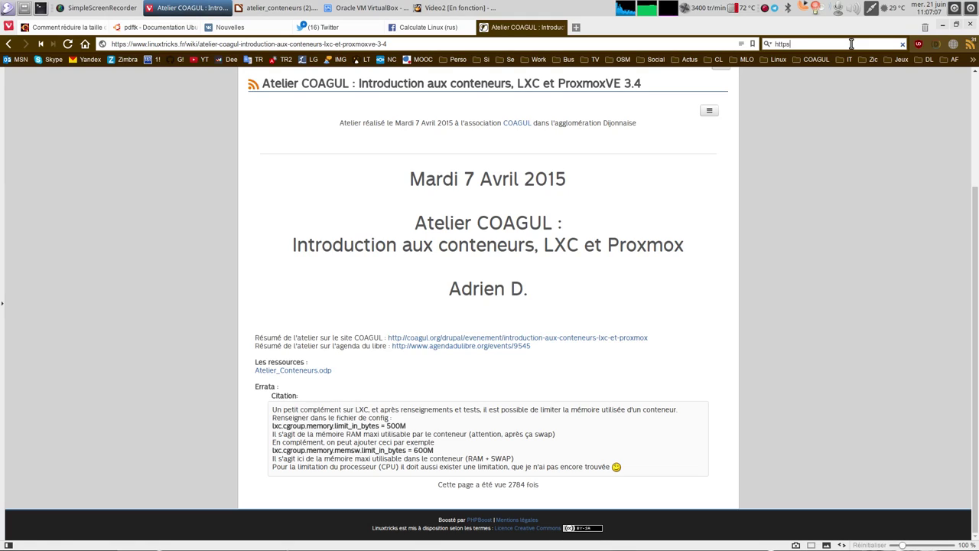
type("://10.21.21.21:8006")
key("ctrl+a")
key("BackSpace")
left_click(577, 27)
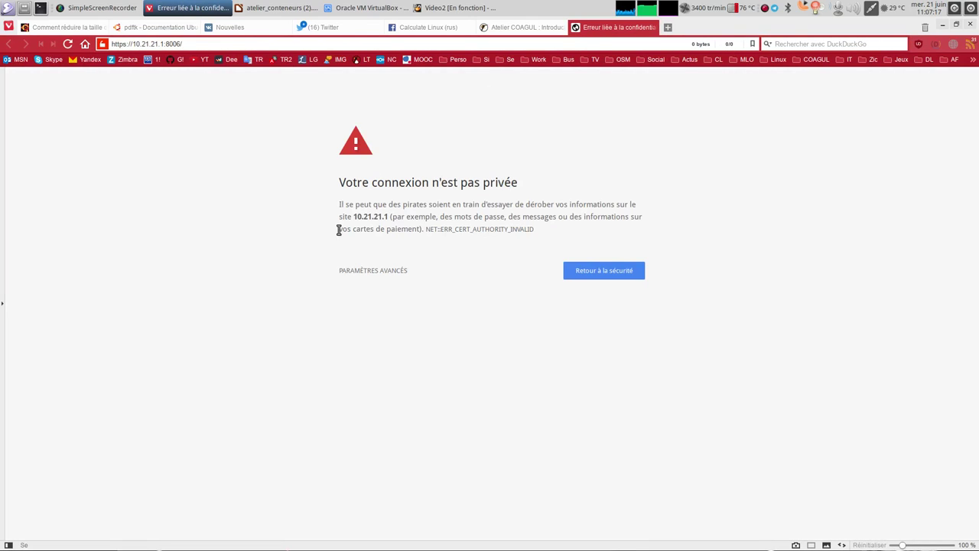
left_click(372, 271)
left_click(377, 368)
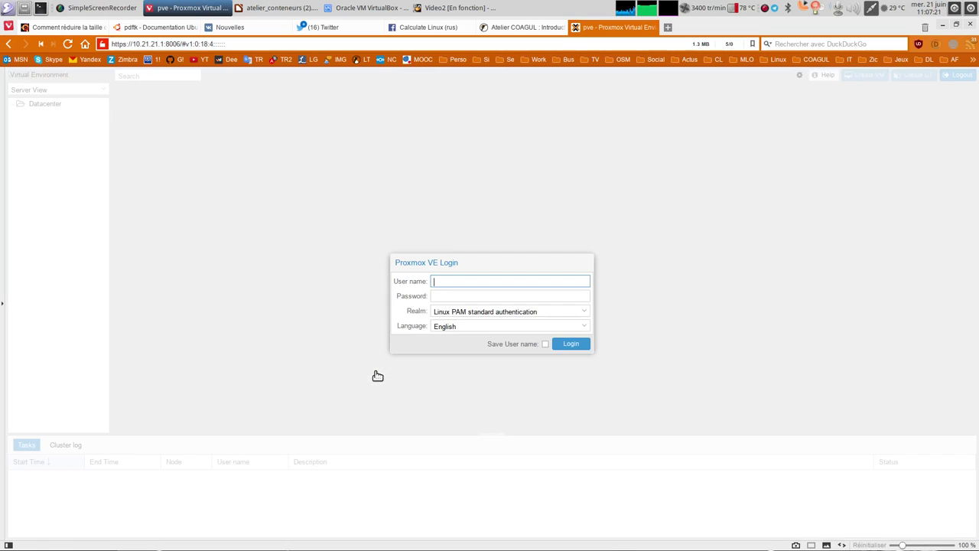
- Log the root shell out of the VM console and minimize the VM window
left_click(451, 9)
key("ctrl+d")
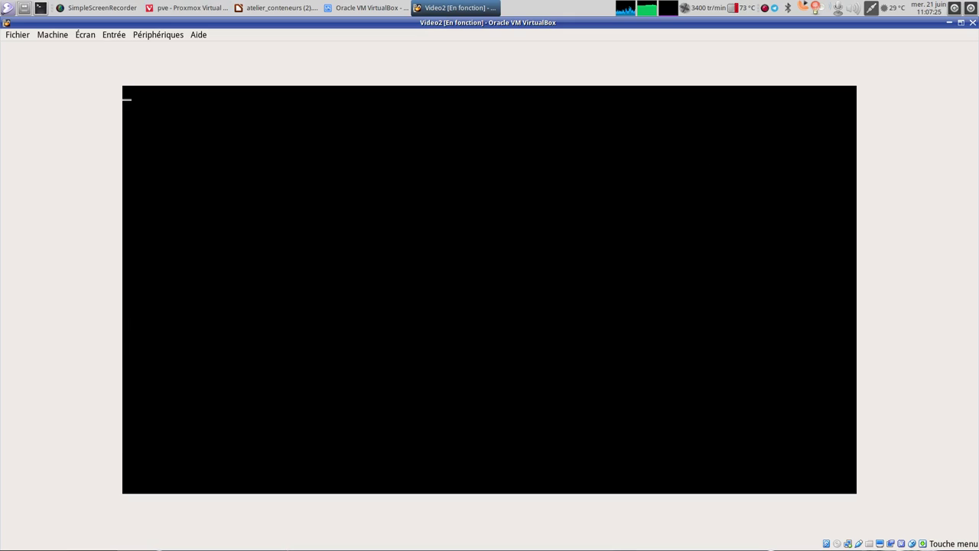
left_click(438, 11)
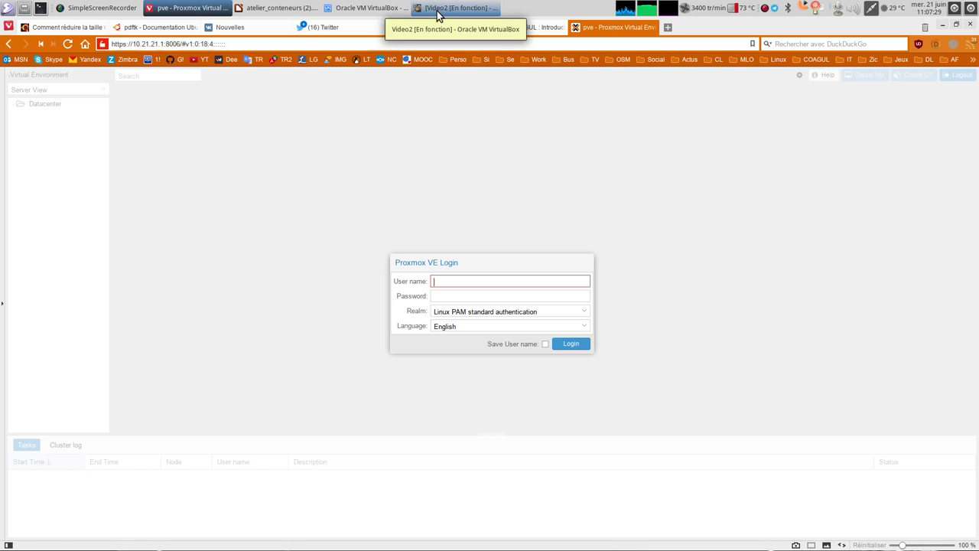
- Set the Proxmox login page language to French
left_click(460, 327)
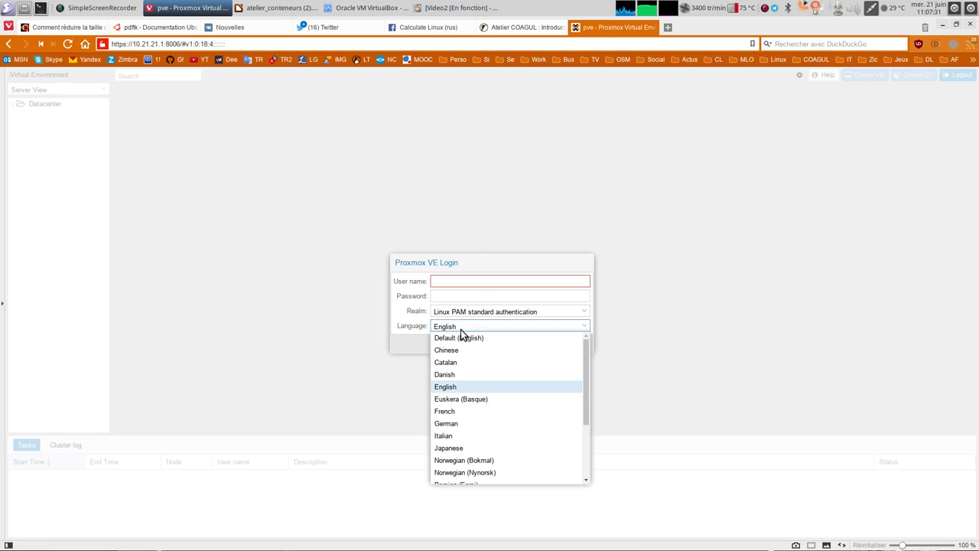
left_click(451, 414)
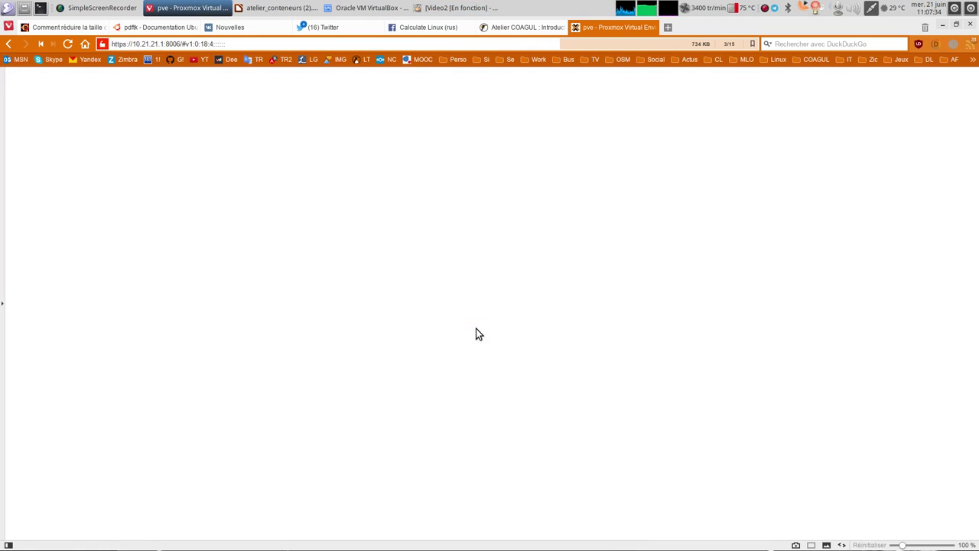
left_click(476, 327)
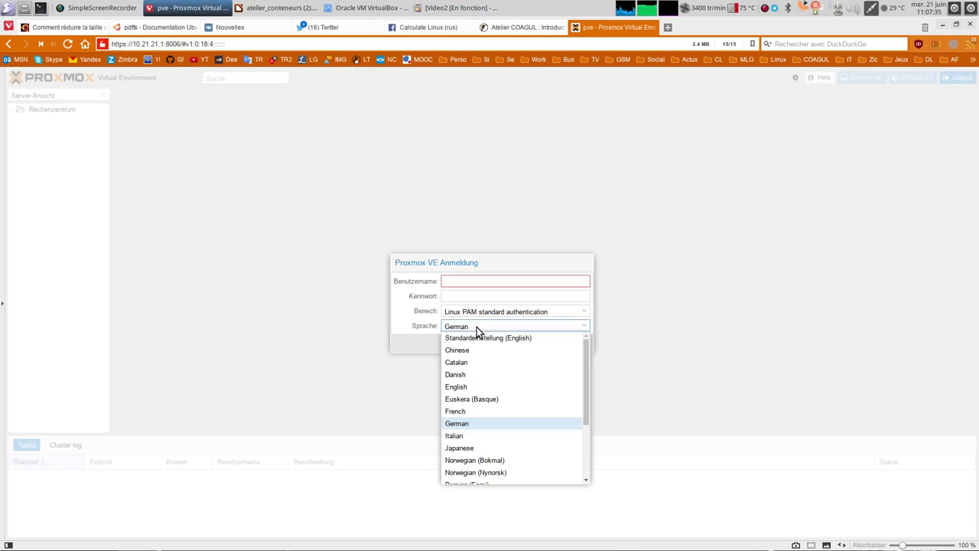
left_click(465, 411)
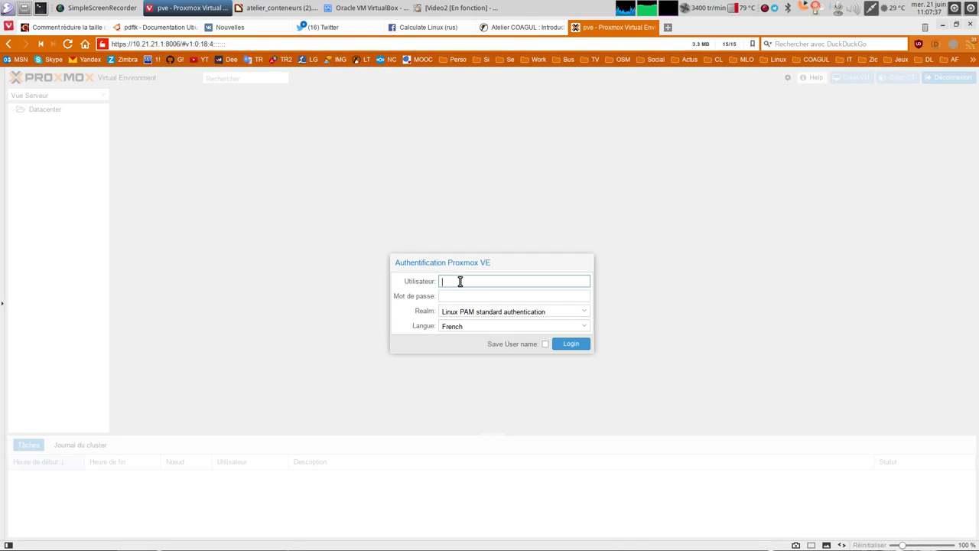
- Sign in to Proxmox as root with the account password
type("root")
key("Tab")
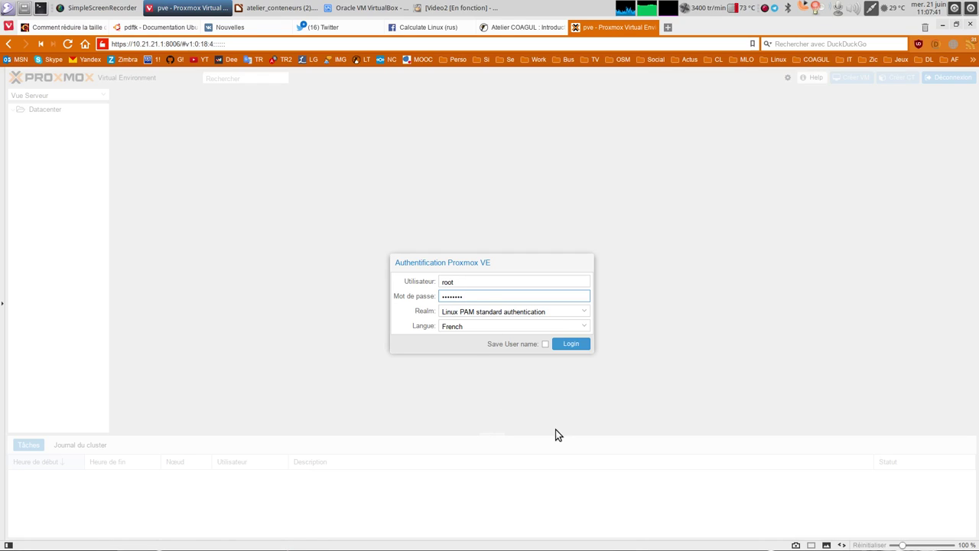
left_click(574, 346)
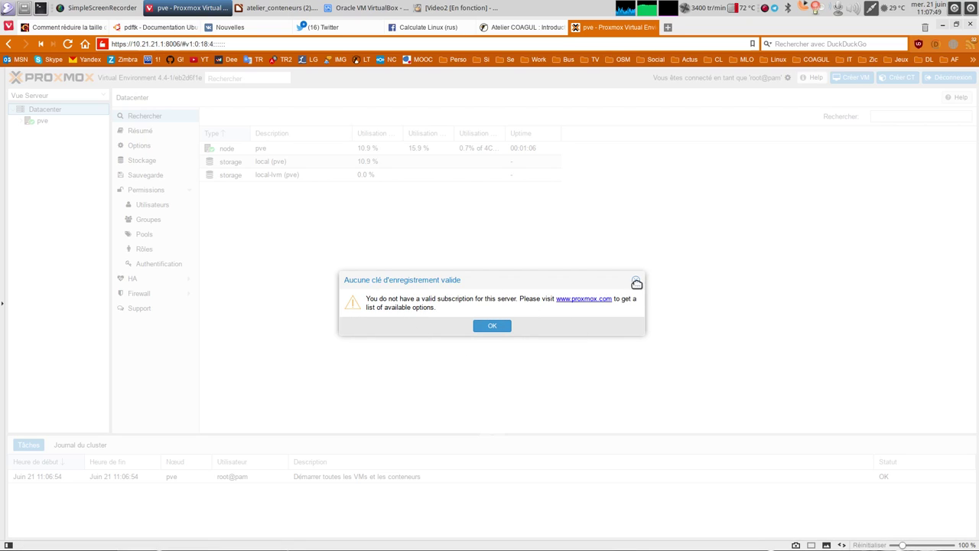
- Dismiss the no-subscription warning and view the pve node's overview
left_click(492, 326)
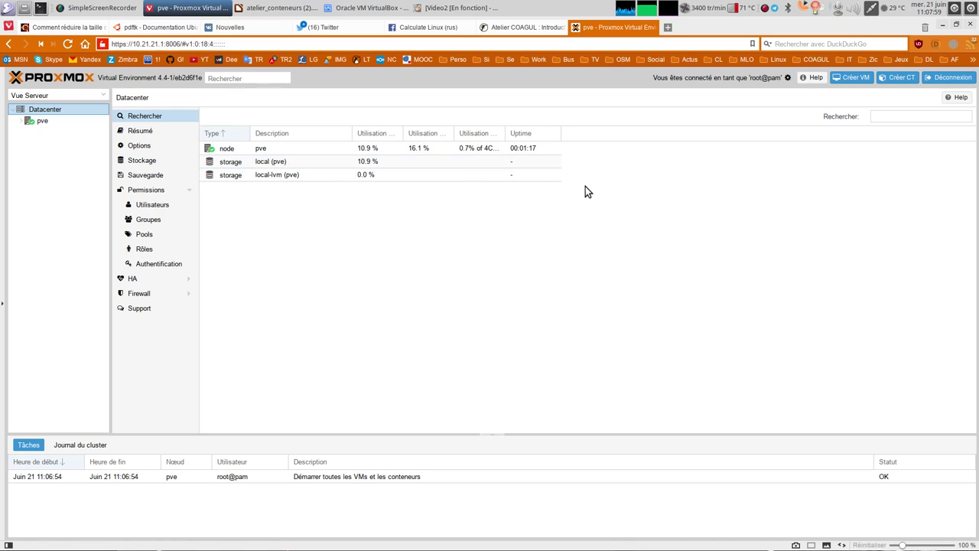
left_click(42, 120)
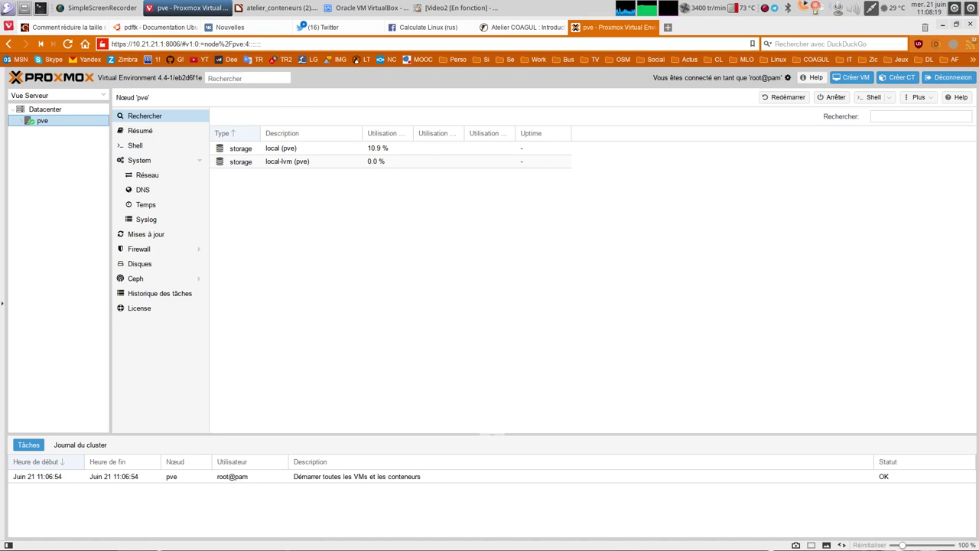
key("alt+Tab")
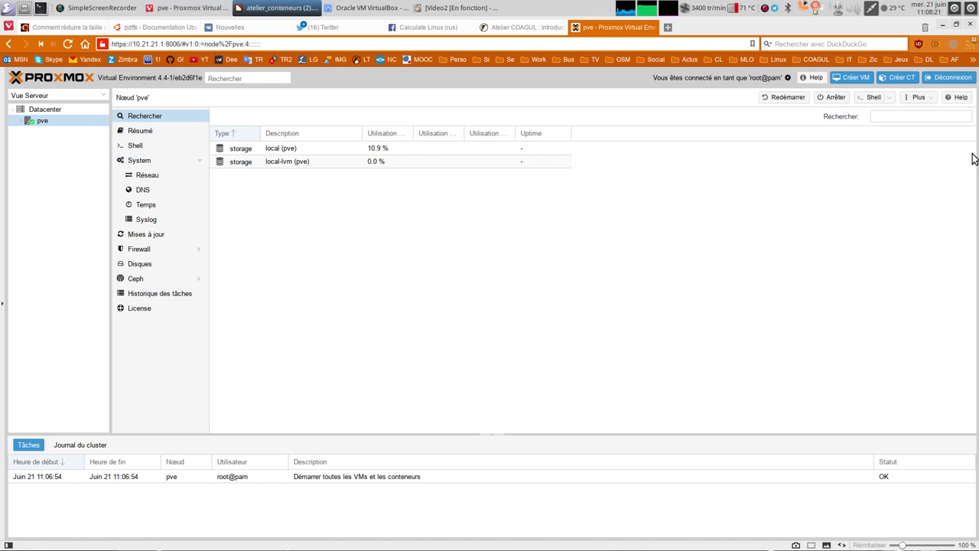
- Return to the Datacenter overview and select the local (pve) storage row
left_click(44, 108)
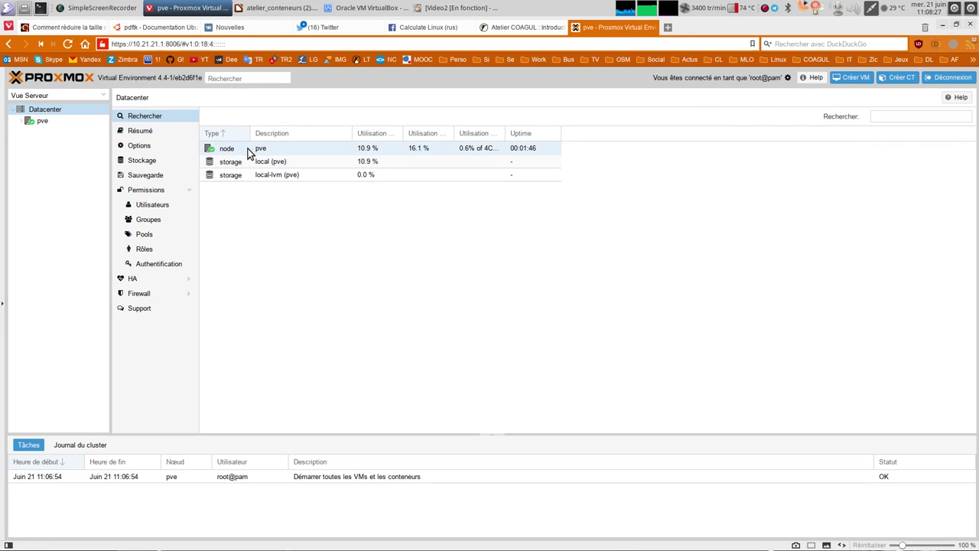
left_click(219, 161)
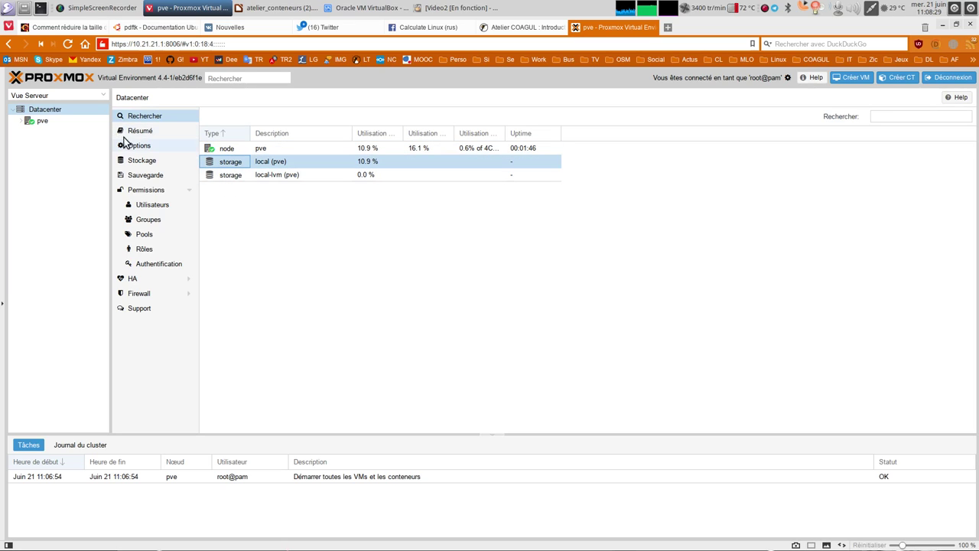
left_click(101, 95)
left_click(100, 95)
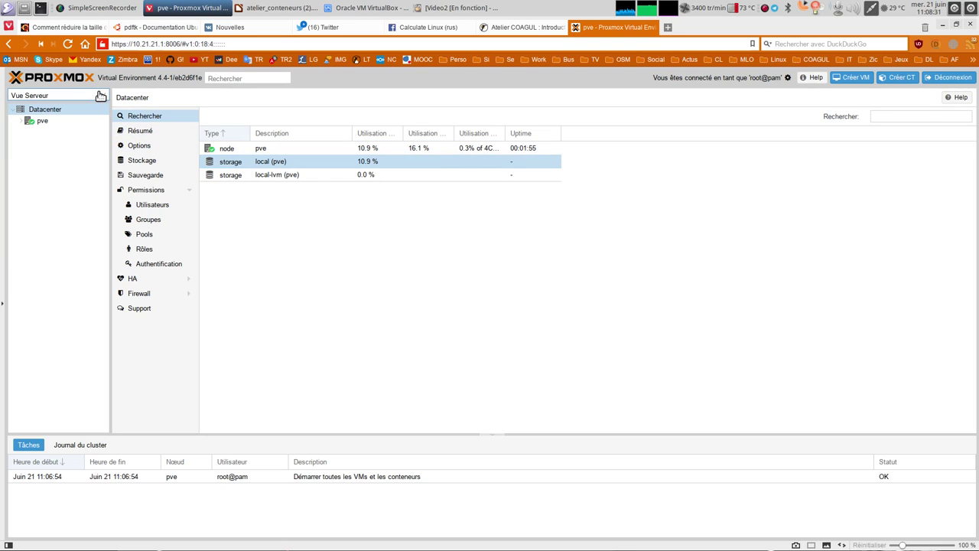
- Switch the tree to folder view and expand then collapse the Nœuds and Stockage groups
scroll(100, 95, "up", 3, "ctrl")
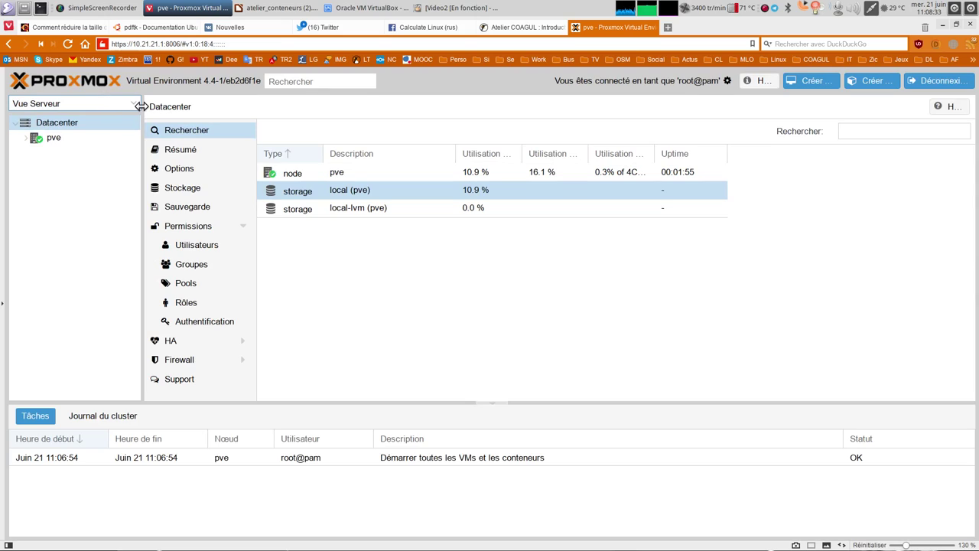
left_click(129, 106)
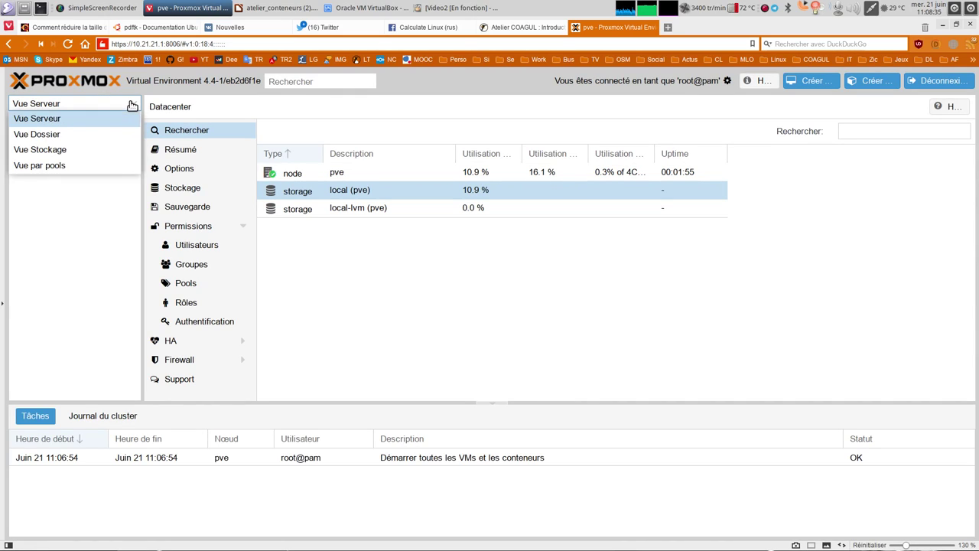
left_click(73, 134)
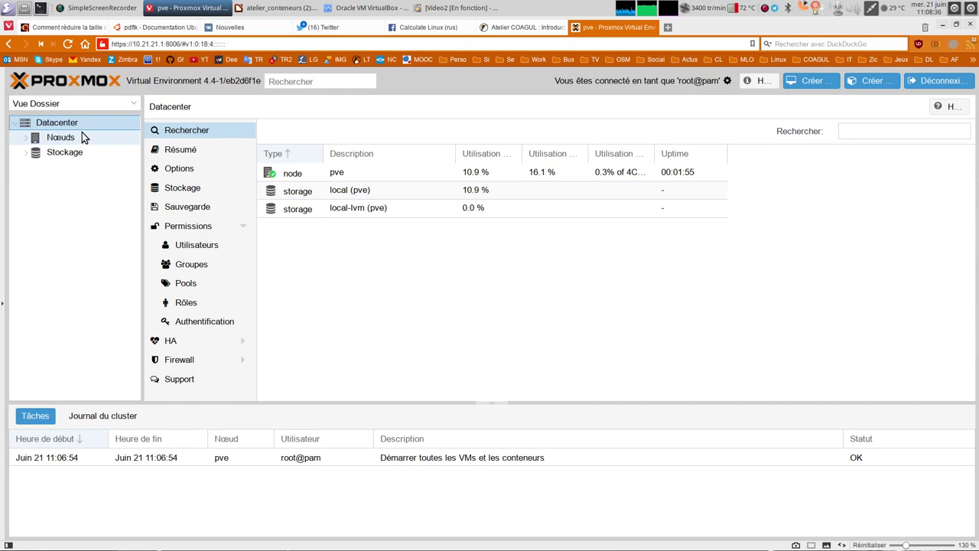
left_click(26, 137)
left_click(26, 138)
left_click(26, 154)
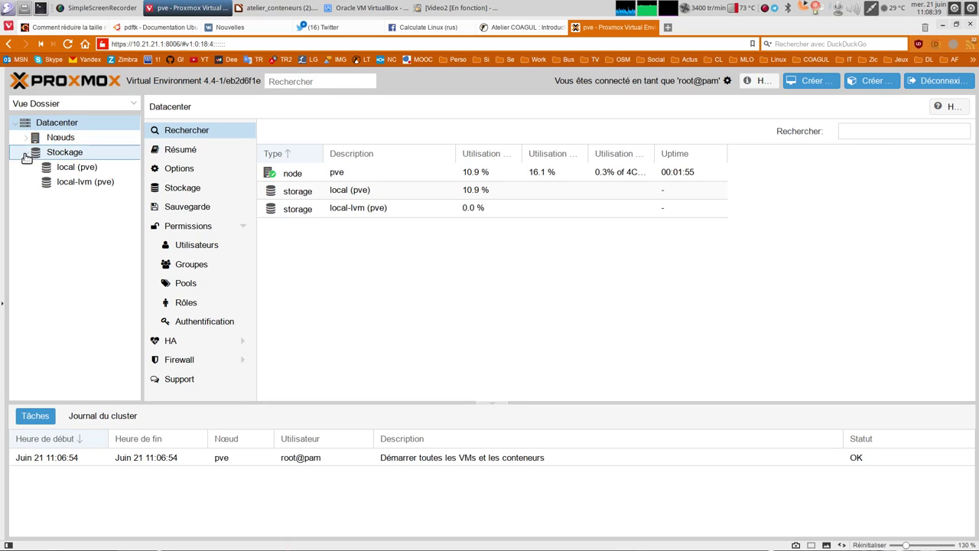
left_click(26, 154)
- Switch the tree to storage view and expand pve to list its storages
left_click(130, 103)
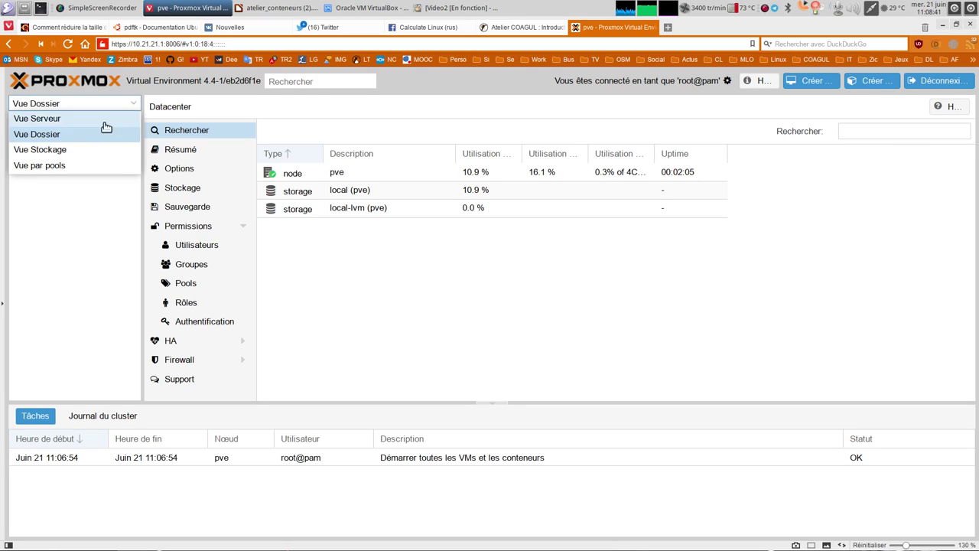
left_click(77, 151)
left_click(26, 138)
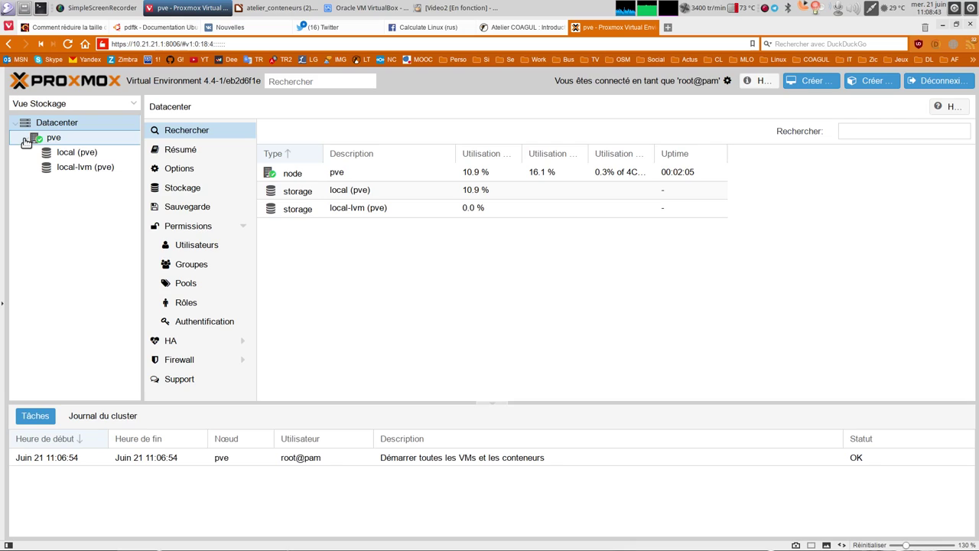
- Try the pool view, then set the resource tree to Vue Serveur
left_click(113, 103)
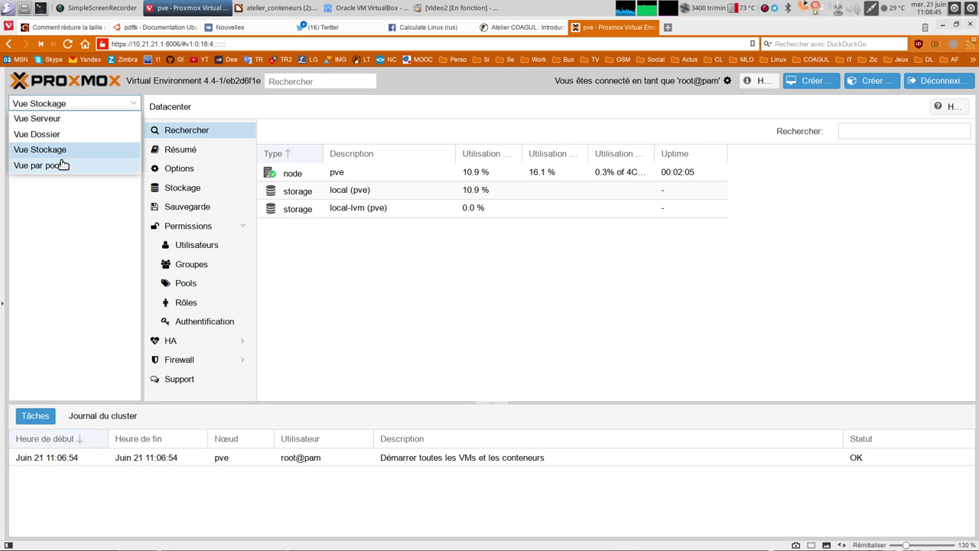
left_click(66, 162)
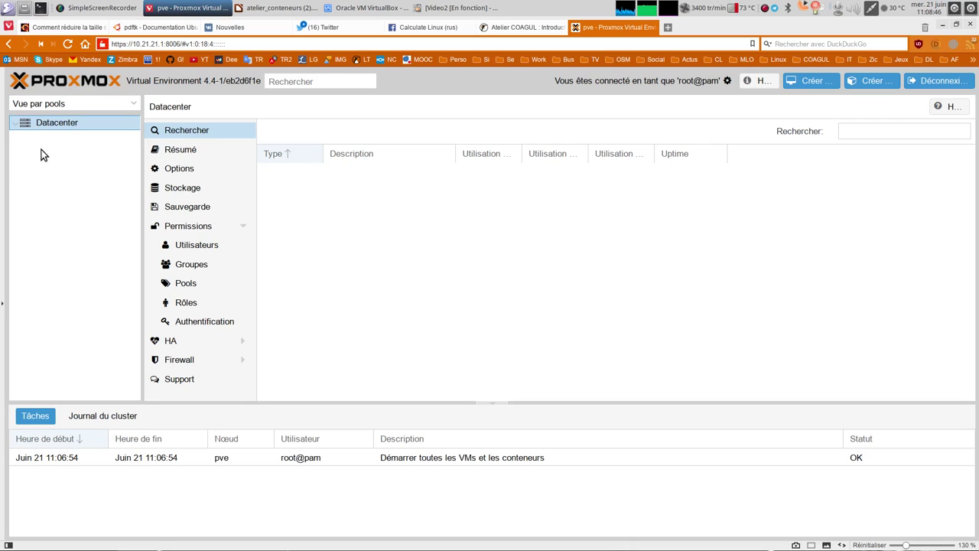
left_click(131, 103)
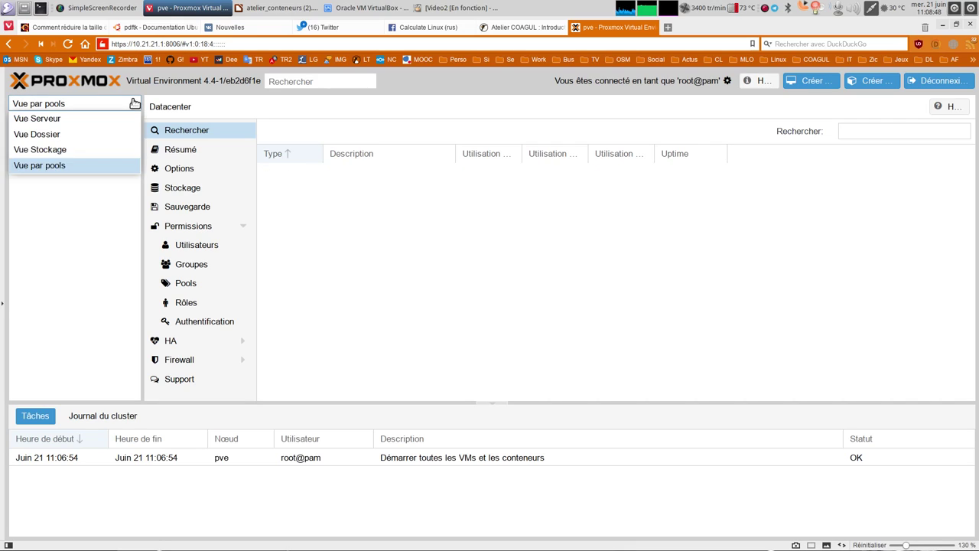
left_click(84, 121)
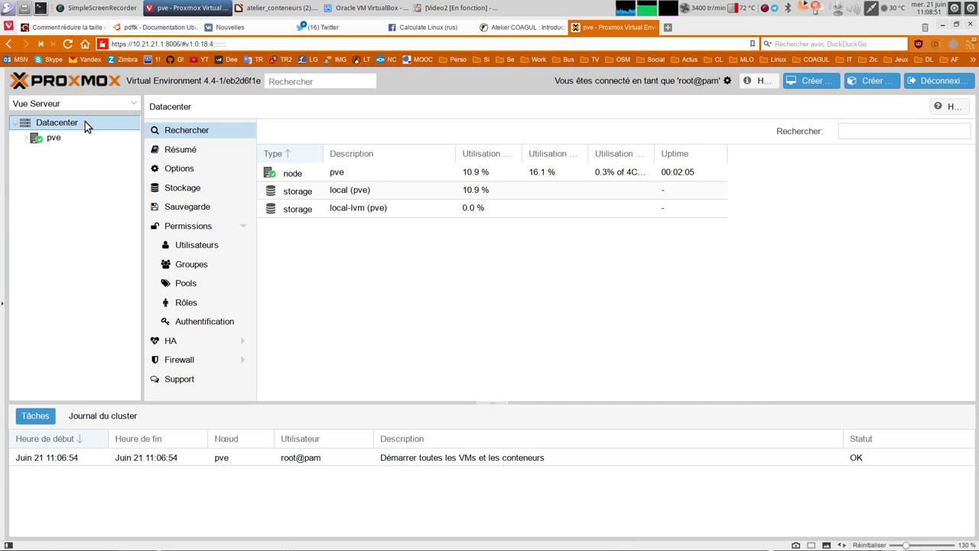
- Review the datacenter Résumé, zoomed out and scrolled through health, guests and resources
left_click(190, 153)
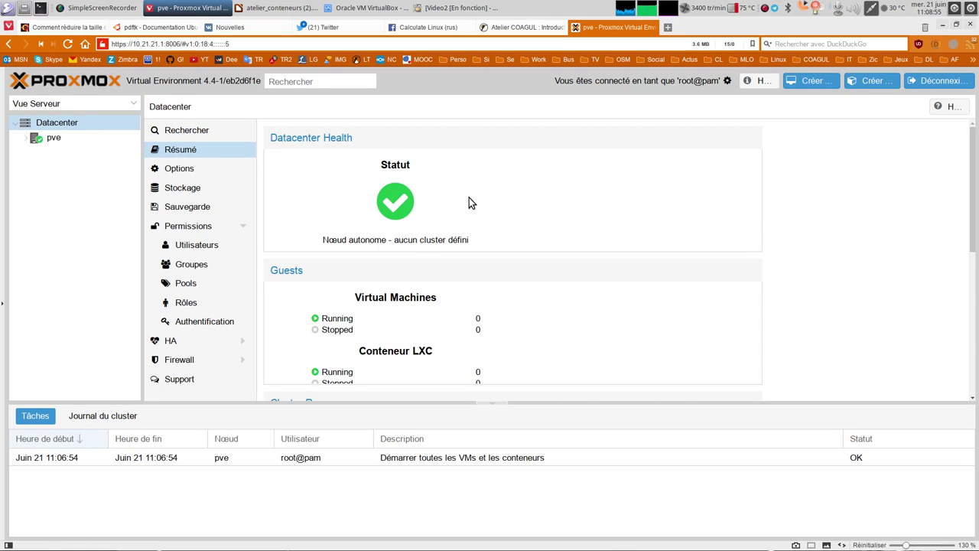
key("ctrl+minus")
key("ctrl+minus")
scroll(443, 210, "down", 2)
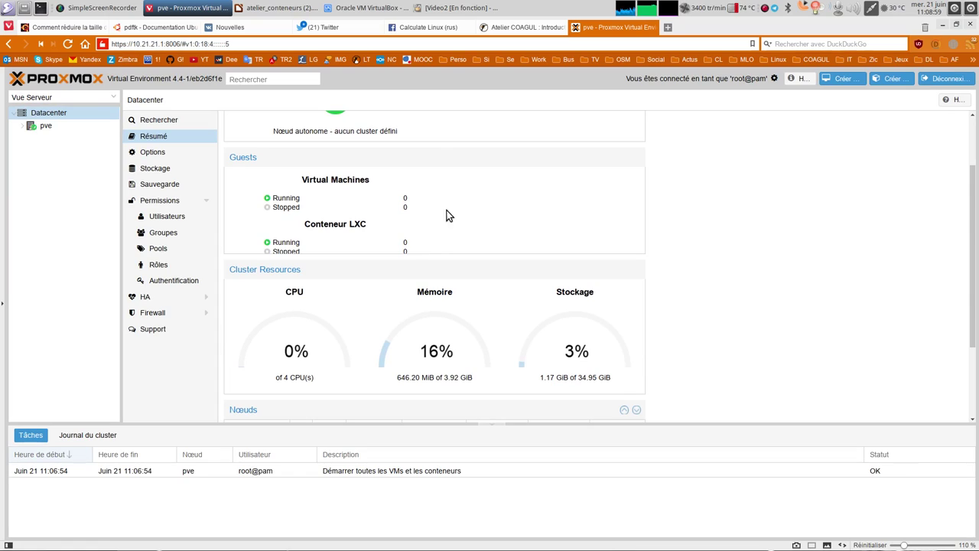
scroll(455, 210, "down", 2)
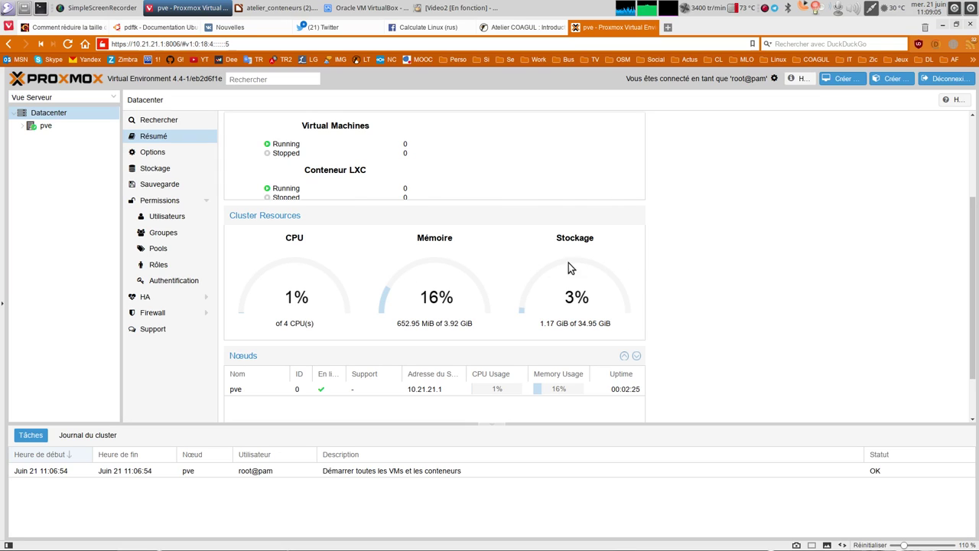
scroll(338, 264, "down", 2)
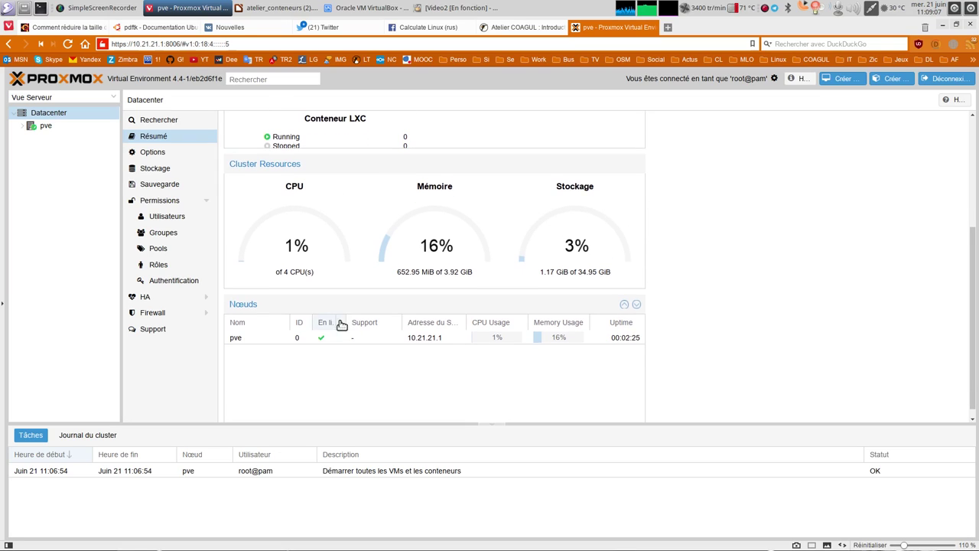
scroll(536, 352, "down", 1)
- View Datacenter Options: French keyboard, no HTTP proxy, Défaut (HTML5) console
scroll(528, 363, "up", 3)
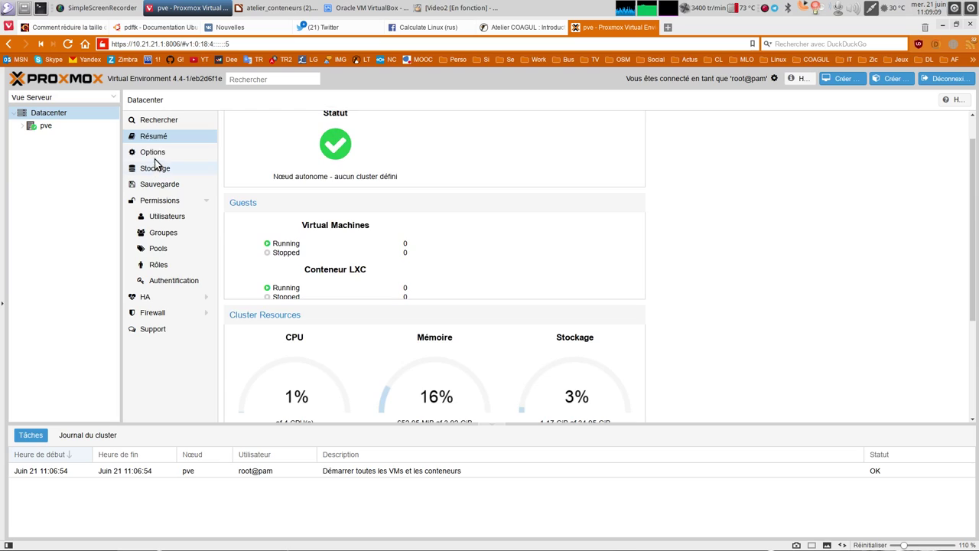
left_click(155, 152)
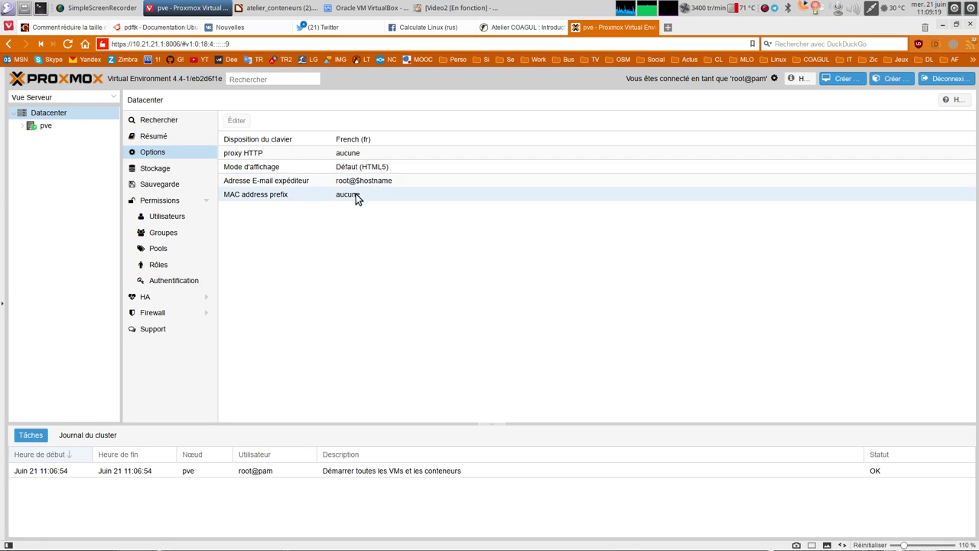
left_click(153, 169)
- Check the addable storage types, then edit the local directory storage at /var/lib/vz
left_click(280, 157)
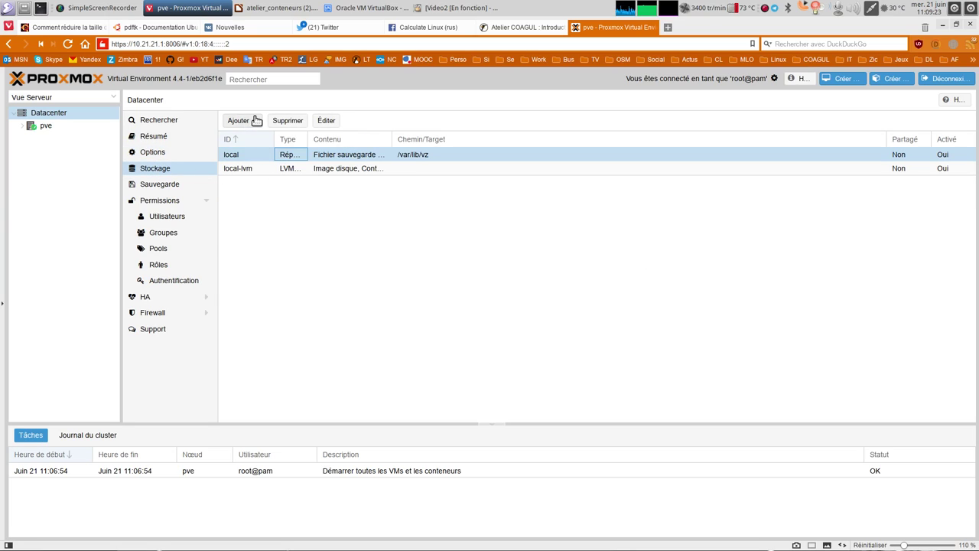
left_click(257, 120)
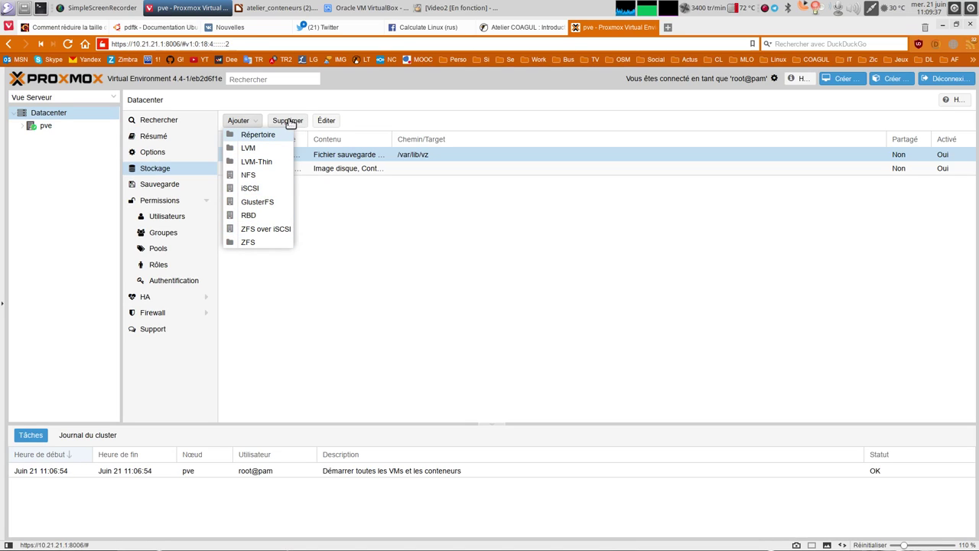
left_click(348, 152)
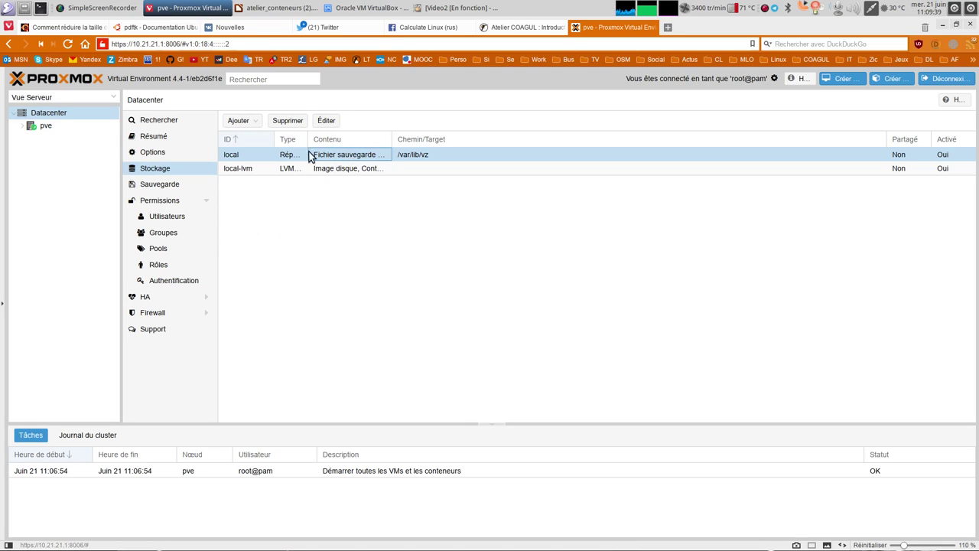
left_click(324, 122)
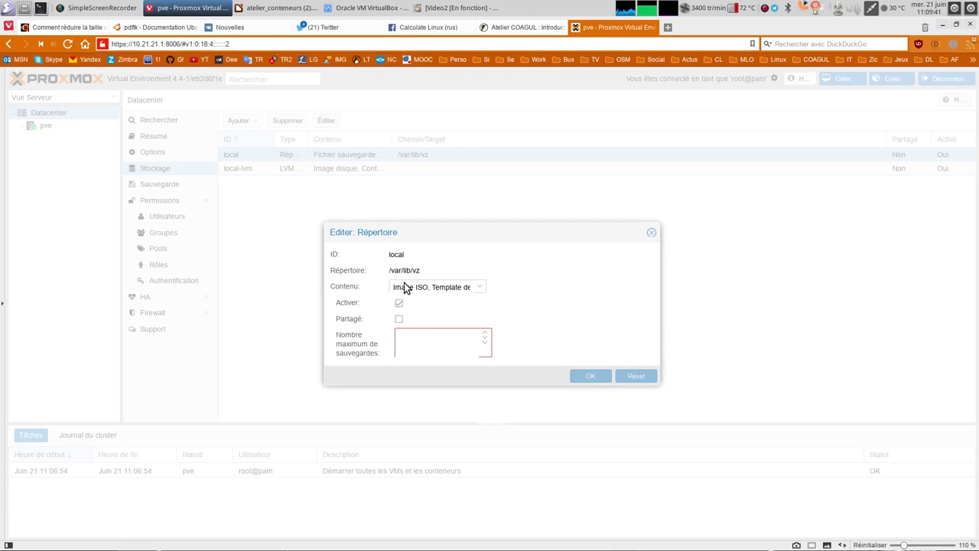
- Tick Image ISO and Template de conteneur in local's content, then close without saving
left_click(480, 287)
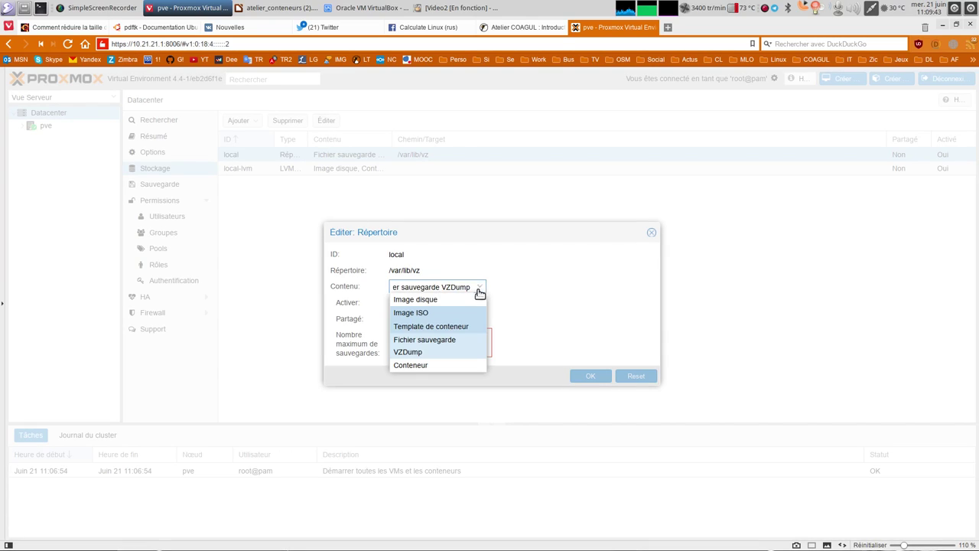
left_click(459, 315)
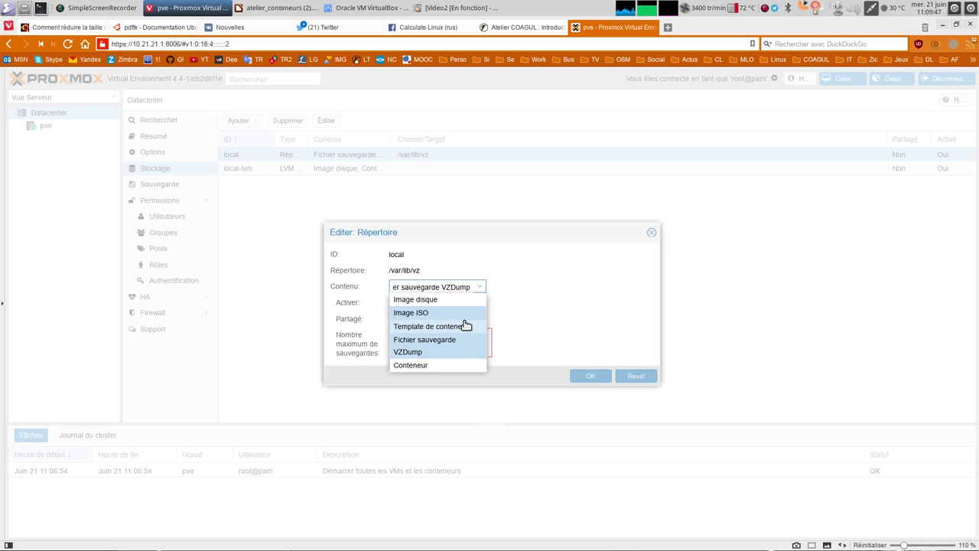
left_click(464, 327)
left_click(470, 314)
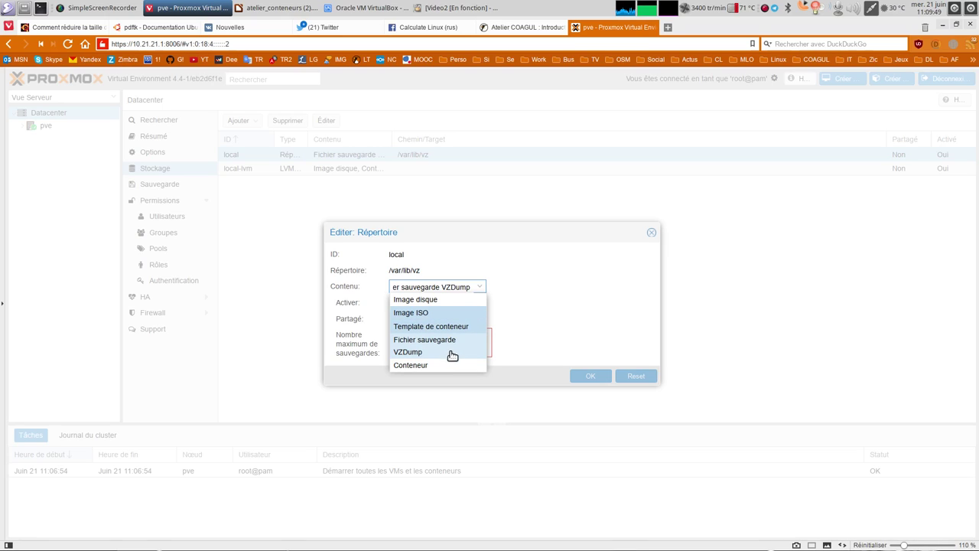
left_click(651, 232)
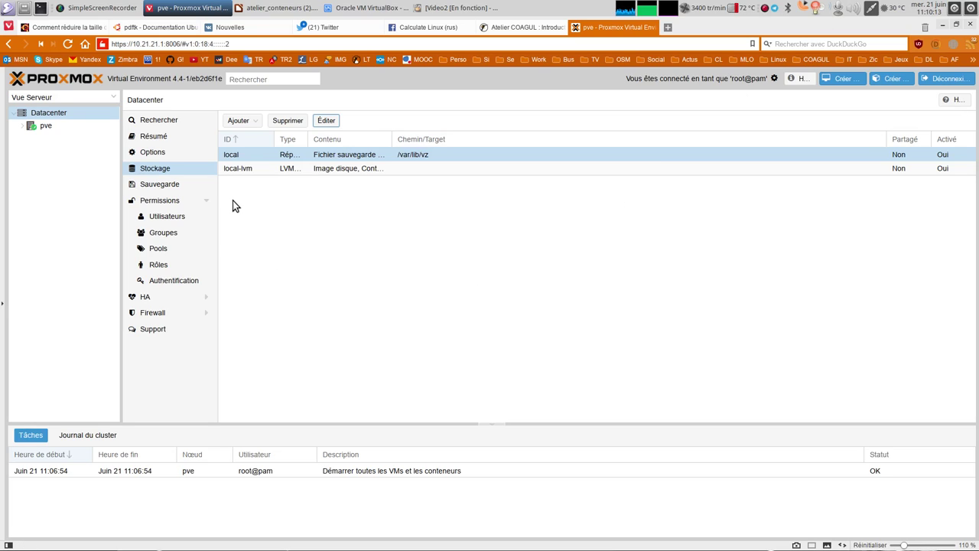
- Start a new backup job, keeping Samedi as the day and the default selection mode
left_click(165, 184)
left_click(244, 123)
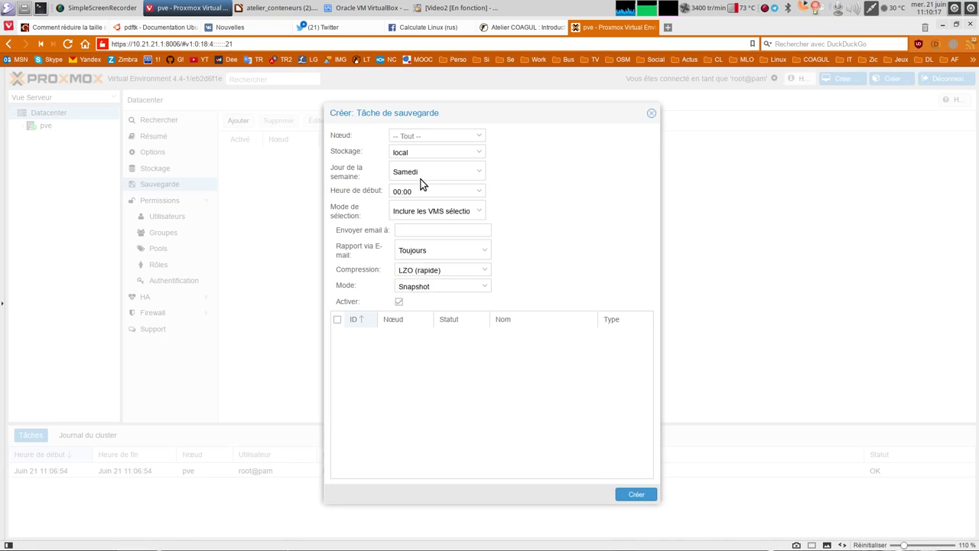
left_click(426, 172)
left_click(426, 172)
left_click(457, 212)
left_click(462, 210)
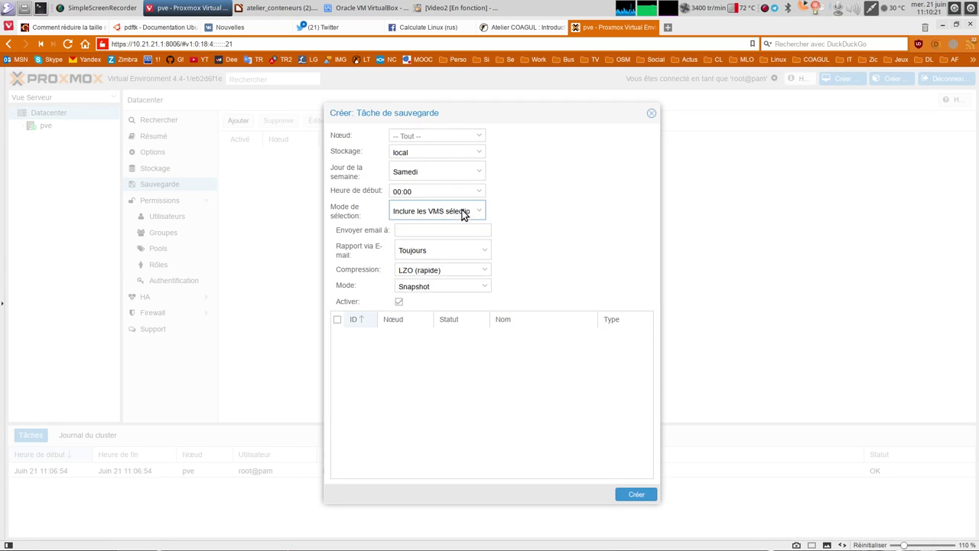
- Review Snapshot mode, LZO compression and Toujours e-mail reports, then discard the job
left_click(432, 288)
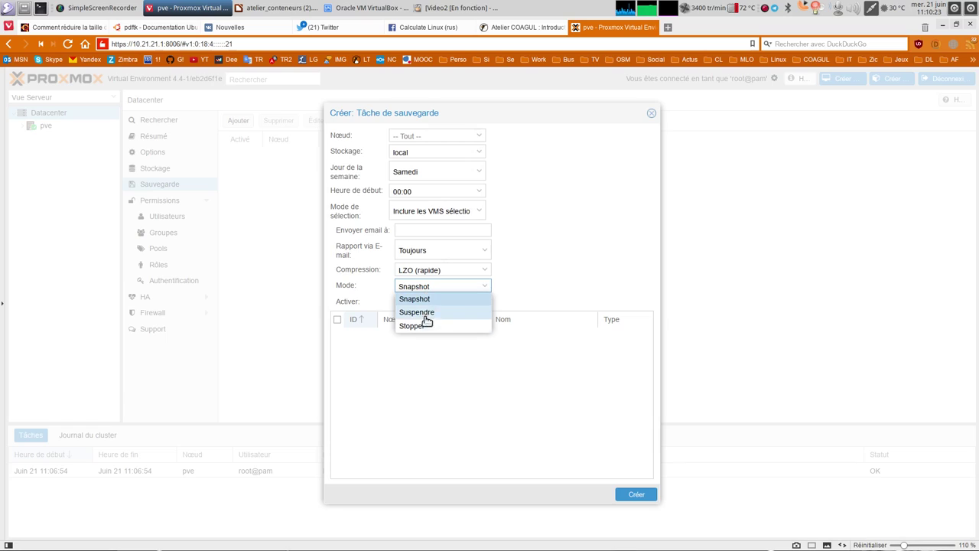
left_click(446, 284)
left_click(458, 270)
left_click(458, 271)
left_click(467, 257)
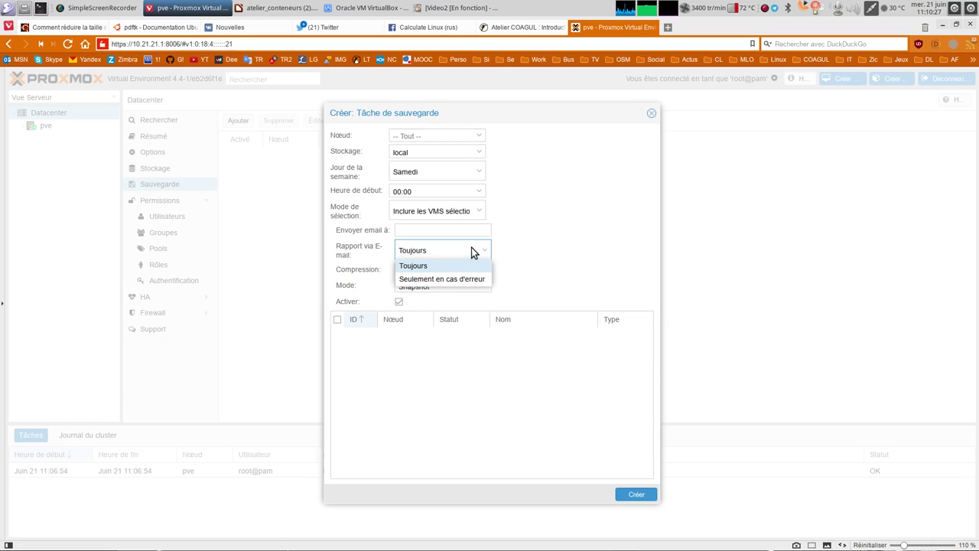
left_click(472, 253)
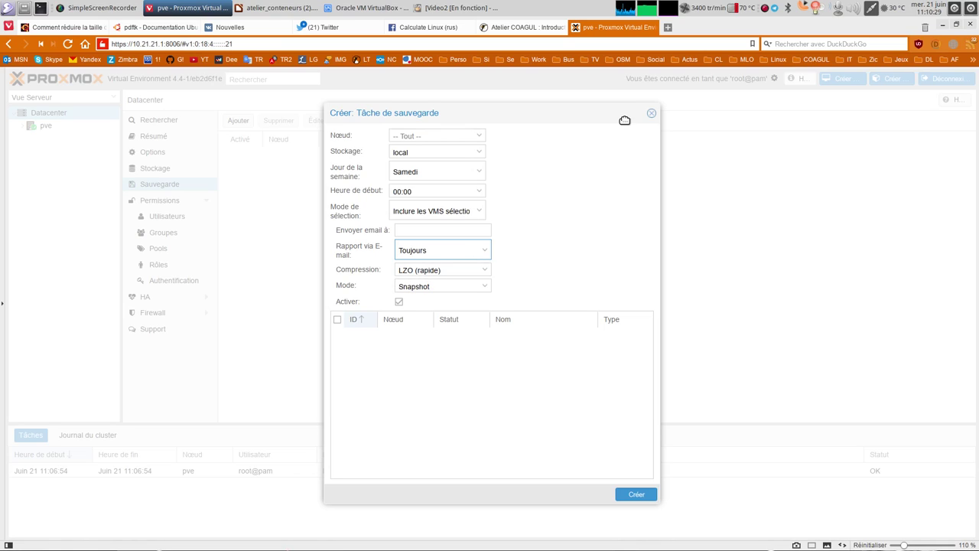
left_click(650, 112)
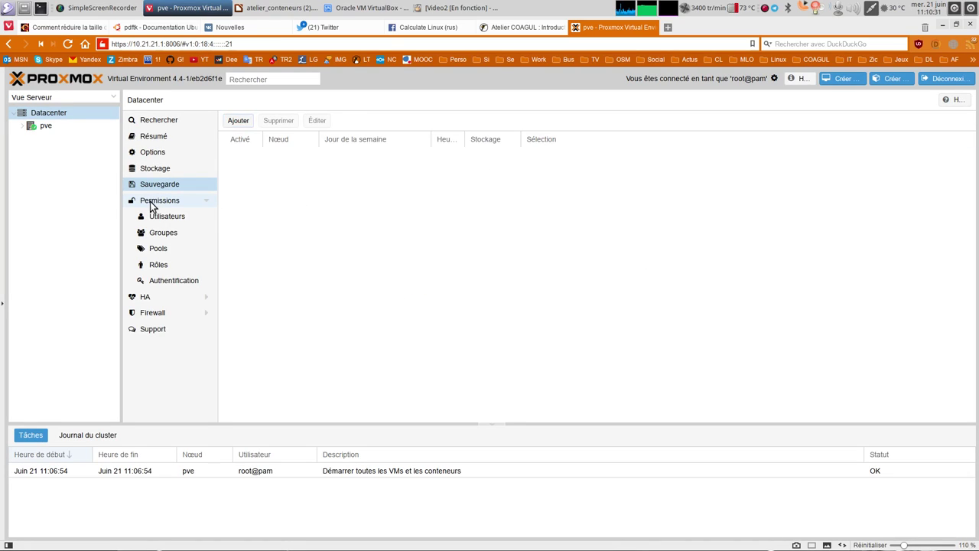
- View Utilisateurs, Groupes and Pools, then Rôles listing Administrator through PVEVMUser
left_click(159, 218)
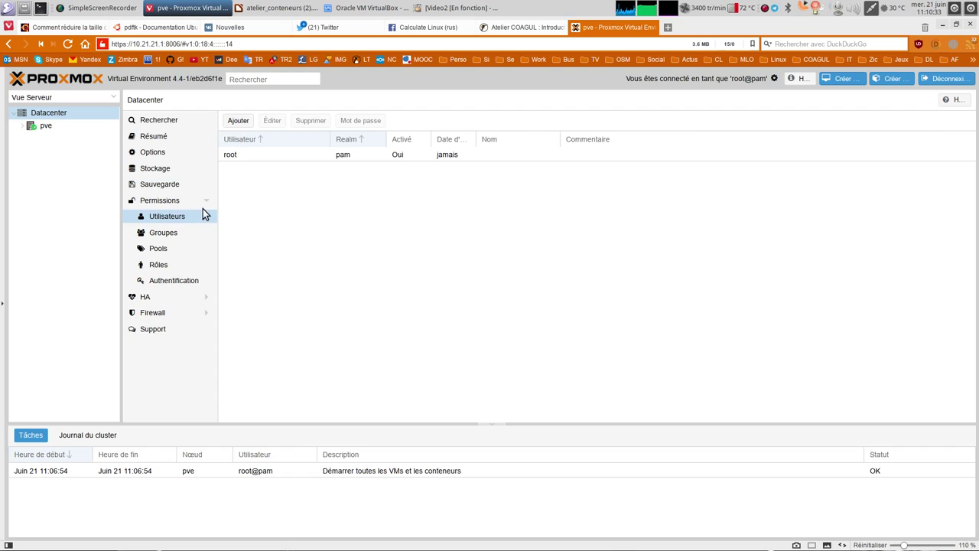
left_click(163, 232)
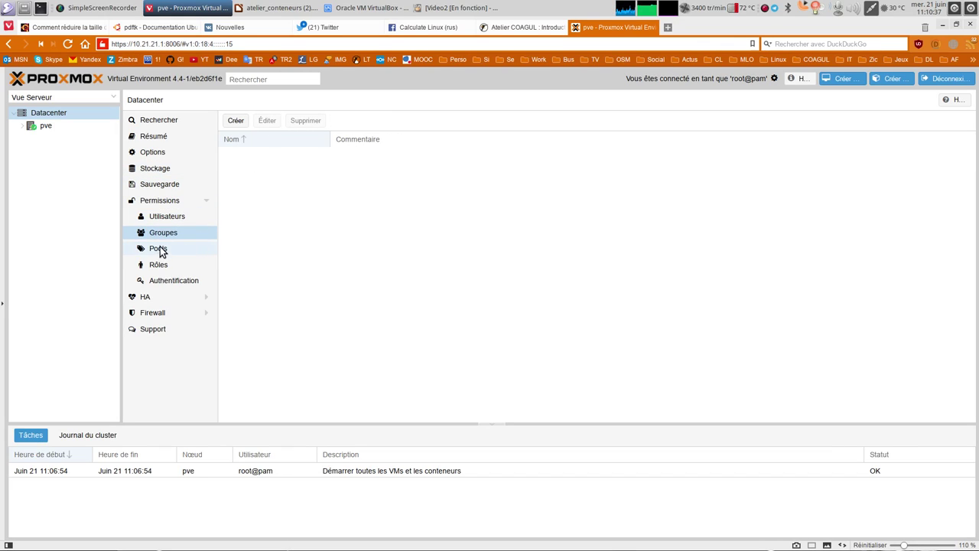
left_click(160, 251)
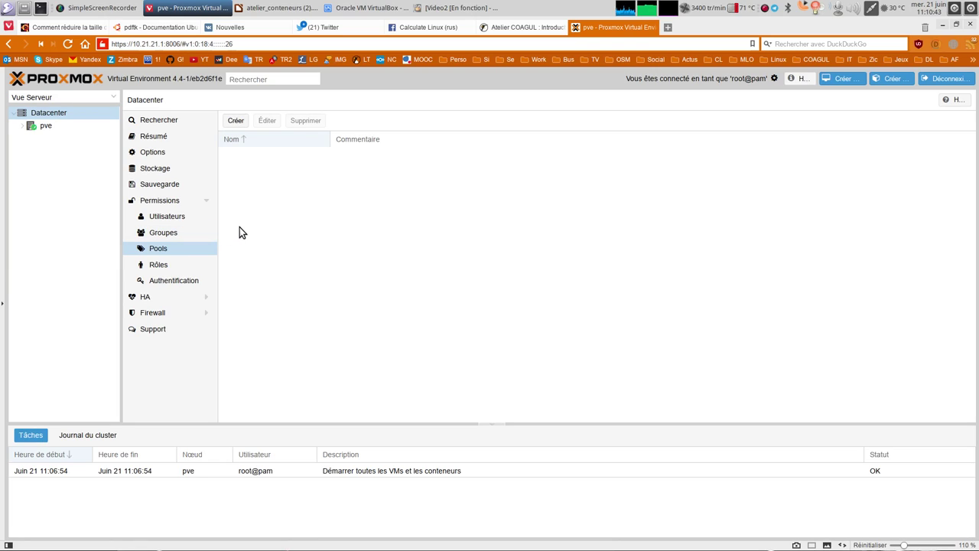
left_click(156, 266)
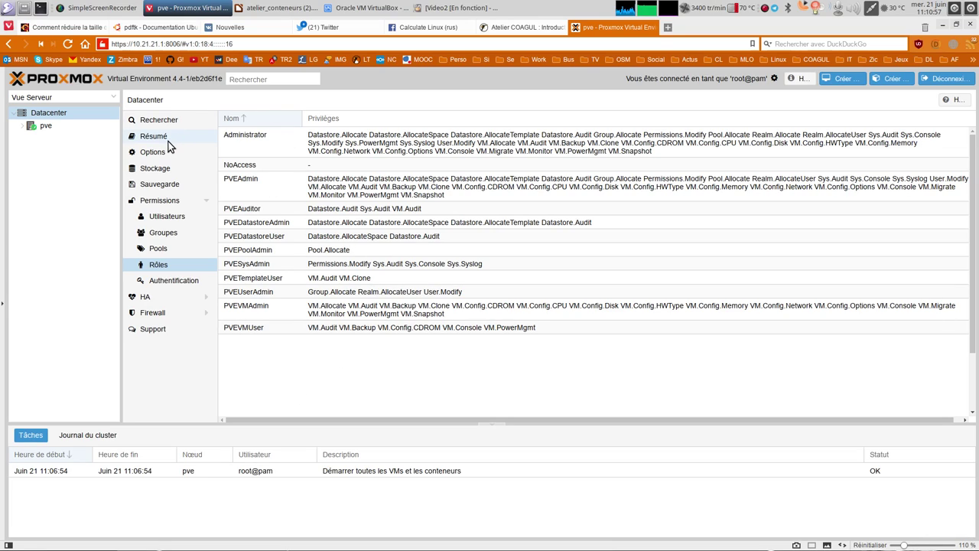
- Review the pam and pve authentication realms and the realm types available to add
left_click(197, 284)
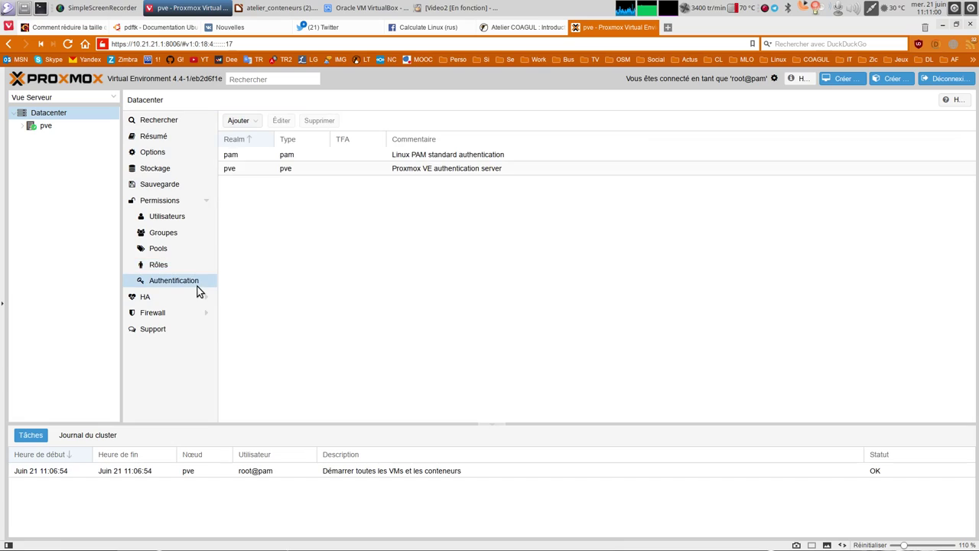
left_click(249, 154)
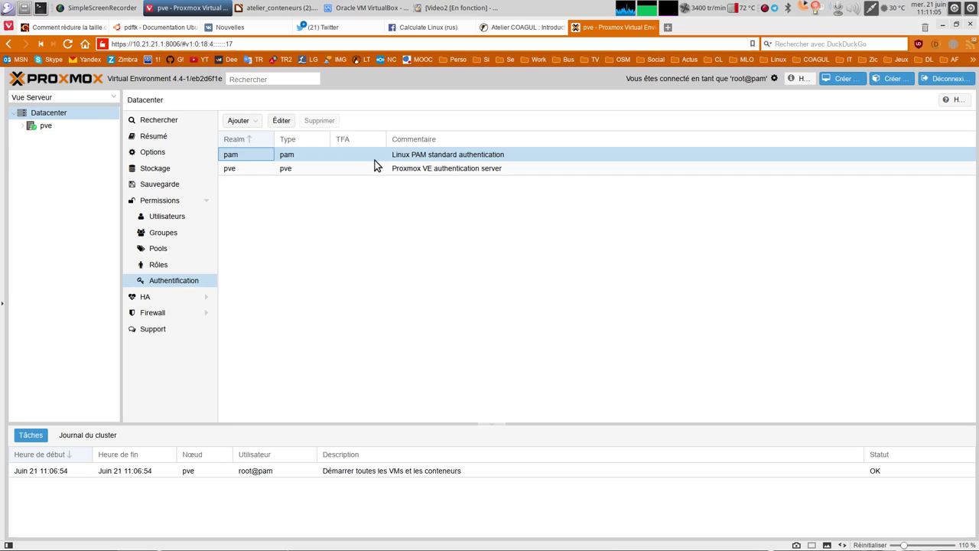
left_click(325, 169)
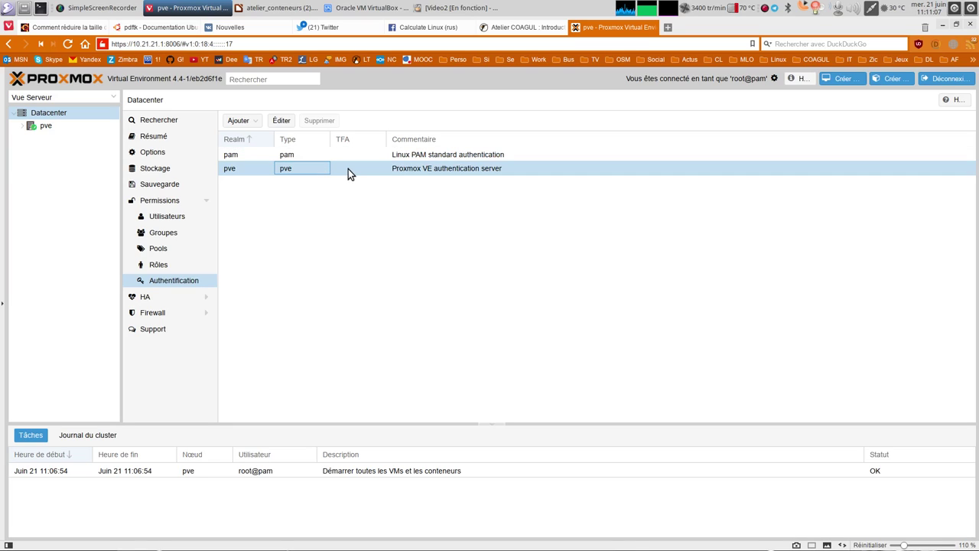
left_click(255, 121)
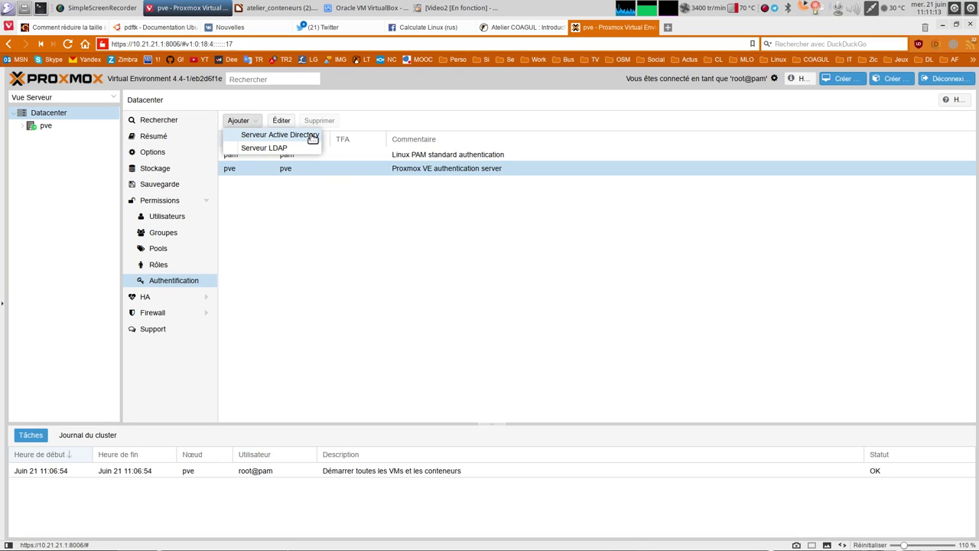
left_click(245, 120)
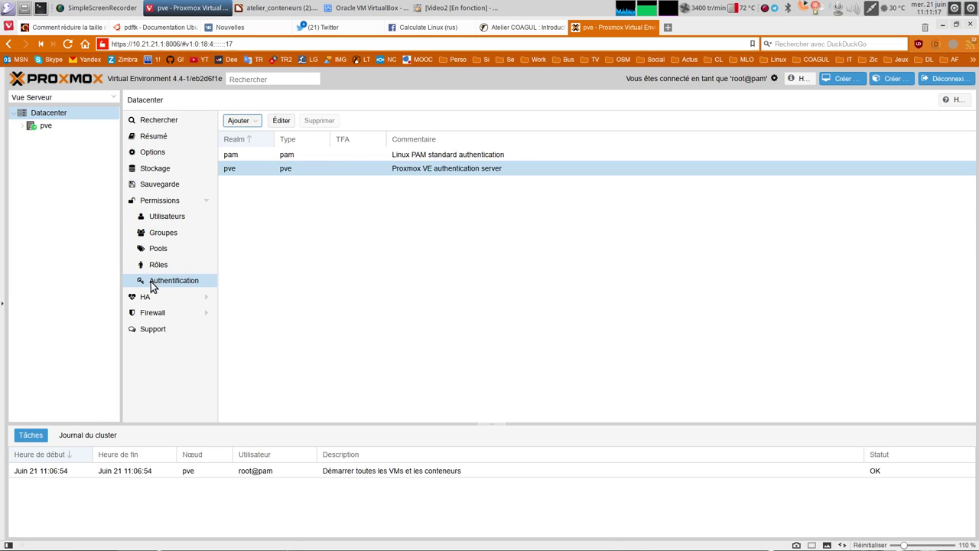
- Browse the HA groups, datacenter firewall and support pages, ending on the storage list
left_click(149, 299)
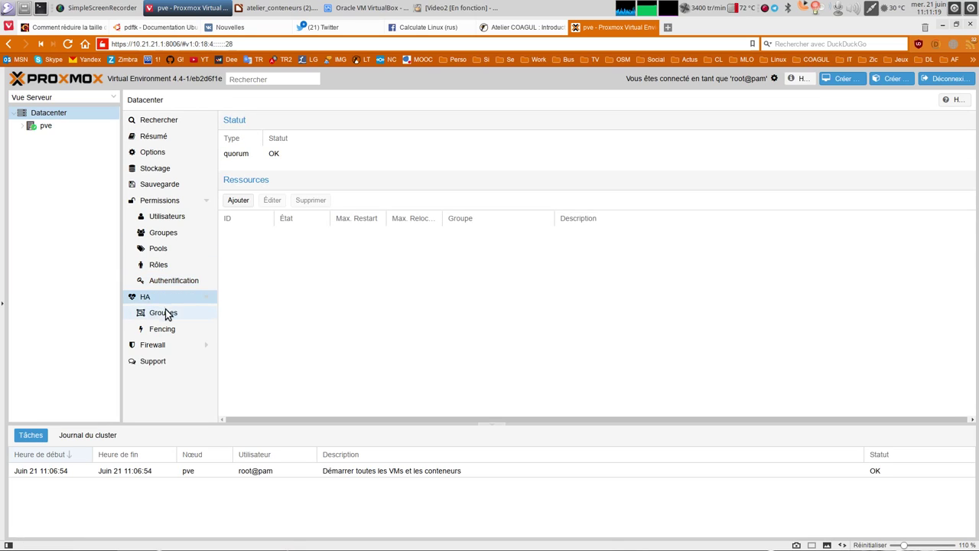
left_click(164, 312)
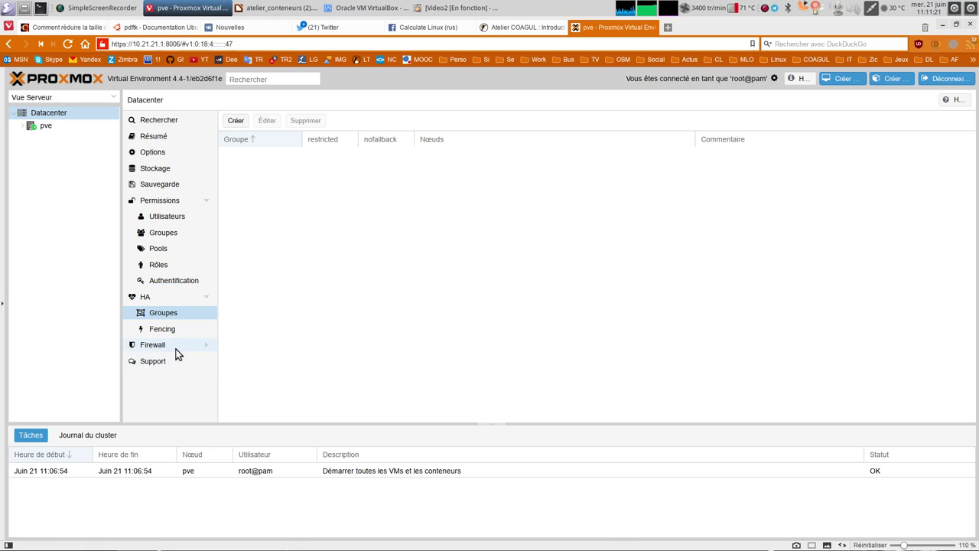
left_click(205, 345)
scroll(172, 382, "down", 1)
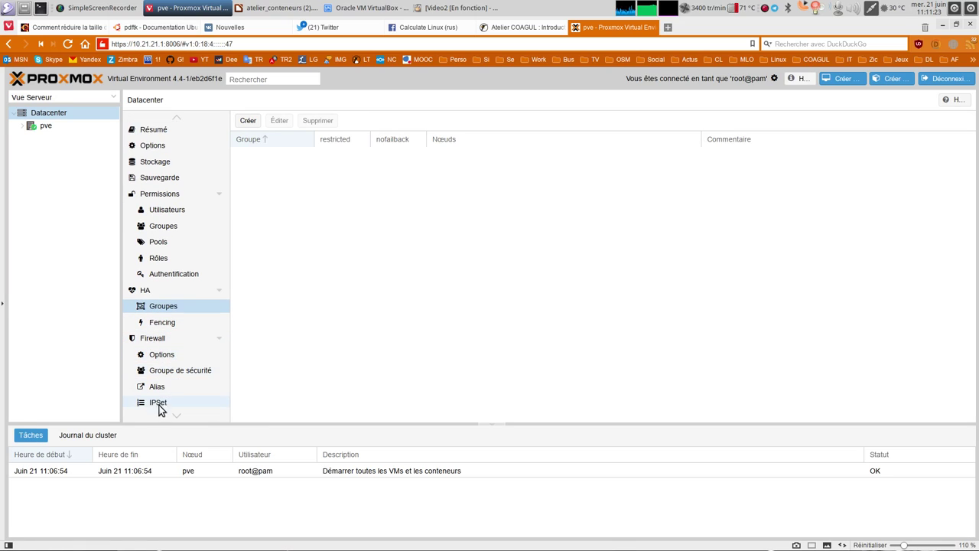
left_click(219, 289)
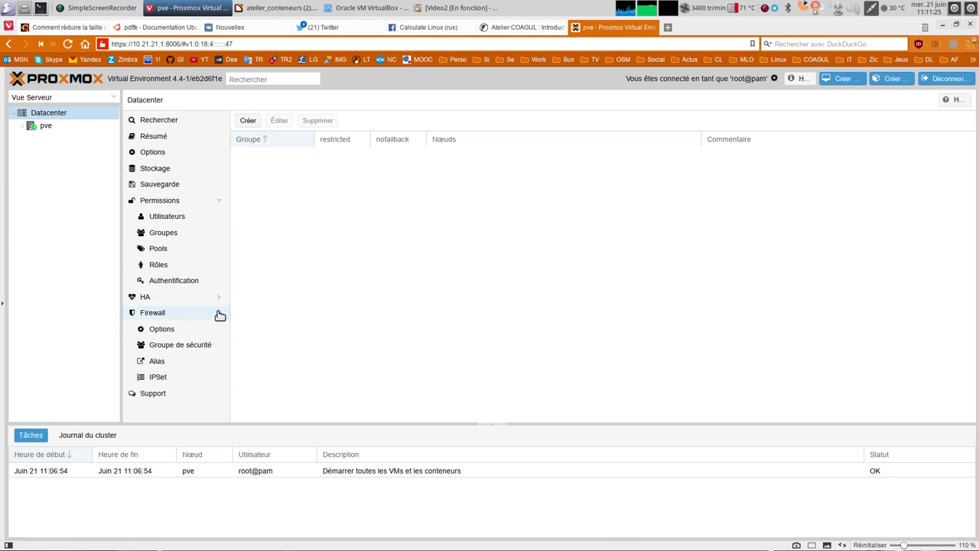
left_click(220, 314)
left_click(159, 328)
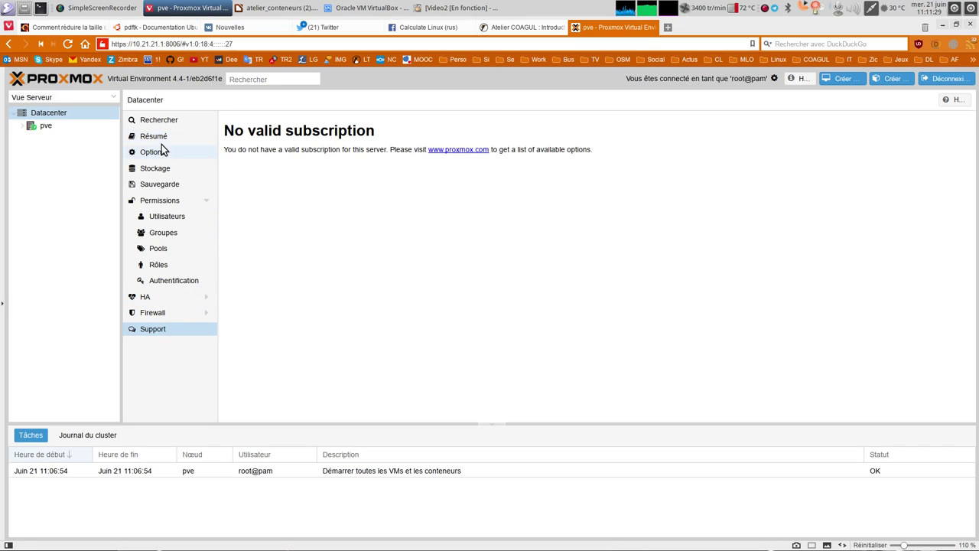
left_click(160, 171)
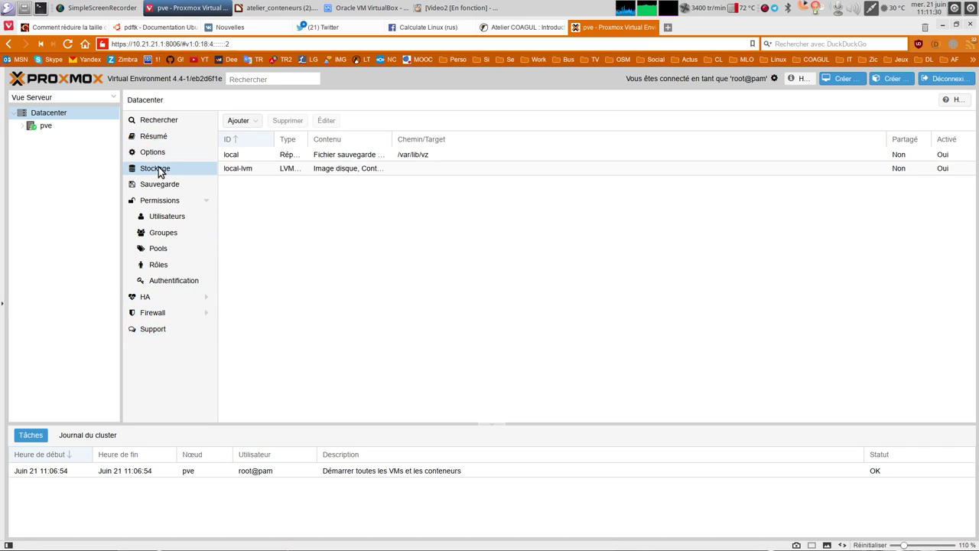
left_click(158, 249)
- Create the resource pool 'Conteneurs', select it, and reset browser zoom to 100%
left_click(239, 122)
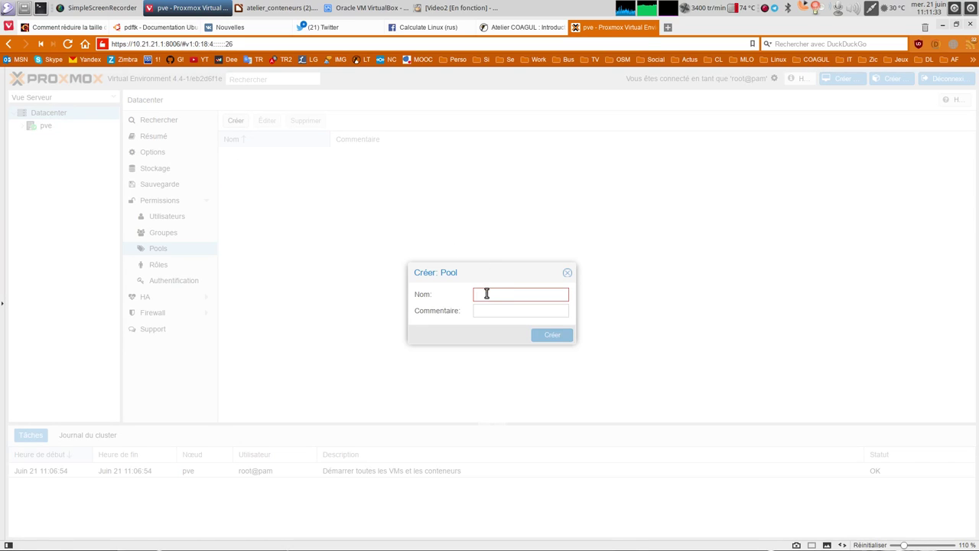
type("Conteneurs")
key("ctrl+a")
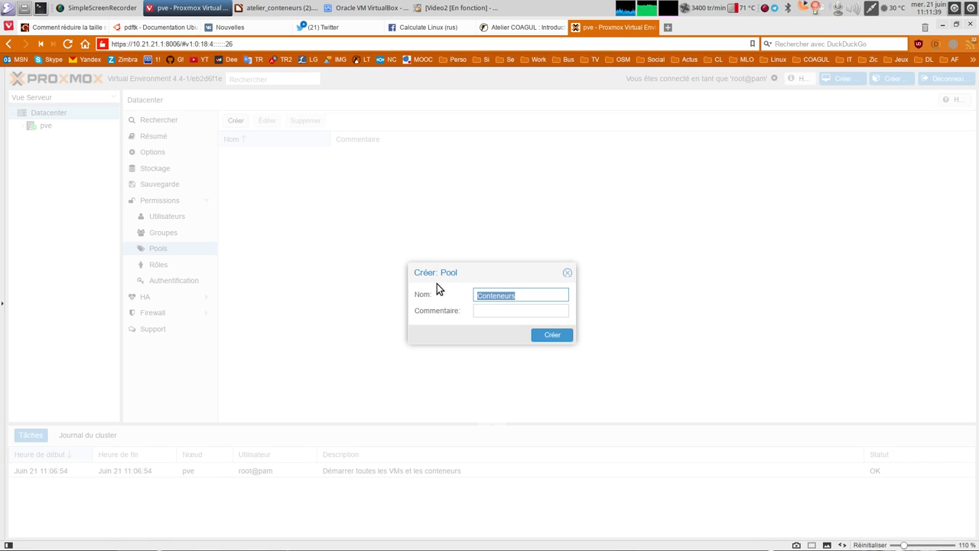
left_click(557, 335)
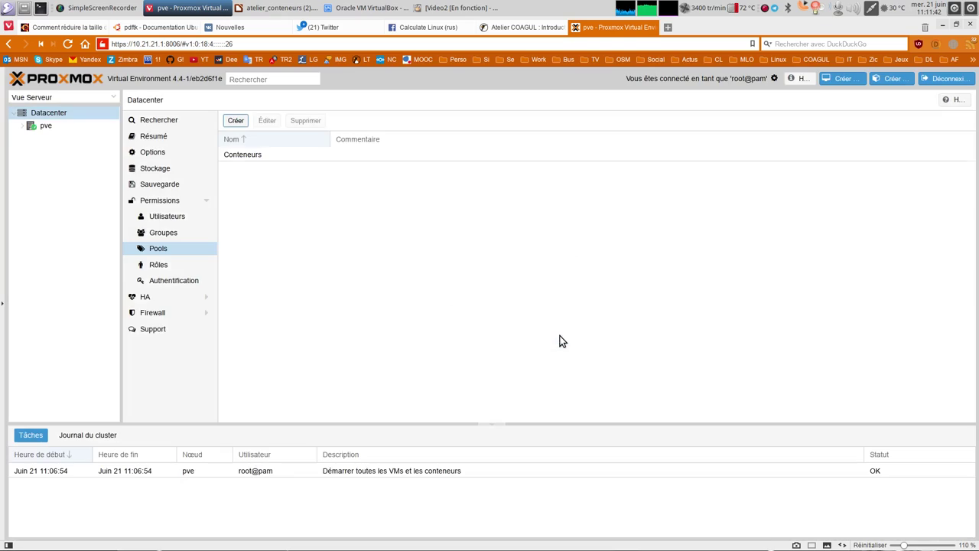
left_click(256, 155)
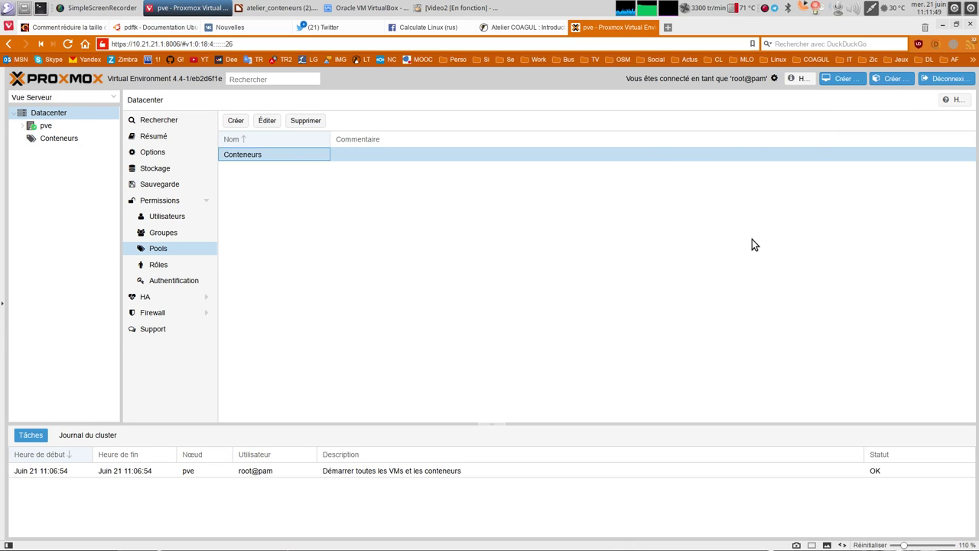
key("ctrl+0")
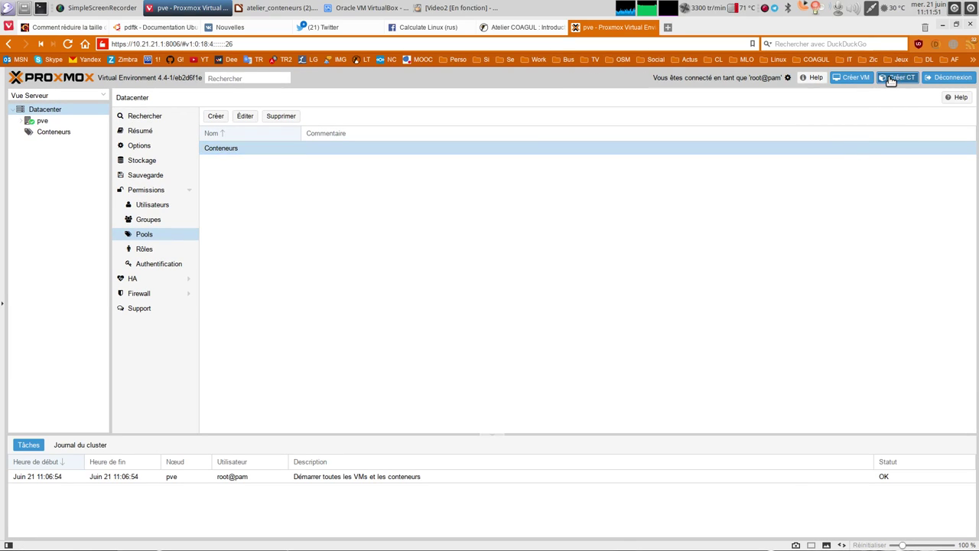
left_click(891, 78)
left_click(484, 243)
left_click(480, 256)
left_click(417, 267)
type("ddddd")
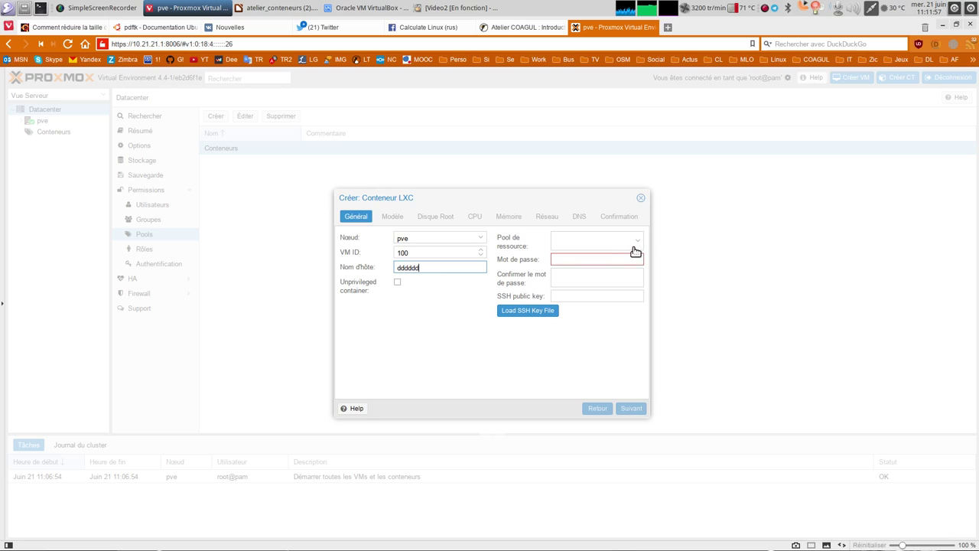
left_click(639, 246)
left_click(596, 271)
left_click(610, 258)
type("••••••••")
key("Tab")
type("••••••••")
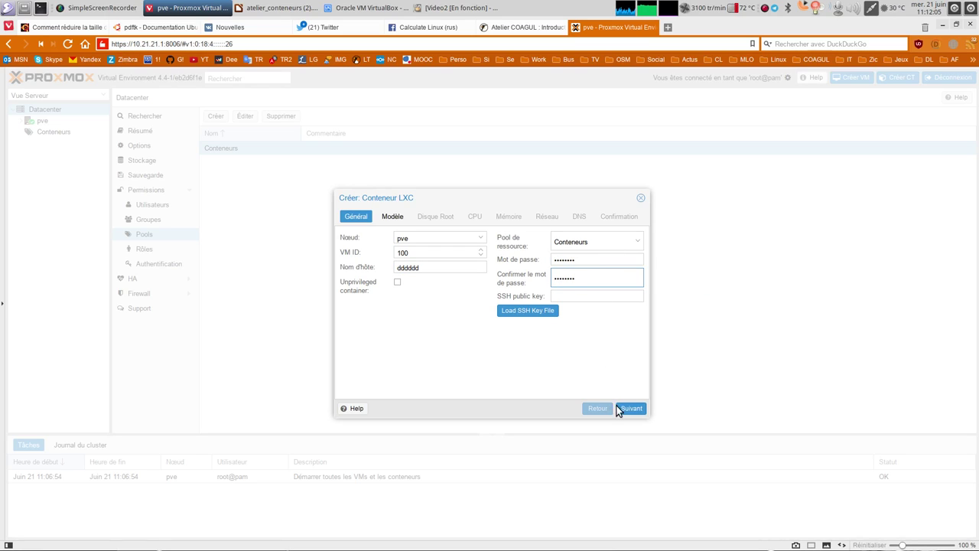
left_click(623, 408)
left_click(413, 239)
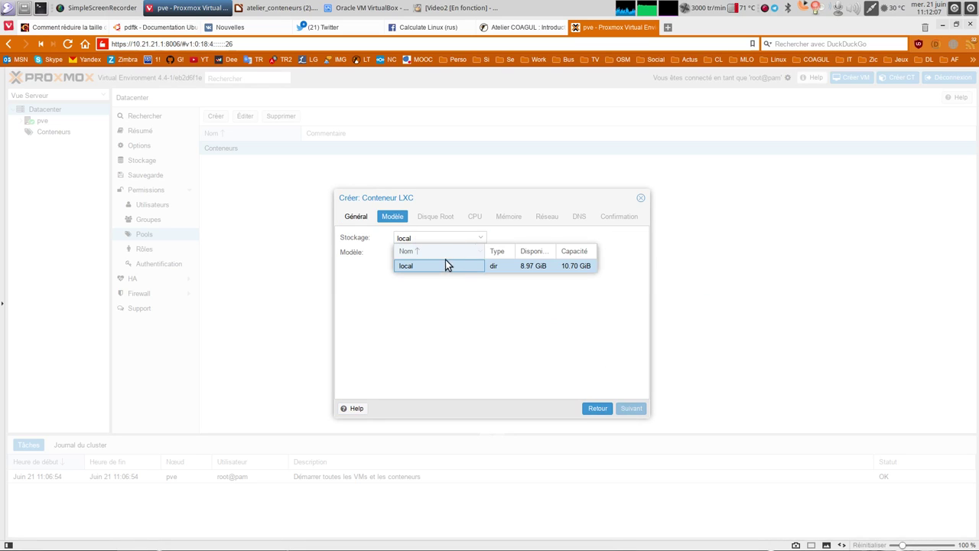
left_click(444, 265)
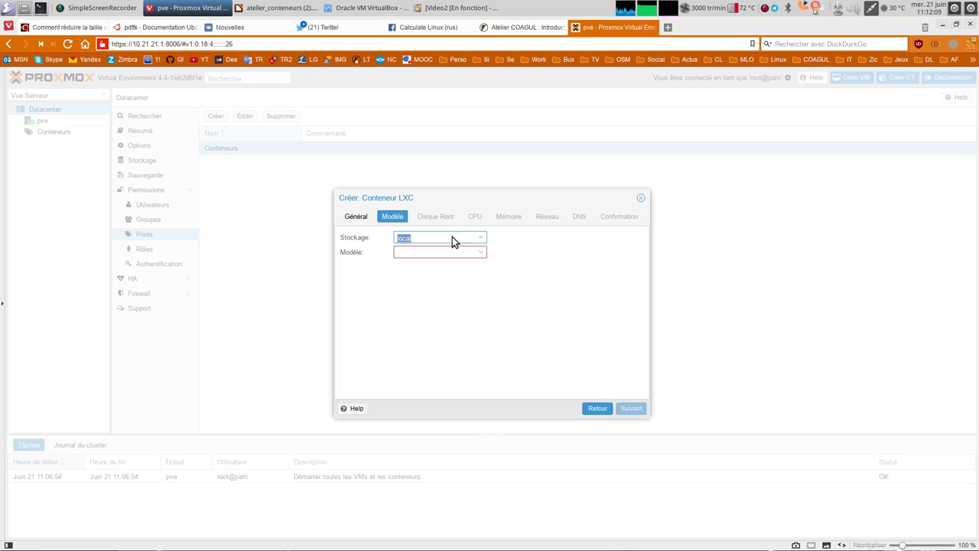
left_click(480, 253)
left_click(480, 253)
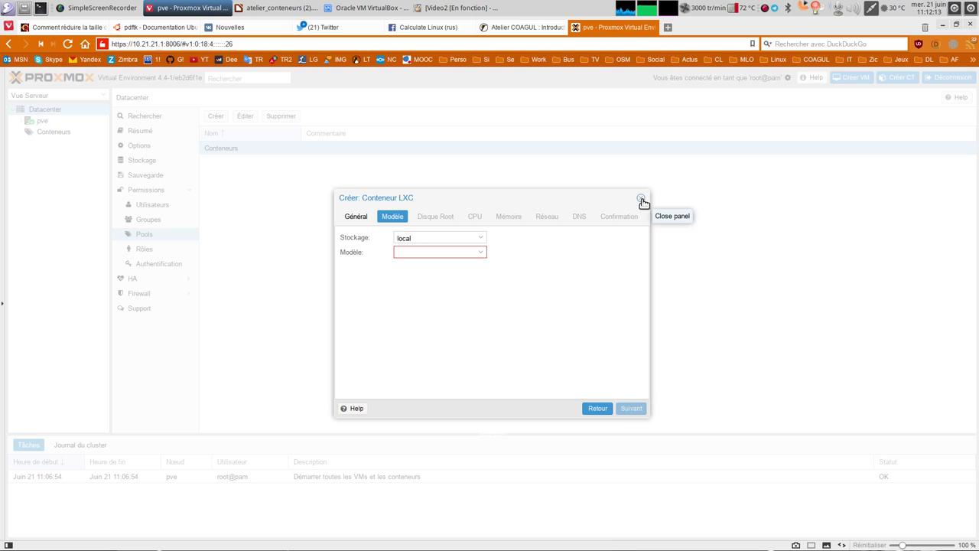
left_click(645, 198)
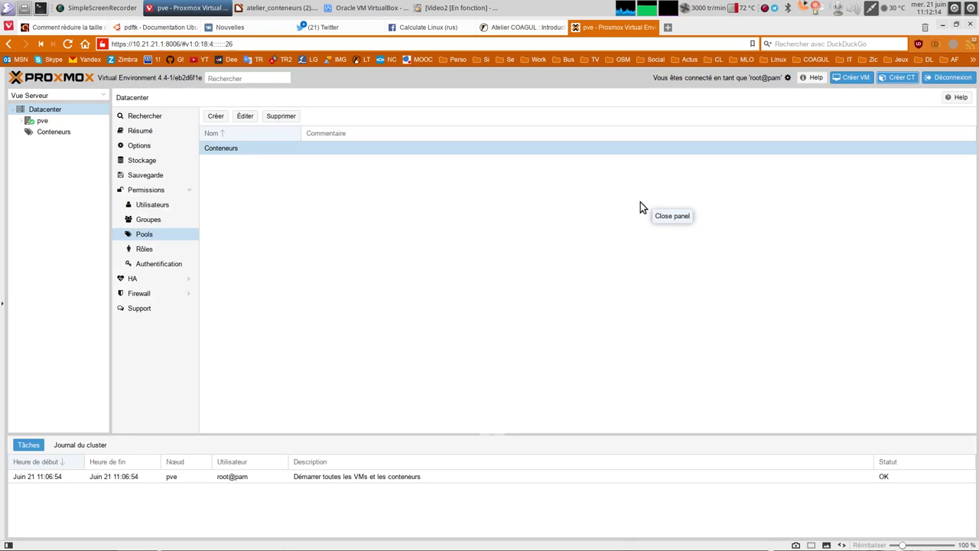
left_click(145, 162)
- Open node pve's local storage contents and the list of downloadable container templates
double_click(235, 148)
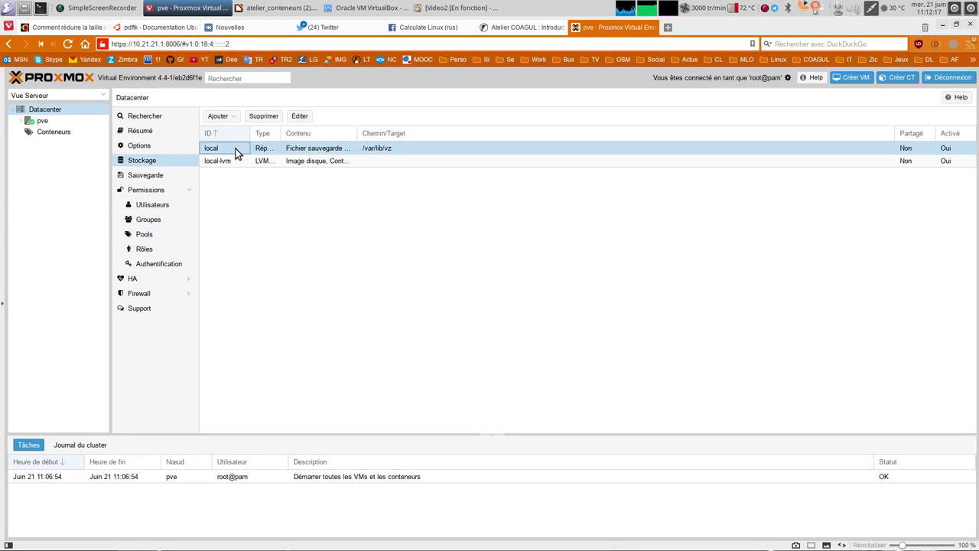
left_click(635, 258)
left_click(22, 121)
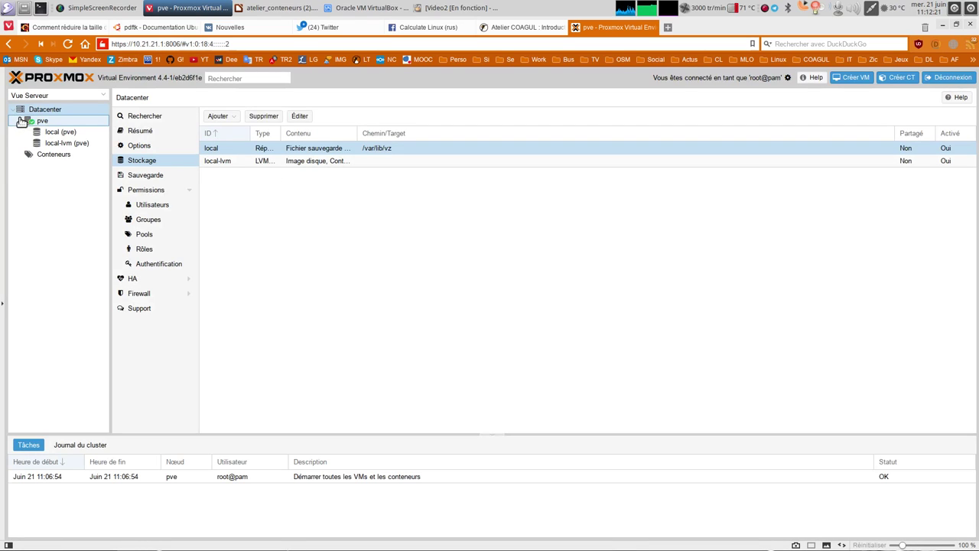
left_click(58, 135)
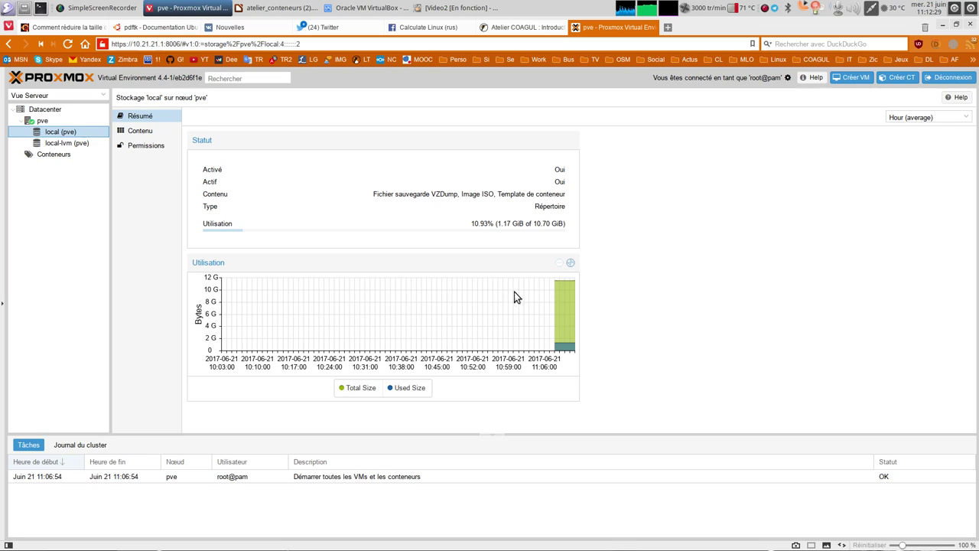
left_click(145, 131)
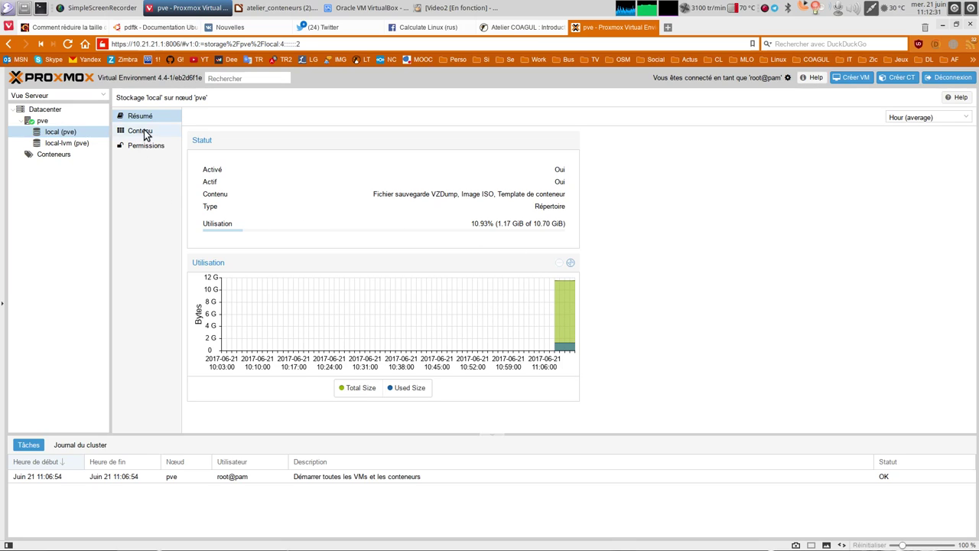
left_click(291, 115)
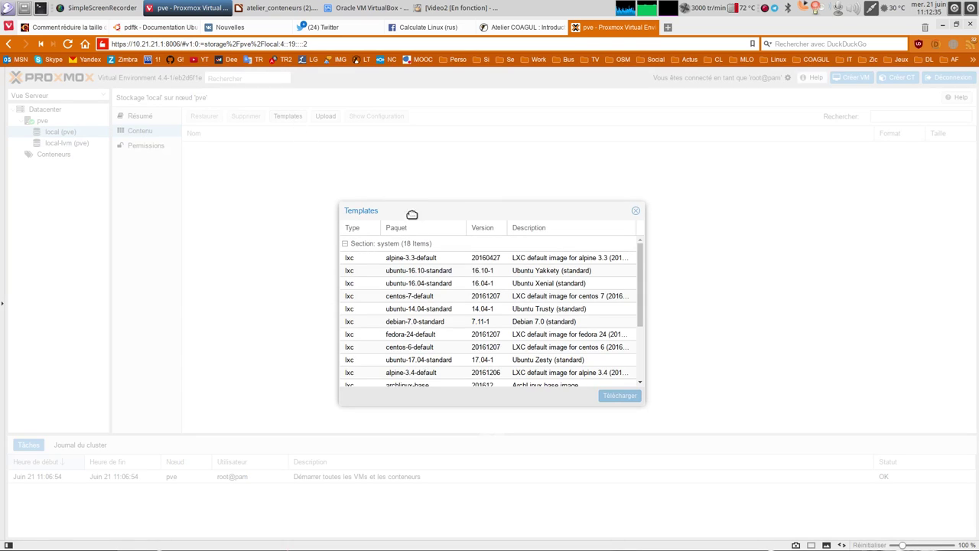
- Browse the system templates, looking at debian-7.0, archlinux-base, gentoo and fedora-25
left_click(345, 245)
left_click(345, 245)
scroll(508, 271, "down", 1)
scroll(489, 274, "up", 1)
left_click(444, 324)
scroll(444, 324, "down", 1)
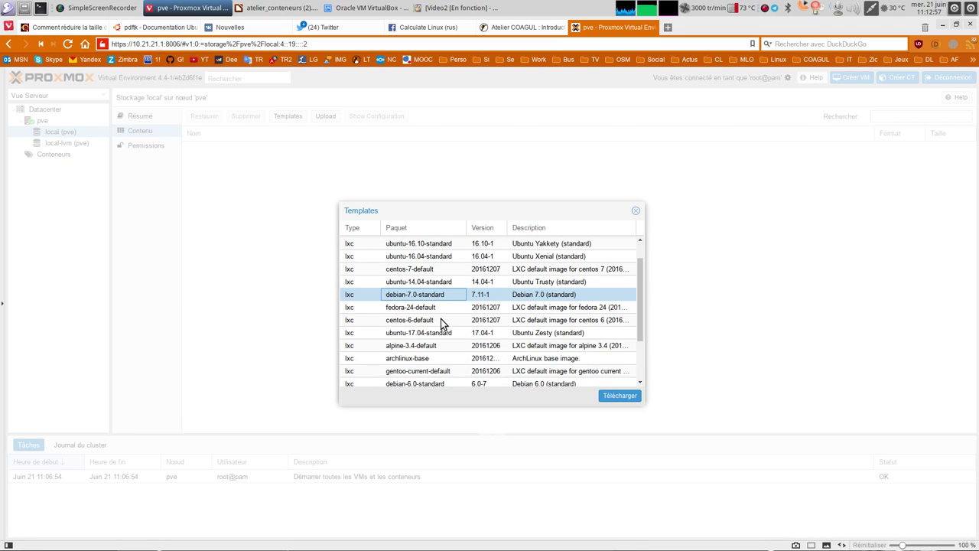
left_click(432, 359)
scroll(597, 268, "down", 2)
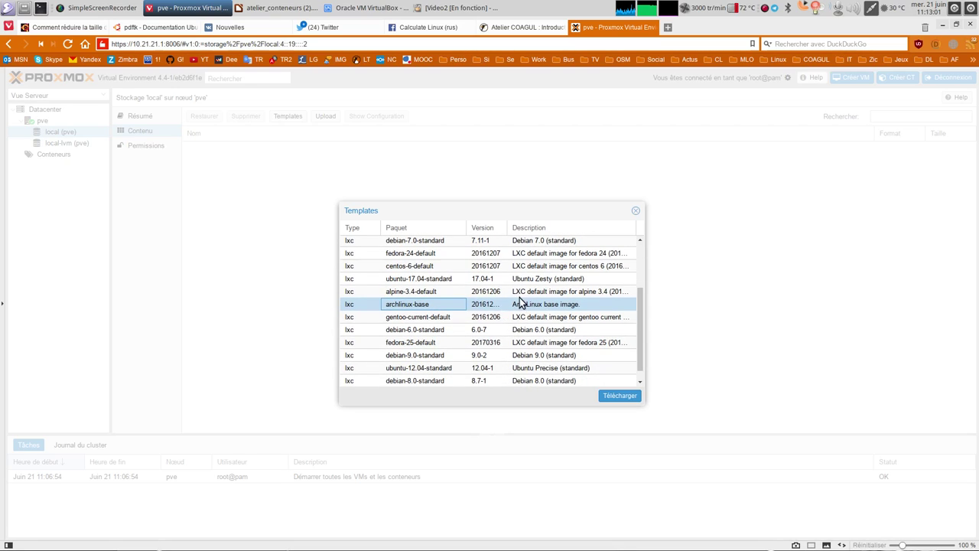
left_click(442, 318)
left_click(451, 342)
scroll(456, 360, "down", 1)
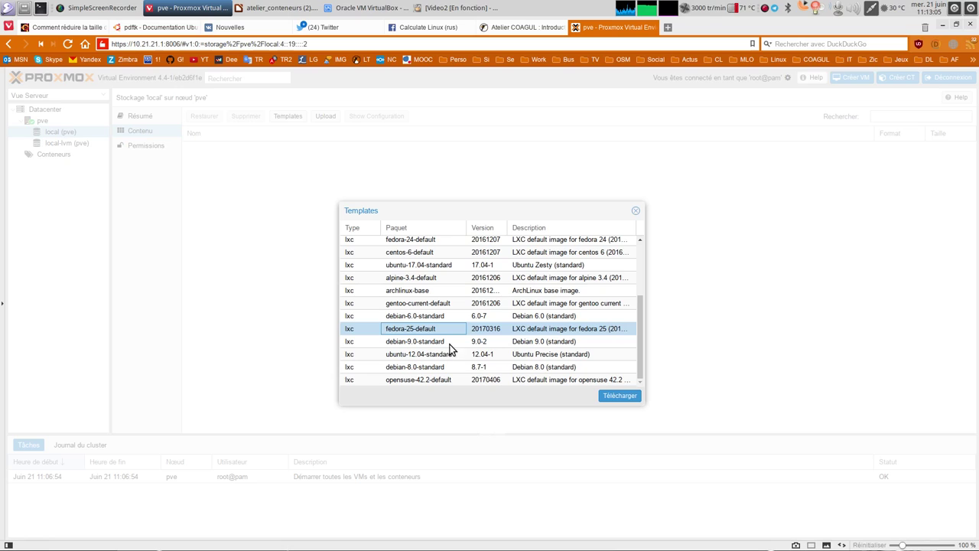
- Download the debian-8.0-standard template and close the finished task log
left_click(440, 369)
left_click(619, 395)
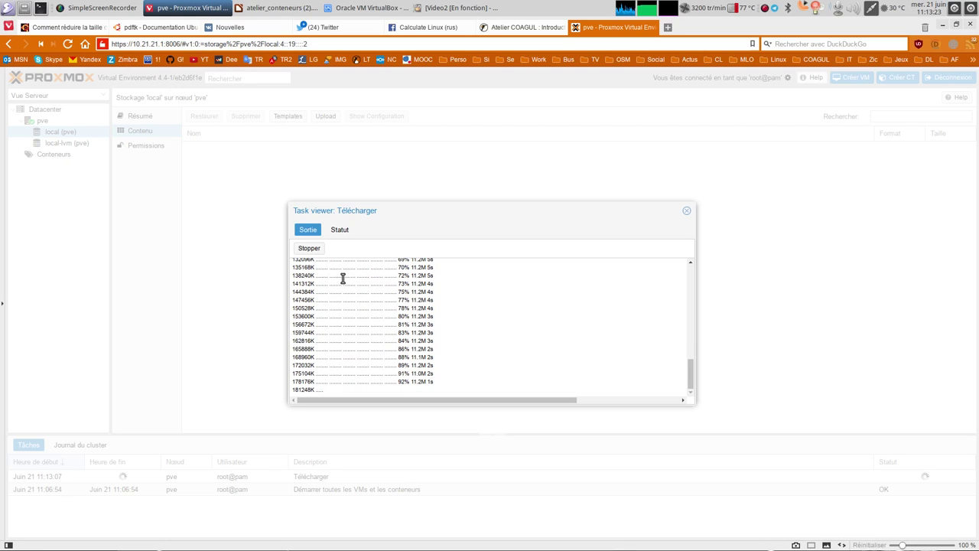
left_click(685, 213)
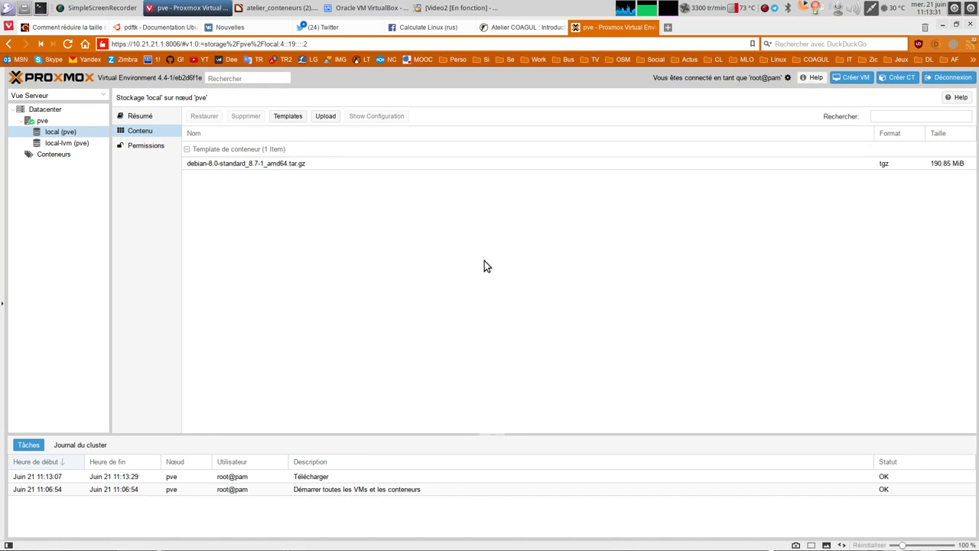
- Start downloading the gentoo-current-default template to local storage
left_click(275, 119)
scroll(428, 359, "down", 3)
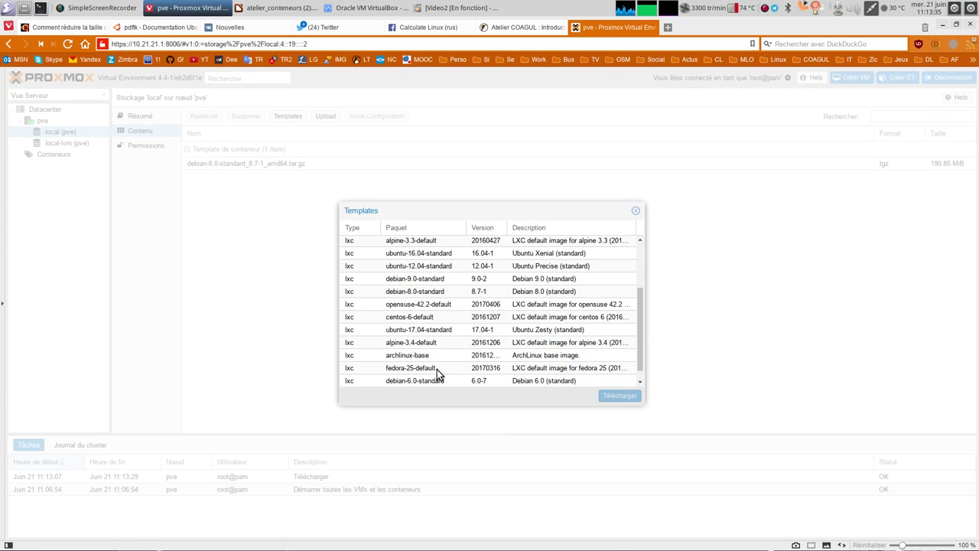
scroll(432, 371, "down", 1)
left_click(423, 380)
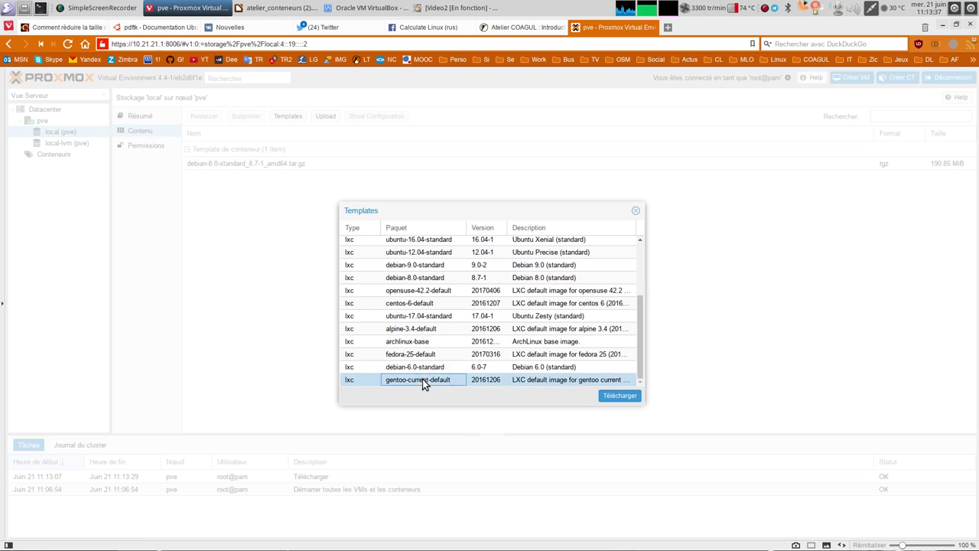
left_click(620, 396)
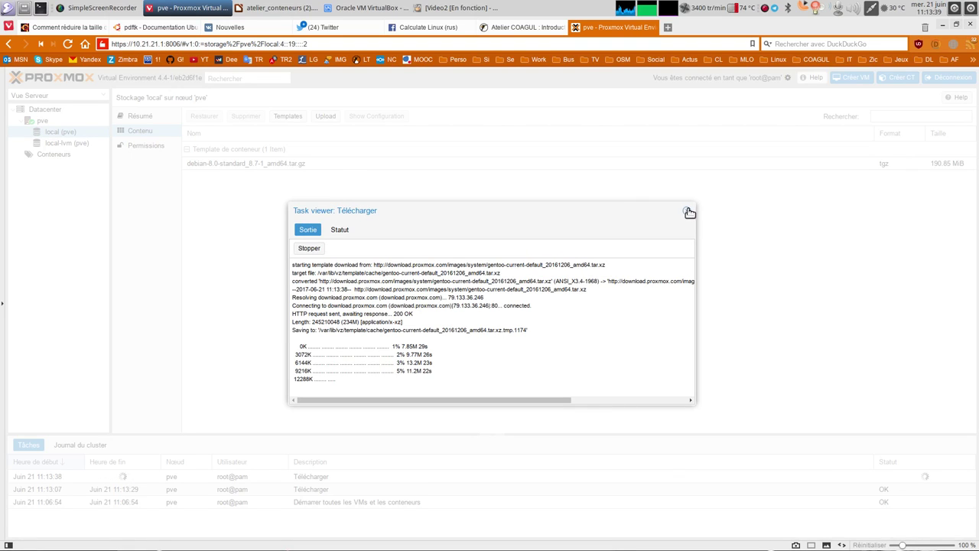
left_click(687, 211)
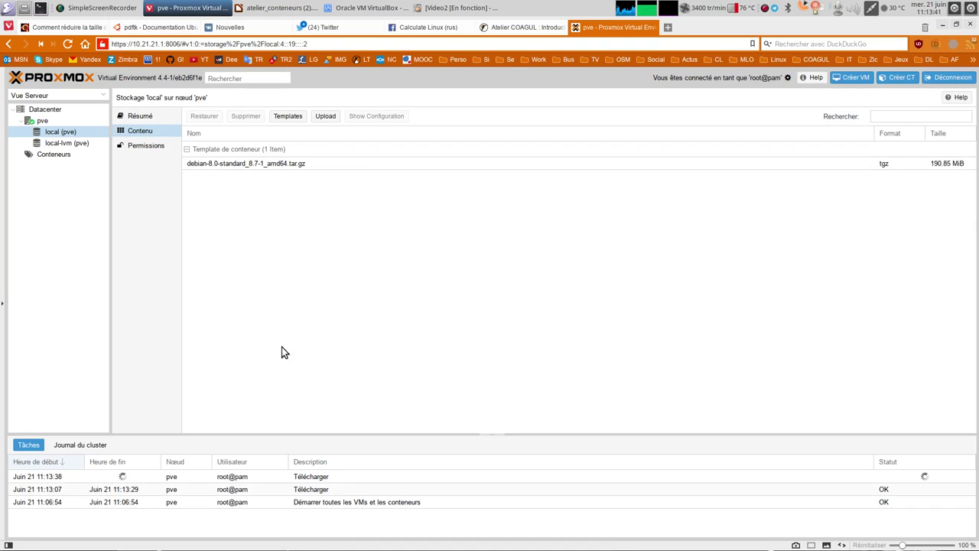
- Start downloading the archlinux-base template to local storage
left_click(287, 117)
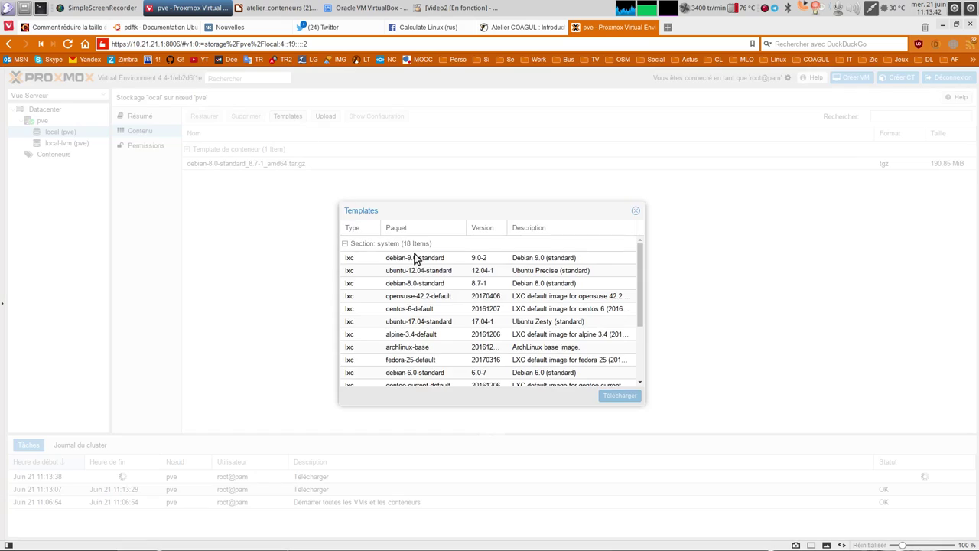
left_click(436, 298)
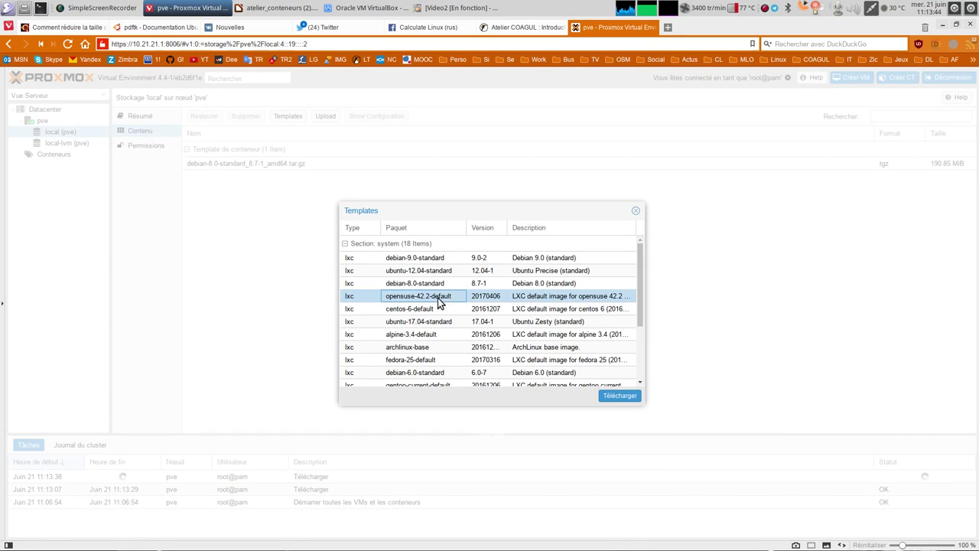
left_click(419, 347)
left_click(620, 396)
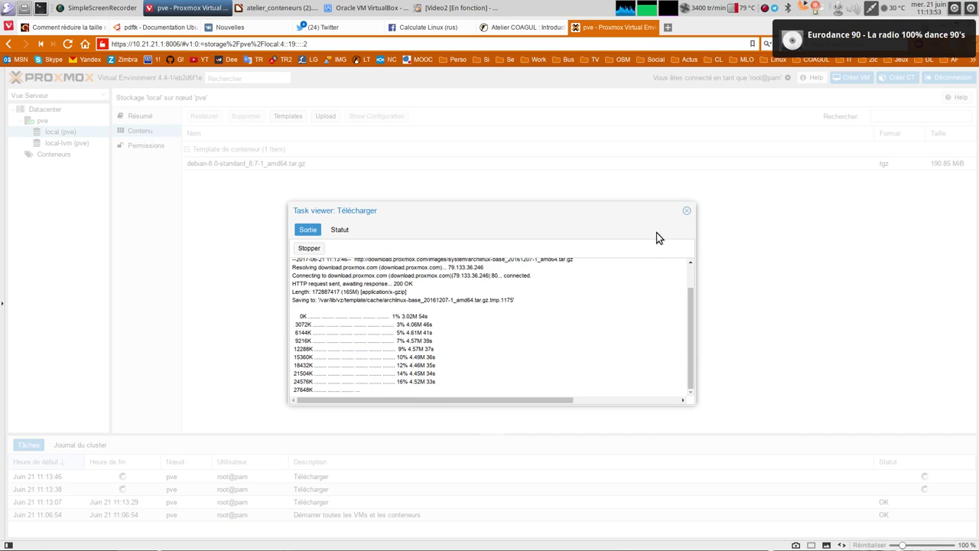
left_click(685, 211)
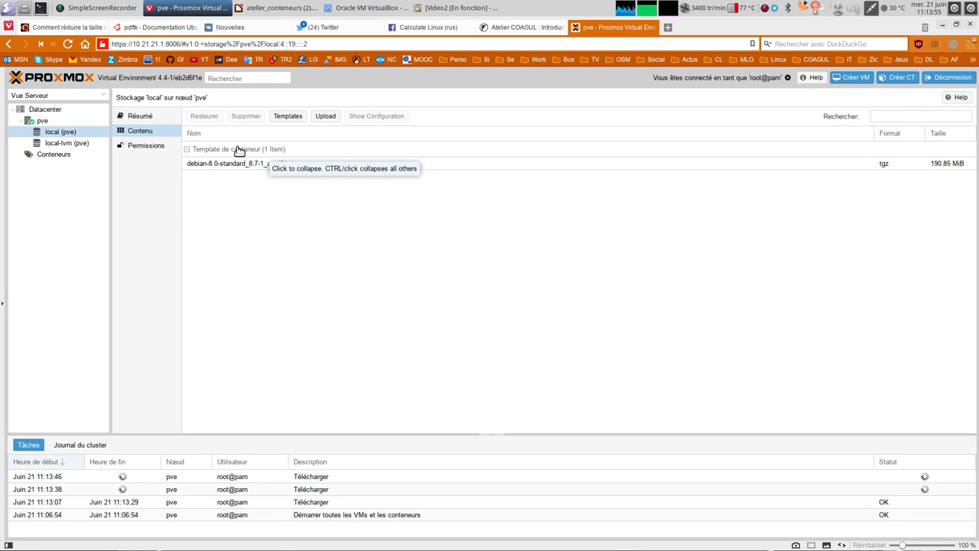
- Start downloading the centos-7-default template to local storage
left_click(283, 117)
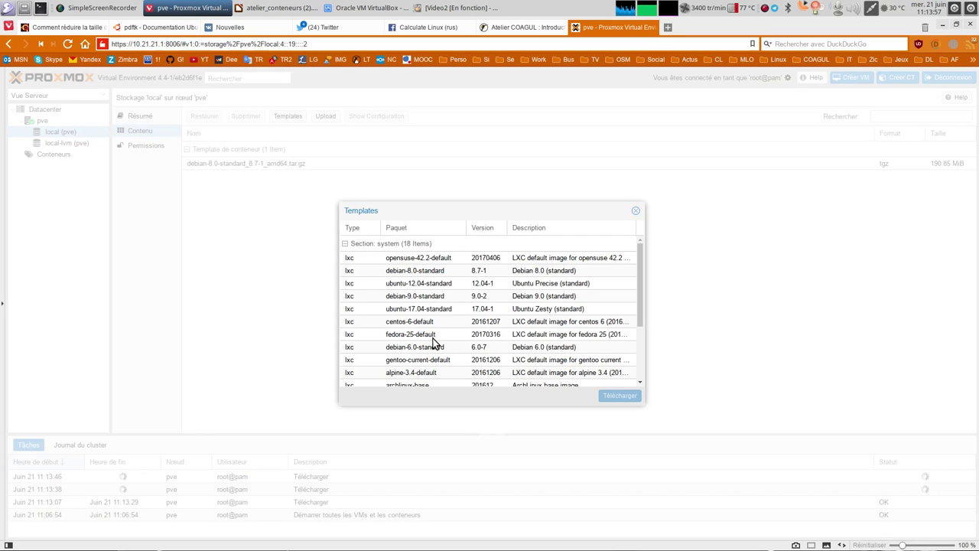
scroll(434, 321, "down", 3)
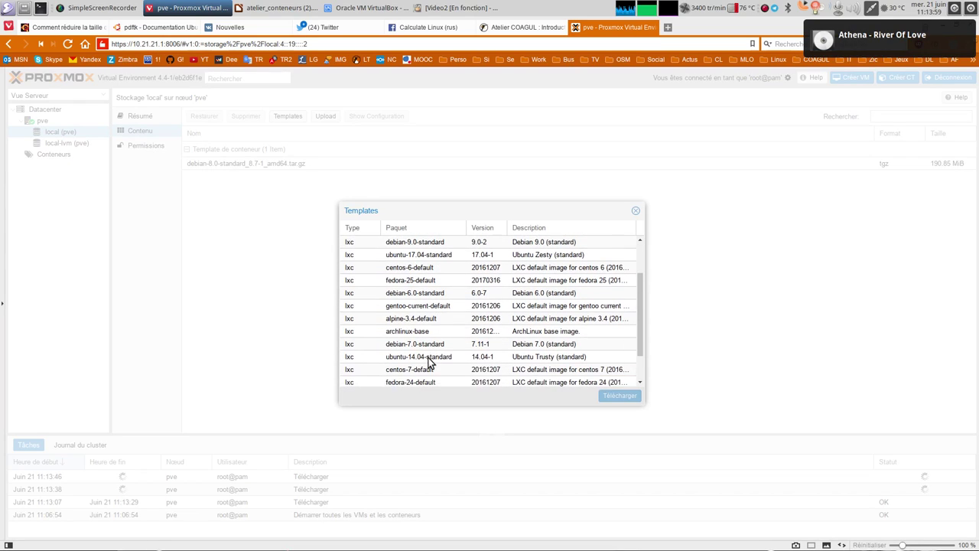
scroll(428, 363, "down", 1)
left_click(421, 345)
left_click(612, 399)
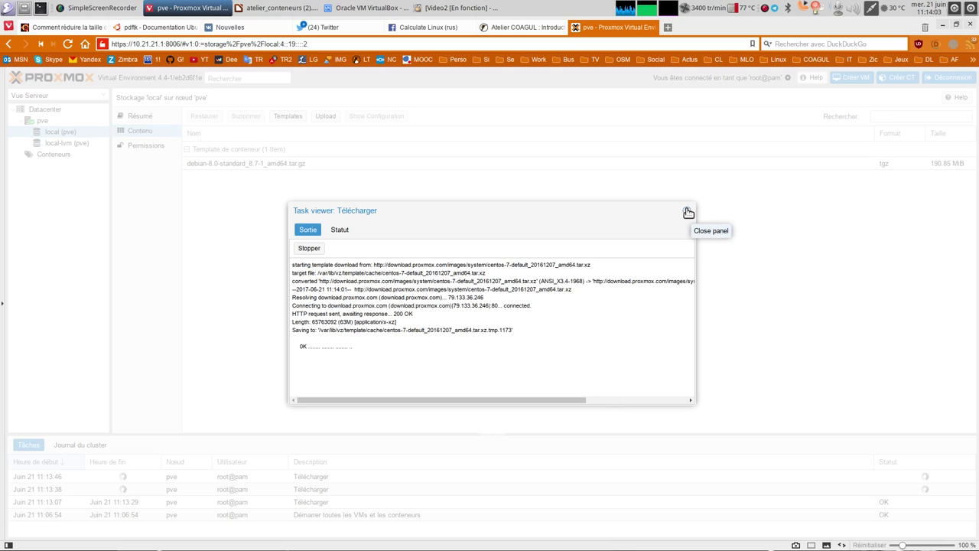
left_click(687, 212)
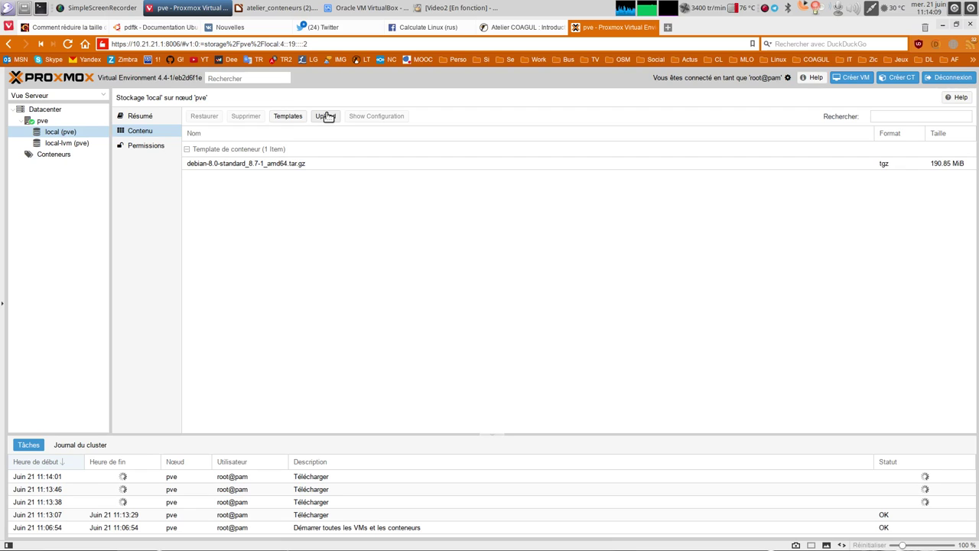
- Upload the fr_windows_xp_professional ISO to local storage as an ISO image
left_click(325, 115)
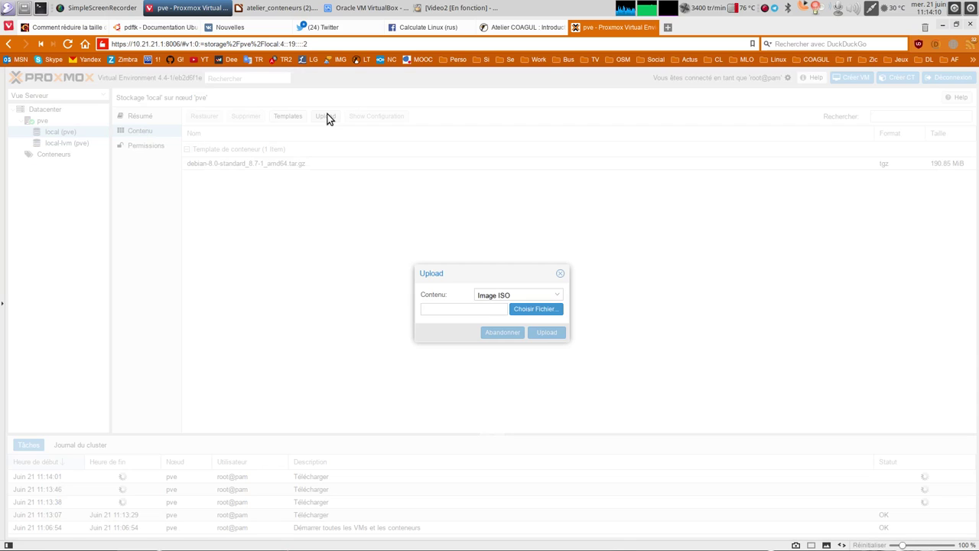
left_click(516, 295)
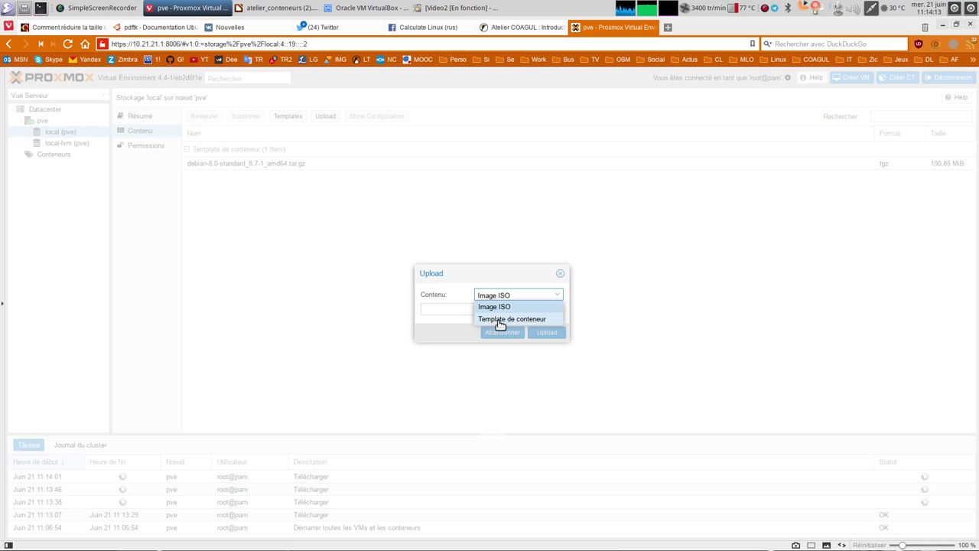
left_click(499, 306)
left_click(533, 312)
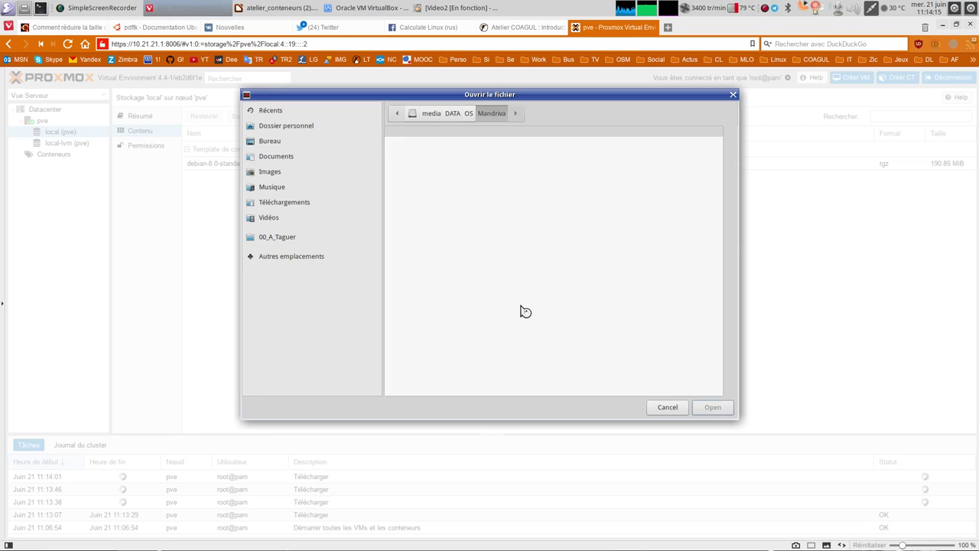
key("Escape")
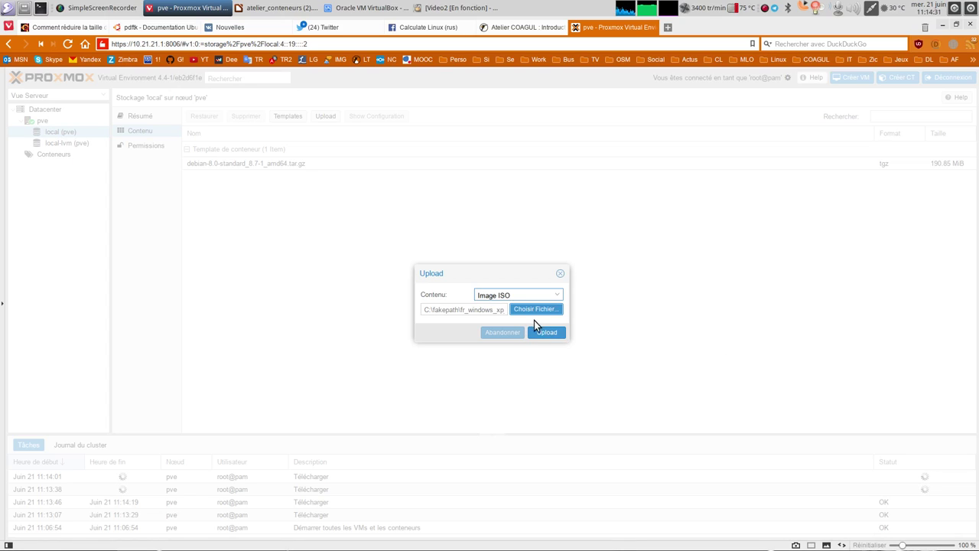
left_click(556, 334)
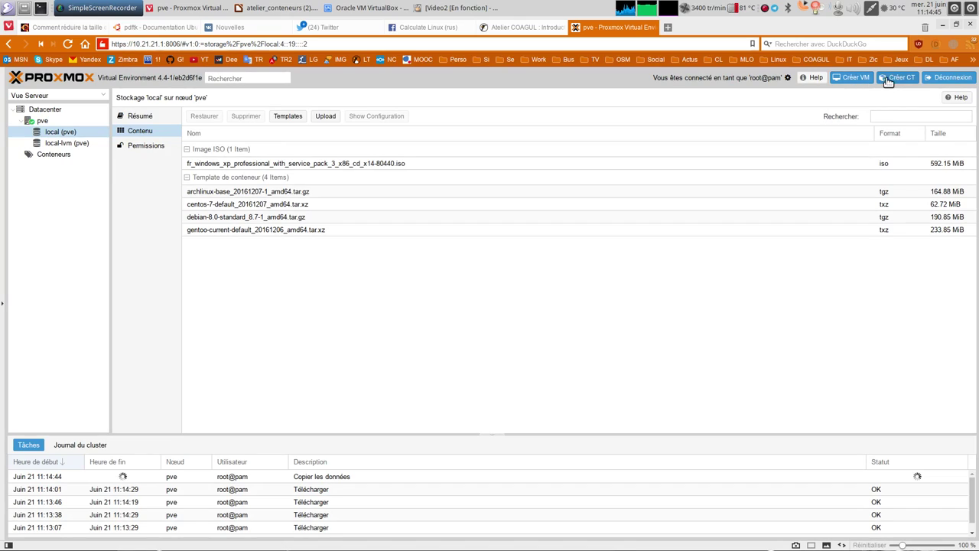
- Upload cldx-17-i686.iso to the local storage
left_click(327, 117)
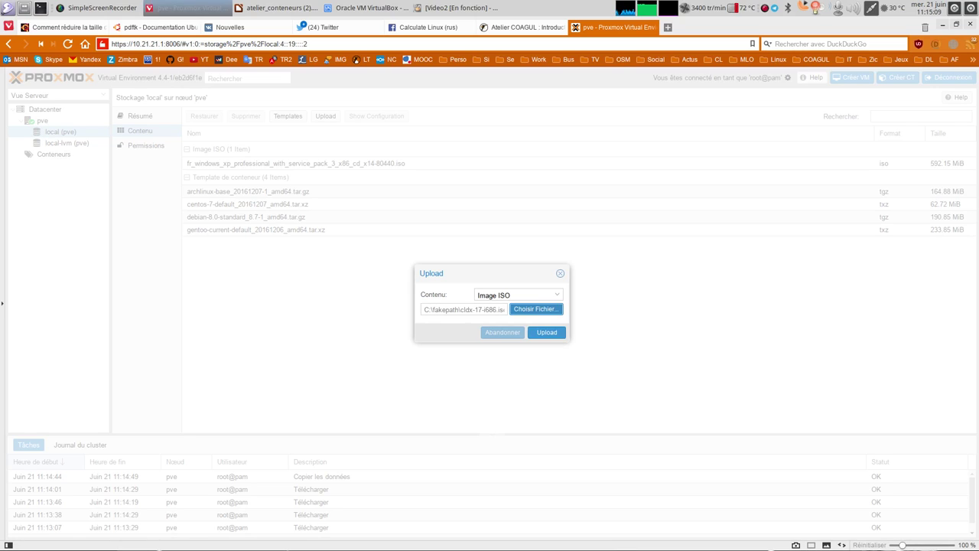
left_click(547, 334)
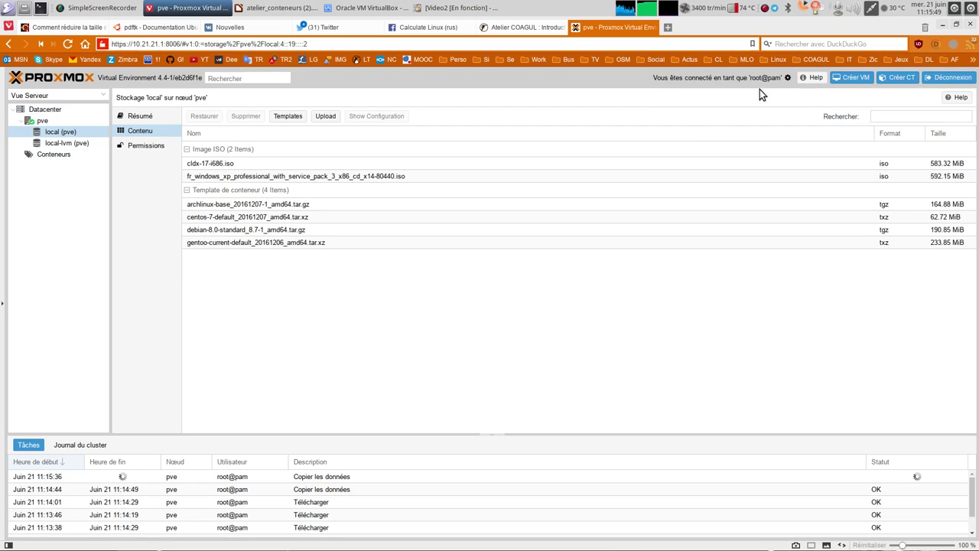
- Give the new container hostname centos, pool Conteneurs, and a root password
left_click(902, 78)
left_click(420, 267)
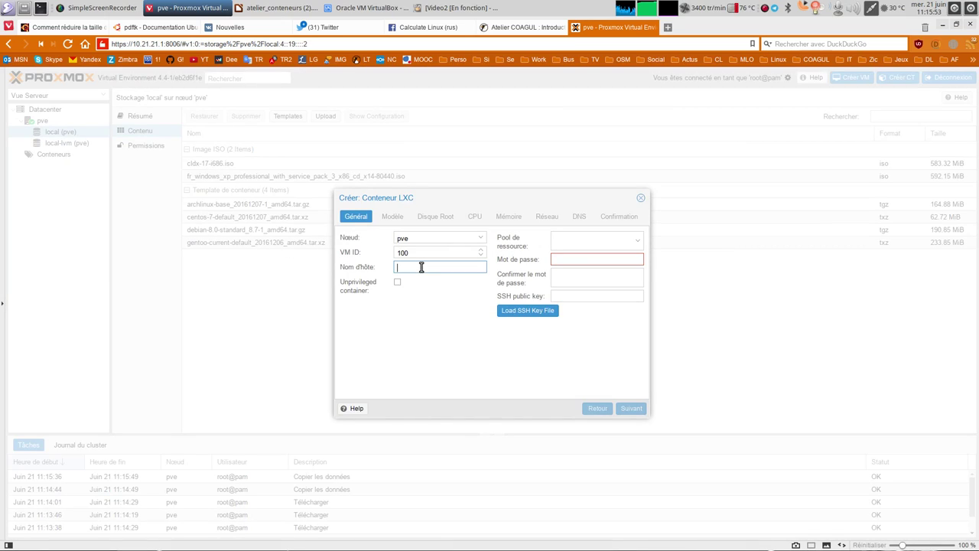
type("centos")
left_click(635, 243)
left_click(614, 271)
left_click(625, 261)
type("********")
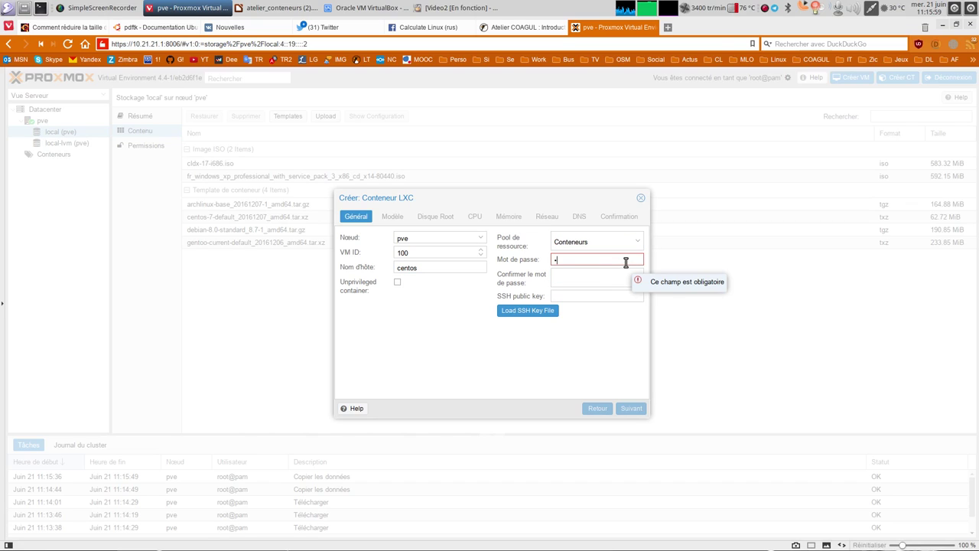
key("Tab")
type("********")
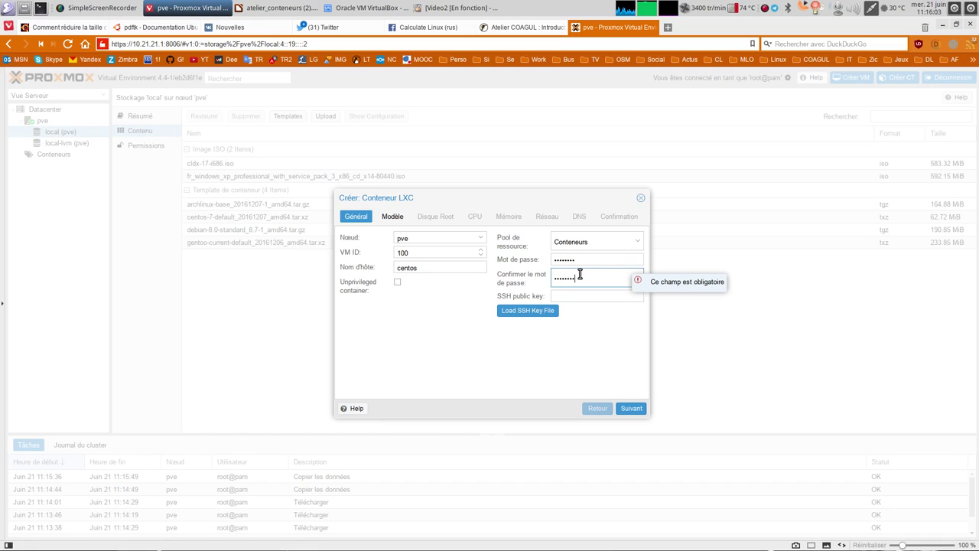
- Choose the centos-7-default template from local storage
left_click(632, 408)
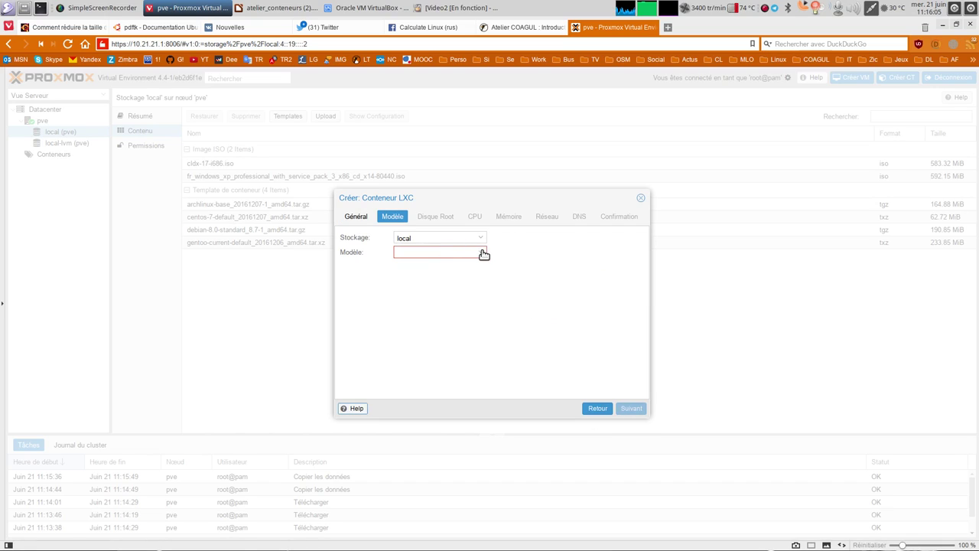
left_click(480, 239)
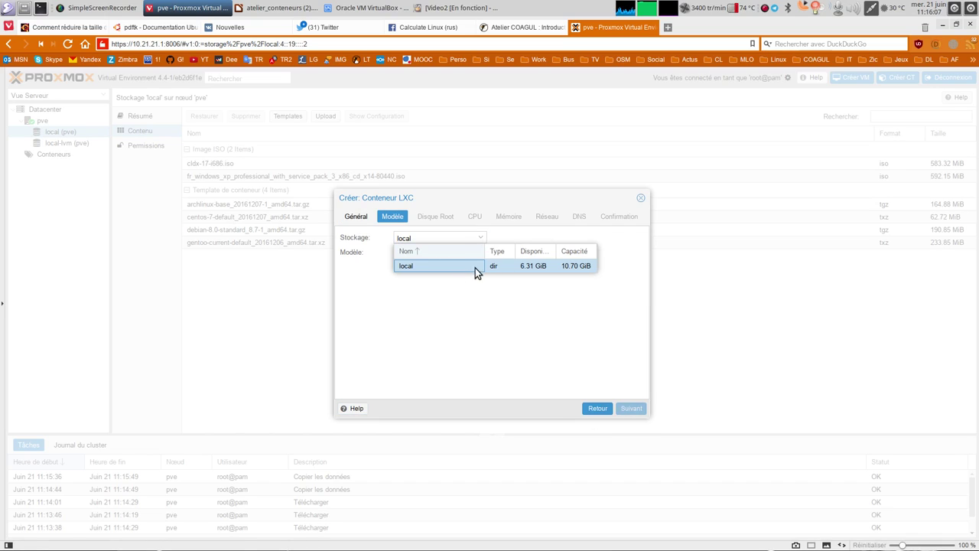
left_click(480, 238)
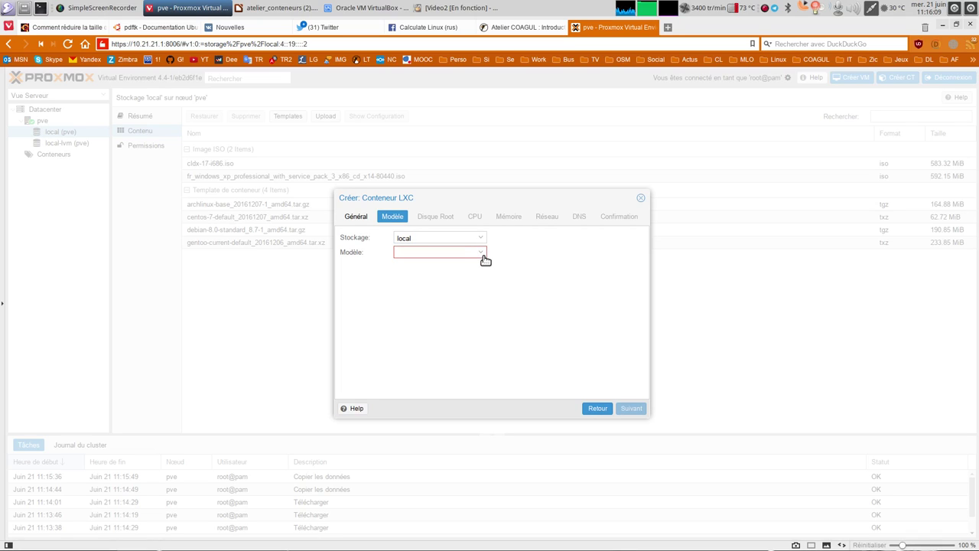
left_click(483, 254)
left_click(440, 293)
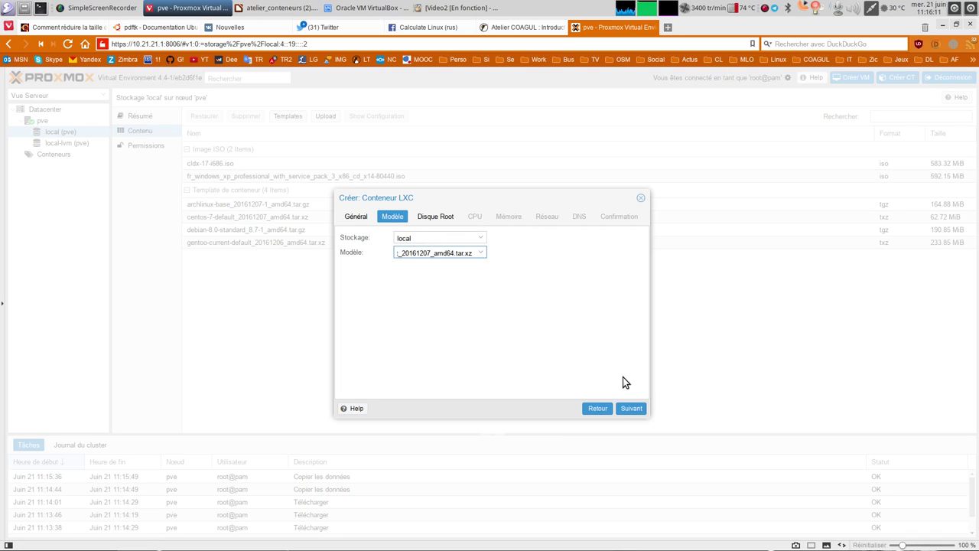
- Keep an 8 GB root disk on local-lvm and move on to 1-core CPU settings
left_click(638, 410)
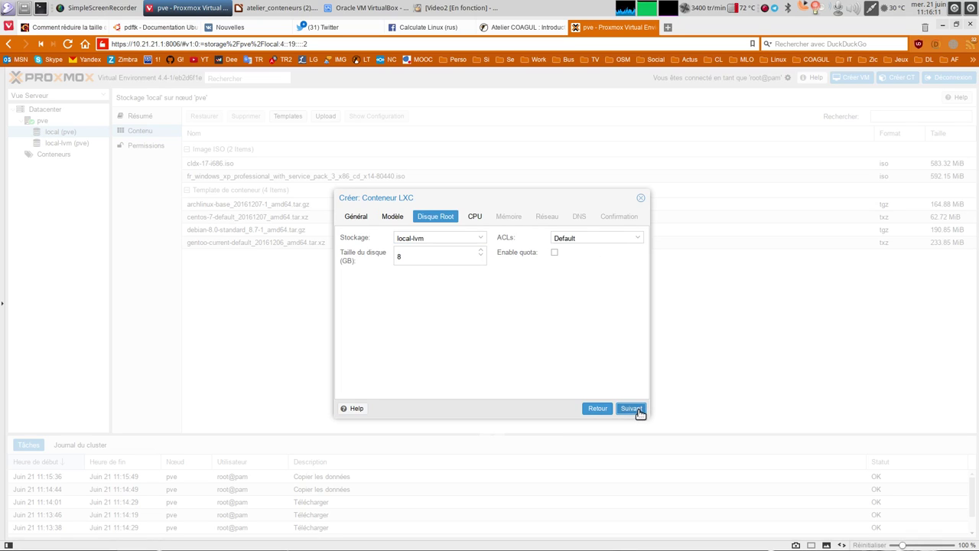
left_click(428, 235)
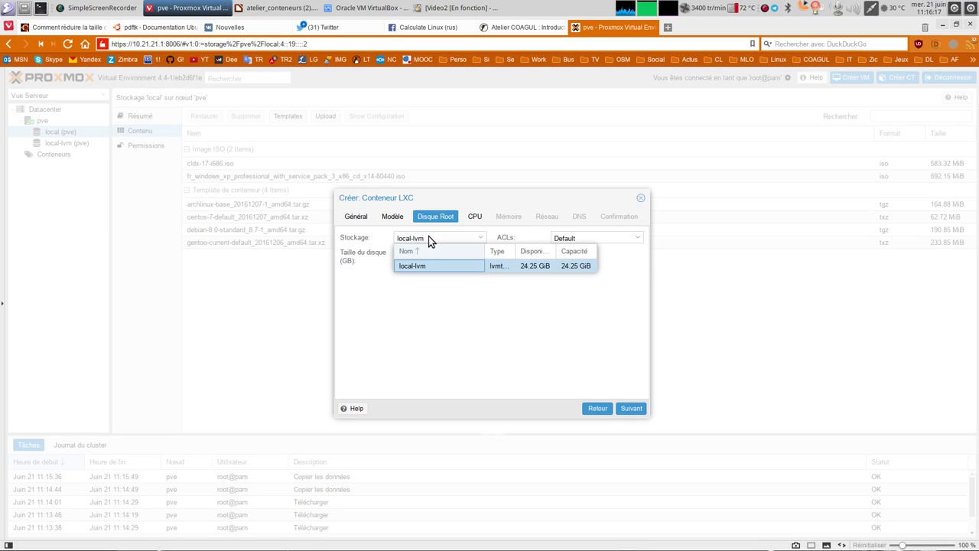
left_click(428, 235)
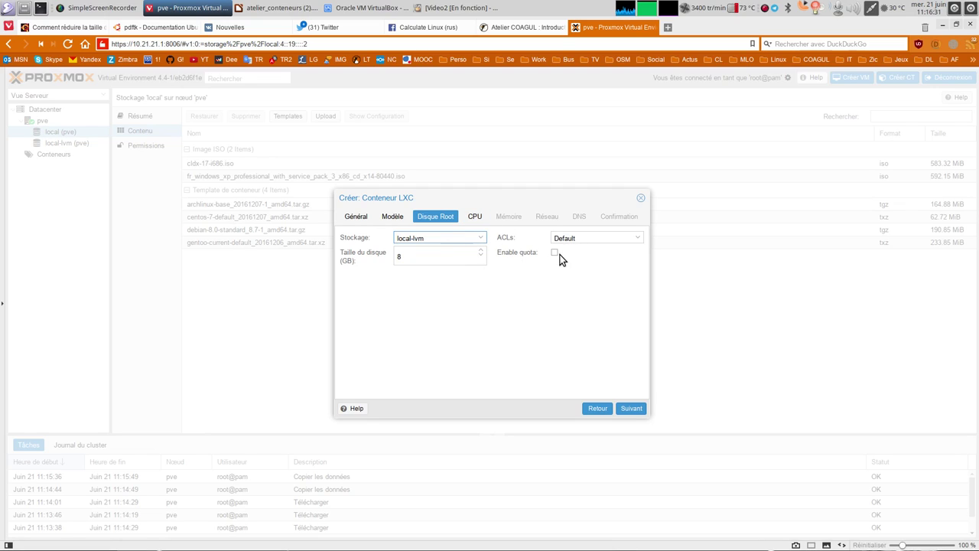
left_click(474, 218)
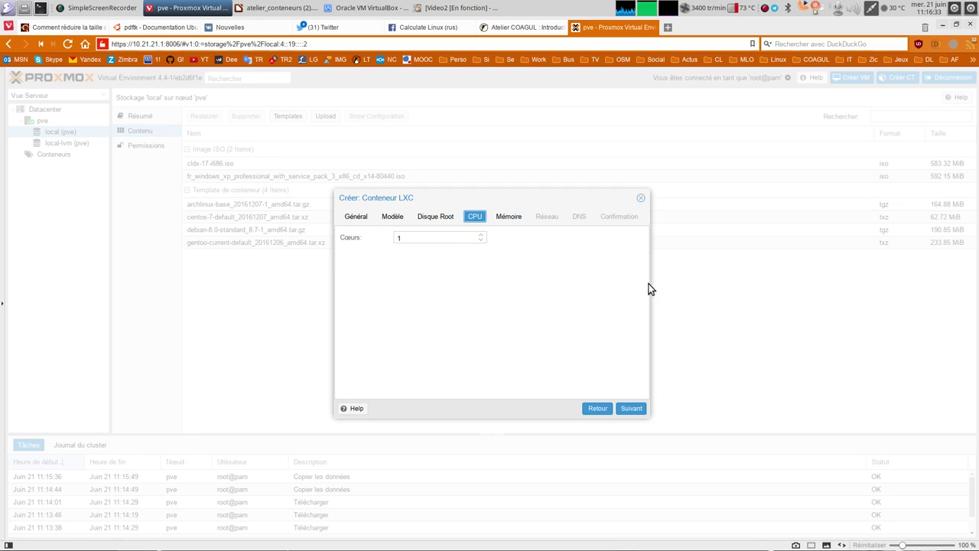
left_click(436, 216)
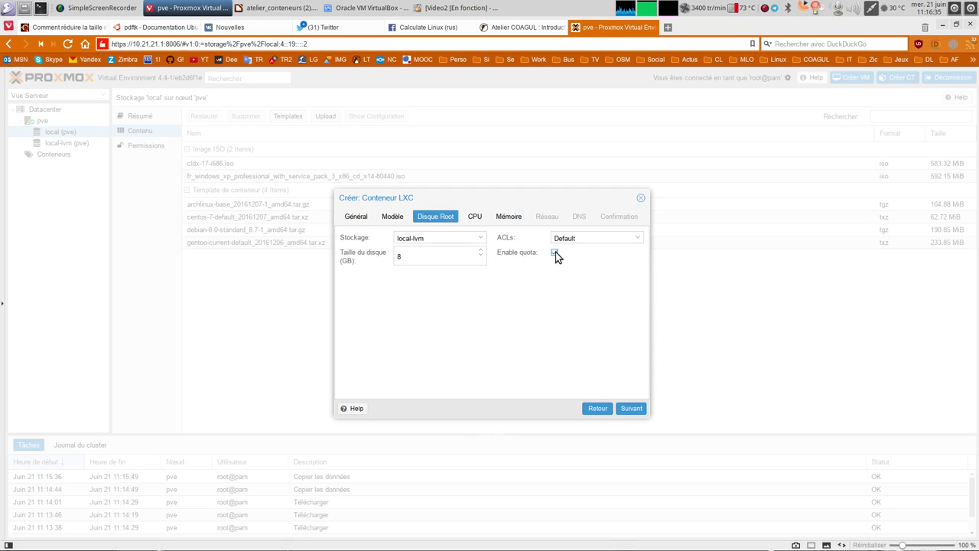
left_click(473, 217)
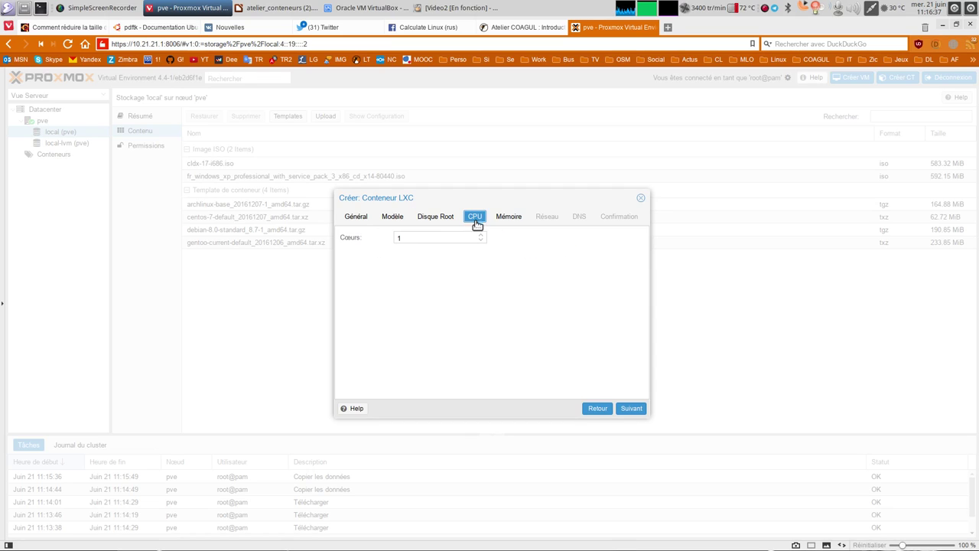
- Accept 512 MB memory, then put background browser tabs to sleep and quit Telegram
left_click(627, 410)
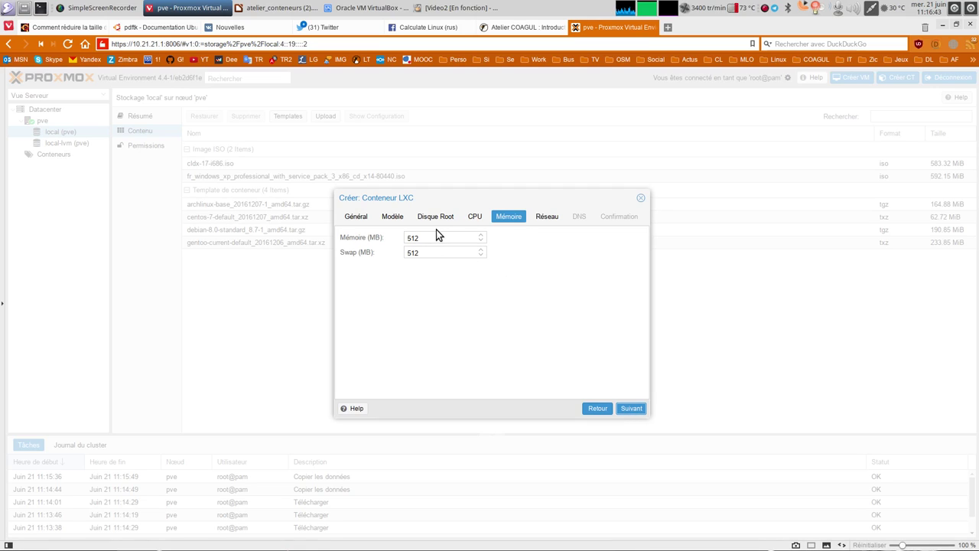
right_click(605, 28)
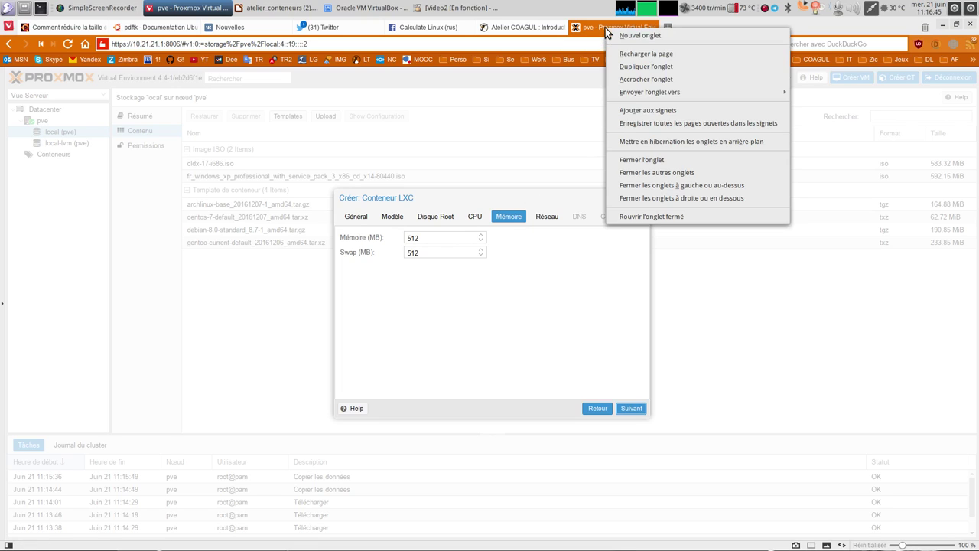
left_click(658, 143)
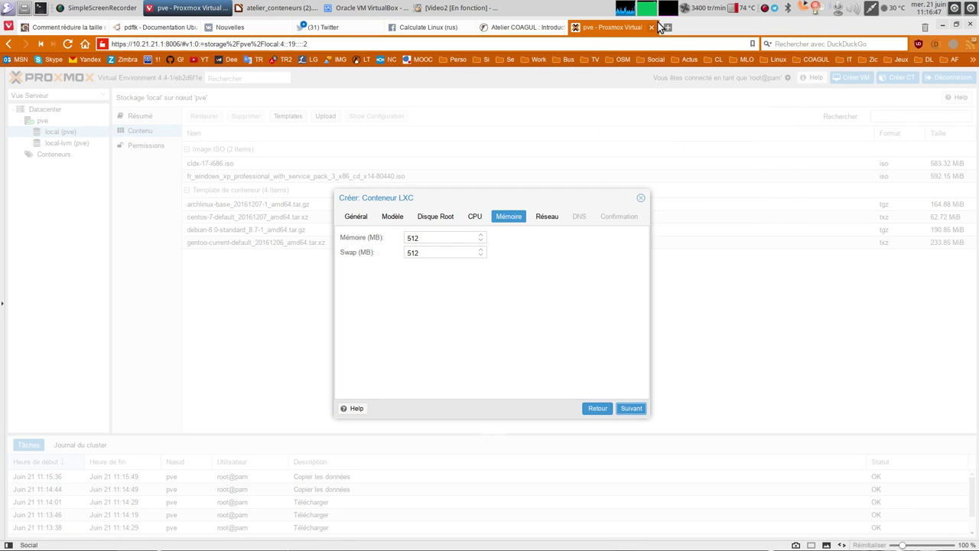
right_click(775, 10)
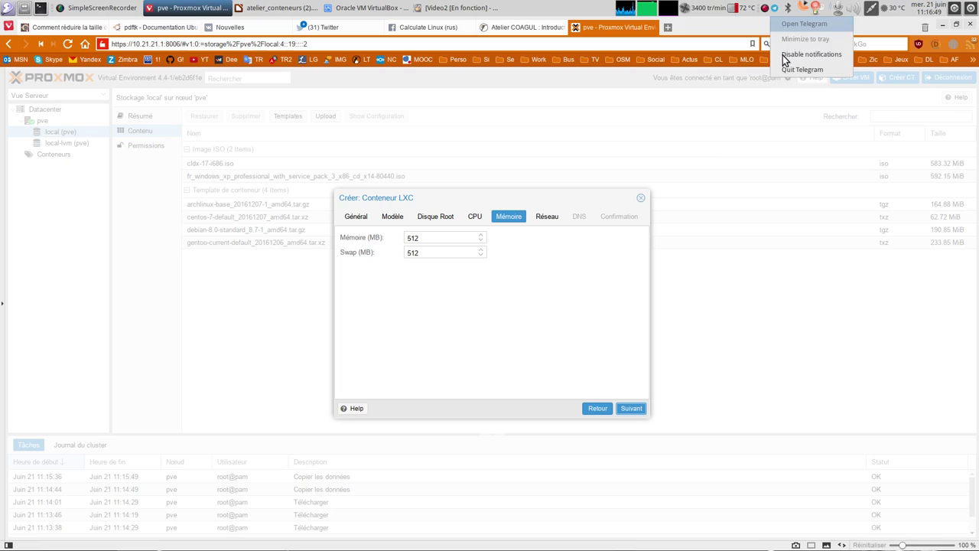
left_click(784, 69)
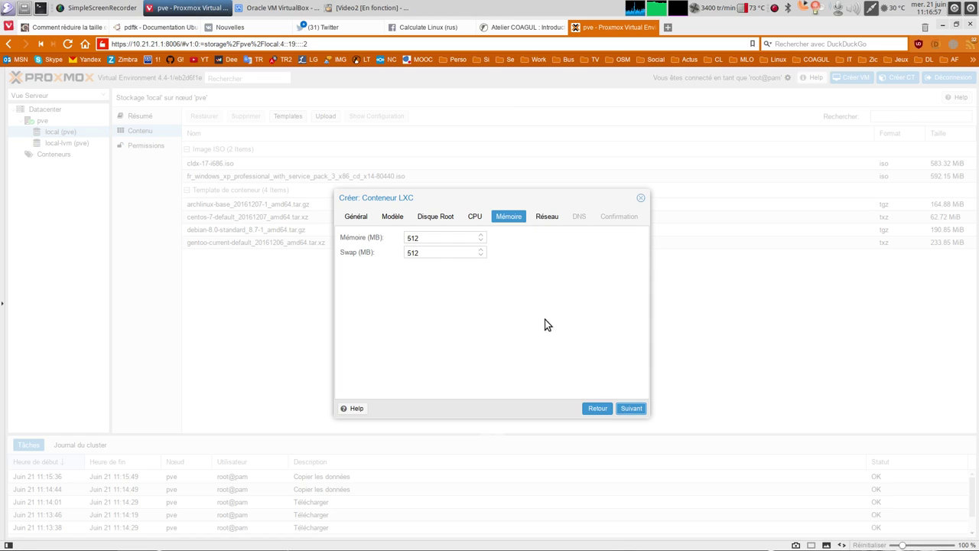
- Set eth0 to DHCP IPv4 on bridge vmbr0
left_click(631, 408)
left_click(569, 239)
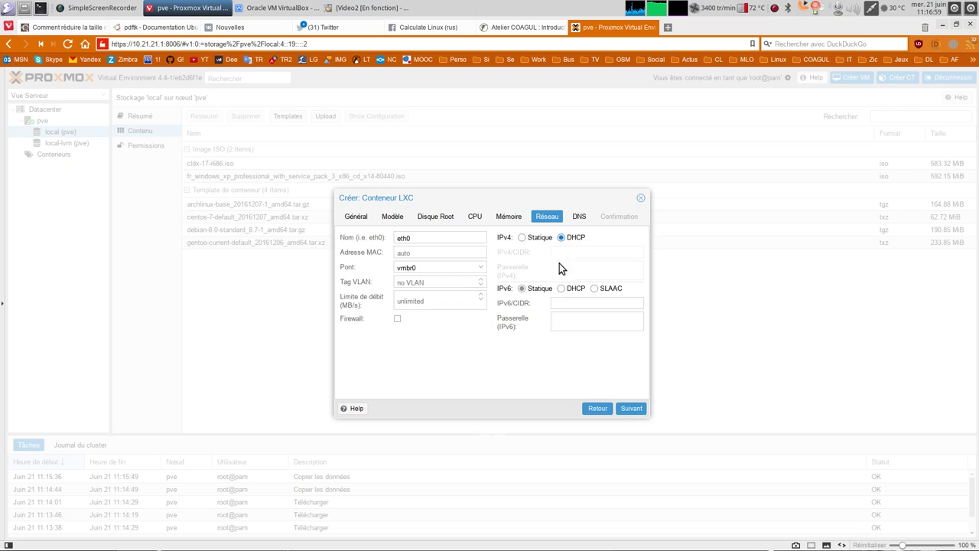
left_click(433, 239)
left_click(432, 270)
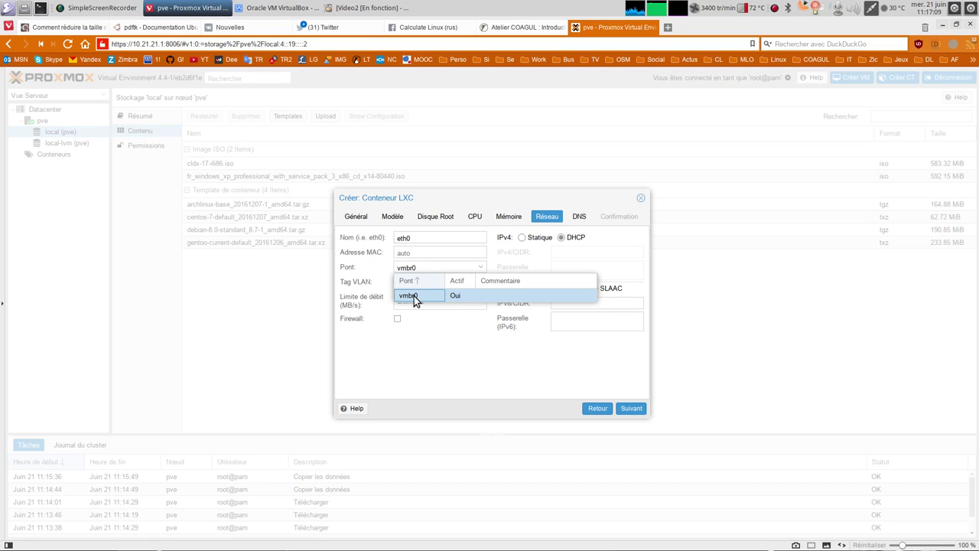
left_click(413, 297)
left_click(444, 283)
left_click(422, 300)
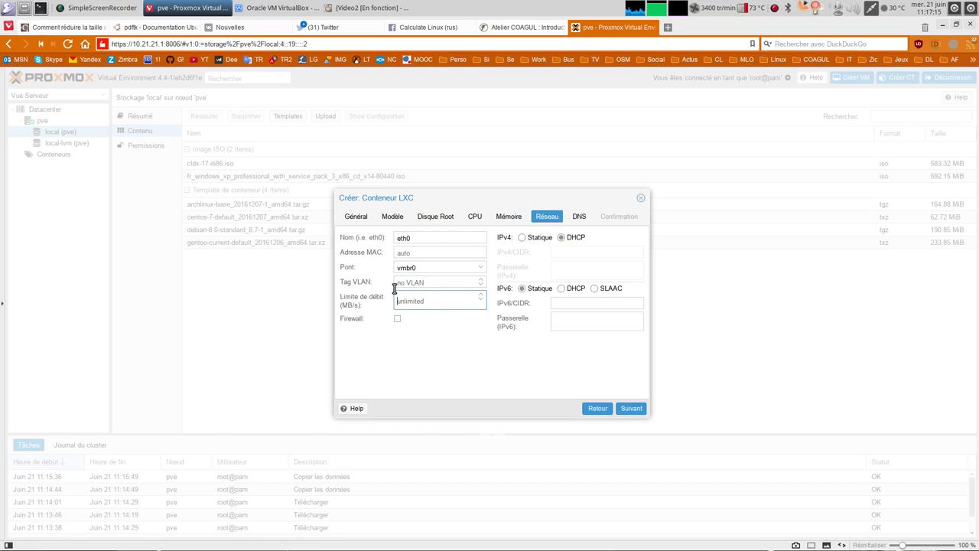
- Pass through DNS and the summary to create container 100
left_click(580, 217)
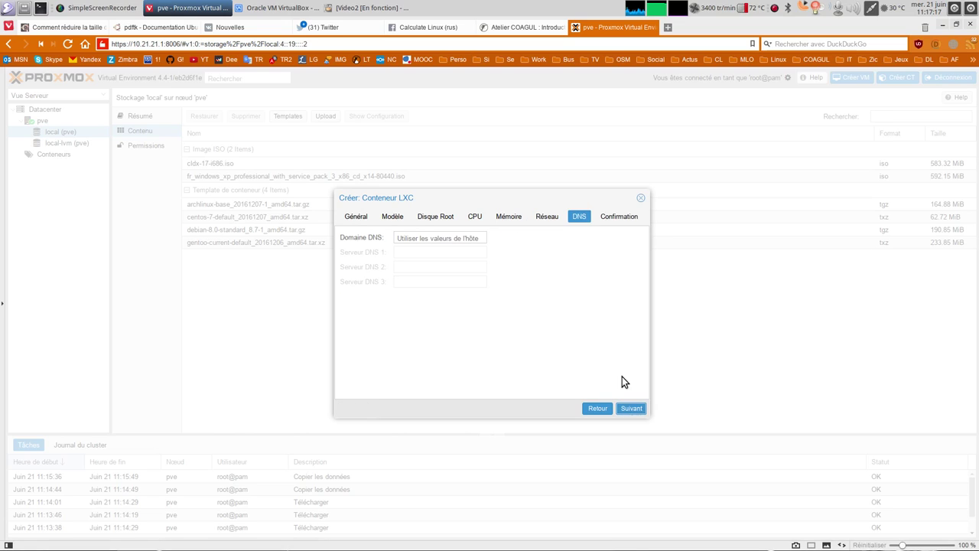
left_click(633, 410)
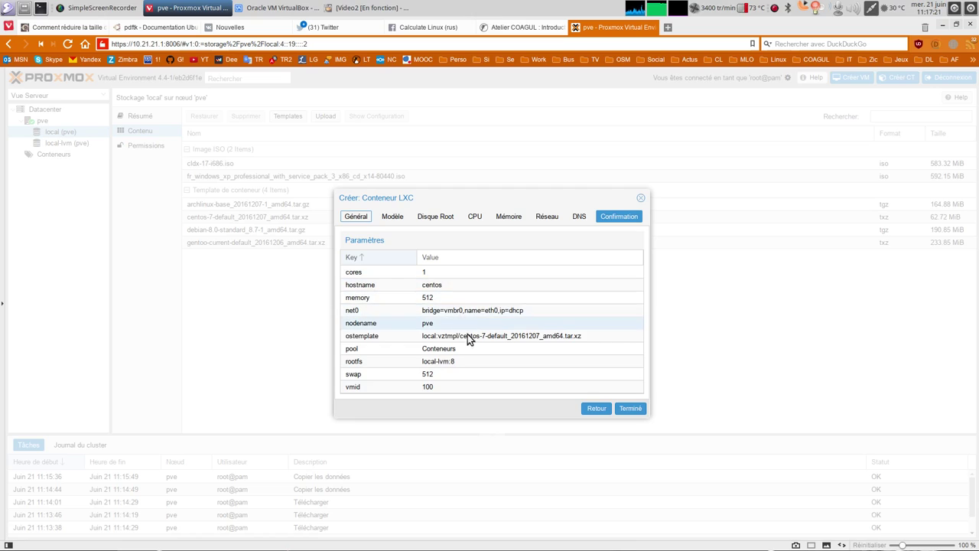
left_click(631, 408)
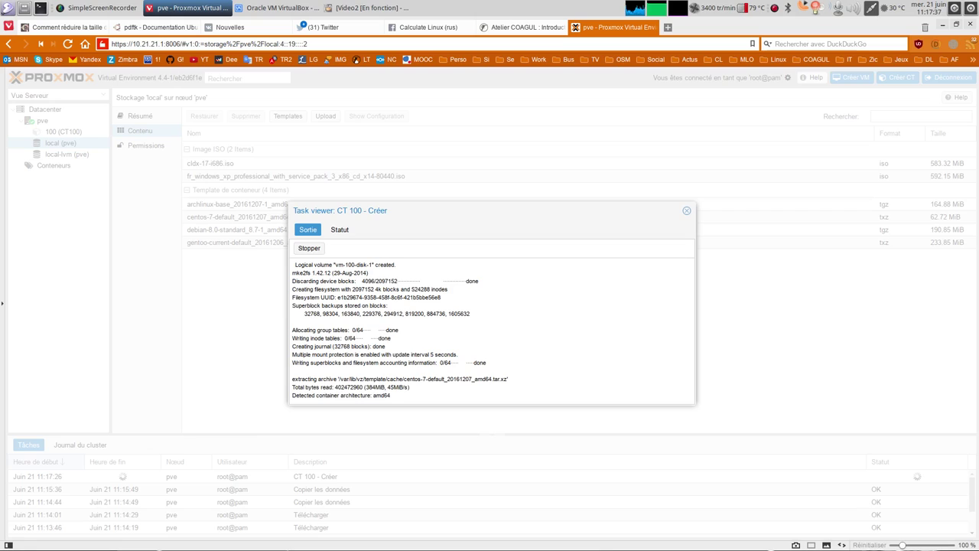
- Close the finished CT 100 creation log and select its task row
left_click(686, 211)
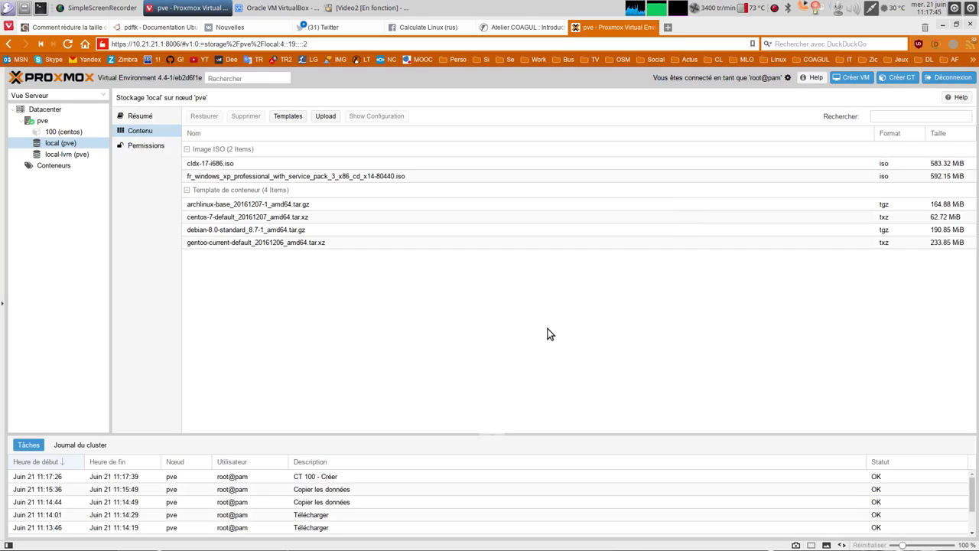
left_click(308, 475)
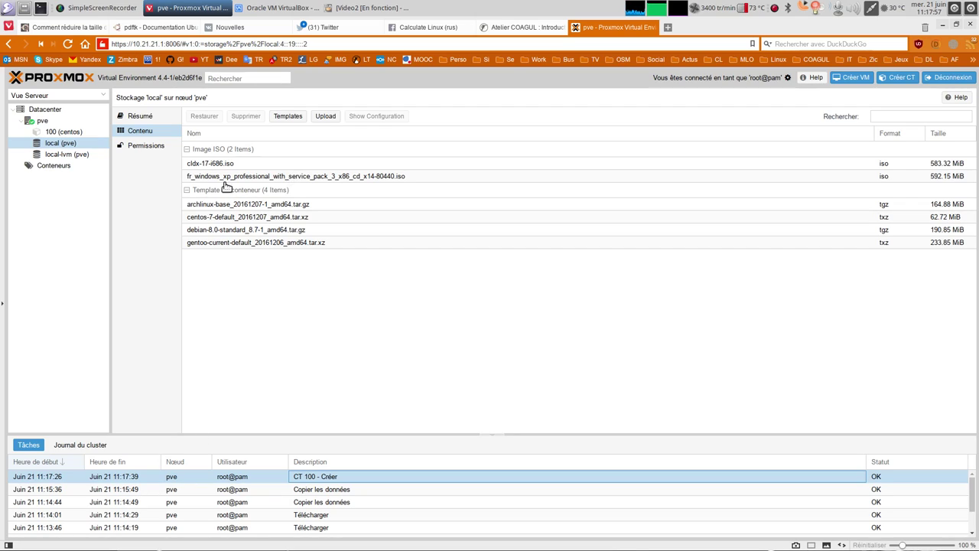
left_click(901, 78)
- Enter hostname gentoo, pool Conteneurs, and the root password with confirmation
left_click(437, 265)
type("gentoo")
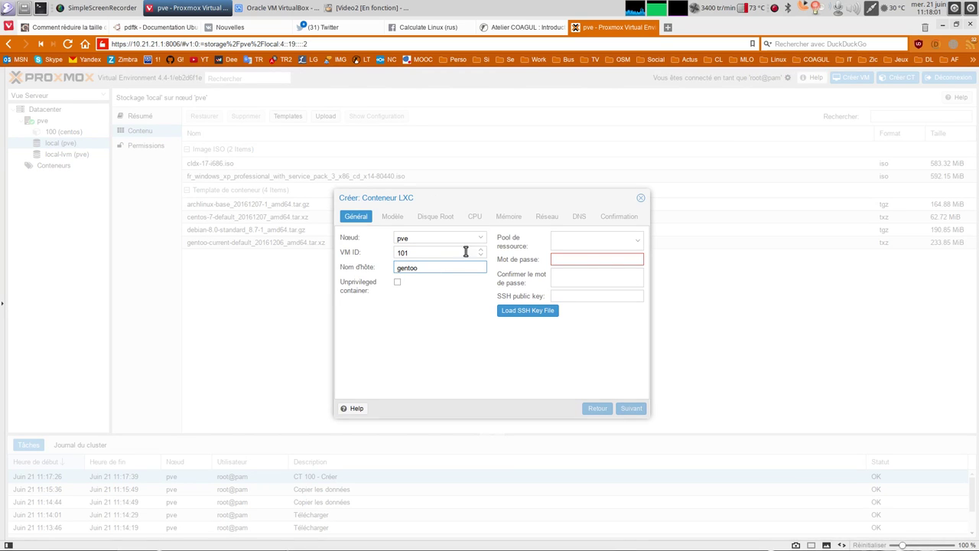
left_click(641, 242)
left_click(573, 270)
left_click(566, 263)
key("Tab")
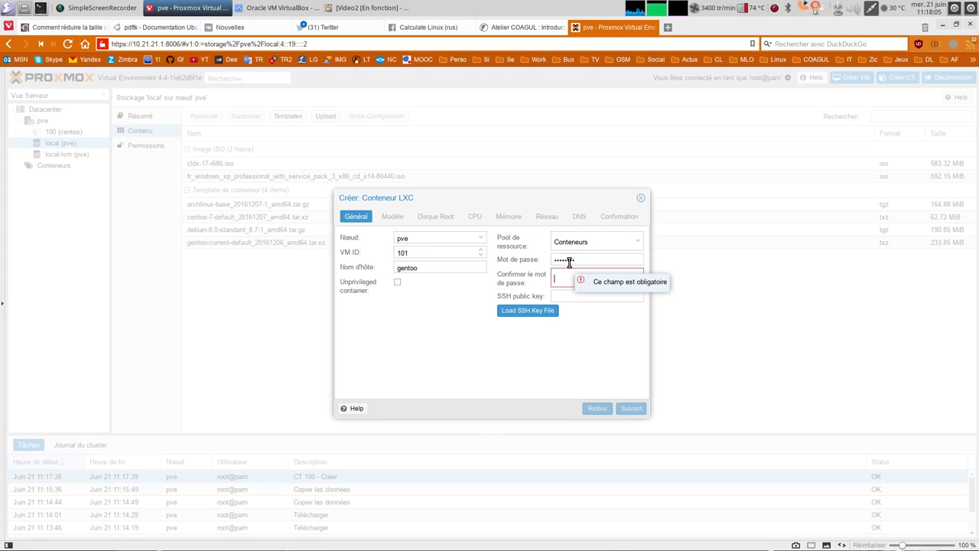
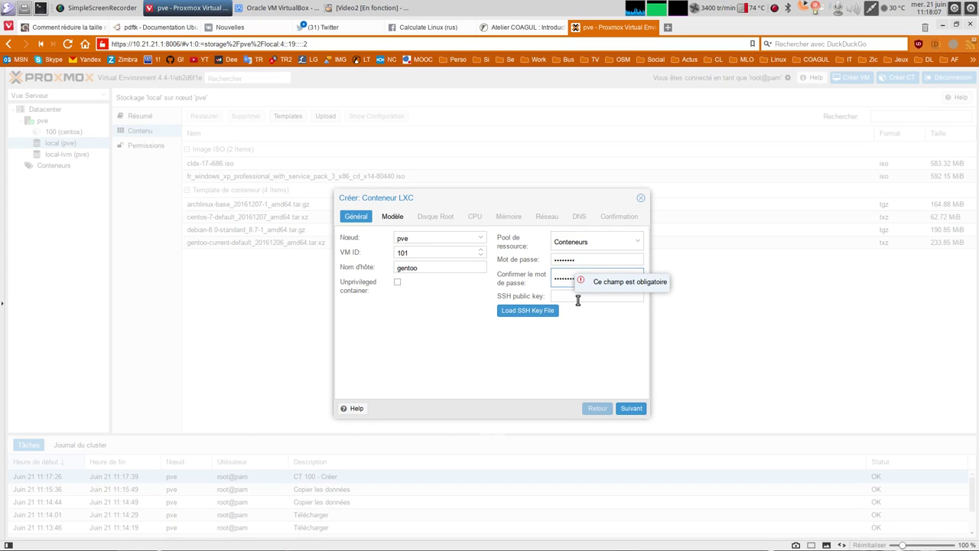
- Choose the gentoo template and keep the default disk, CPU and memory settings
left_click(630, 408)
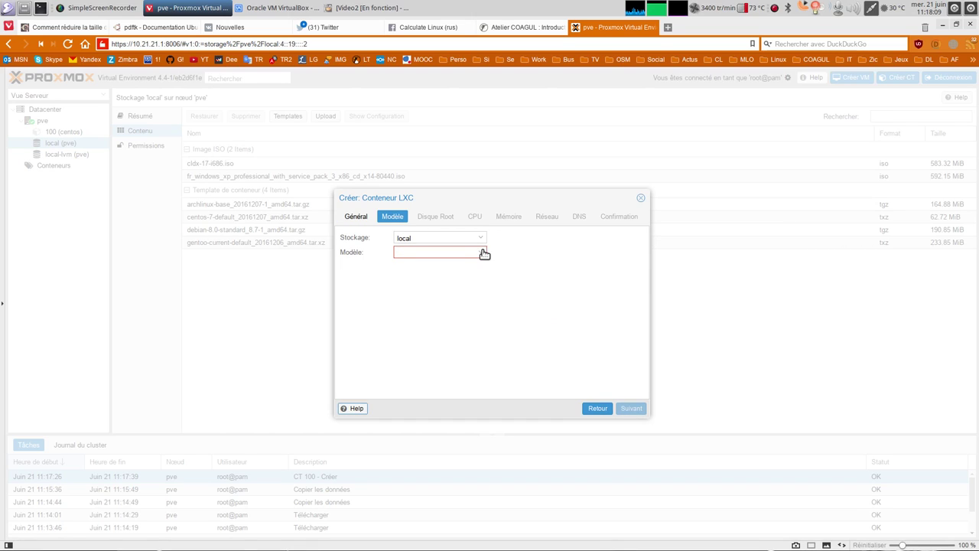
left_click(484, 251)
left_click(432, 320)
left_click(625, 408)
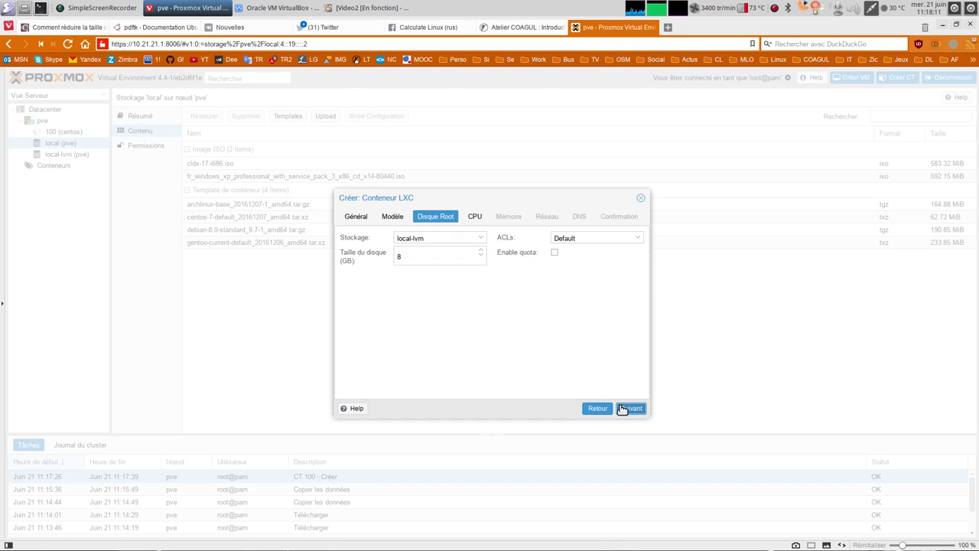
left_click(624, 409)
left_click(595, 409)
left_click(633, 410)
left_click(633, 409)
left_click(633, 409)
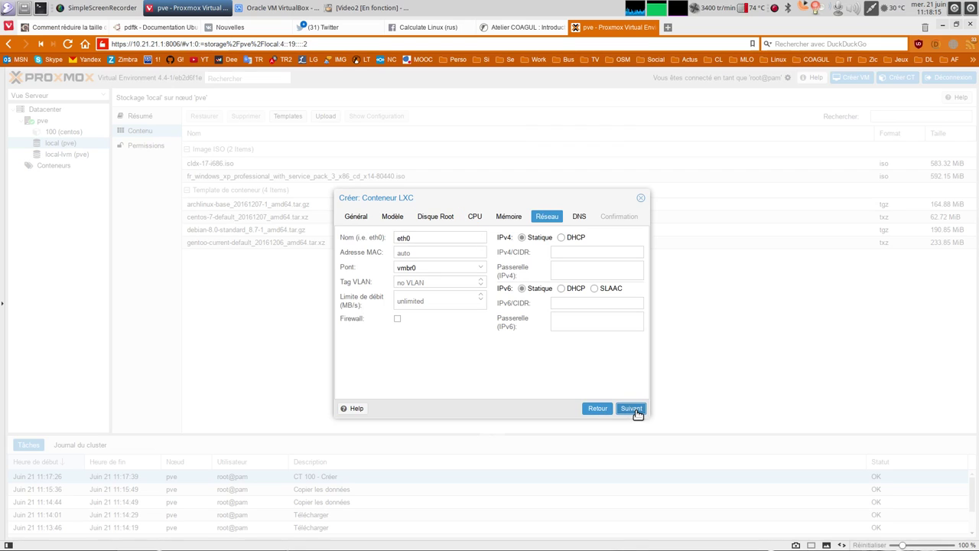
- Set IPv4 to DHCP, create container 101, and close its task log
left_click(561, 237)
left_click(628, 408)
left_click(628, 407)
left_click(625, 408)
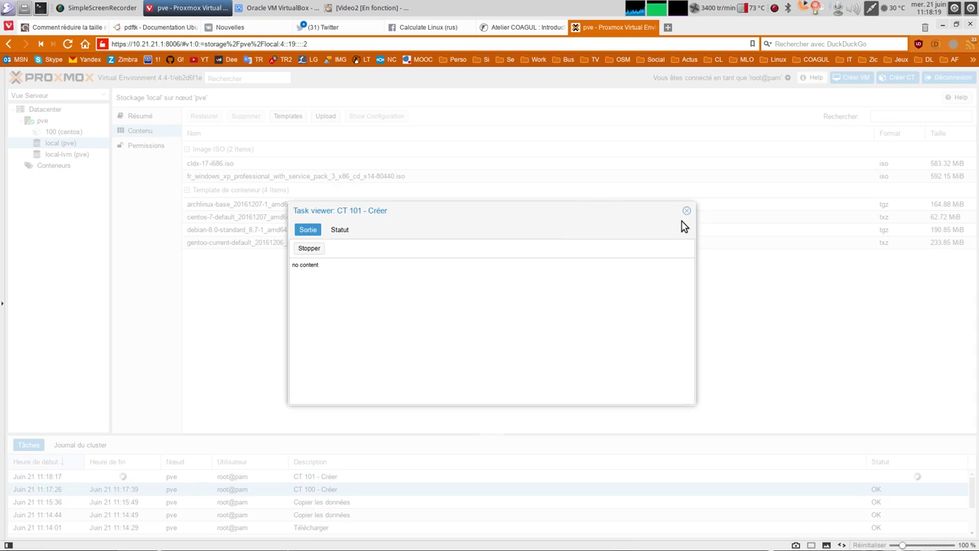
left_click(685, 210)
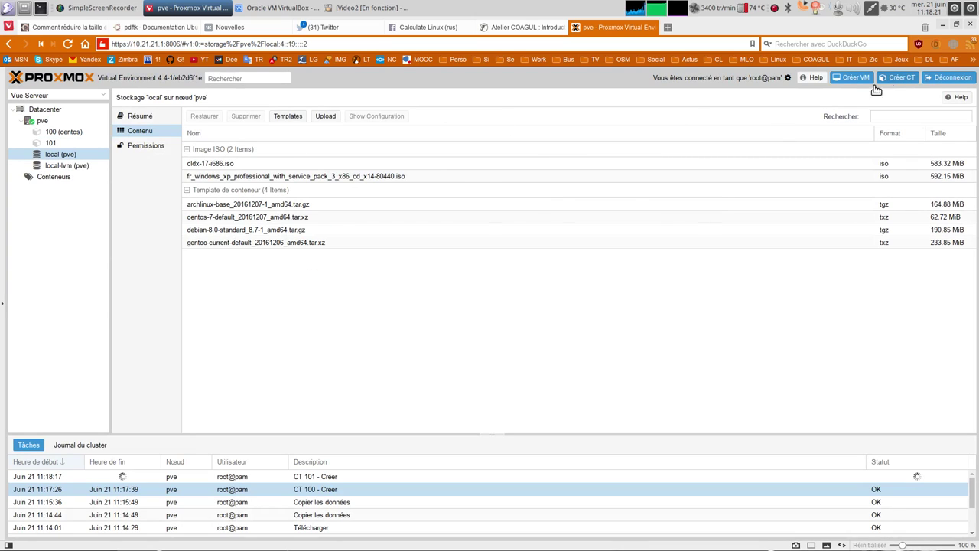
- Start a third container with hostname arch, pool Conteneurs and a confirmed root password
left_click(889, 81)
left_click(473, 264)
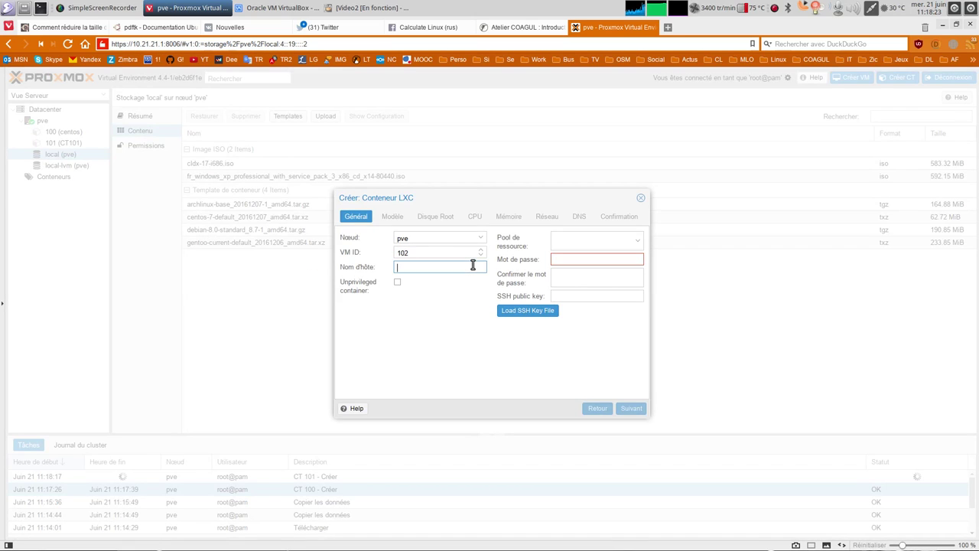
left_click(614, 237)
left_click(638, 240)
left_click(607, 274)
left_click(619, 263)
key("Tab")
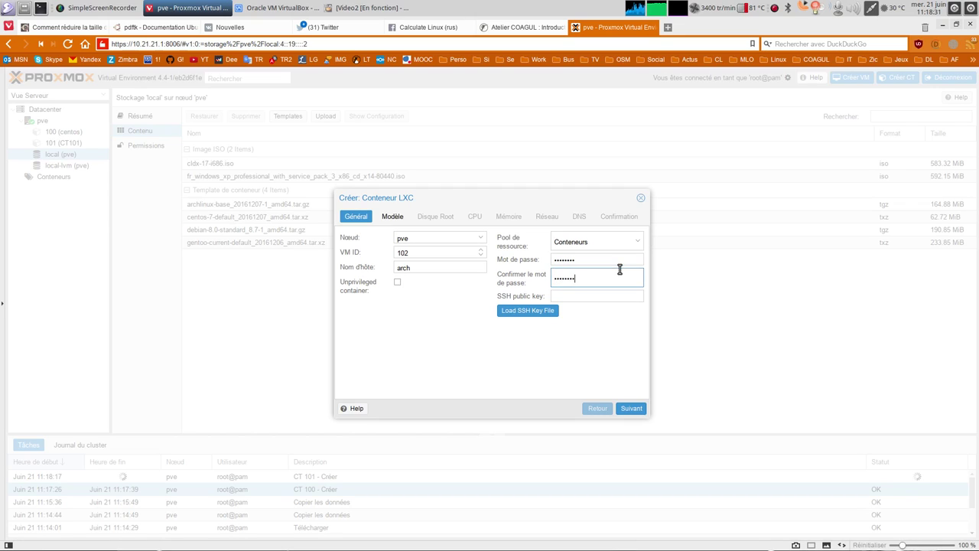
- Choose the archlinux template, keep defaults, create container 102, and close the log
left_click(629, 407)
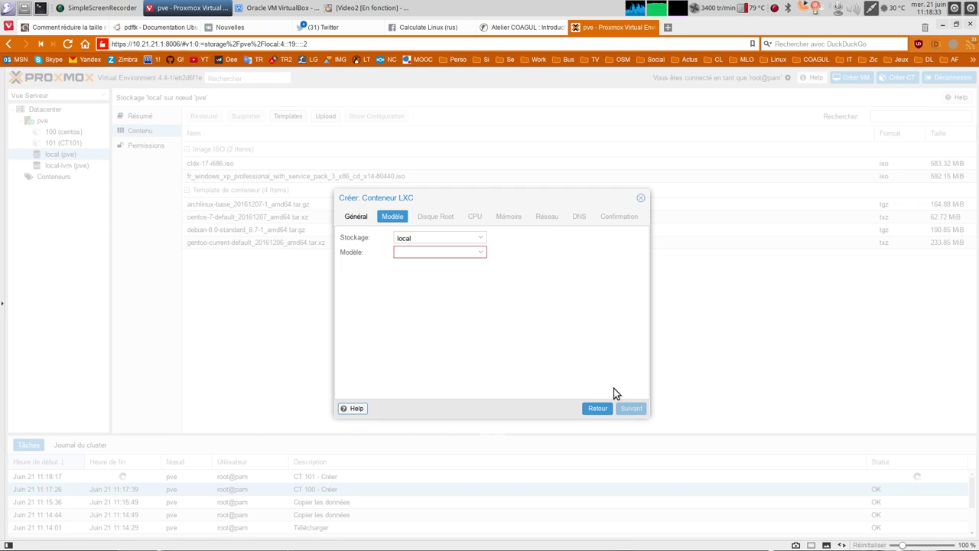
left_click(478, 252)
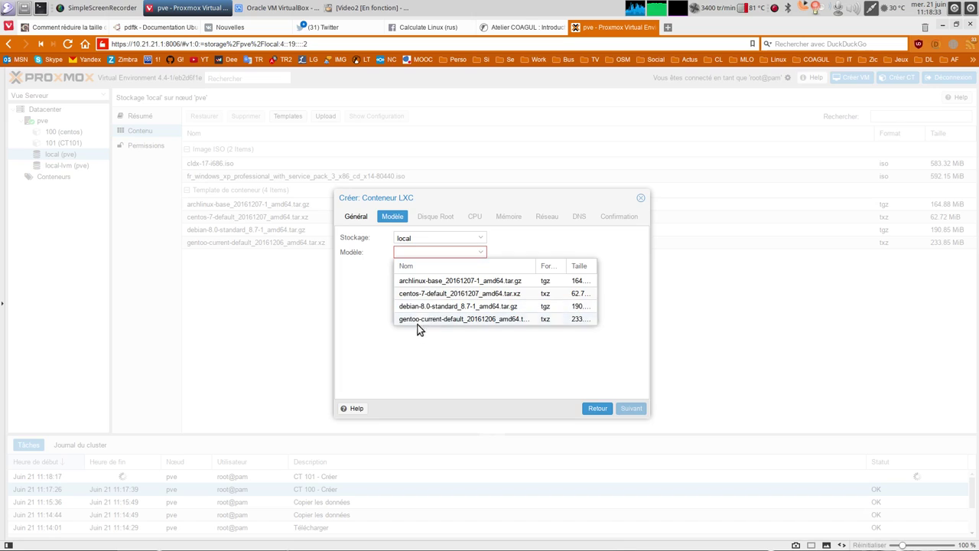
left_click(439, 280)
left_click(632, 407)
left_click(631, 407)
left_click(631, 407)
left_click(631, 408)
left_click(631, 408)
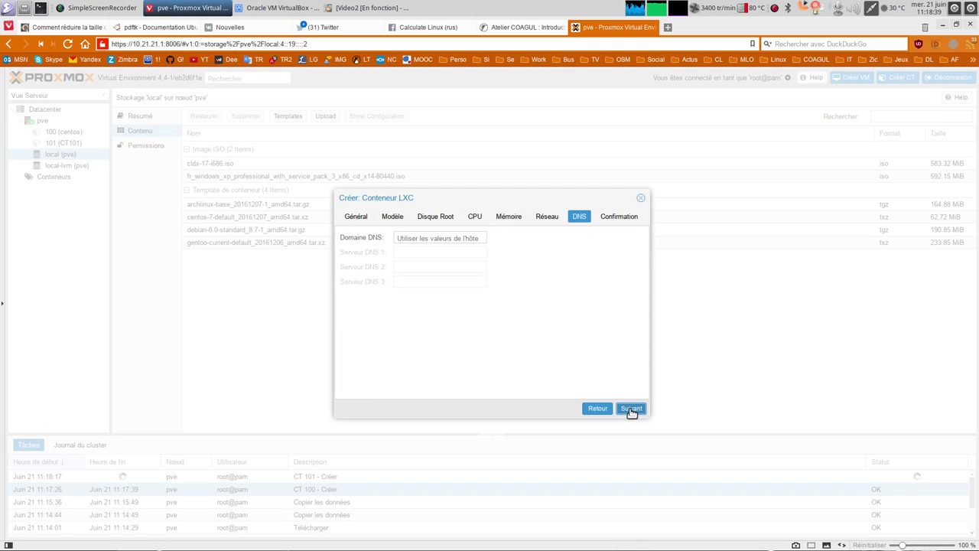
left_click(631, 409)
left_click(630, 408)
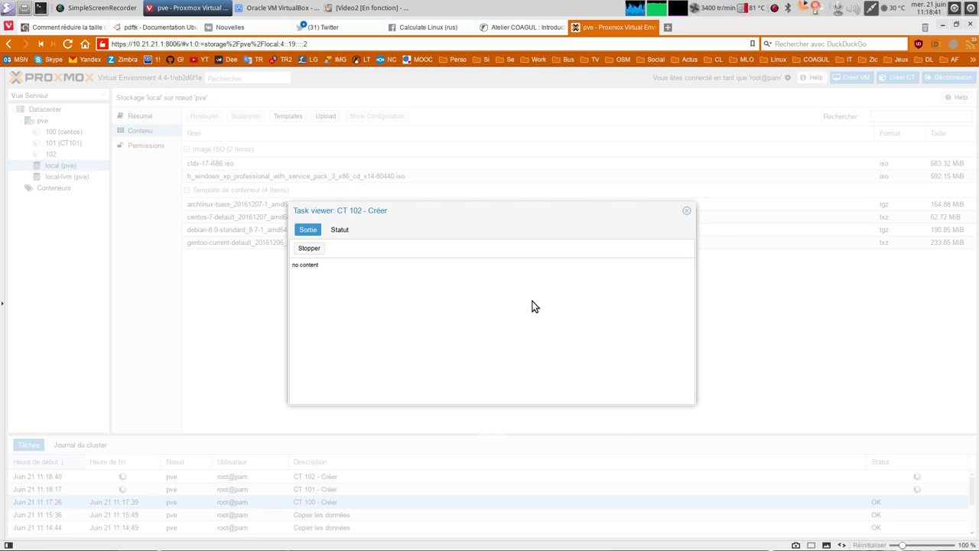
left_click(689, 211)
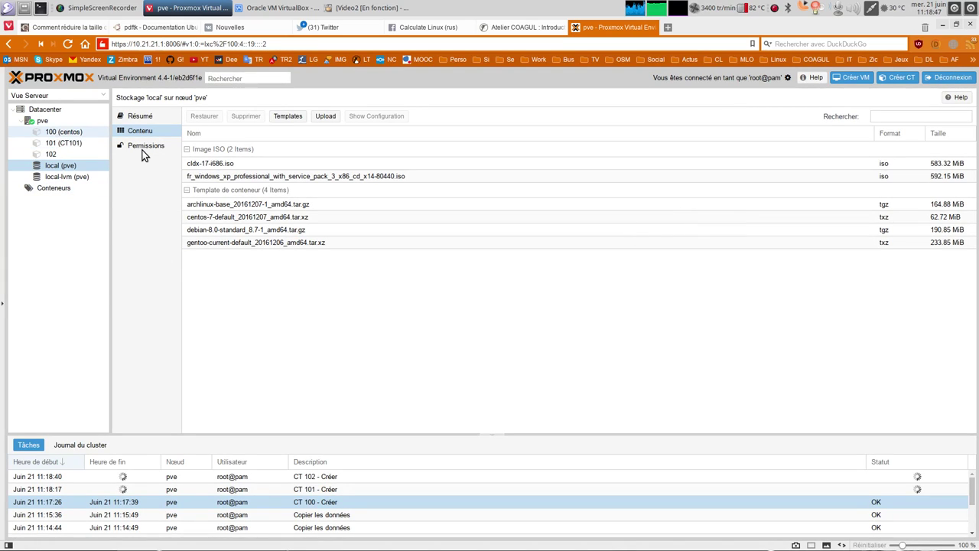
- Lower container 100 (centos)'s memory from 512 to 256 MB
left_click(68, 133)
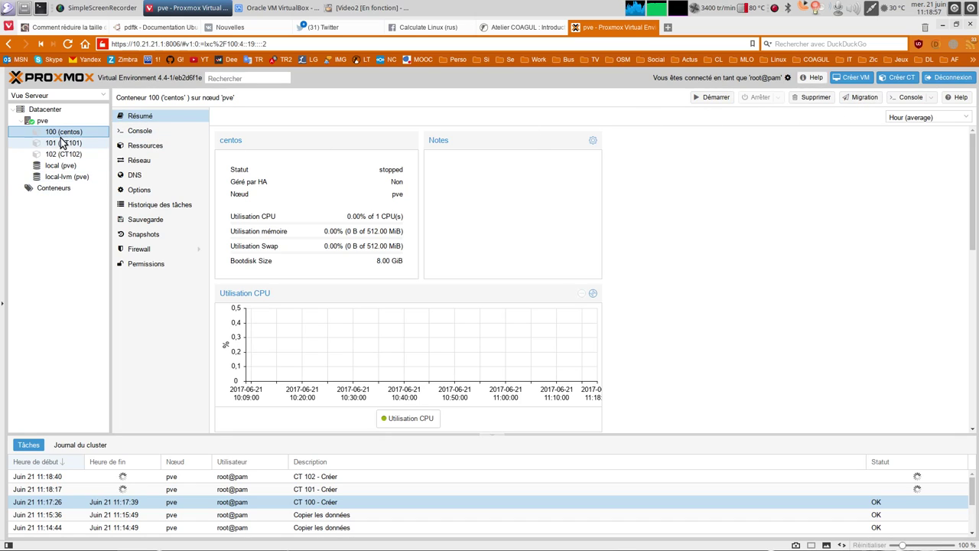
left_click(146, 145)
left_click(337, 137)
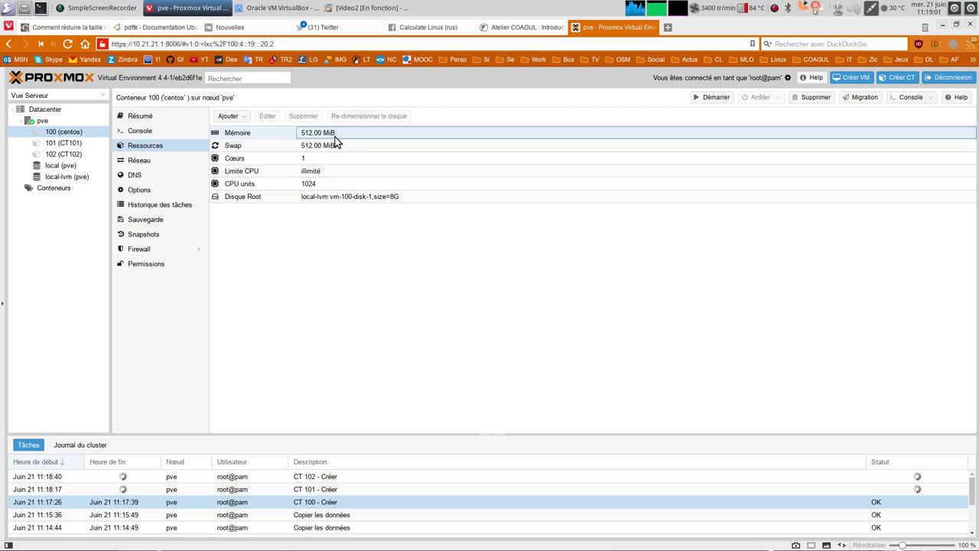
left_click(267, 117)
double_click(524, 298)
type("256")
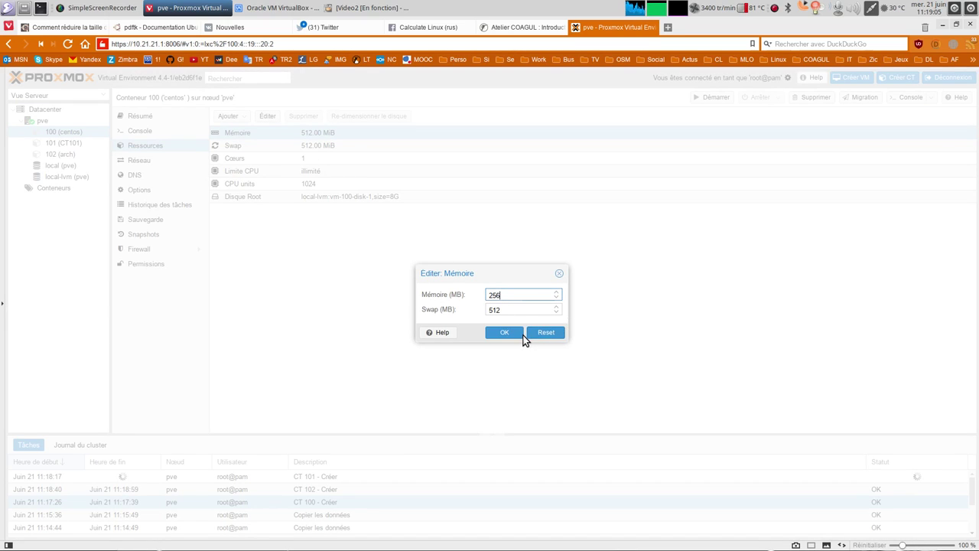
left_click(511, 335)
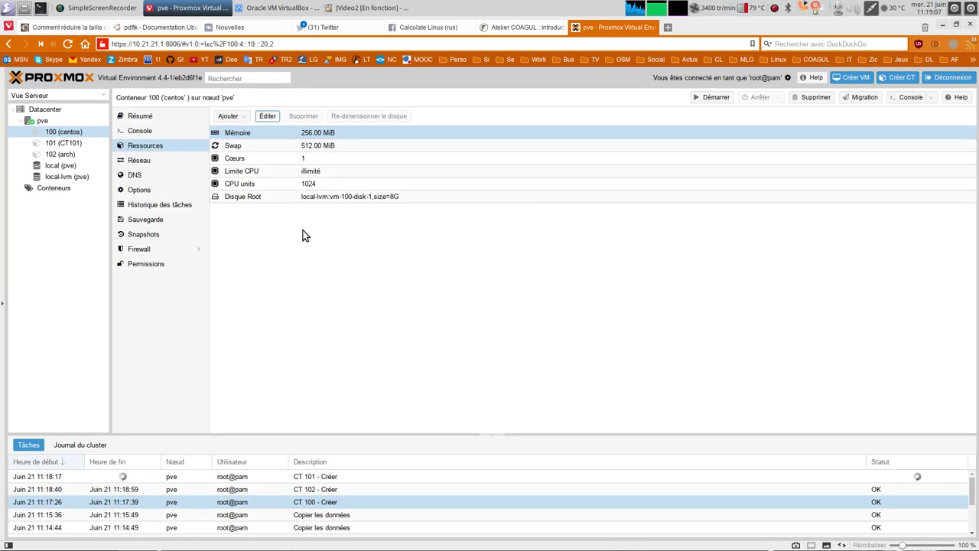
- Try a CPU limit of 4, reset it, and close the CPU dialog unchanged
double_click(318, 170)
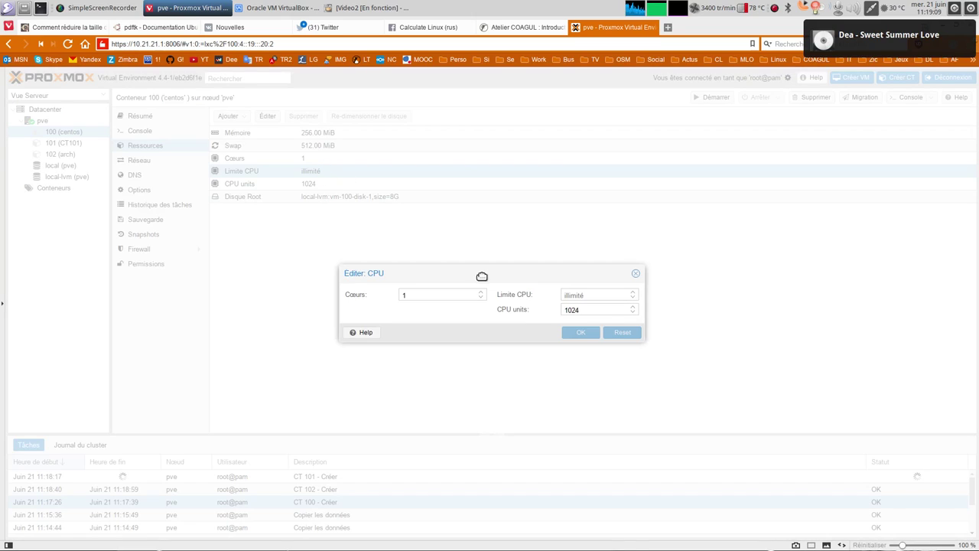
left_click(598, 295)
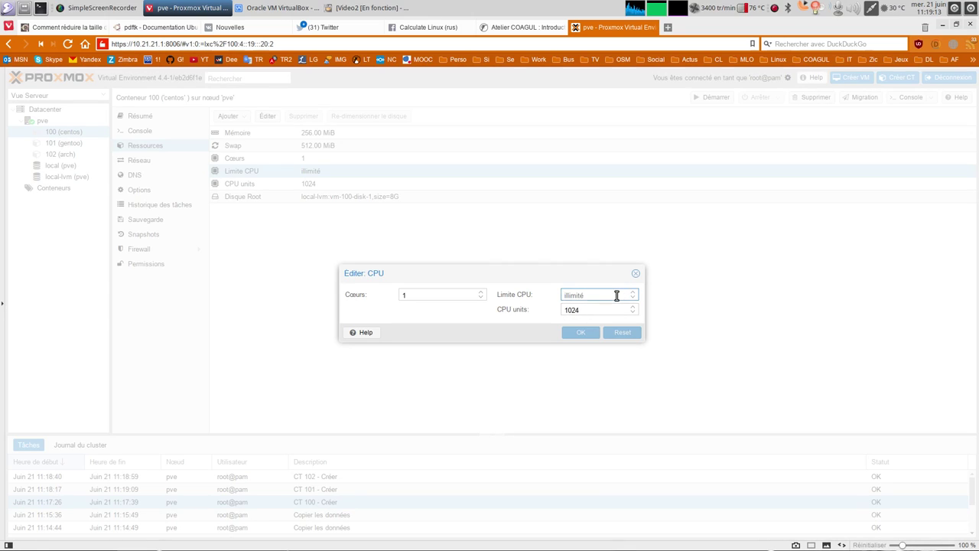
type("4")
left_click(621, 333)
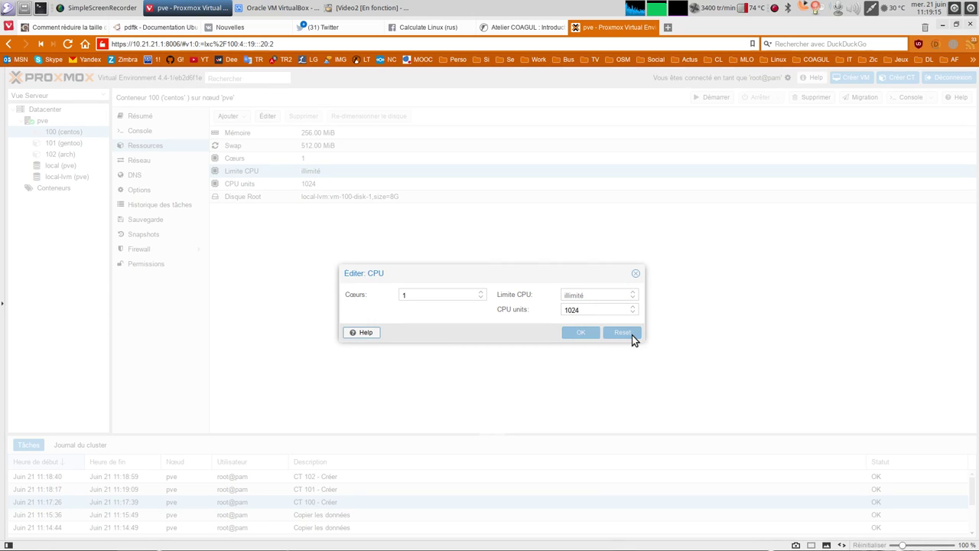
left_click(635, 273)
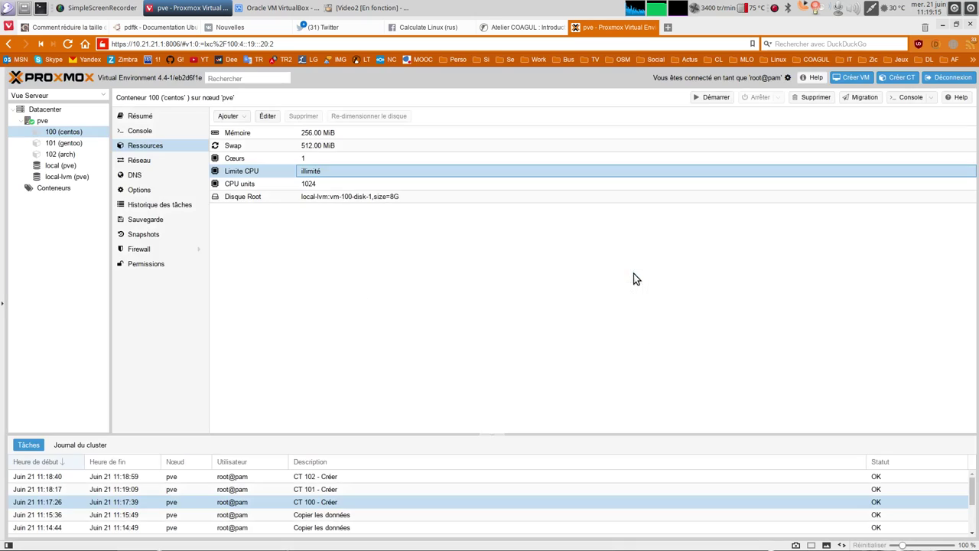
left_click(65, 143)
- Set container 101 (gentoo)'s memory to 256 MiB
double_click(306, 133)
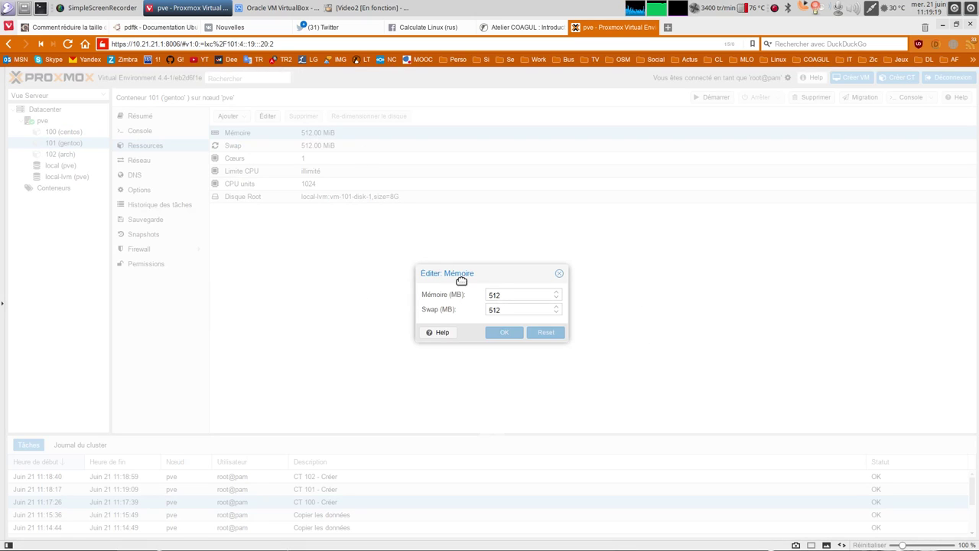
type("256")
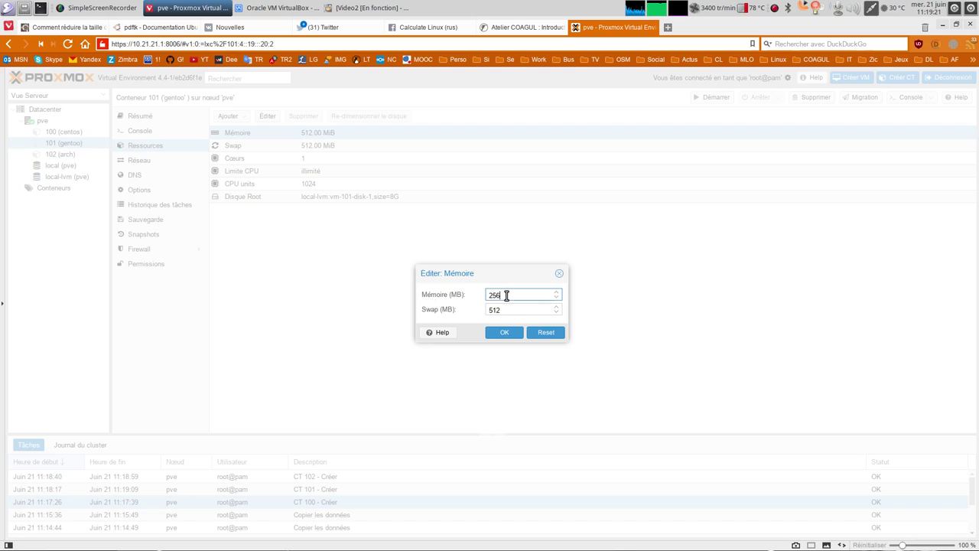
left_click(504, 331)
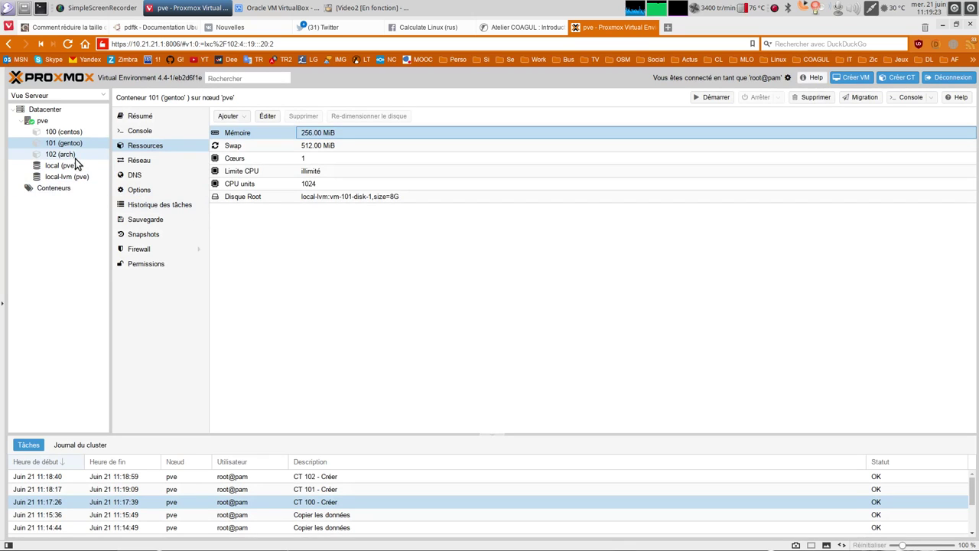
- Select container 102 (arch) and set its memory to 256 MiB
left_click(75, 157)
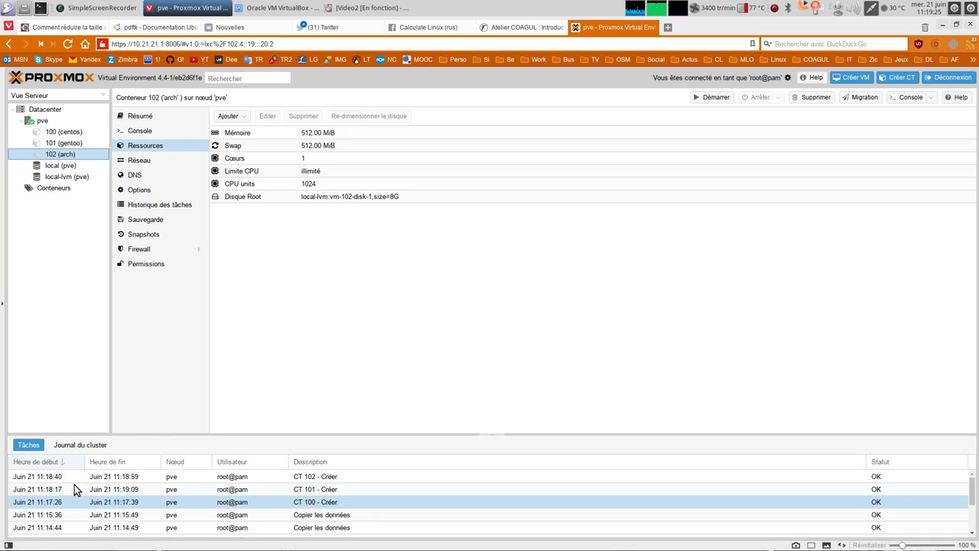
left_click(330, 490)
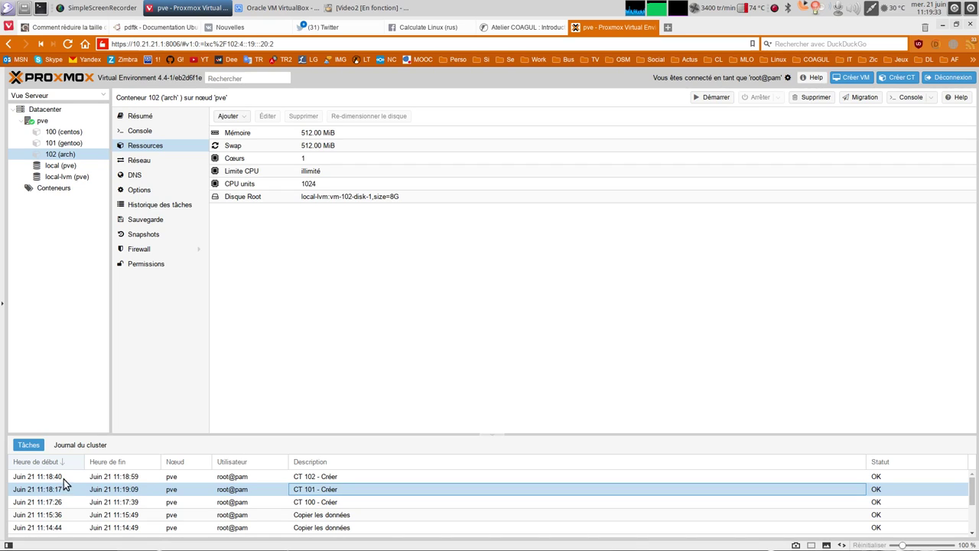
double_click(321, 136)
double_click(517, 298)
type("256")
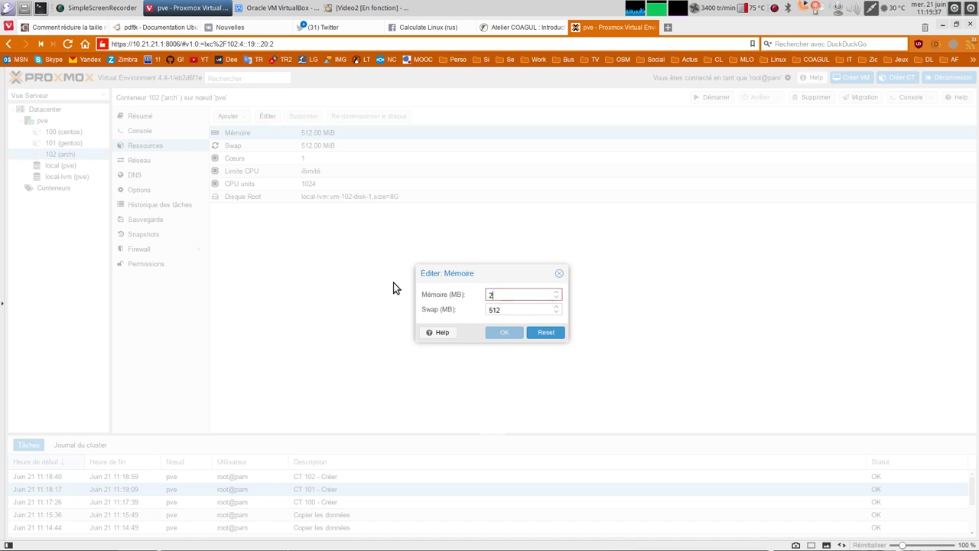
left_click(489, 330)
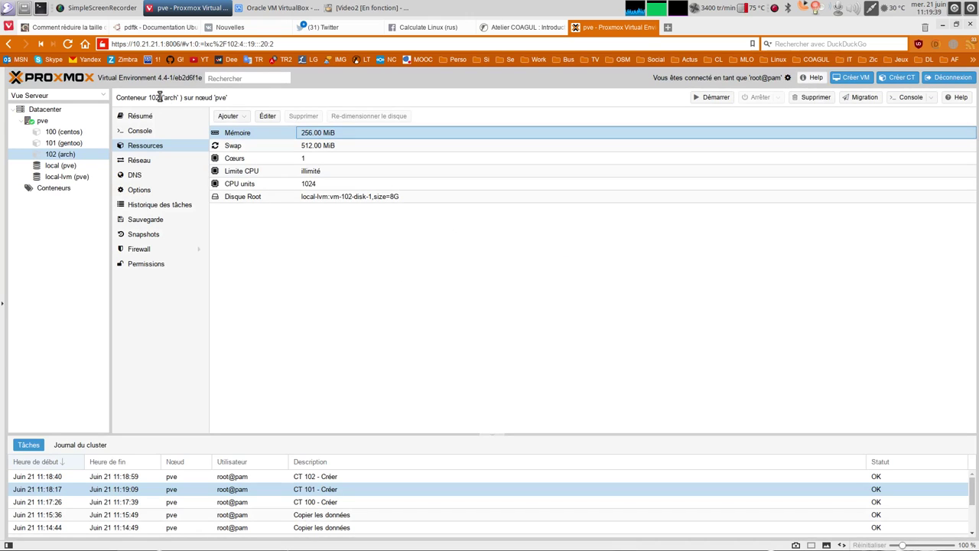
- Start containers 100 (centos), 101 (gentoo) and 102 (arch)
left_click(76, 131)
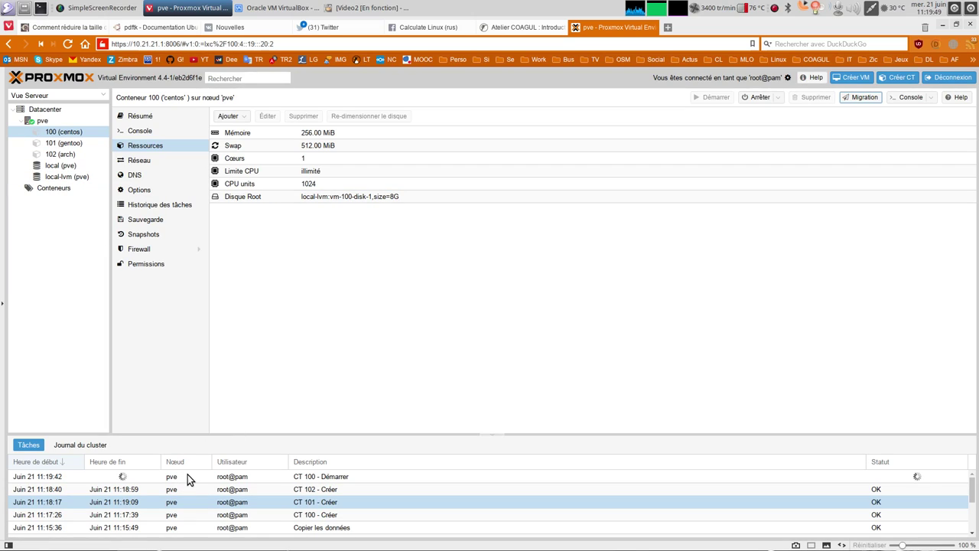
left_click(62, 144)
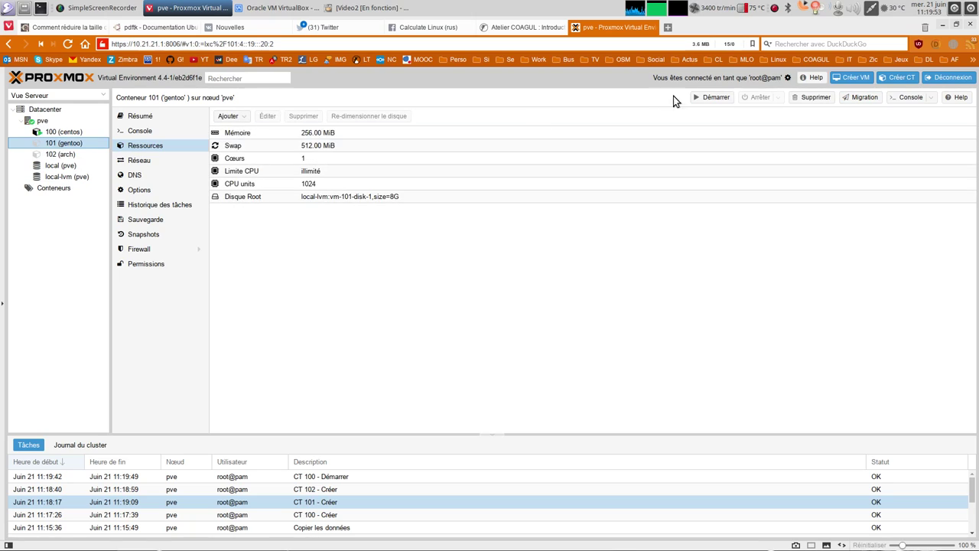
left_click(49, 154)
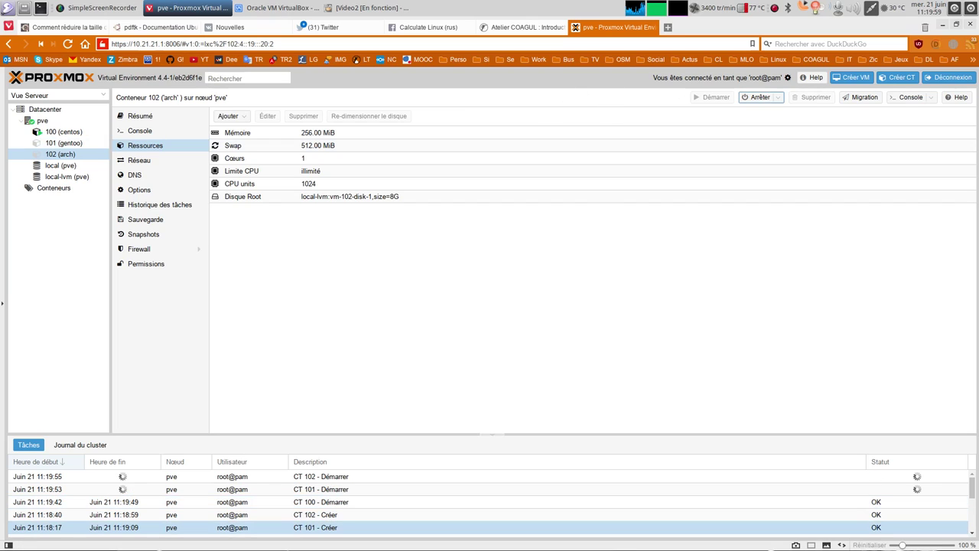
- In the drop-down terminal, run cpu++ with the password, then hide it
key("F12")
key("Up")
key("BackSpace")
key("BackSpace")
type("++")
key("Return")
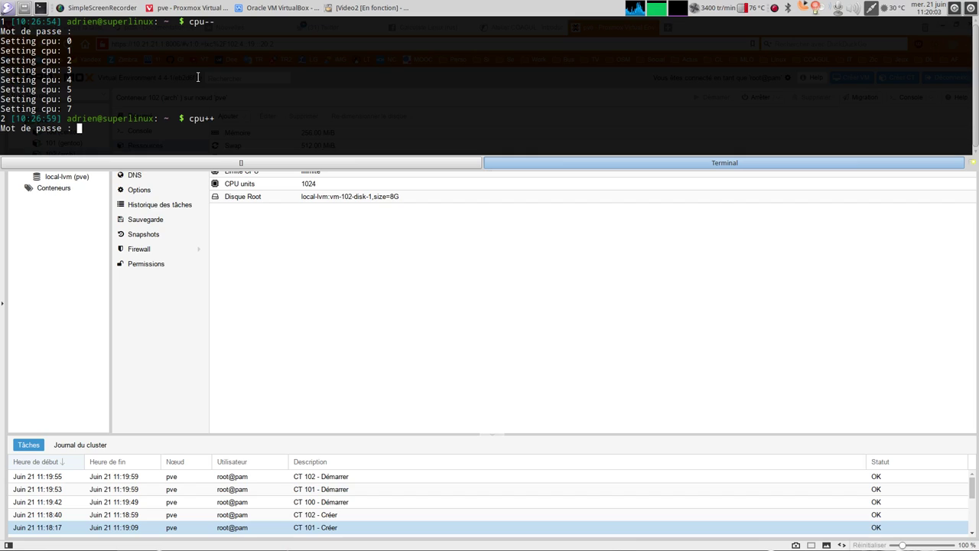
key("Return")
key("F12")
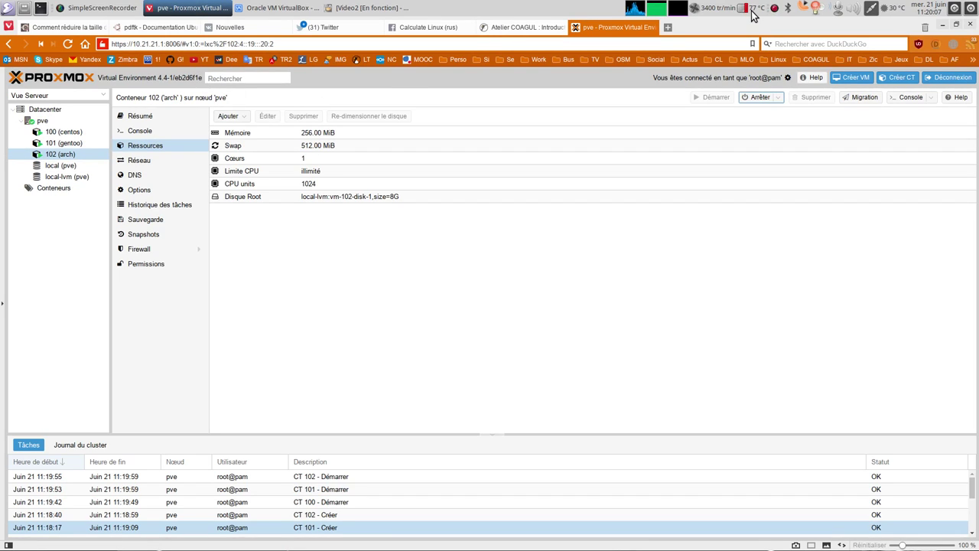
- Open container 100 (centos)'s console and zoom the page in
mouse_move(753, 15)
left_click(61, 133)
left_click(910, 98)
key("ctrl+plus")
key("ctrl+plus")
key("ctrl+plus")
- Log in as root, then run uname -a and ls /boot
type("root")
key("Return")
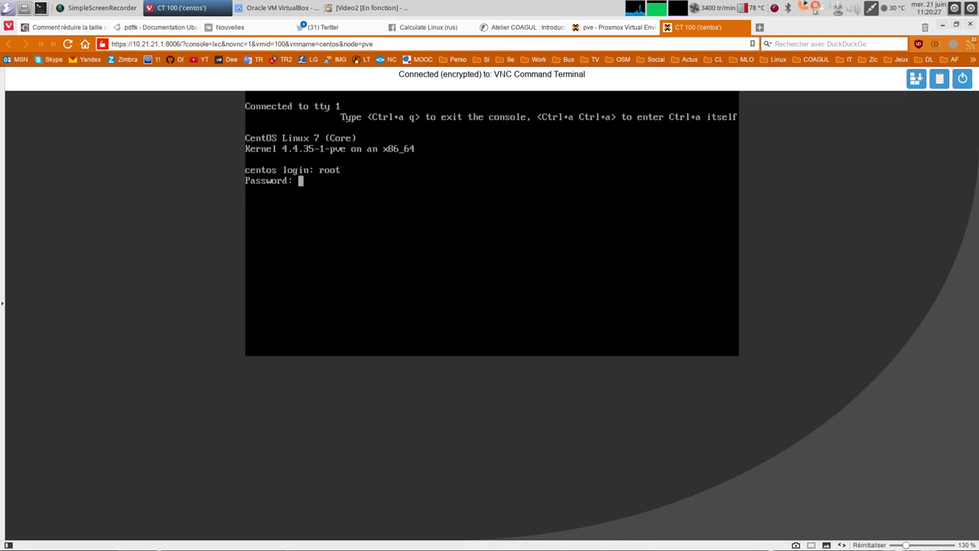
key("Return")
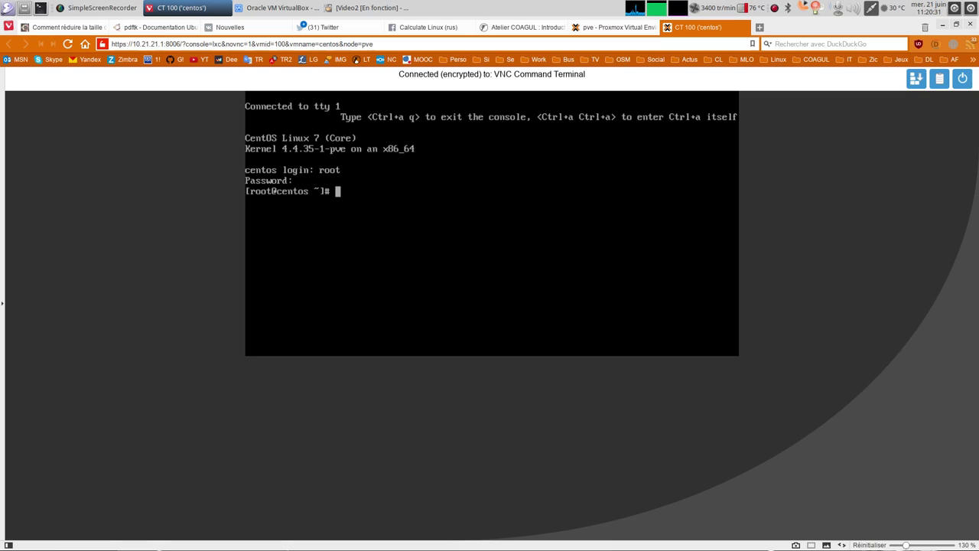
type("uname -a")
key("Return")
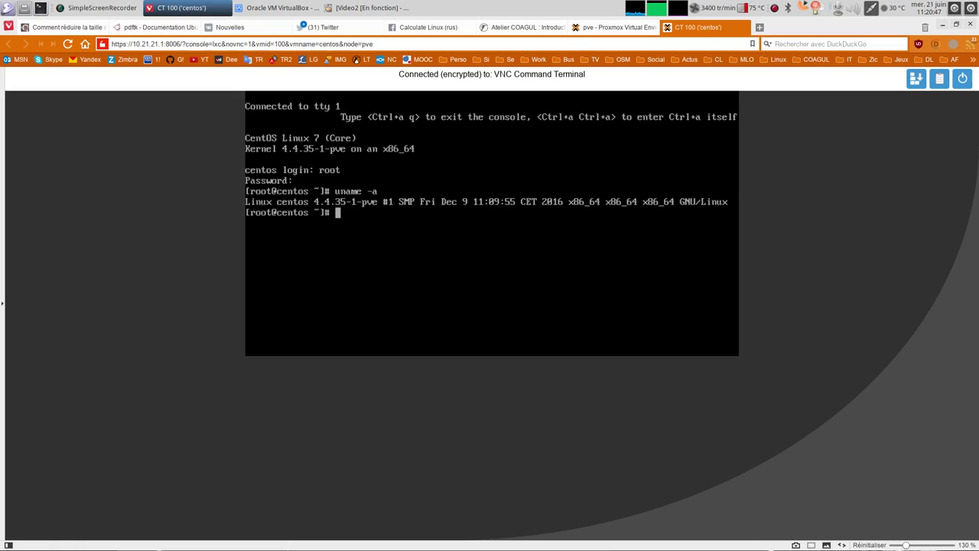
type("ls /boot")
key("Return")
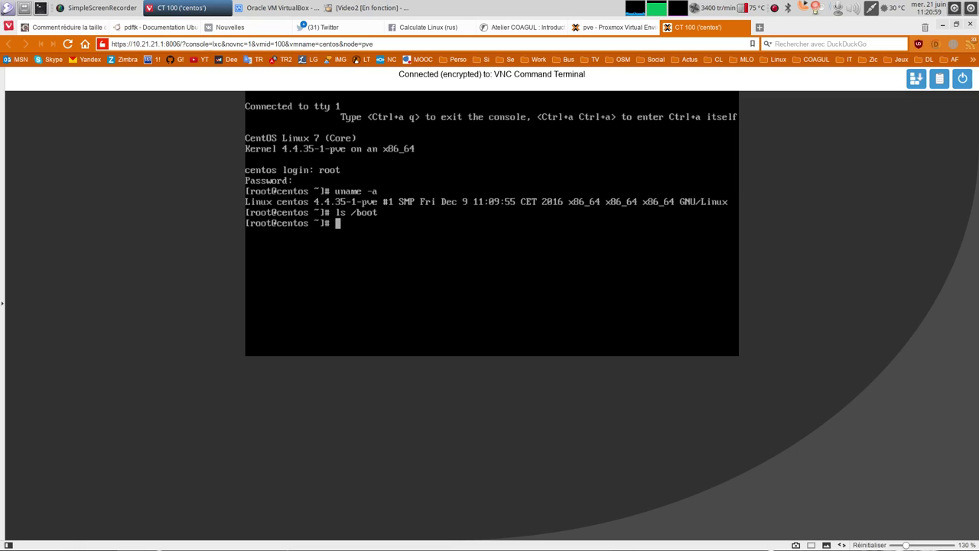
- Display /etc/redhat-release and start yum update
type("cat /etc/red")
key("Tab")
key("Return")
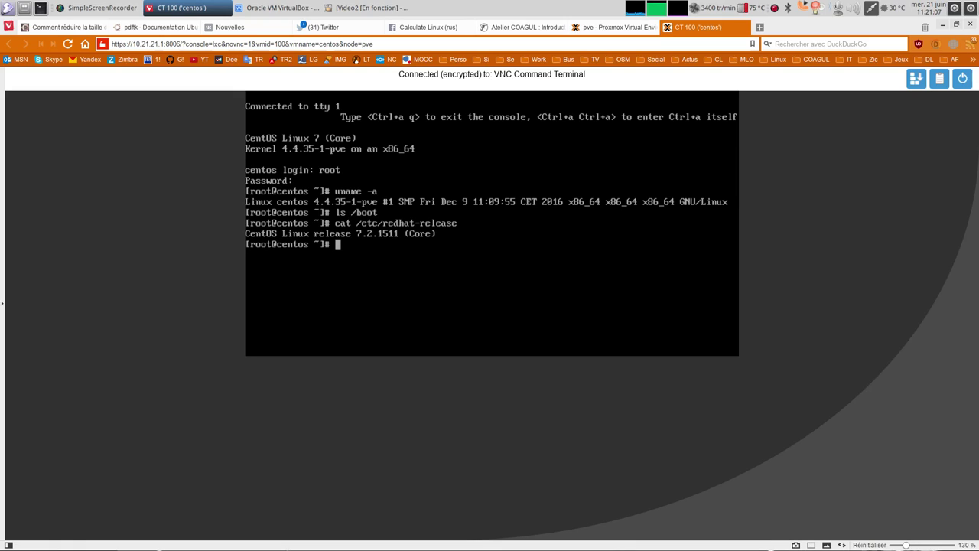
type("yum update")
key("Return")
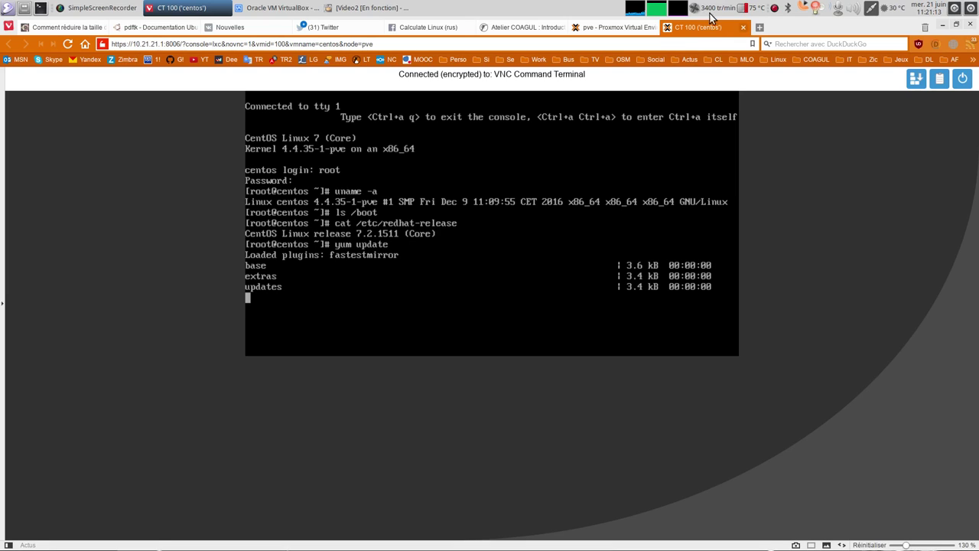
- Open container 101 (gentoo)'s console, zoom in, and log in as root
left_click(613, 26)
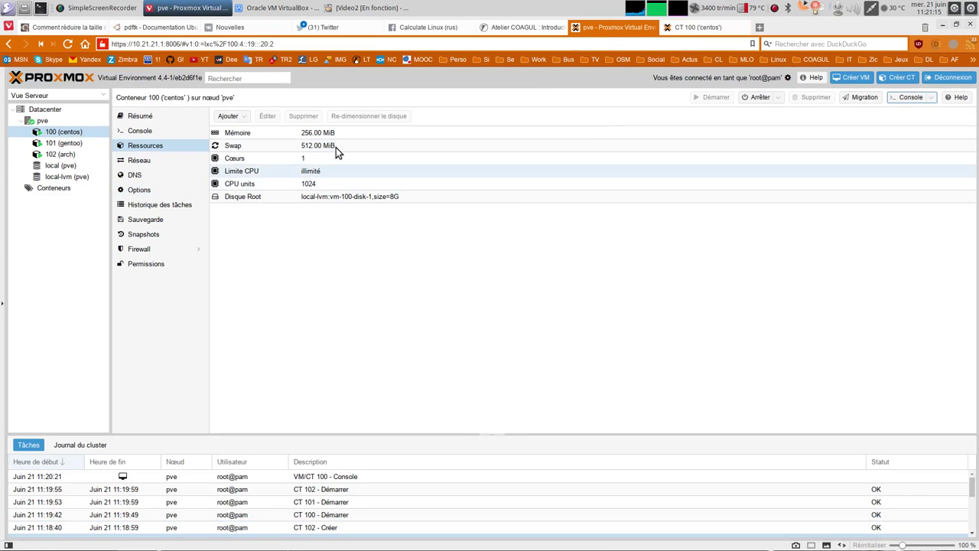
left_click(58, 143)
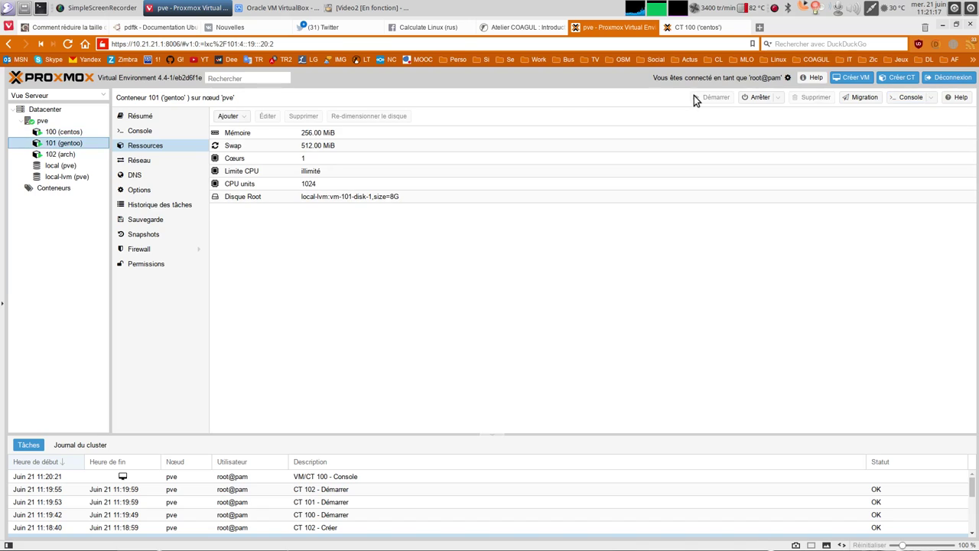
left_click(908, 98)
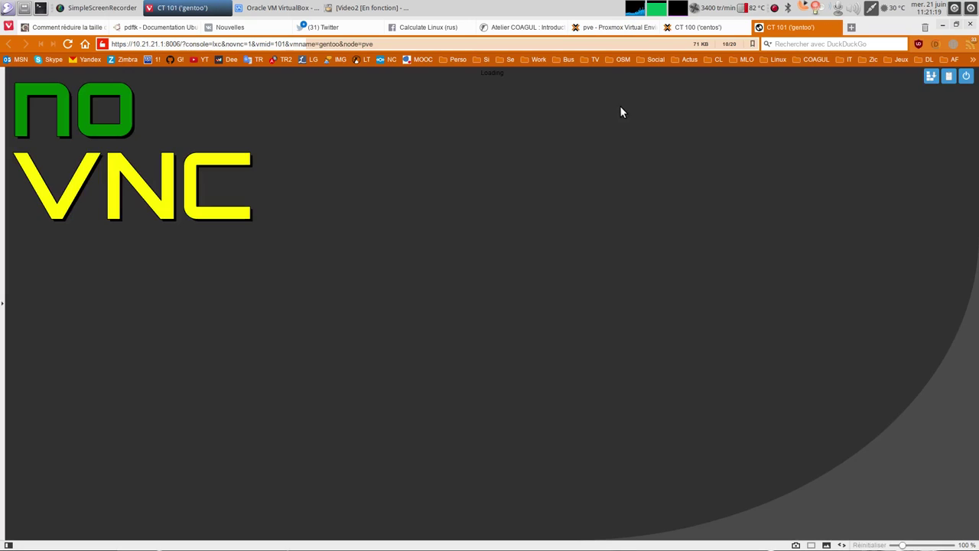
key("ctrl+plus")
key("ctrl+plus")
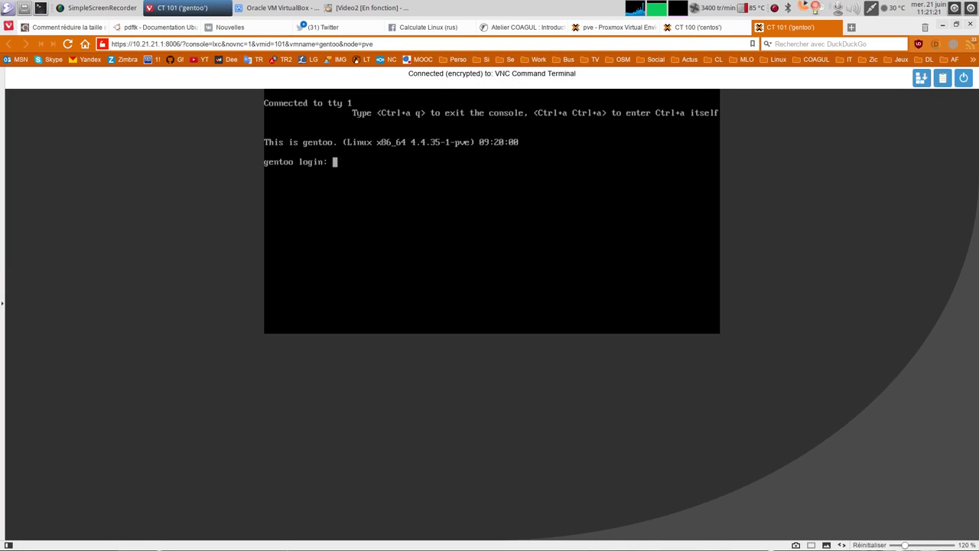
type("root")
key("Return")
key("Return")
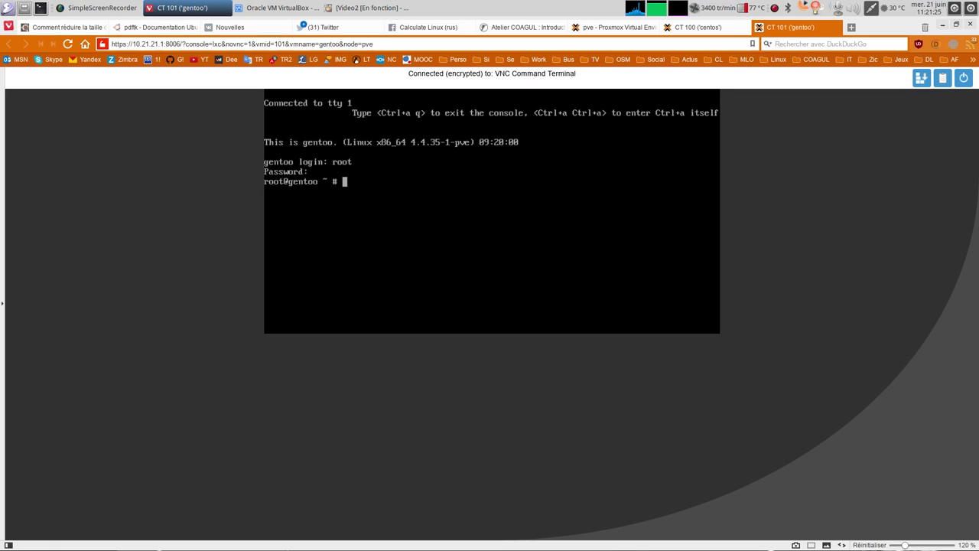
- Show the Gentoo release file from /etc with cat
type("cat /etc/ge")
key("Tab")
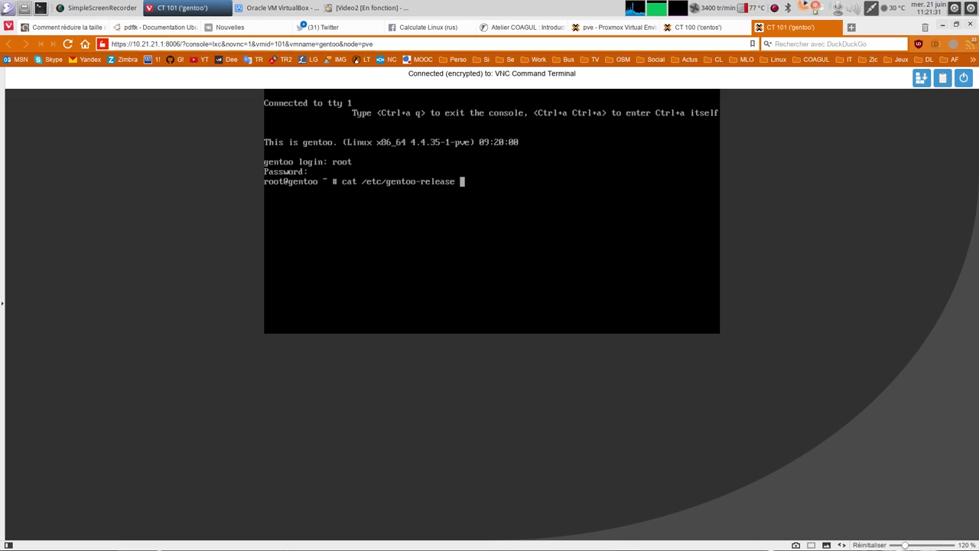
key("Return")
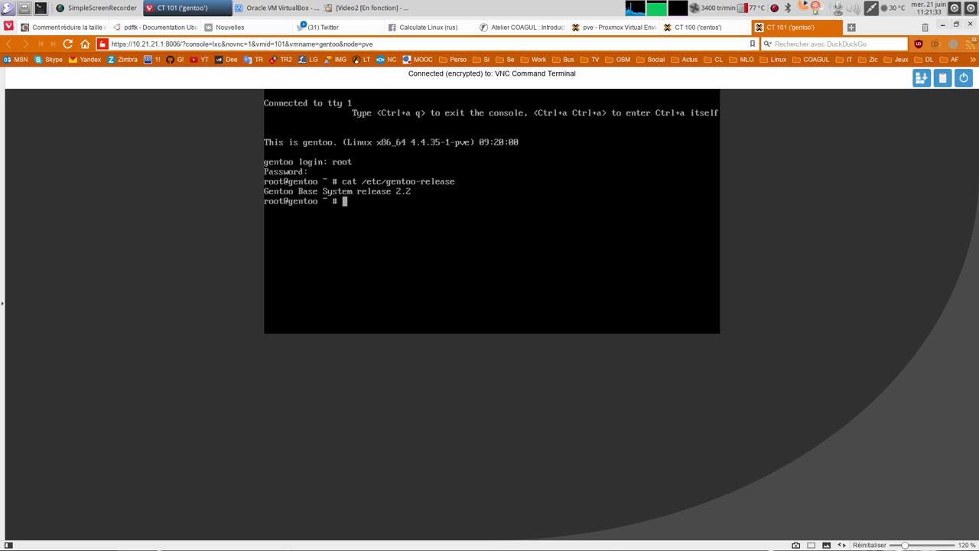
- Run emerge --info and apt, then close the gentoo console tab
type("emerge --infos")
key("Return")
key("ctrl+c")
key("Up")
key("BackSpace")
key("Return")
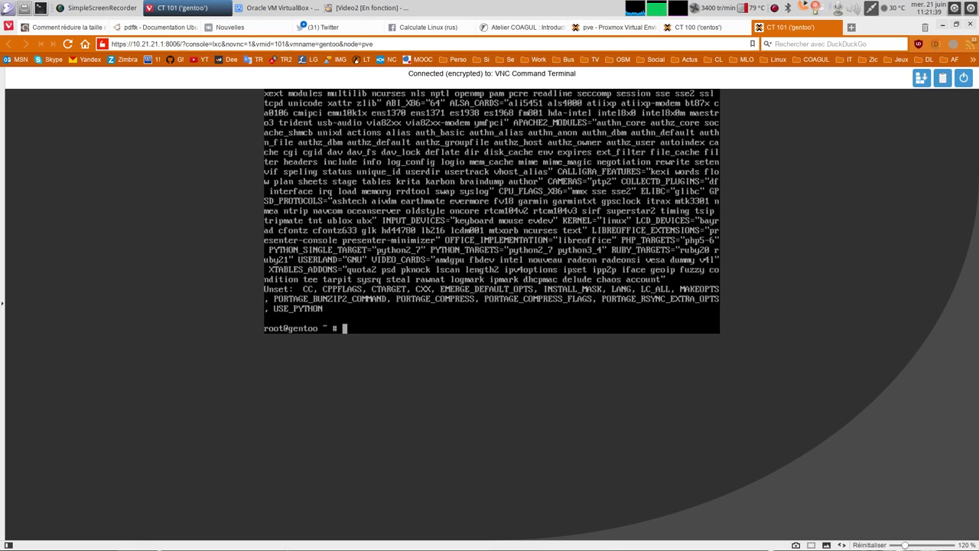
type("apt")
key("Return")
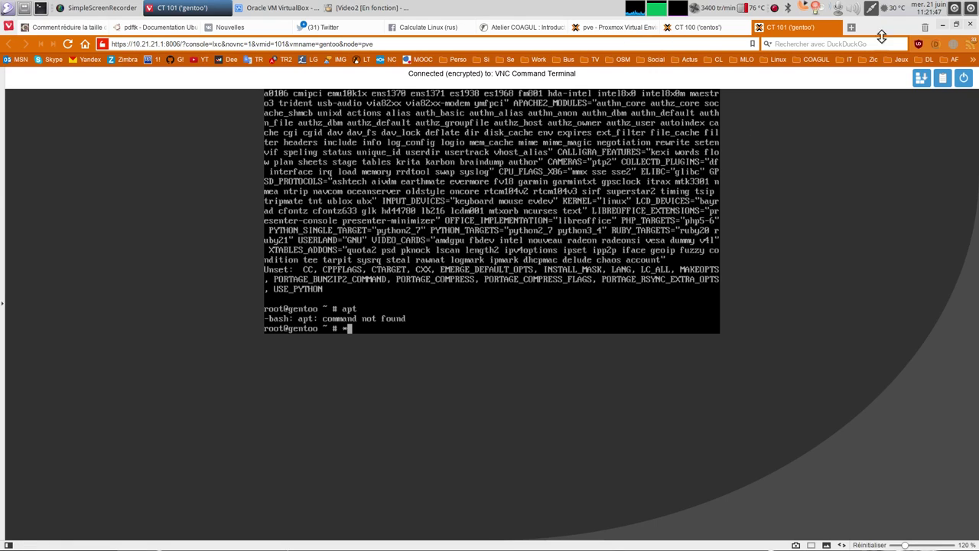
left_click(834, 28)
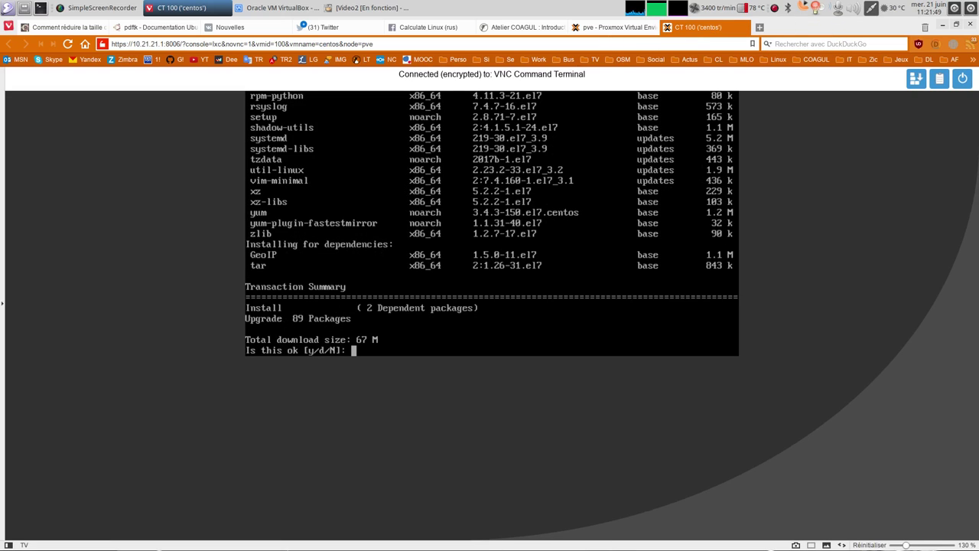
- Confirm the CentOS yum update with y and return to the Proxmox page
type("y")
key("Return")
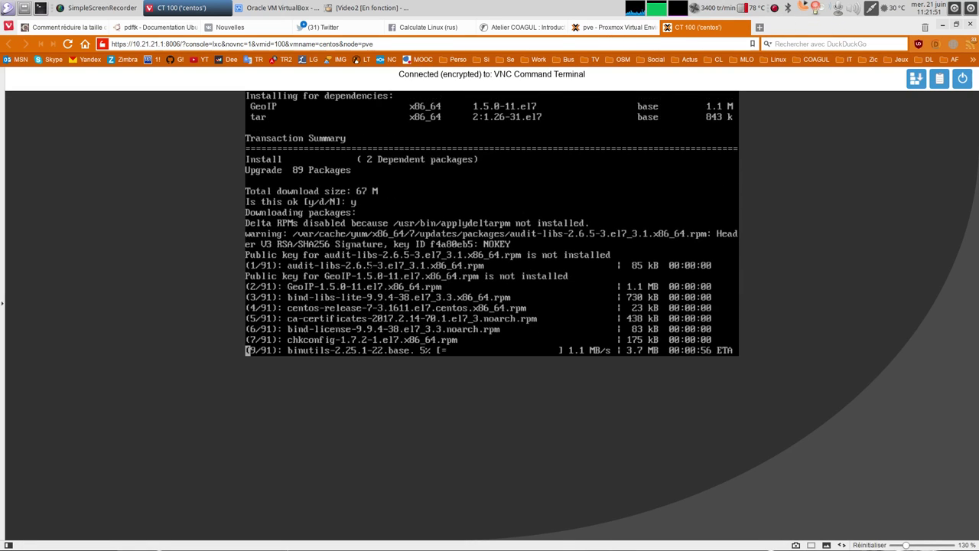
left_click(598, 27)
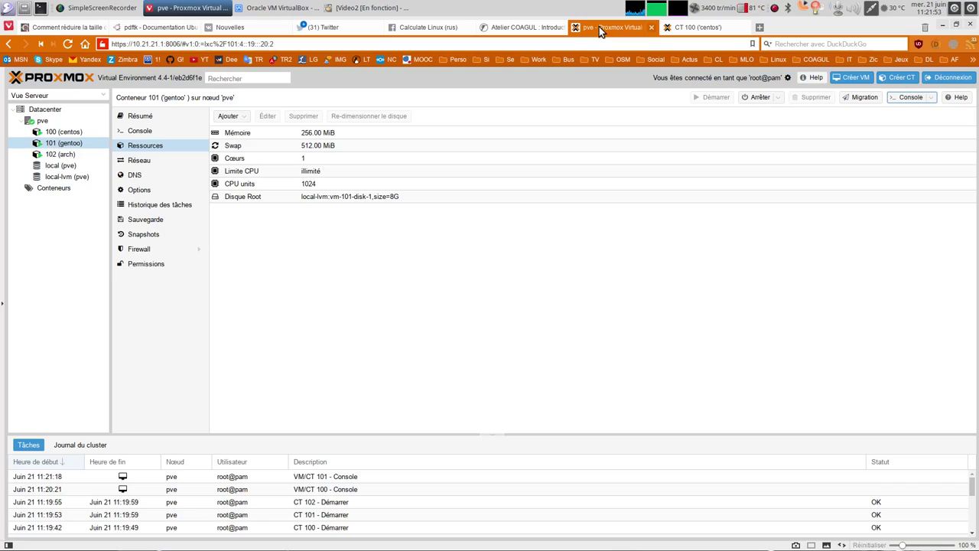
- Open and cancel migration for container 102 (arch), then show its network settings
left_click(58, 155)
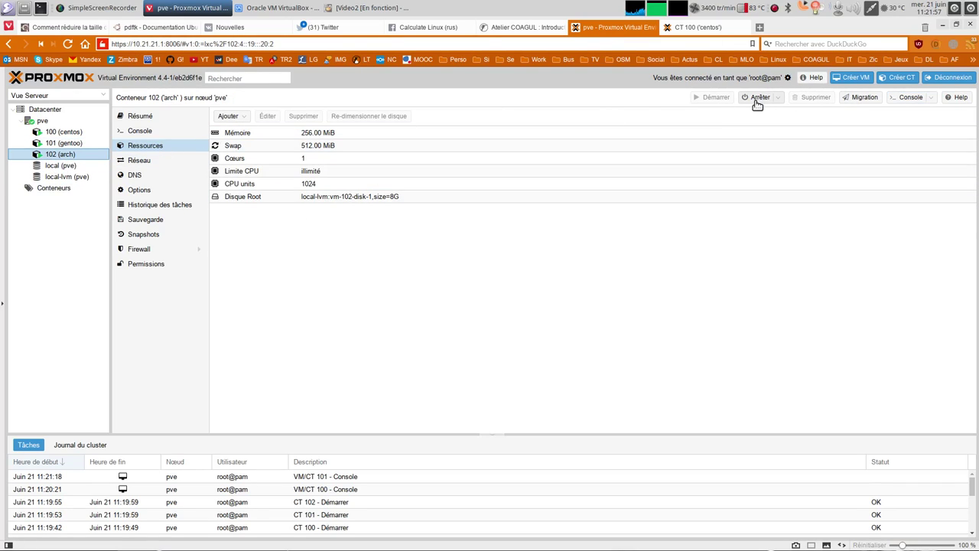
left_click(864, 97)
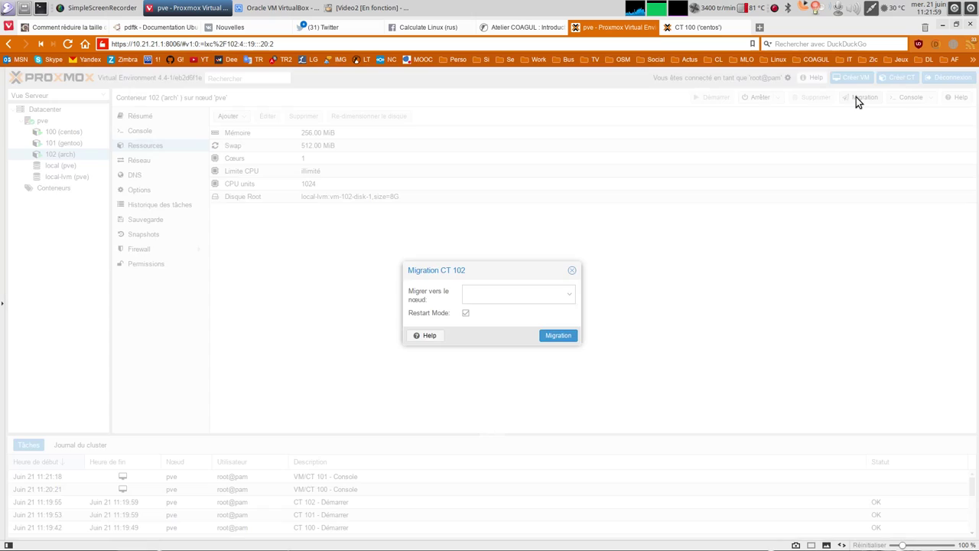
left_click(568, 297)
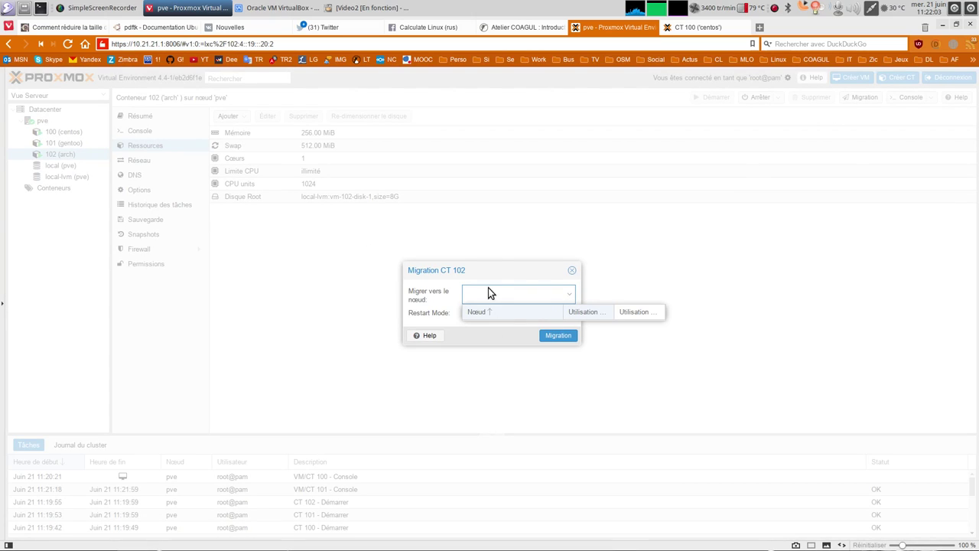
left_click(572, 270)
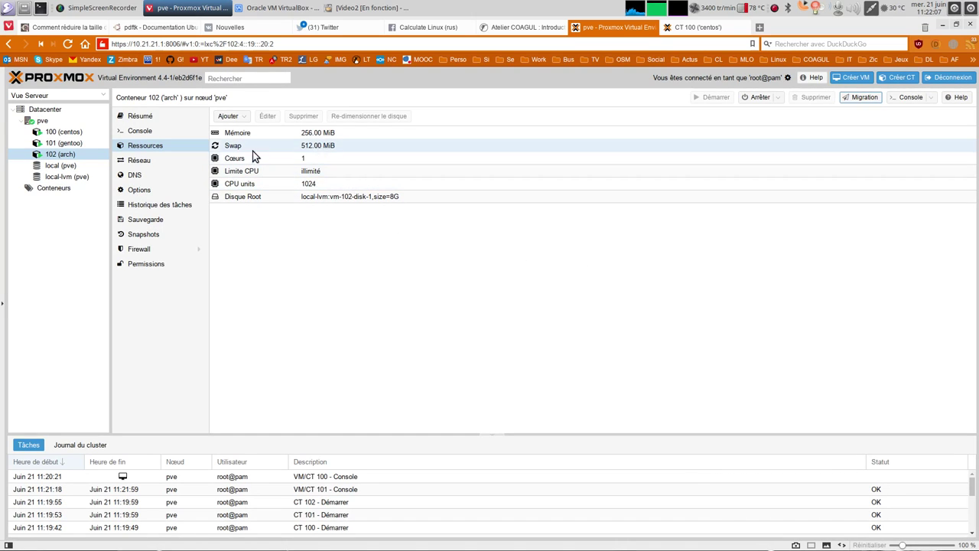
left_click(137, 163)
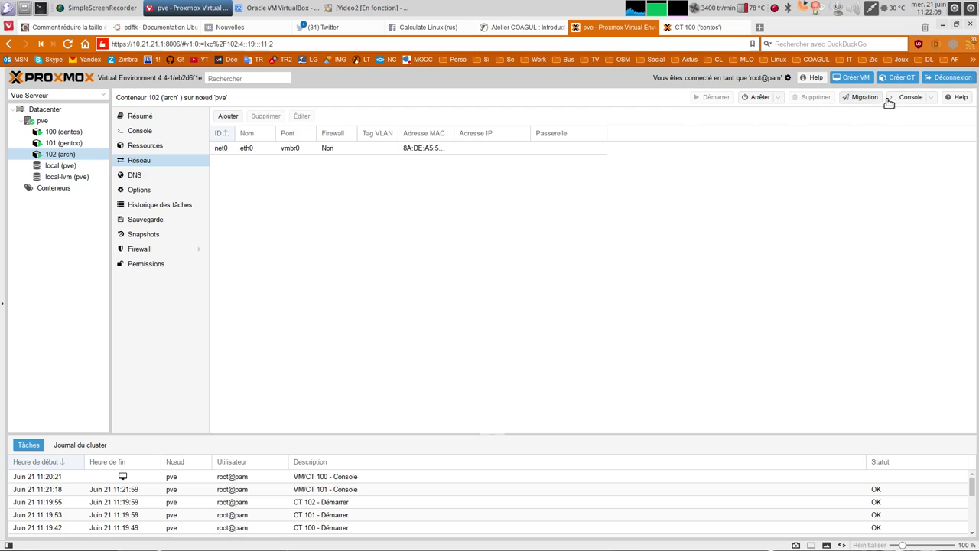
- Open the arch container (CT 102) console, enlarge it, and log in as root
left_click(904, 97)
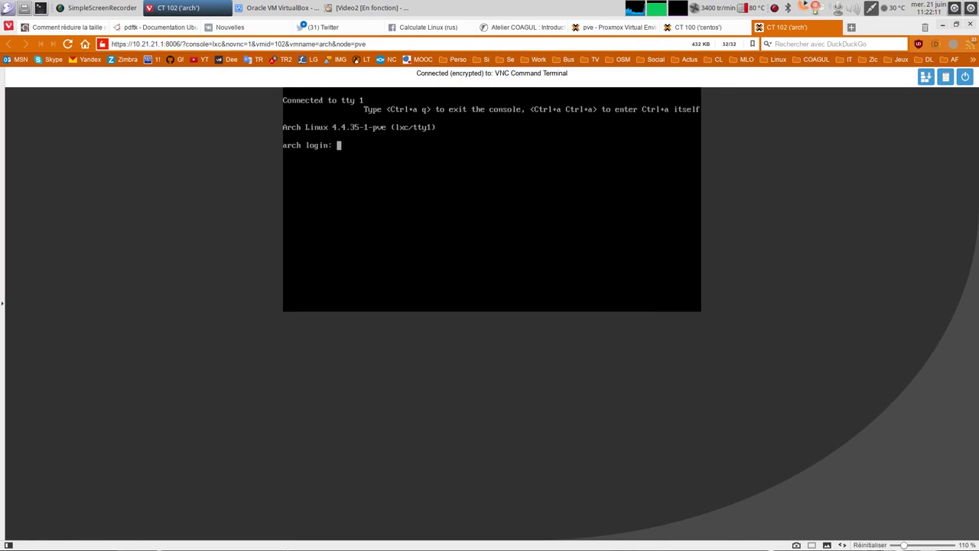
key("ctrl+plus")
type("root")
key("Return")
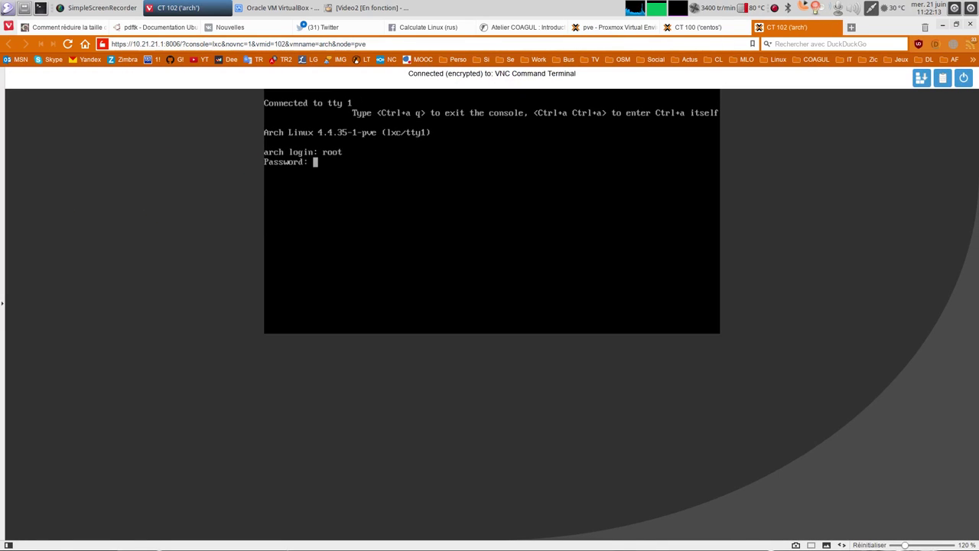
key("Return")
- Run ip a, dhclient and ping google.fr to test networking, then exit
type("ip a")
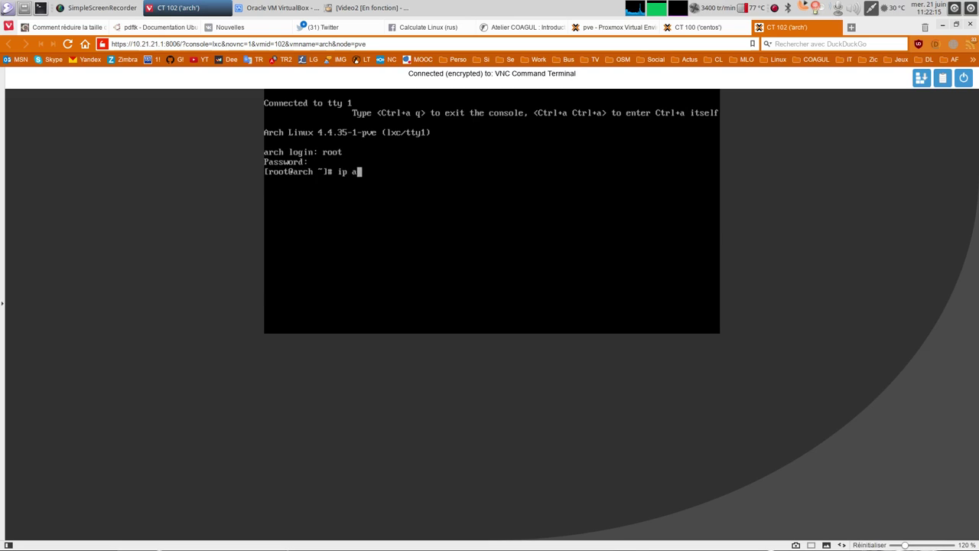
key("Return")
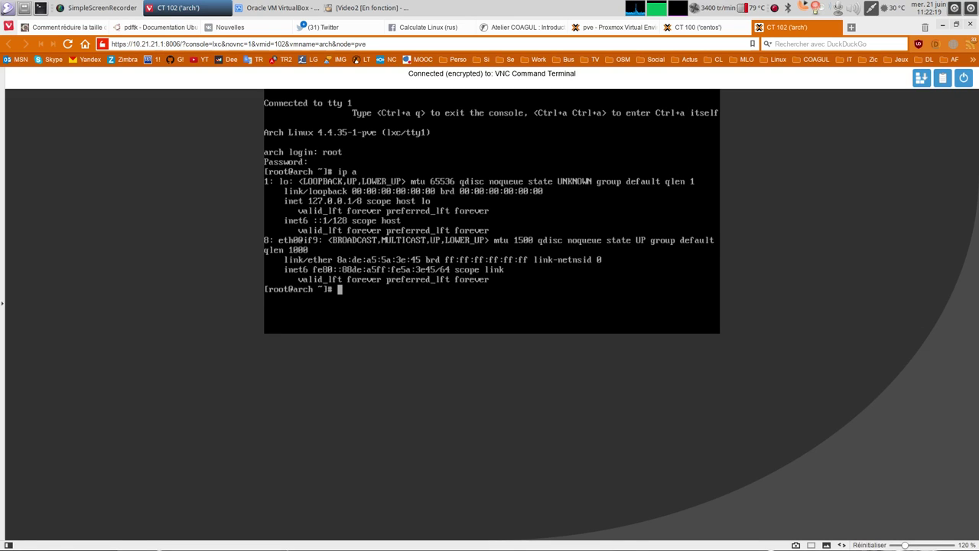
type("dhclient")
key("Return")
type("ping google.")
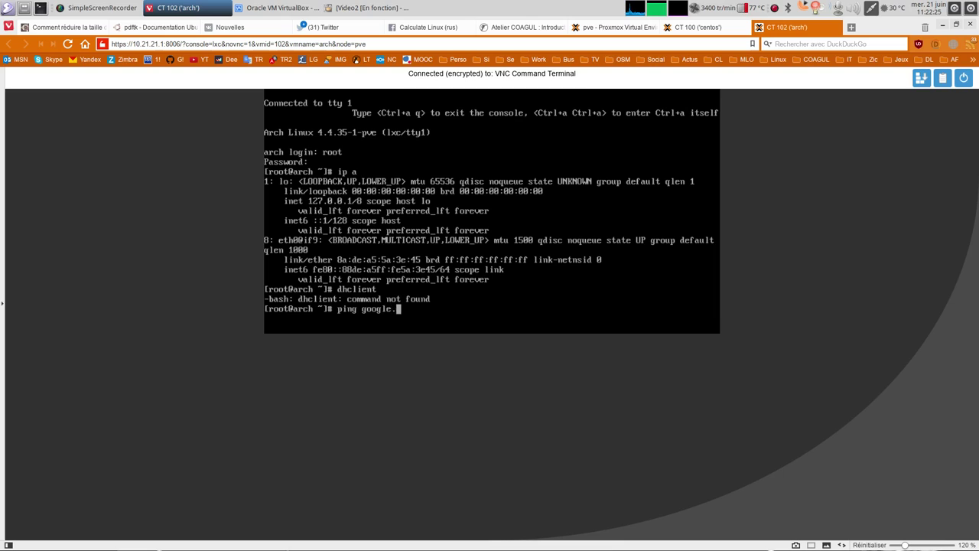
type("fr")
key("Return")
key("Return")
key("Return")
key("Return")
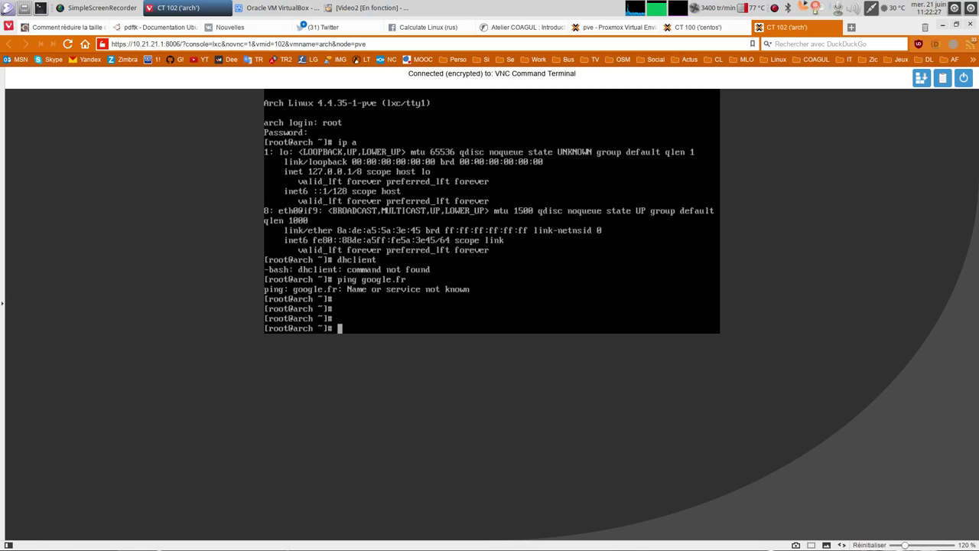
type("exit")
key("Return")
- Close the arch container's console tab
right_click(790, 26)
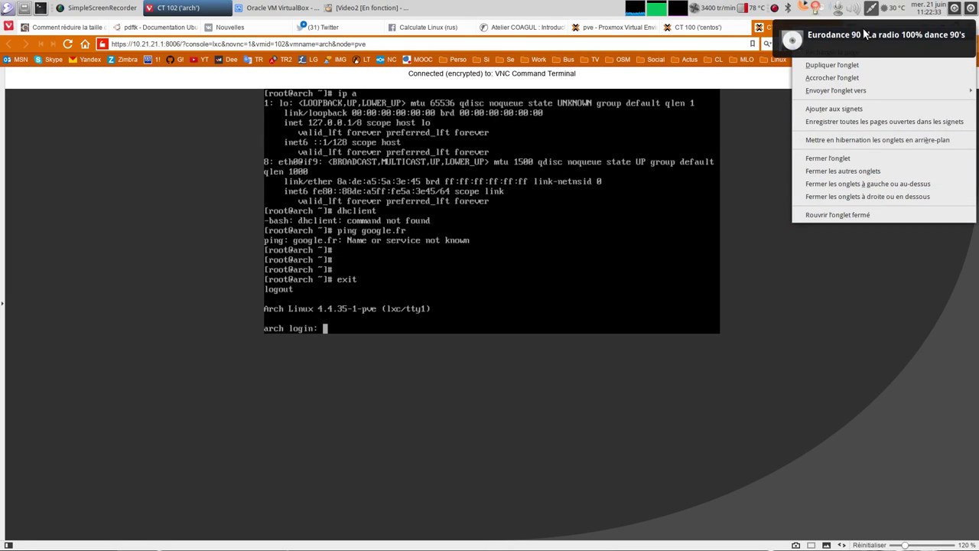
left_click(744, 163)
middle_click(769, 28)
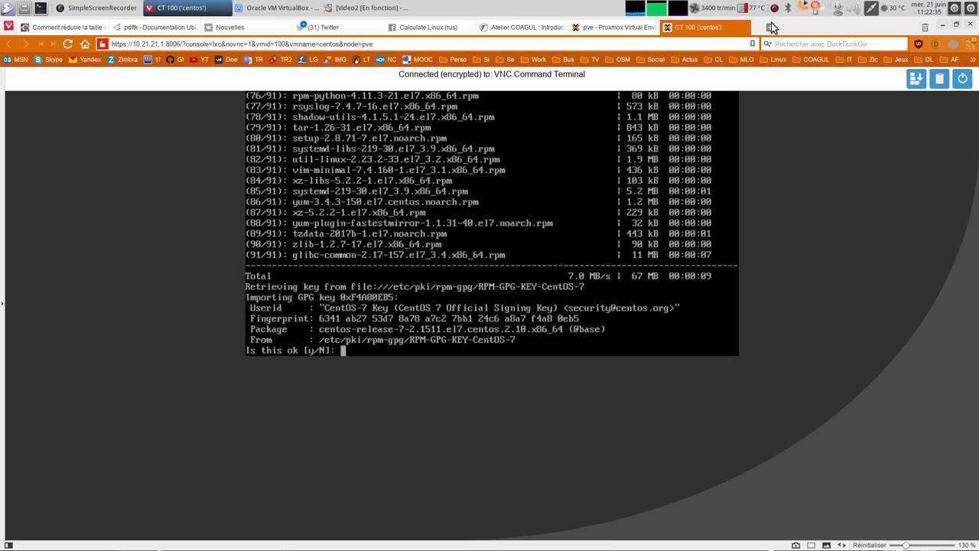
- Answer y to accept the CentOS GPG key, then return to the Proxmox management page
type("y")
key("Return")
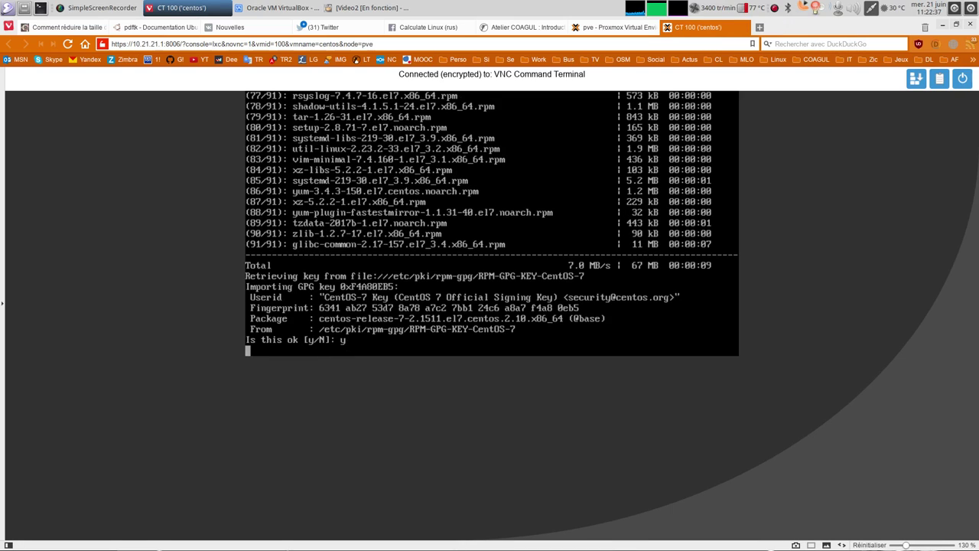
left_click(598, 25)
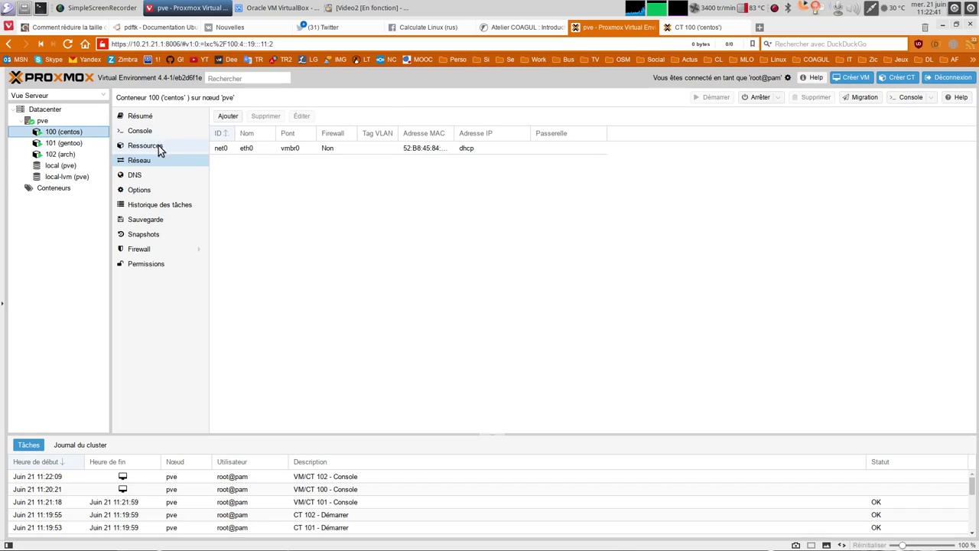
- Browse CT 100's backups, snapshots, resources and net0 network interface
left_click(152, 220)
left_click(143, 235)
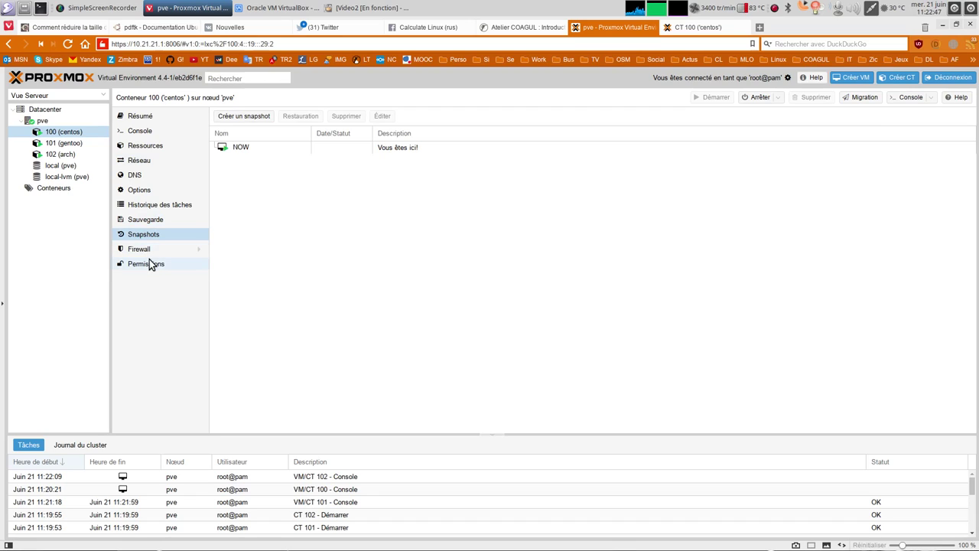
left_click(153, 144)
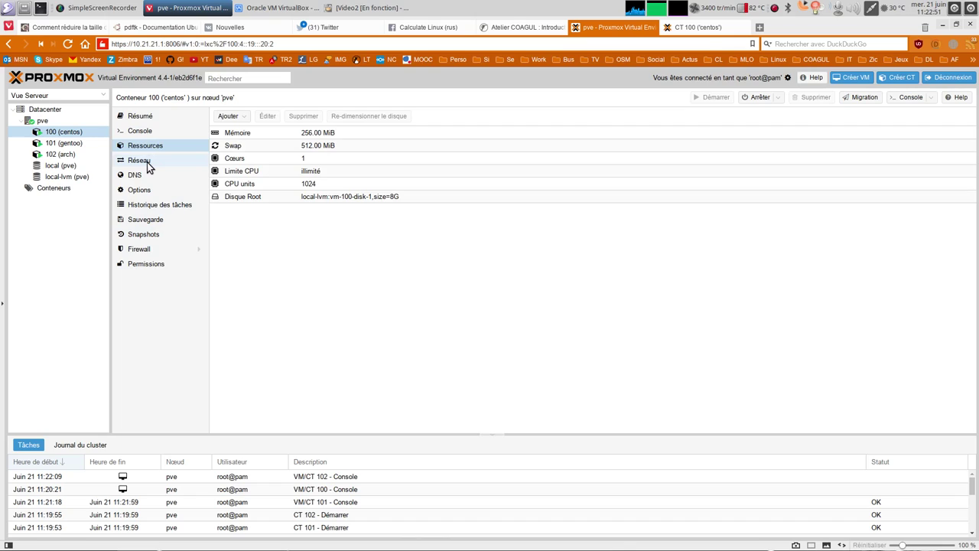
left_click(147, 162)
left_click(434, 150)
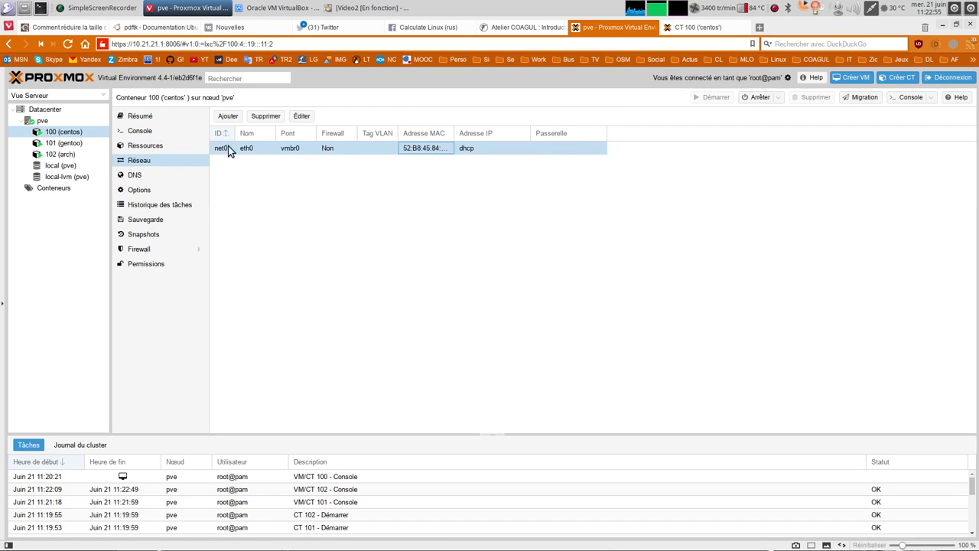
left_click(142, 145)
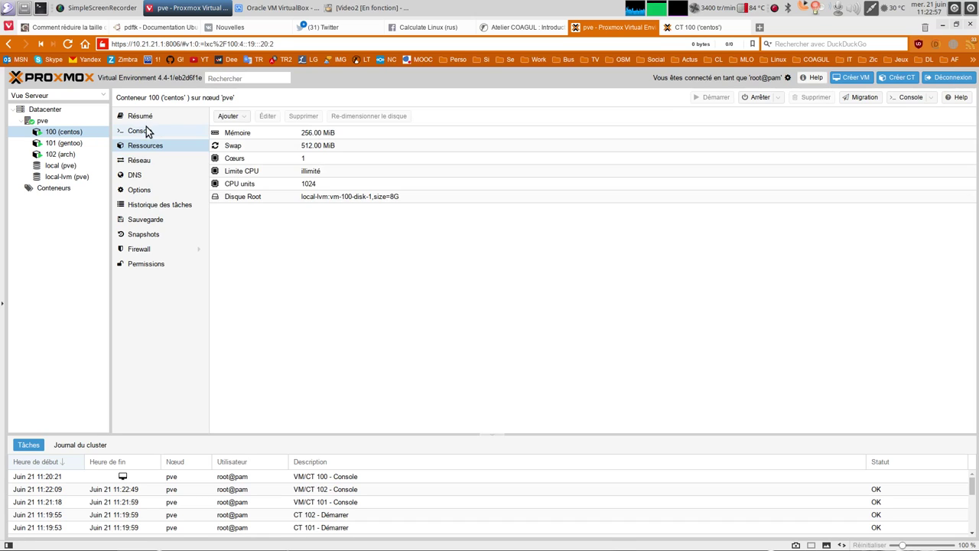
- Check the yum update in CT 100's console, then show its summary
left_click(146, 131)
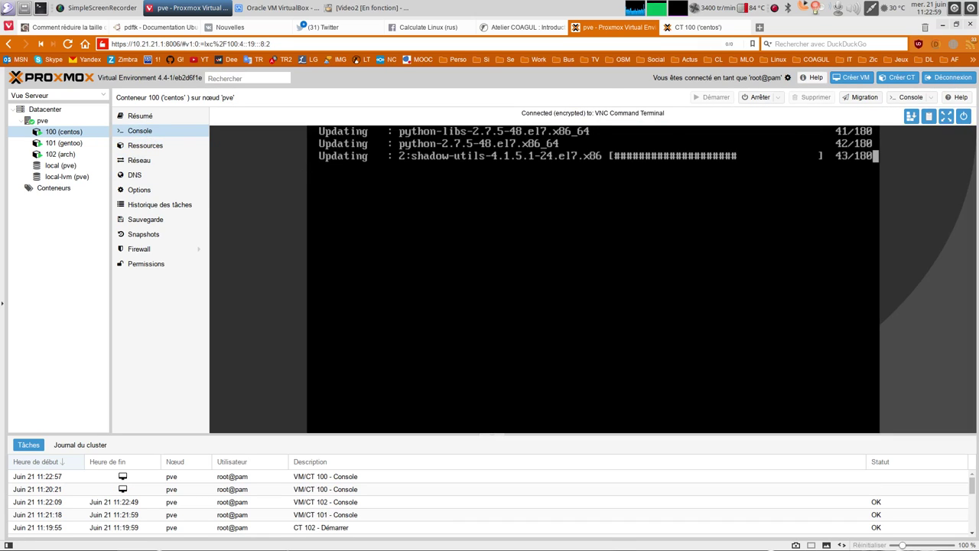
left_click(684, 28)
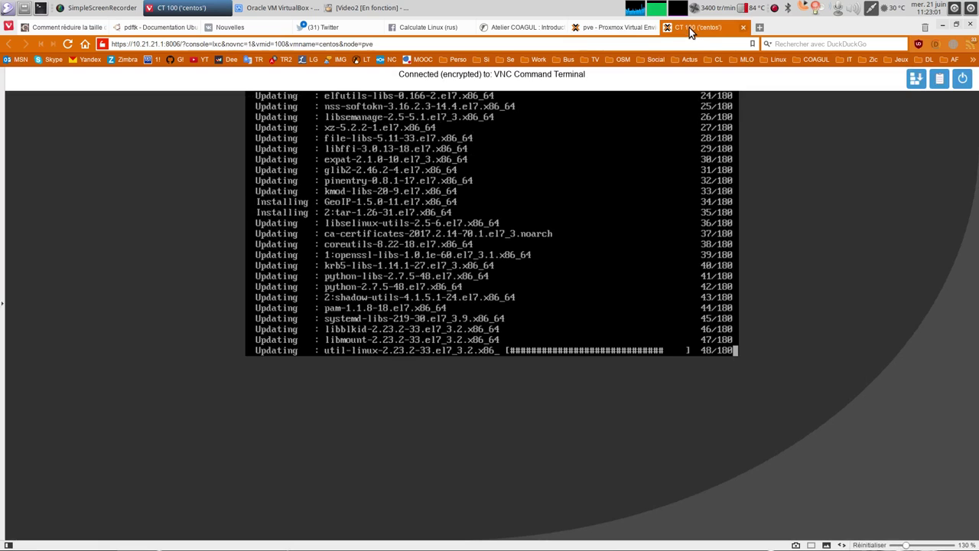
left_click(608, 28)
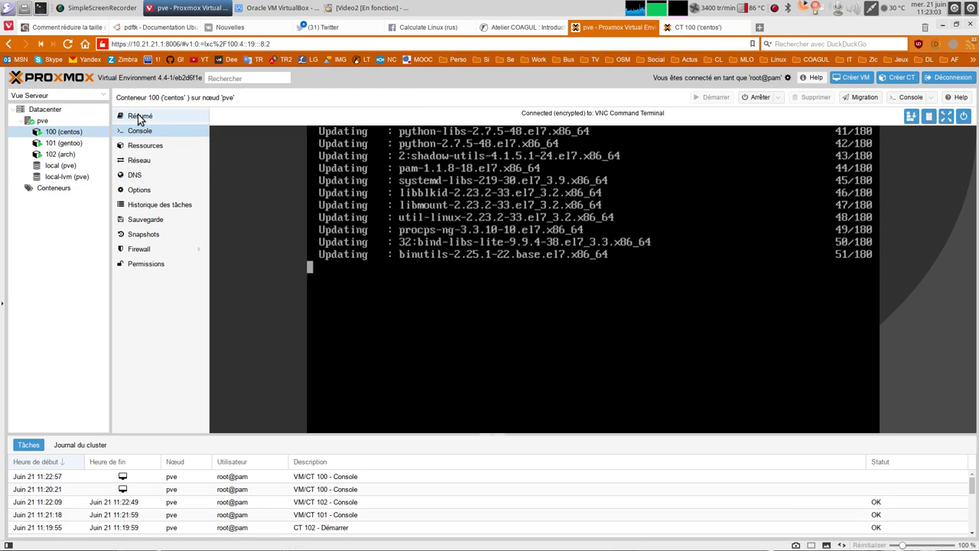
left_click(141, 116)
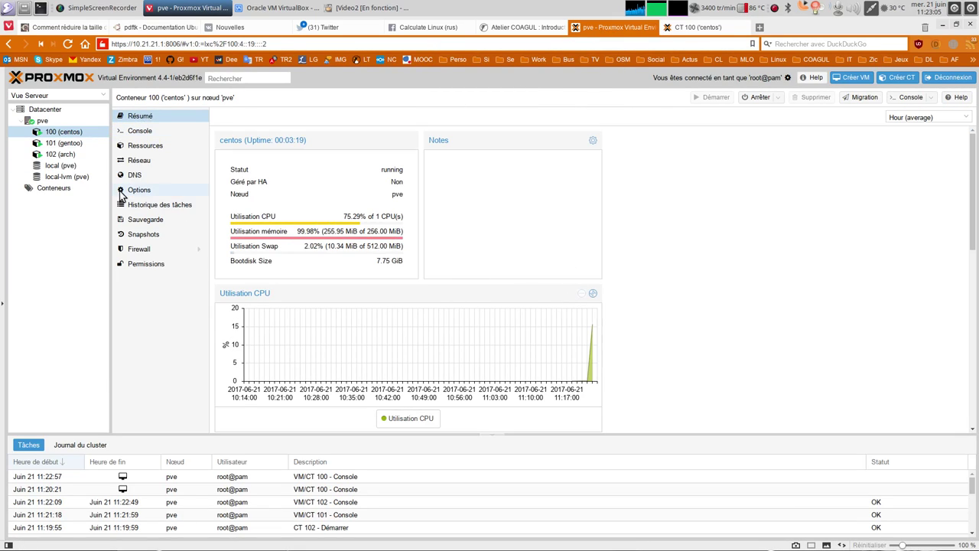
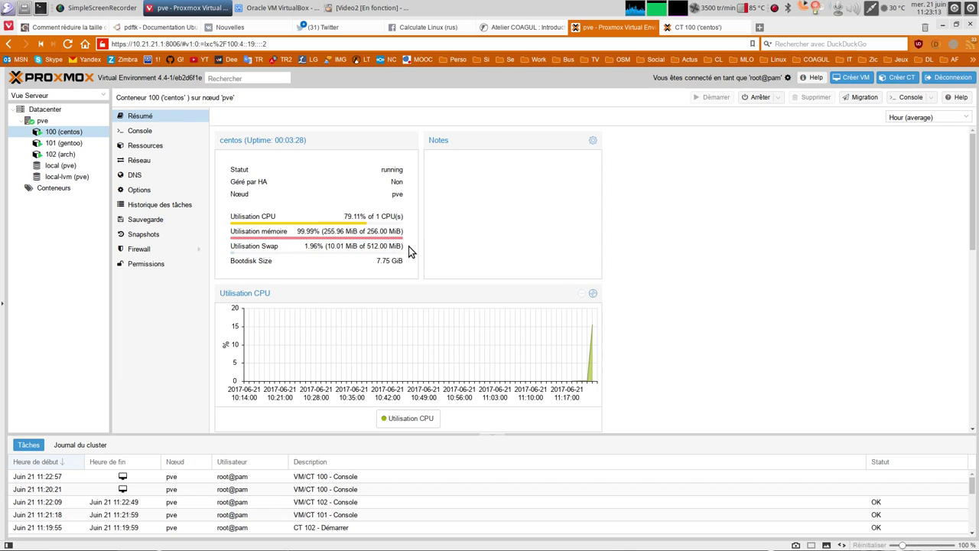
- Hard-stop container 102 (arch) and confirm the stop
left_click(55, 156)
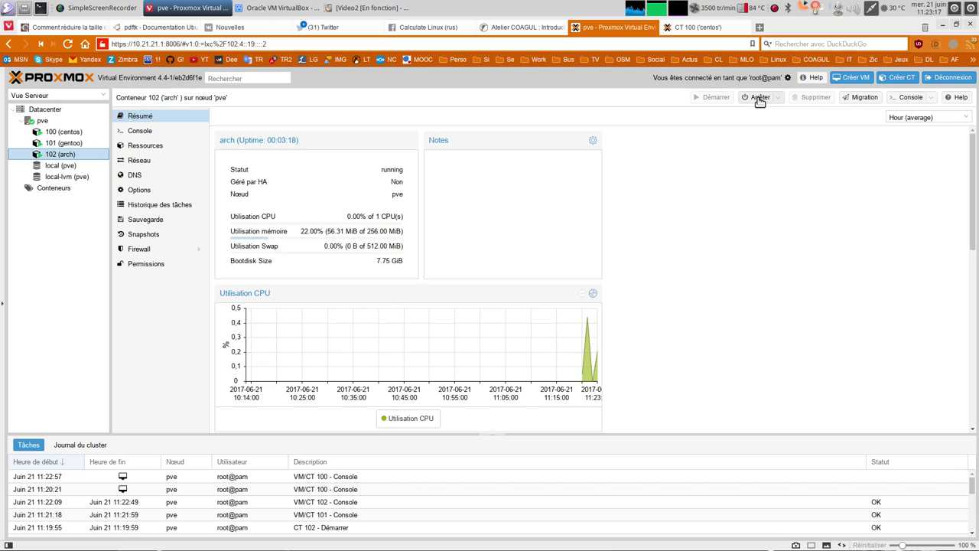
left_click(778, 99)
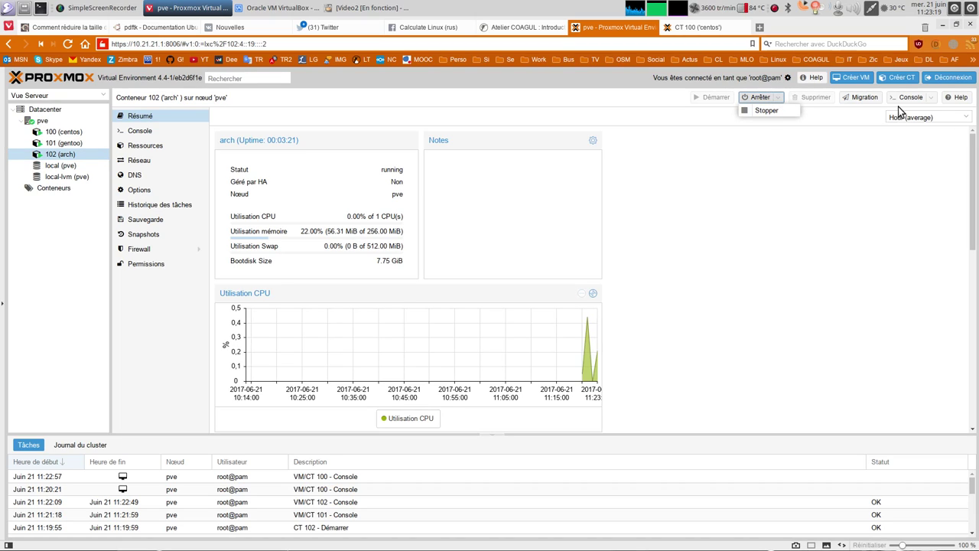
left_click(762, 111)
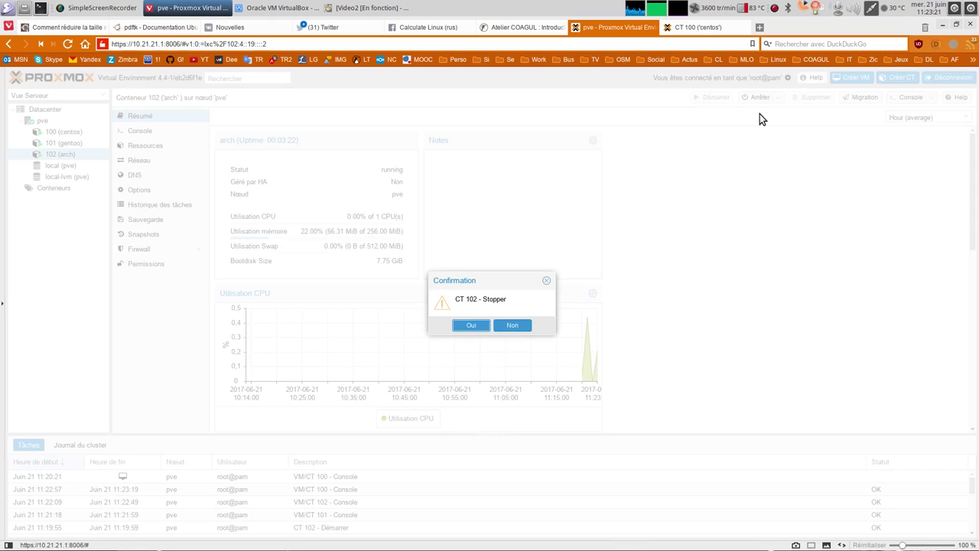
left_click(468, 327)
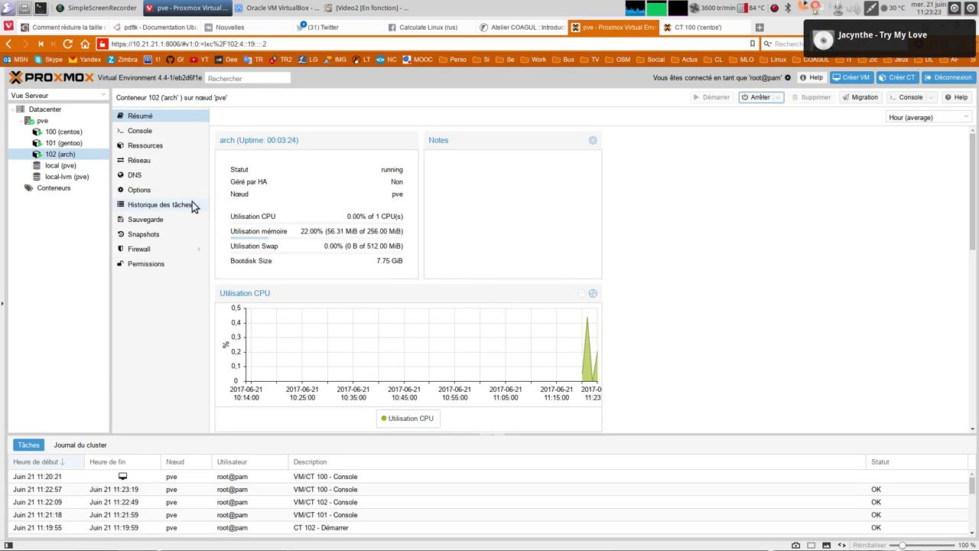
- In the CT 100 console, list the container's network addresses with ip a
left_click(68, 143)
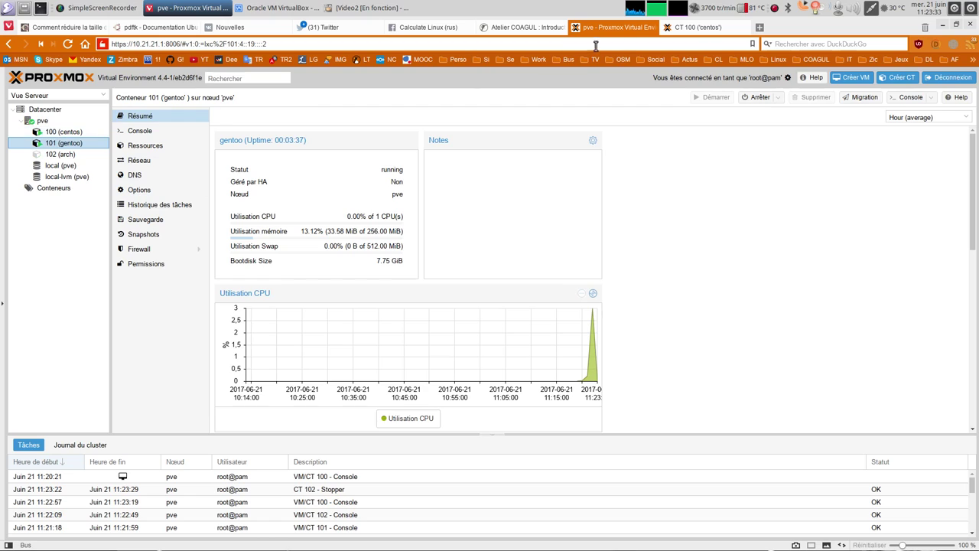
left_click(704, 26)
type("ip a")
key("Return")
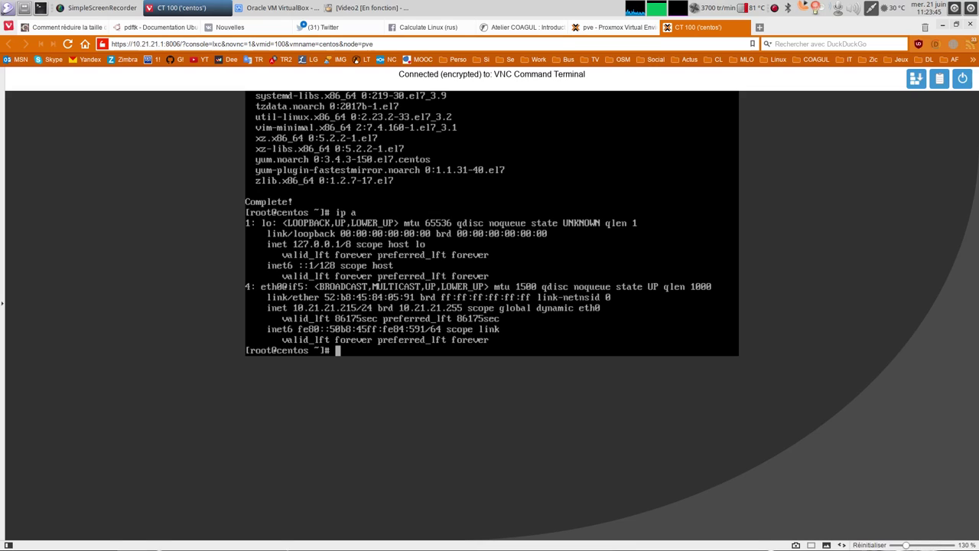
- From the local terminal, try SSH as root to 10.21.21.215
key("F12")
type("ss")
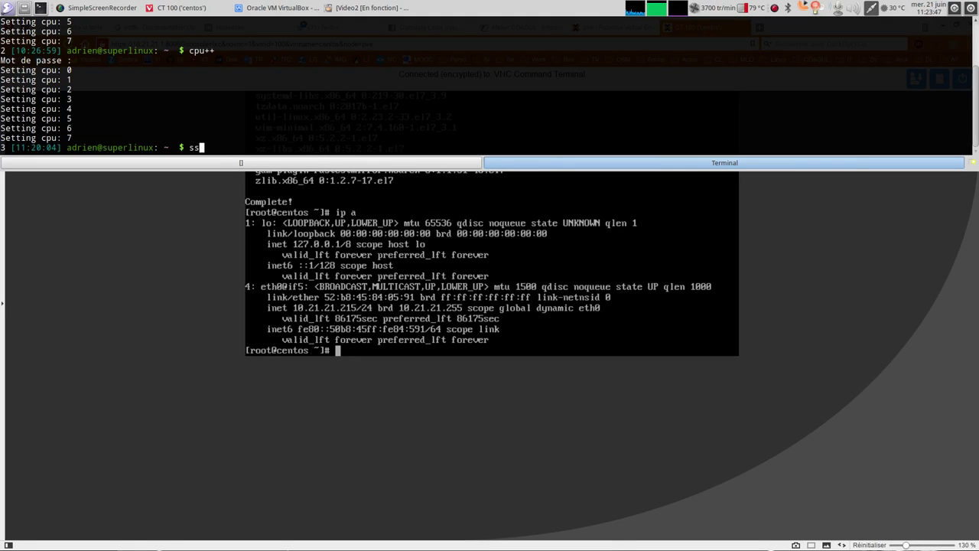
type("h root@10.21.21.215")
key("Return")
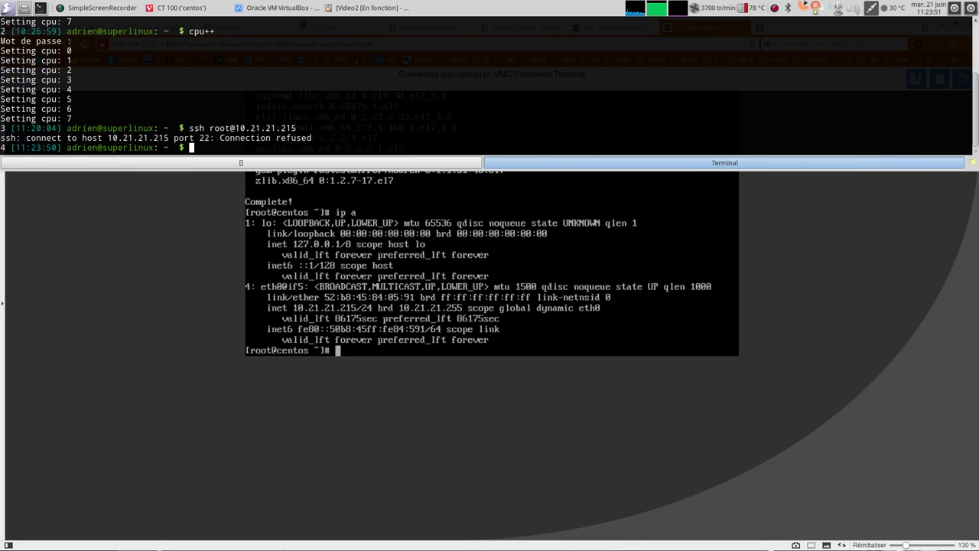
- In the CT 100 console, try starting the sshd and then the ssh service
key("F12")
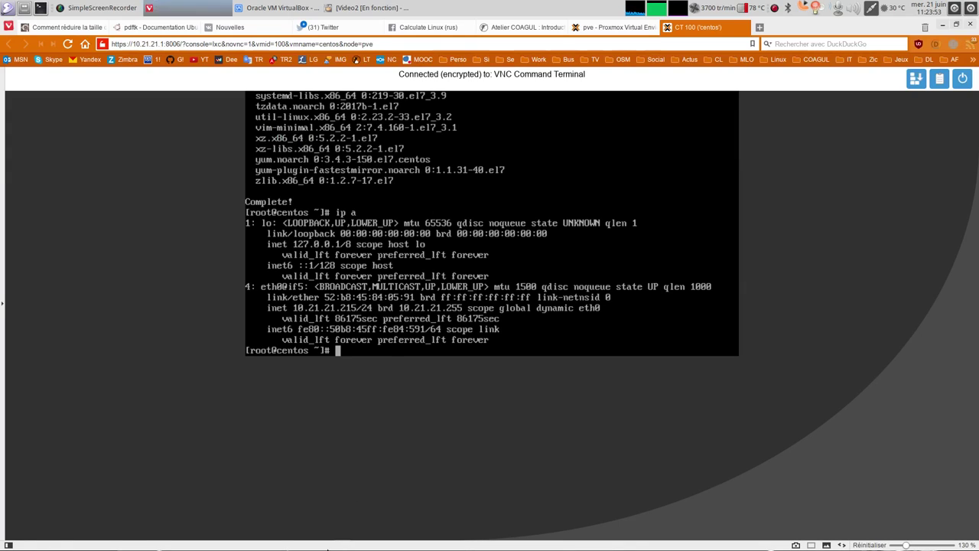
type("systemctl ")
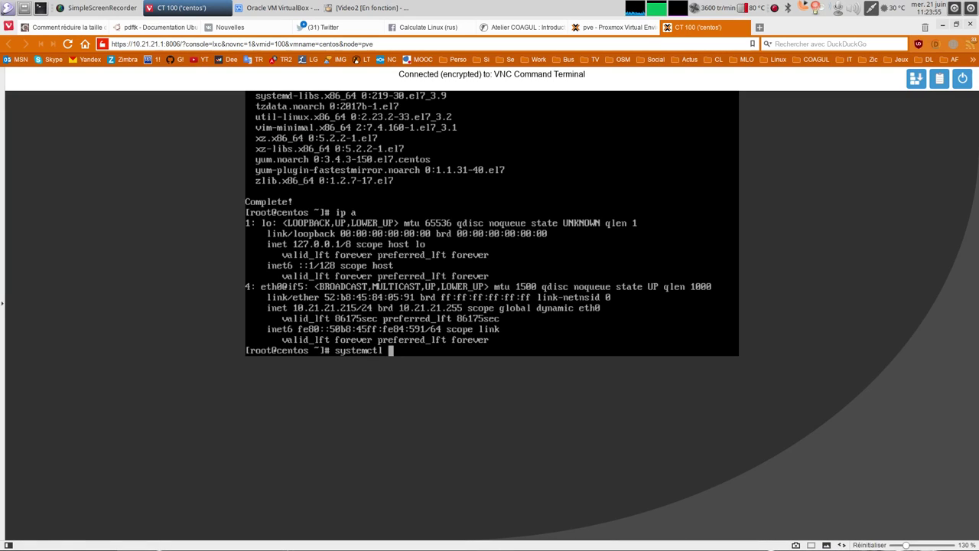
type("start sshd")
key("BackSpace")
key("BackSpace")
key("BackSpace")
key("BackSpace")
key("BackSpace")
type("sshd")
key("Return")
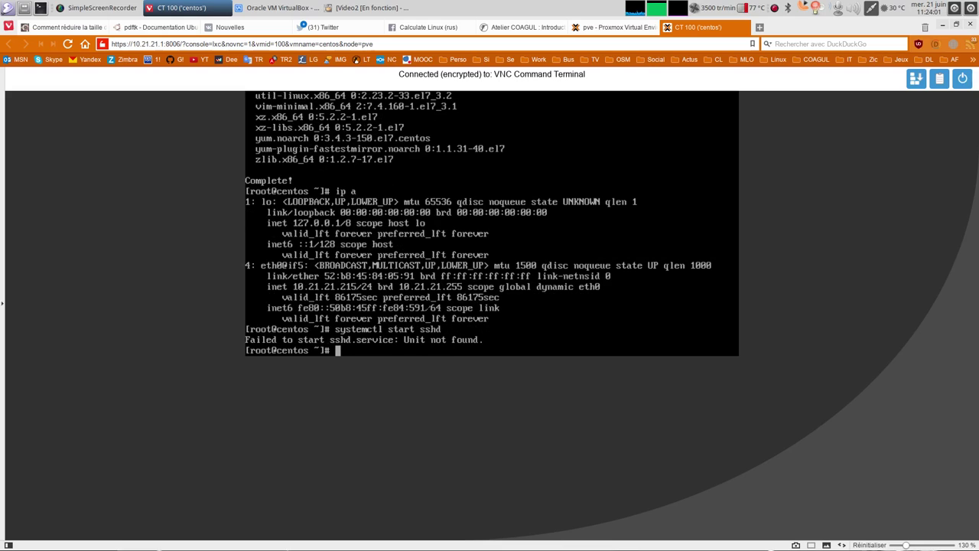
key("Up")
key("BackSpace")
key("Return")
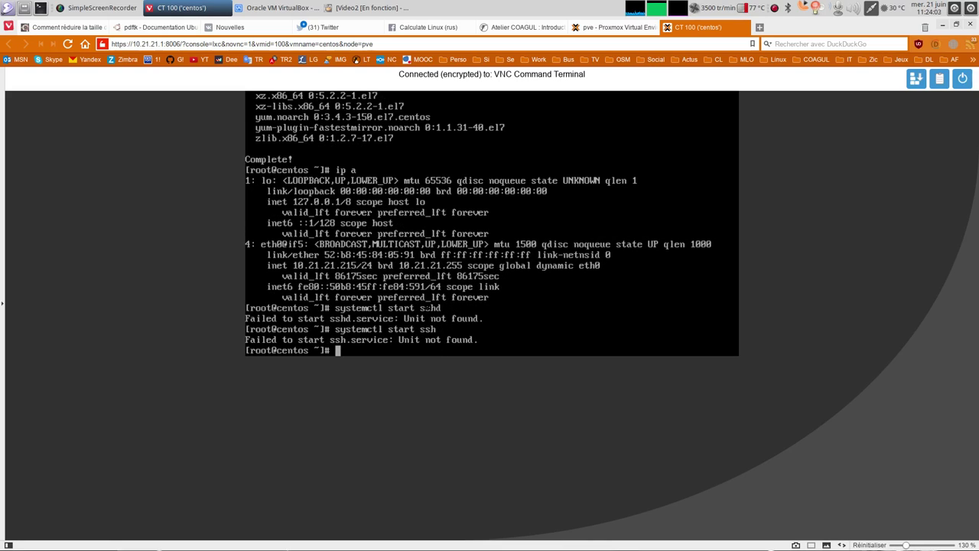
- Run yum install openssh htop in the container
type("yum install openssh")
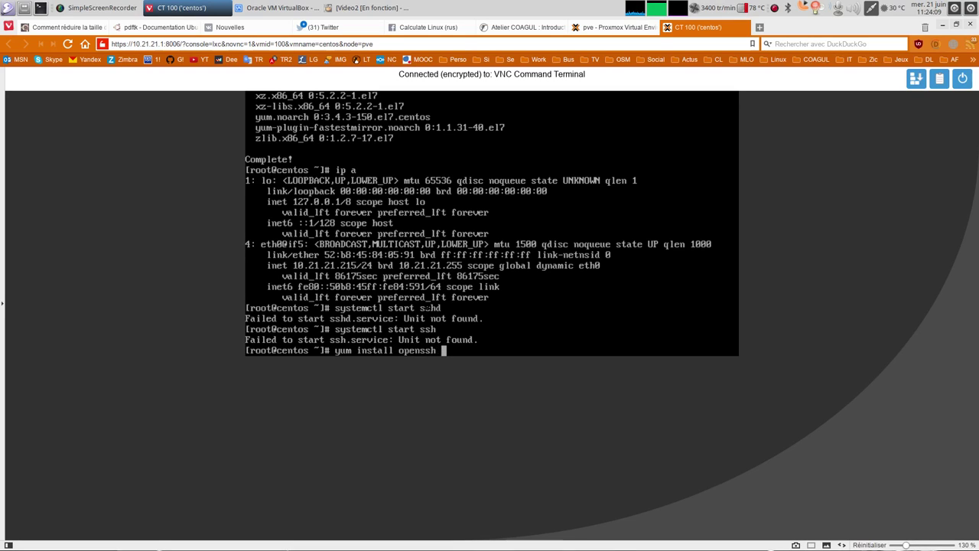
type(" htop")
key("Return")
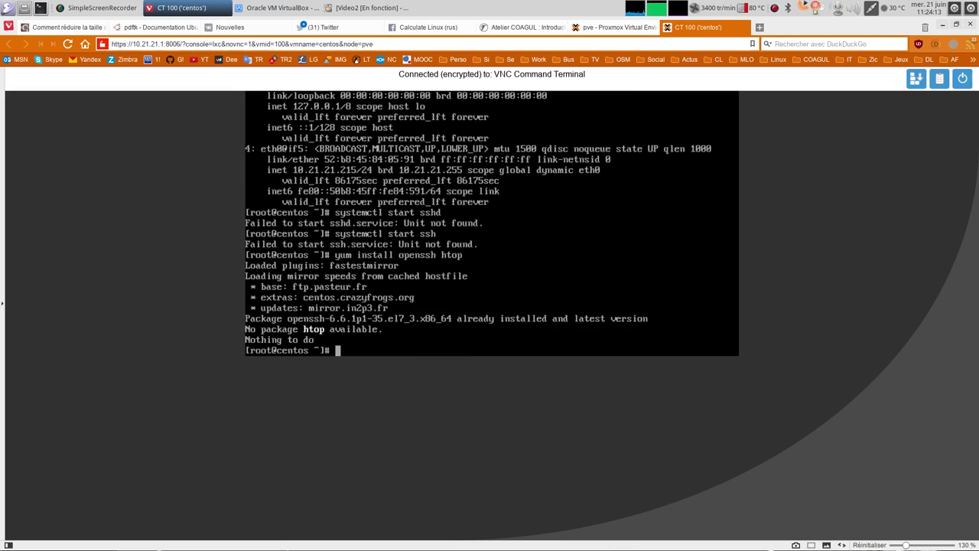
key("Up")
key("ctrl+u")
- Retry starting the sshd, ssh and openssh services
type("systemctl start sshd")
key("Return")
key("Up")
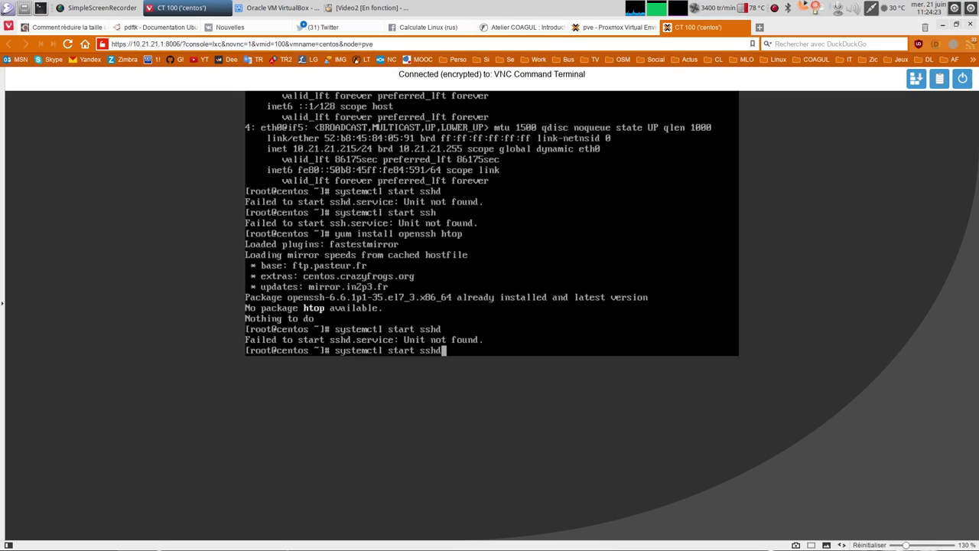
key("BackSpace")
key("Return")
key("Up")
key("BackSpace")
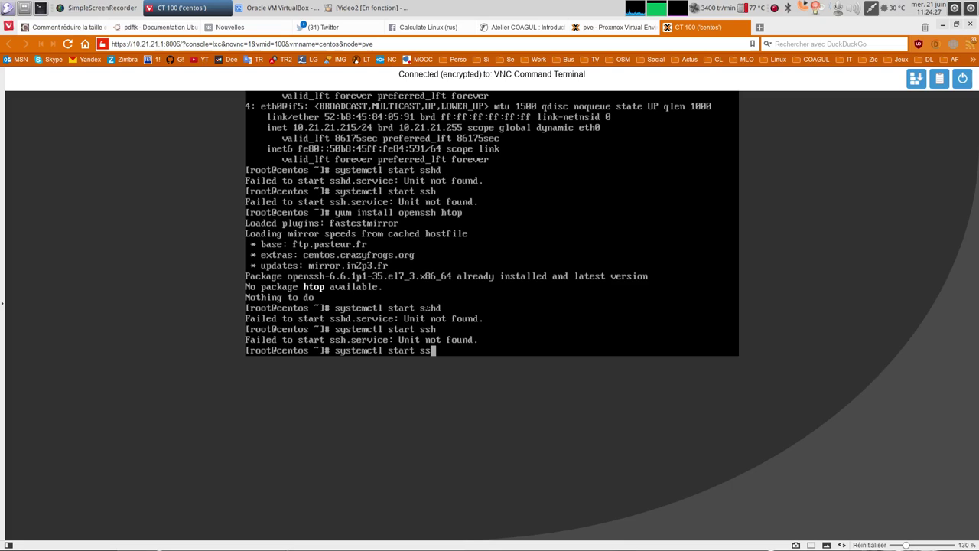
key("BackSpace")
key("BackSpace")
type("openssh")
key("Return")
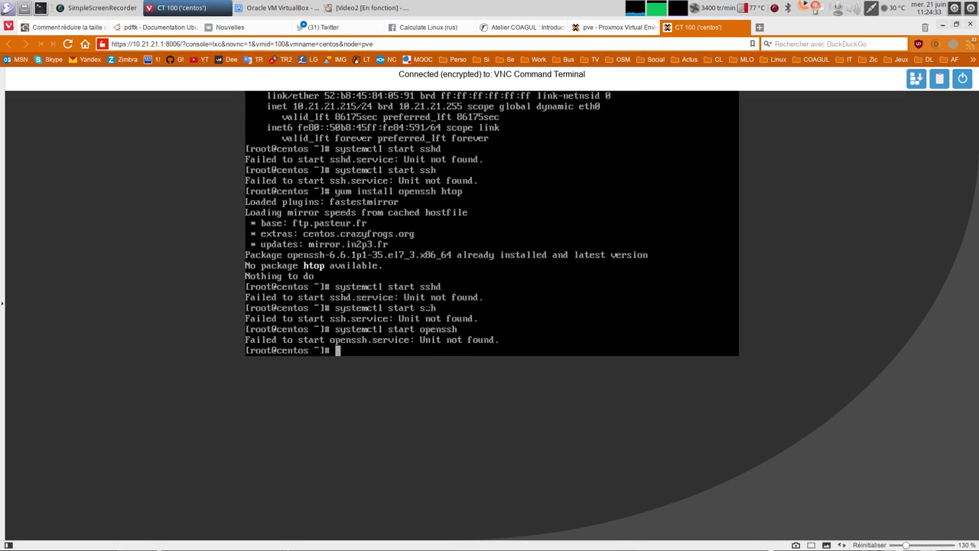
- Search the systemctl unit list for ssh via less, more, then grep ssh
type("/etc/ssh/")
key("BackSpace")
key("BackSpace")
key("BackSpace")
key("BackSpace")
key("ctrl+c")
type("systemc")
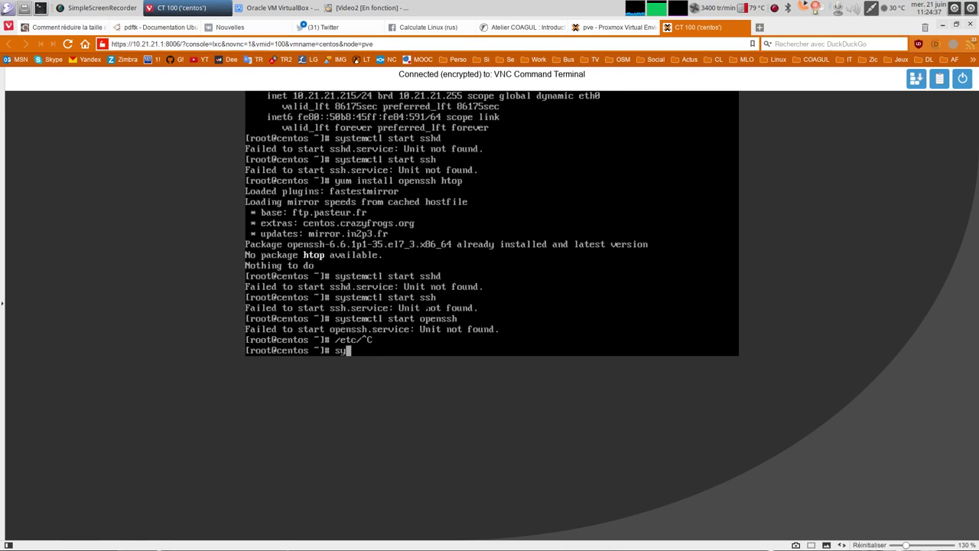
type("tl | less")
key("Return")
key("Up")
key("BackSpace")
key("BackSpace")
key("BackSpace")
key("BackSpace")
type("more")
key("Return")
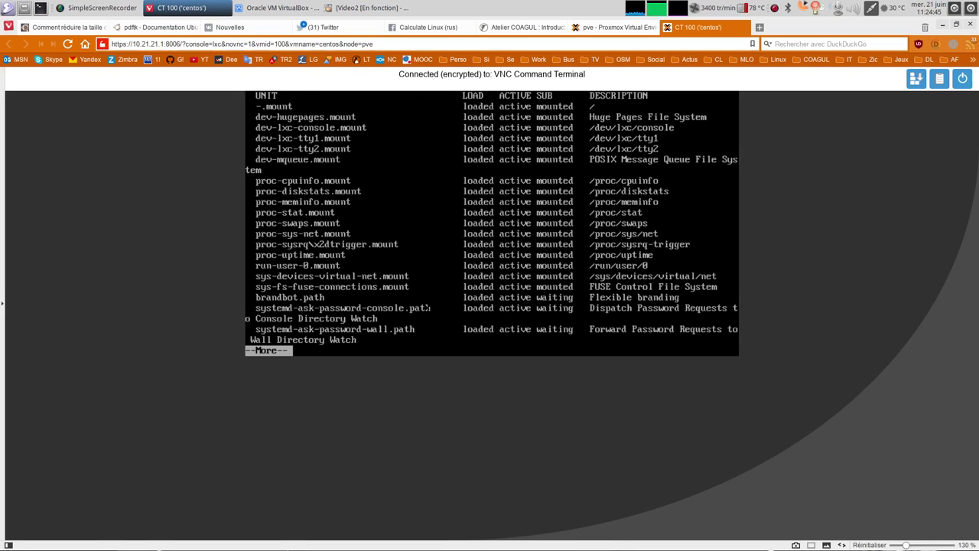
type("/ssh")
key("Return")
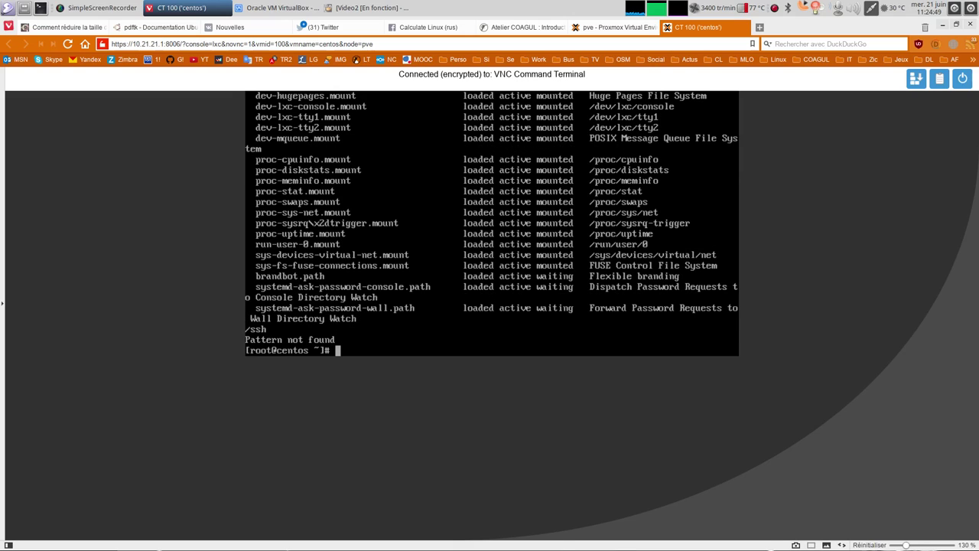
key("Up")
key("BackSpace")
key("BackSpace")
key("BackSpace")
key("BackSpace")
type("grep ssh")
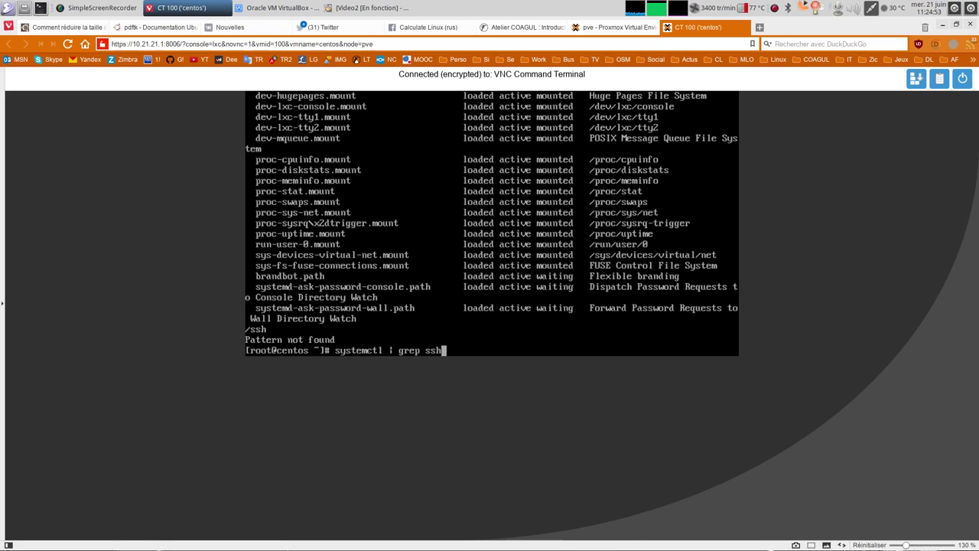
key("Return")
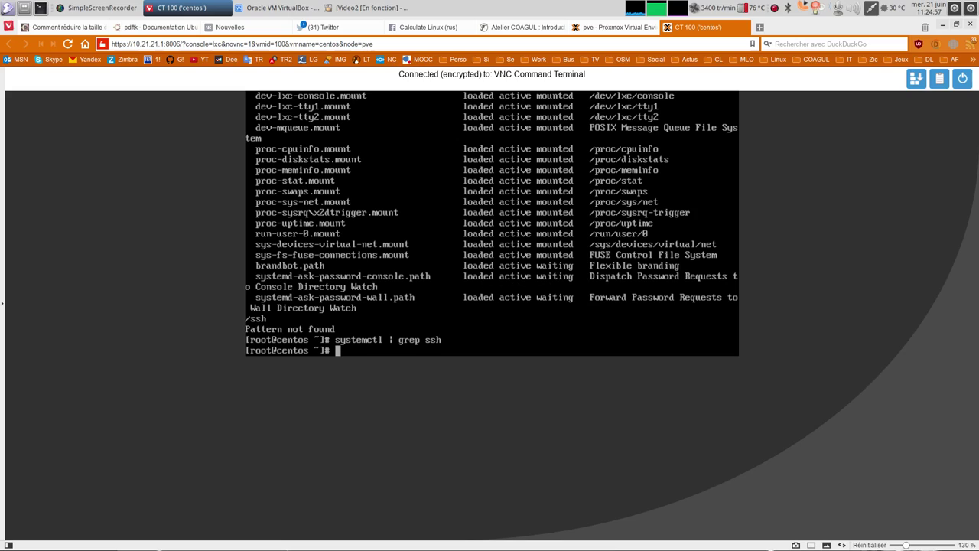
key("Up")
key("Up")
key("Up")
key("Up")
key("Up")
key("Up")
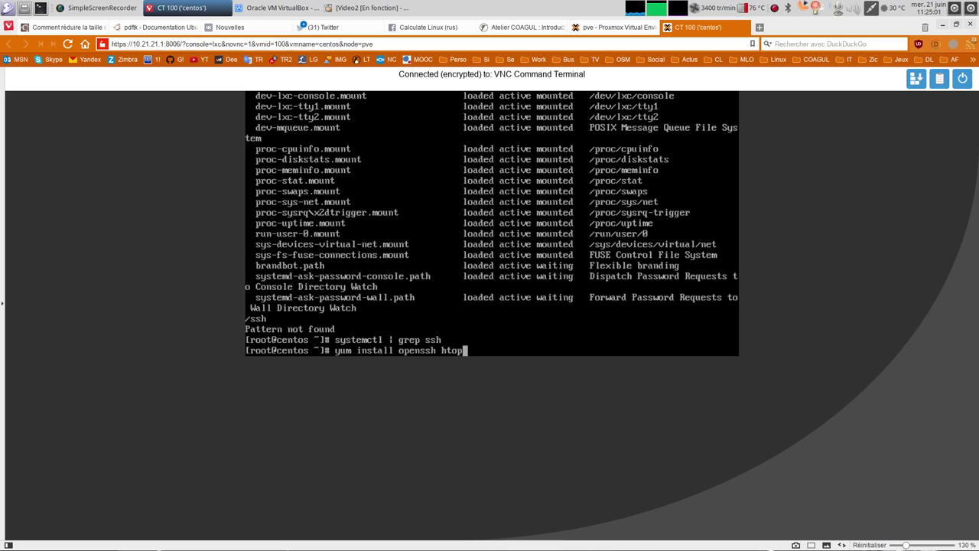
- Install the openssh-server package with yum, confirming with y
key("BackSpace")
key("BackSpace")
key("BackSpace")
key("BackSpace")
key("BackSpace")
type("-server")
key("Return")
type("y")
key("Return")
- Enable the sshd service with systemctl enable sshd
type("systemctl enable ss")
key("BackSpace")
key("BackSpace")
type("sshd")
key("Return")
- Start the sshd service with systemctl start sshd
key("Up")
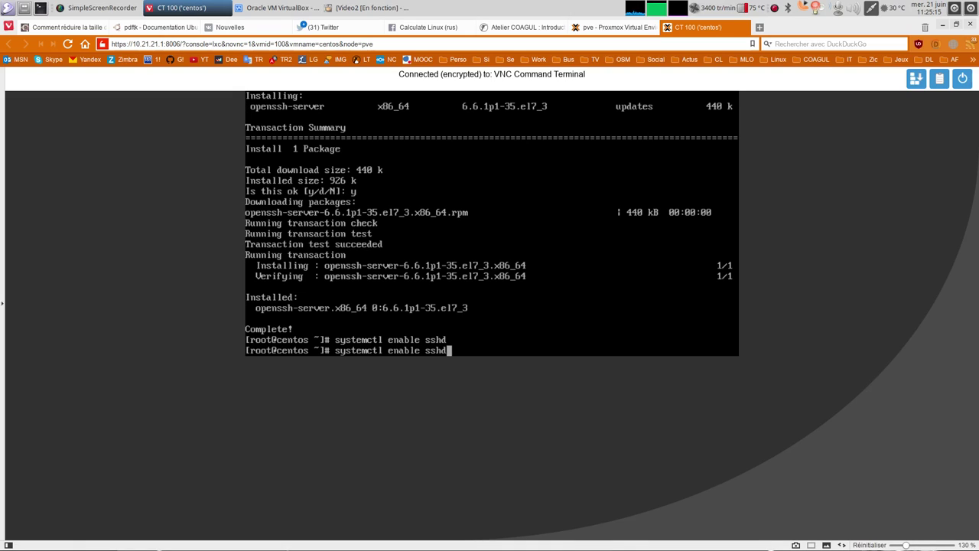
key("ctrl+t")
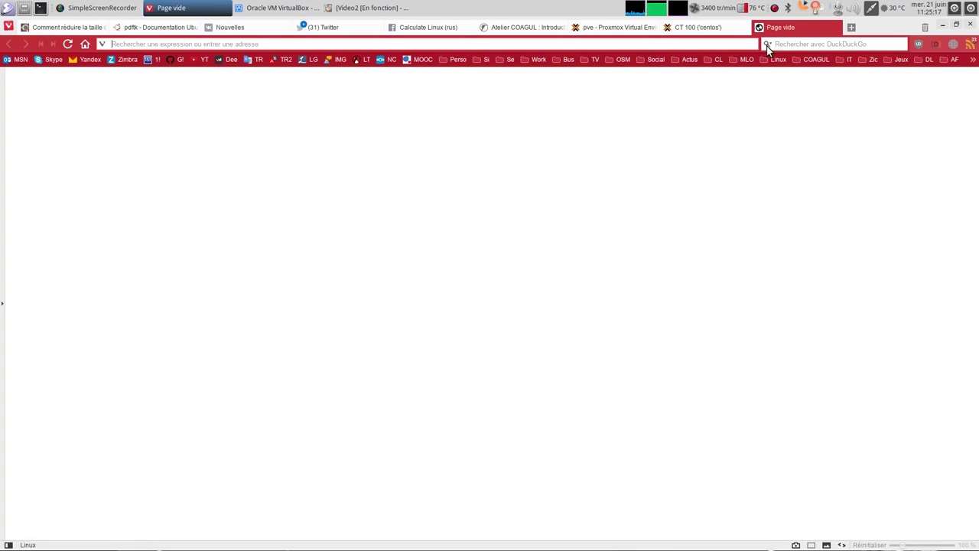
key("ctrl+w")
key("BackSpace")
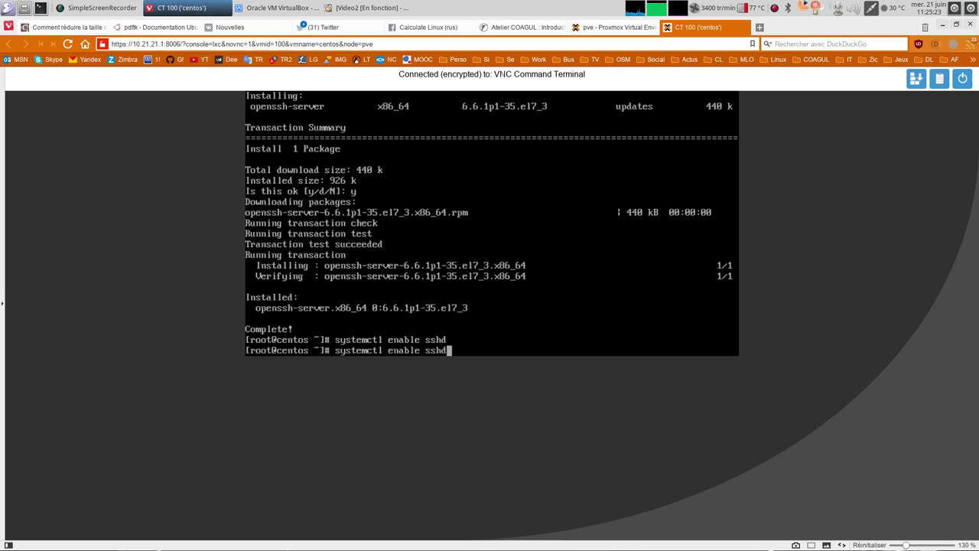
key("ctrl+t")
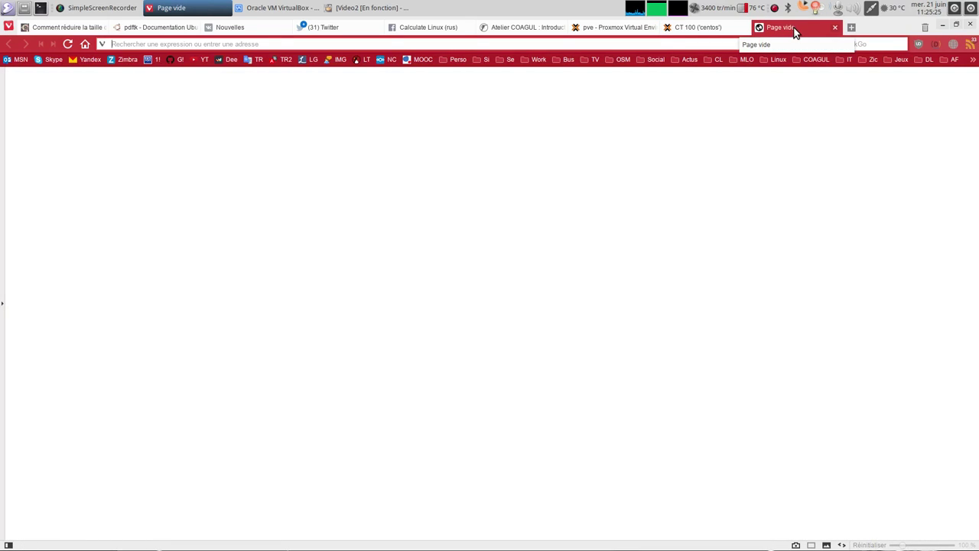
key("ctrl+w")
key("BackSpace")
key("BackSpace")
key("BackSpace")
key("BackSpace")
key("BackSpace")
key("BackSpace")
key("BackSpace")
key("BackSpace")
key("BackSpace")
key("BackSpace")
key("BackSpace")
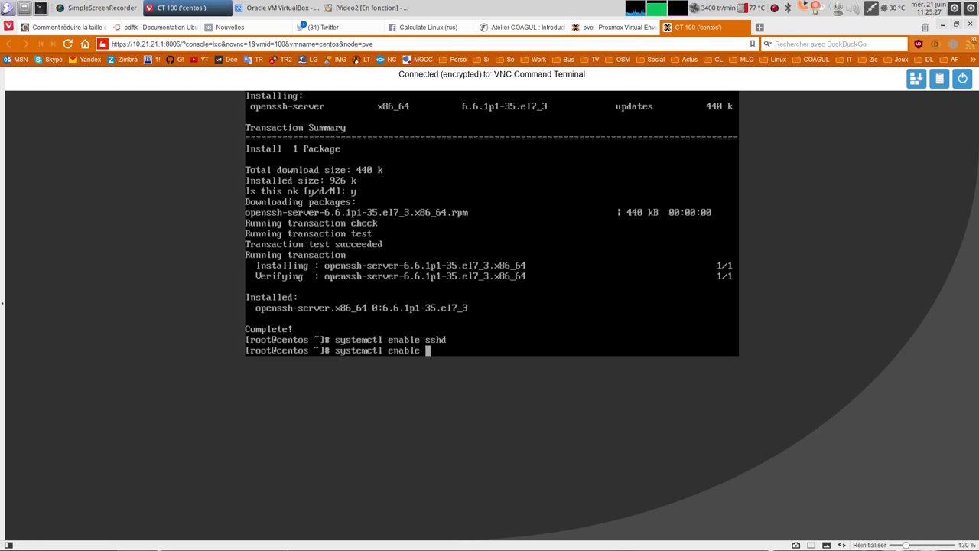
type("start sshd")
key("Return")
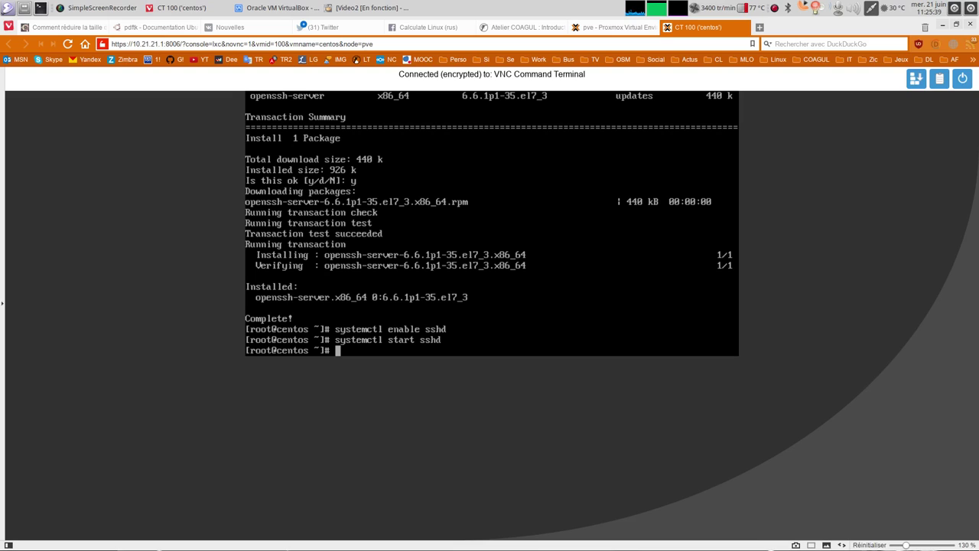
key("F12")
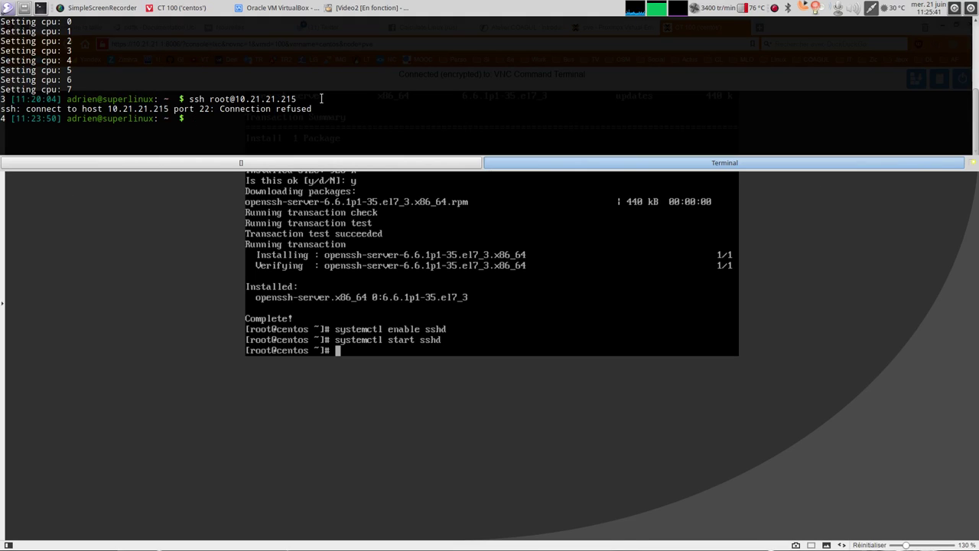
- Try systemctl enable/start sshd in the local terminal, which fails there
type("systemct")
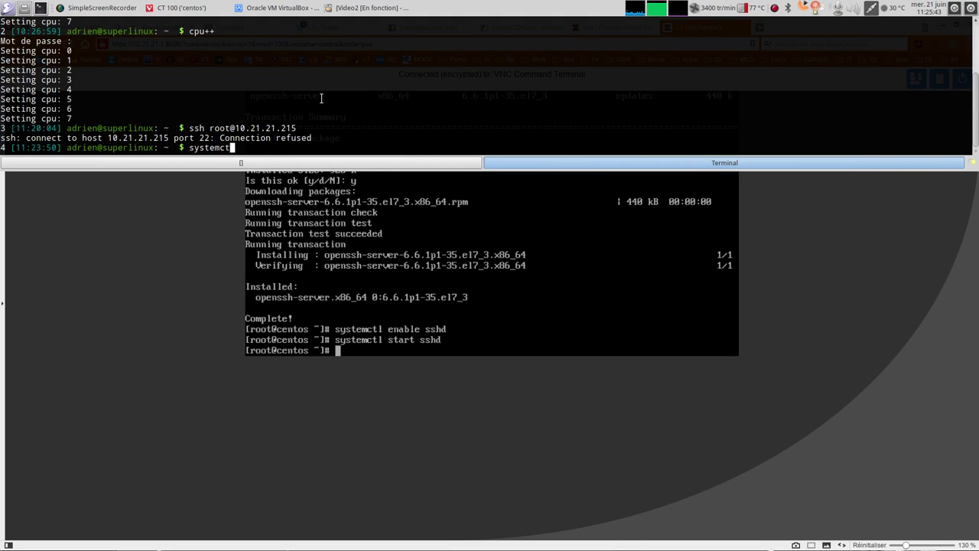
type("l enable sshd")
key("Return")
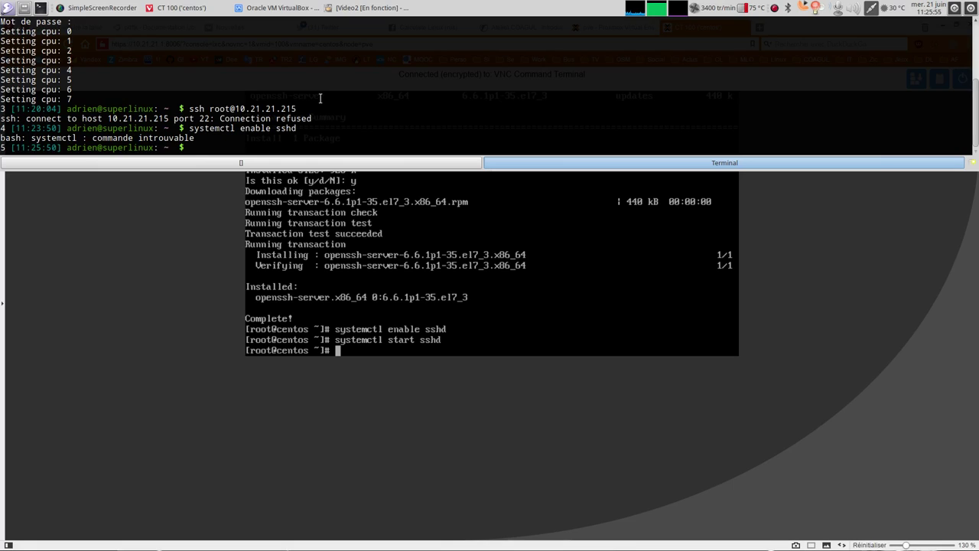
key("Up")
key("alt+t")
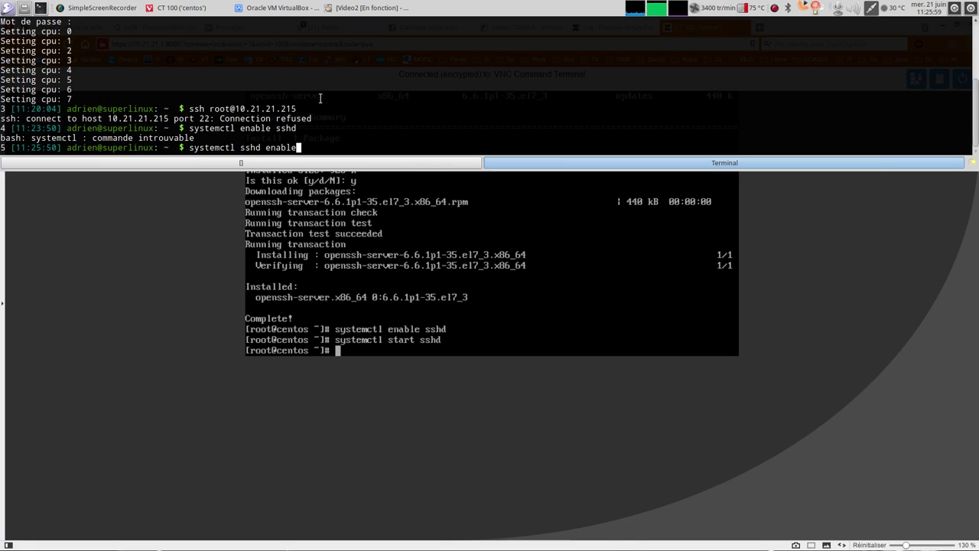
key("alt+t")
key("alt+t")
key("BackSpace")
key("BackSpace")
key("BackSpace")
key("BackSpace")
key("BackSpace")
key("BackSpace")
type("start")
key("alt+t")
- Log in over SSH as root to 10.21.21.215, then log out and hide the terminal
key("Up")
key("Up")
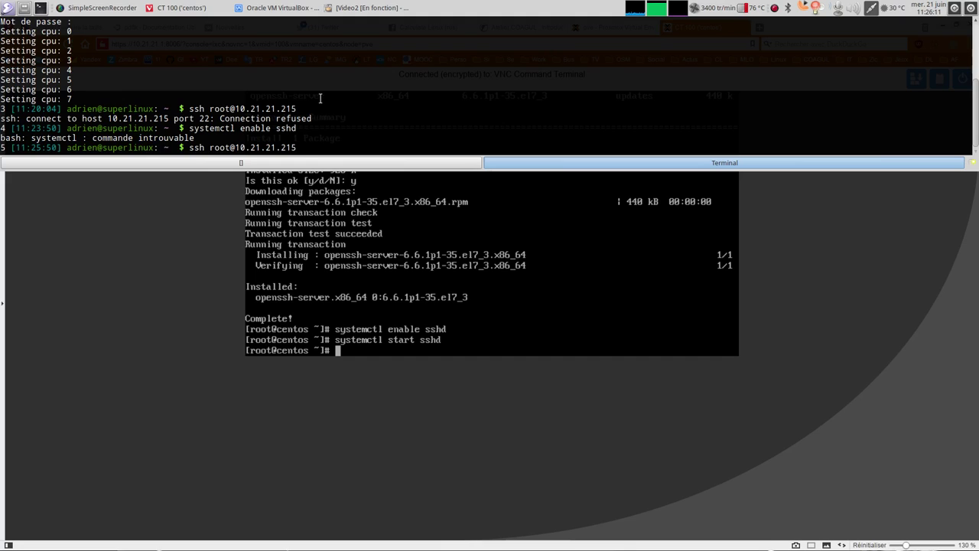
key("Return")
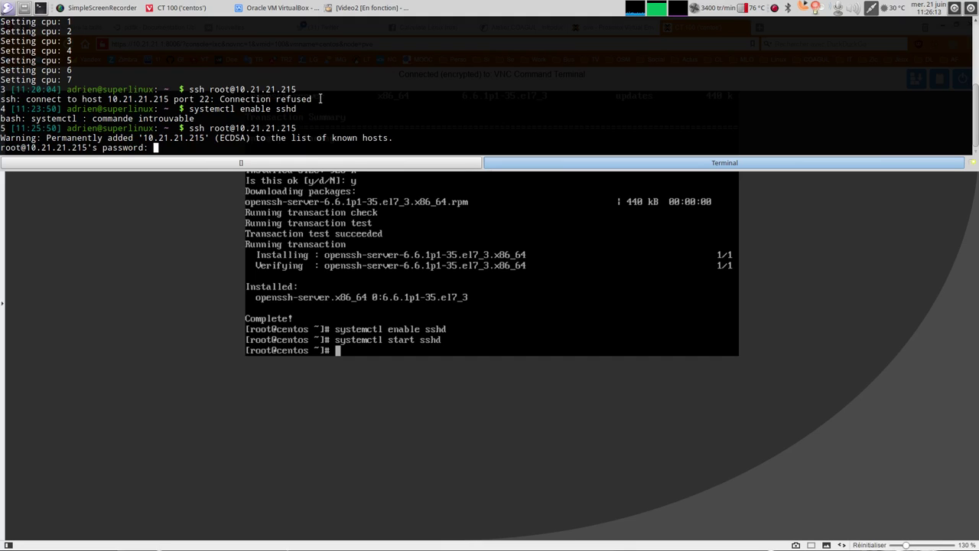
key("Return")
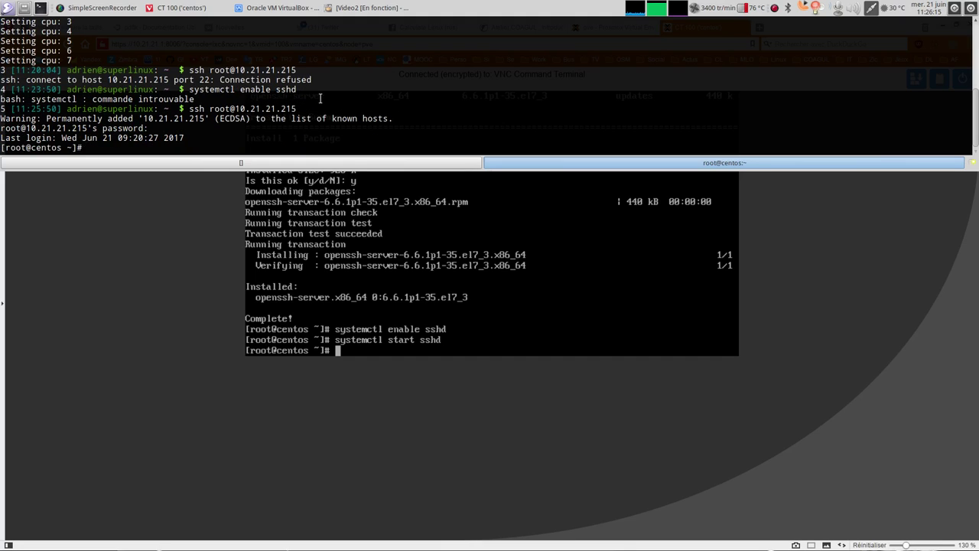
key("Return")
key("Return")
key("Return")
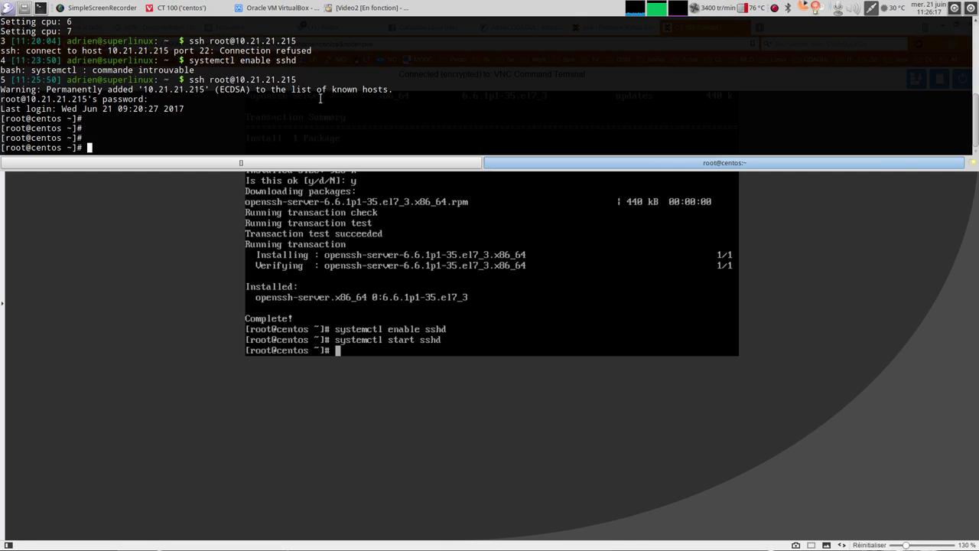
key("ctrl+d")
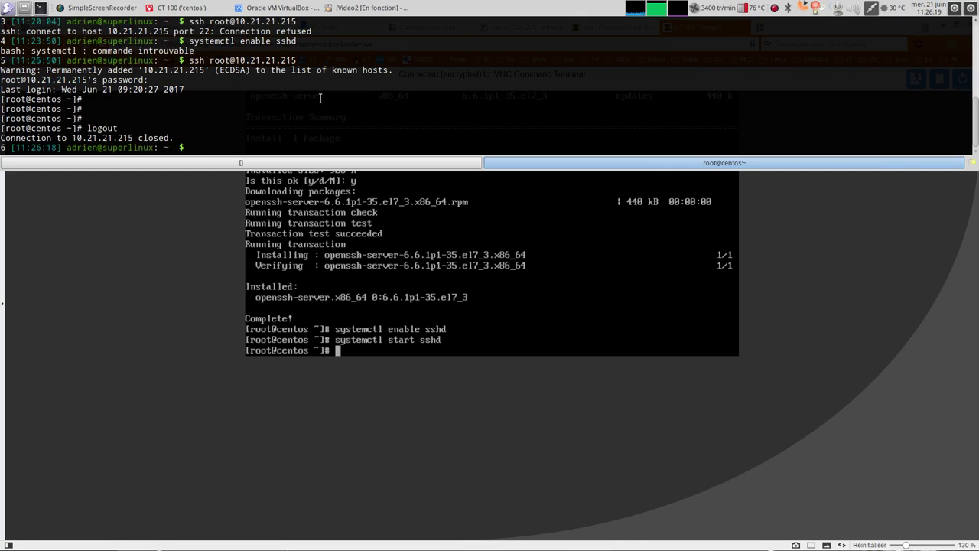
key("F12")
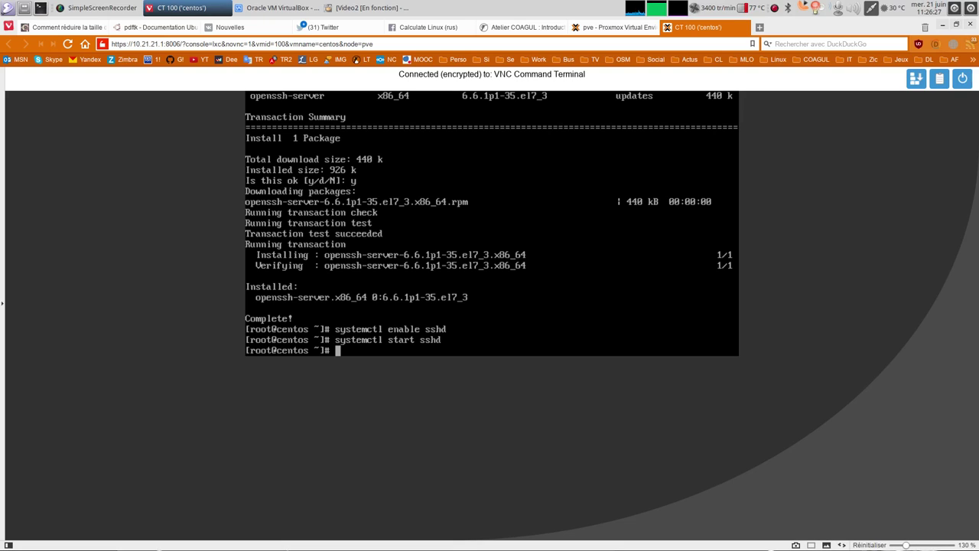
- Install httpd with yum in the CT 100 console, confirm with y, then run ip a
type("yum install")
type("tpd")
key("Return")
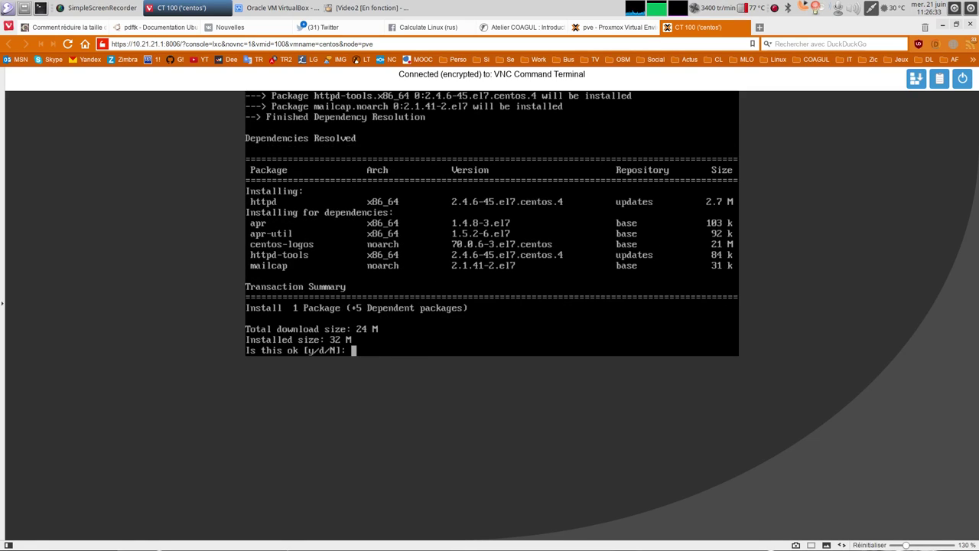
type("y")
key("Return")
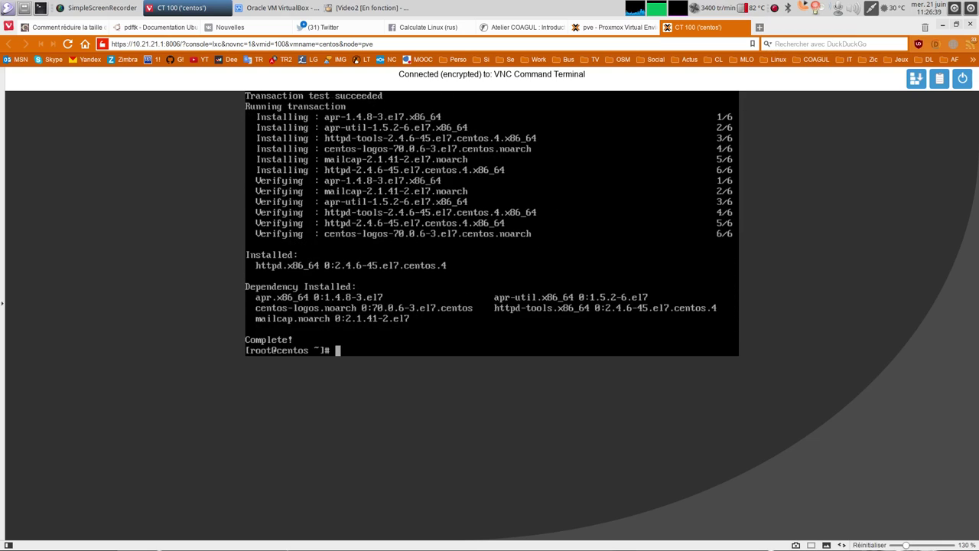
type("ip a")
key("Return")
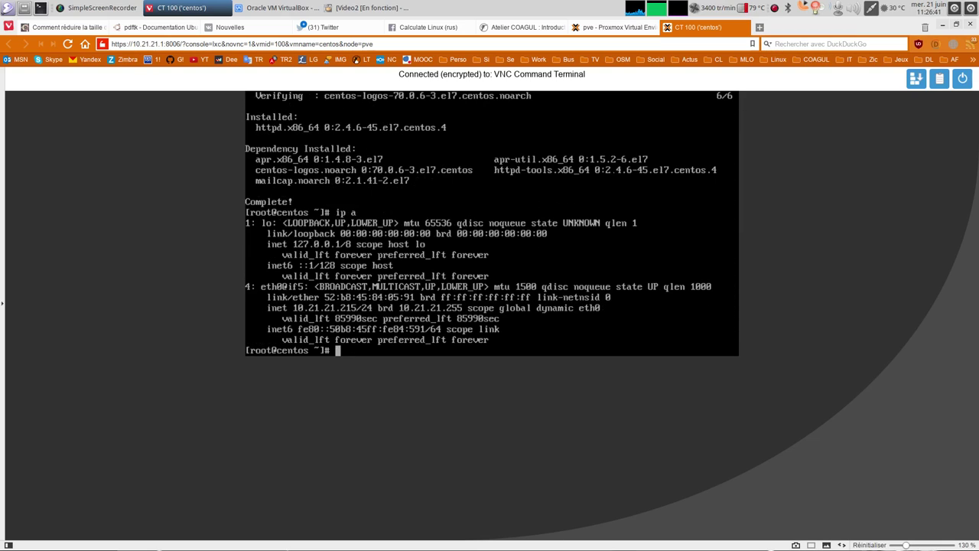
- Open a new Vivaldi tab and load the address 10.21.21.251
left_click(759, 27)
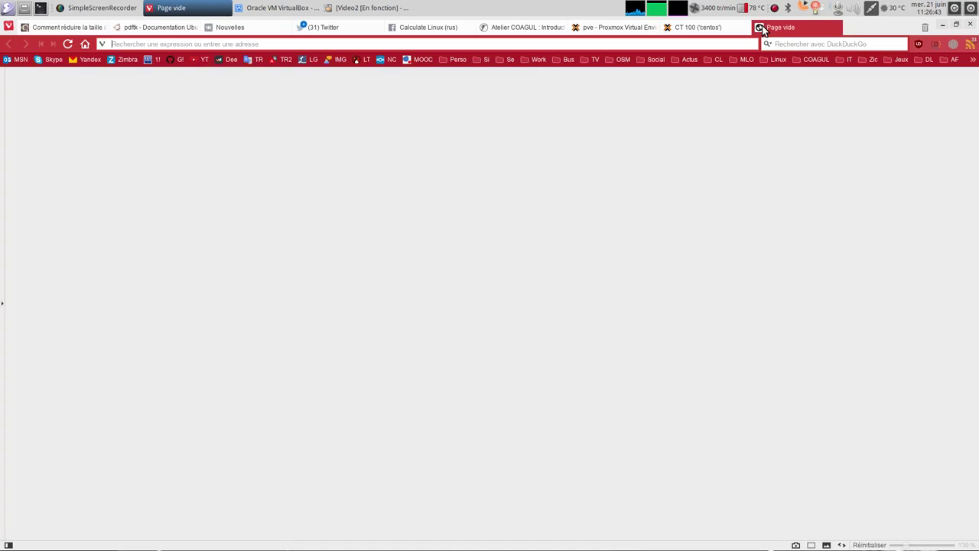
type("10.21.21.2")
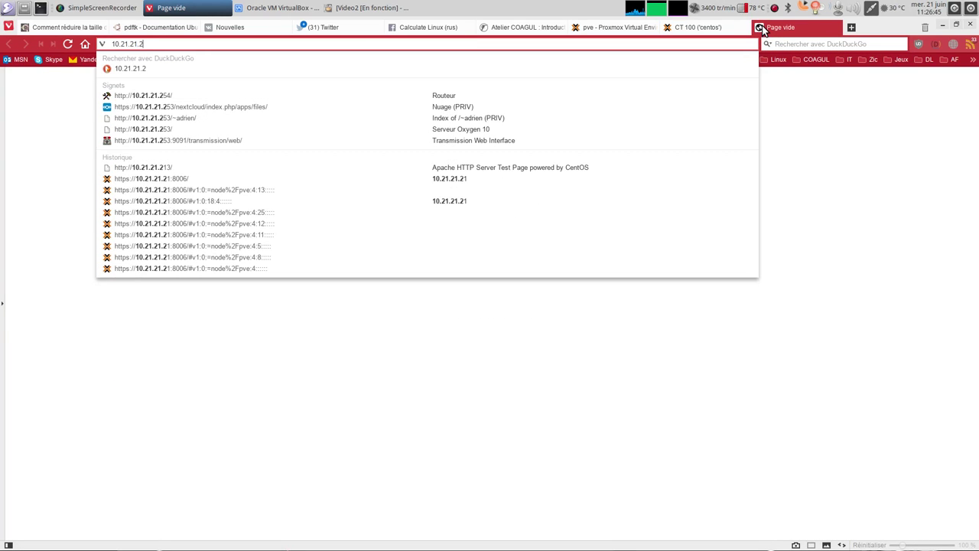
type("51")
key("Return")
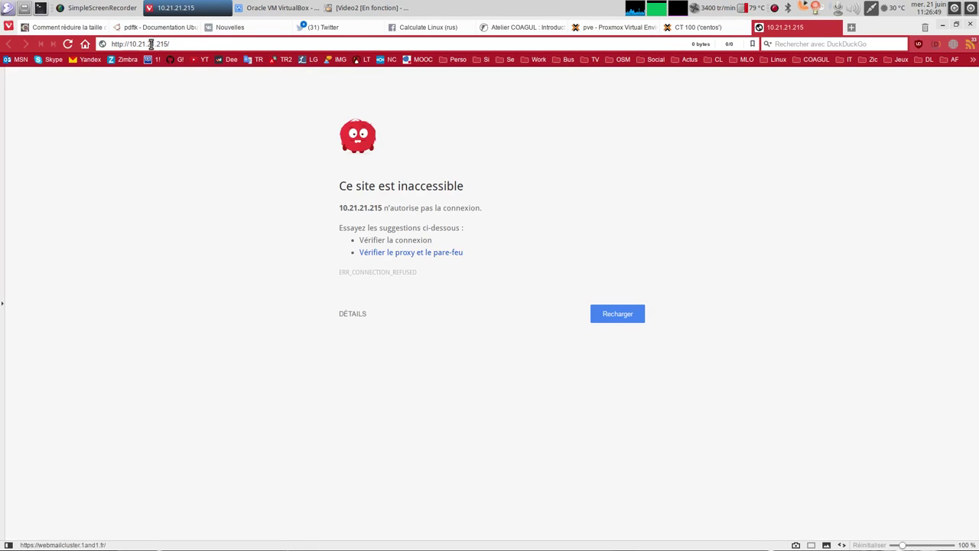
- Start httpd, reload 10.21.21.215 to see Apache's Testing 123.. page, then type cd /var/www/
left_click(713, 28)
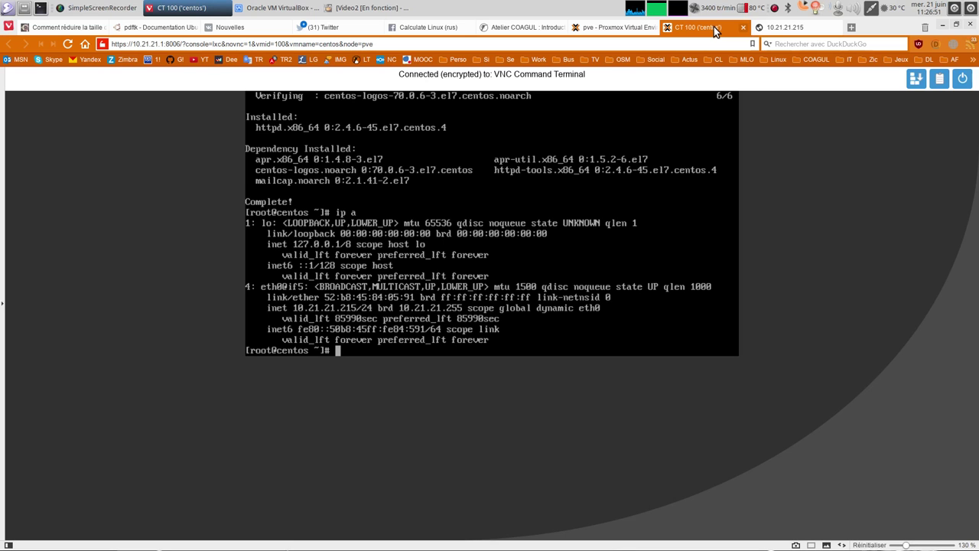
type("systemctl start httpd")
key("Return")
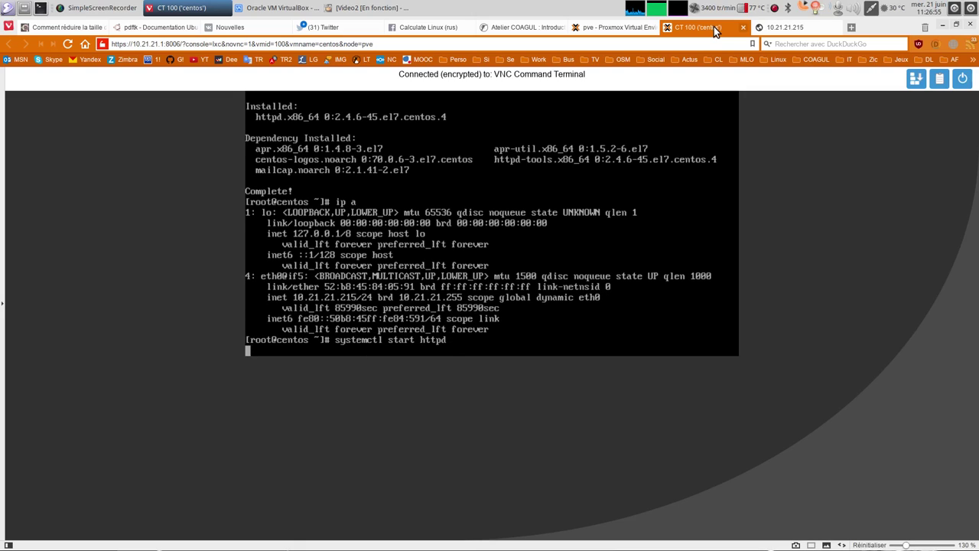
left_click(788, 28)
key("F5")
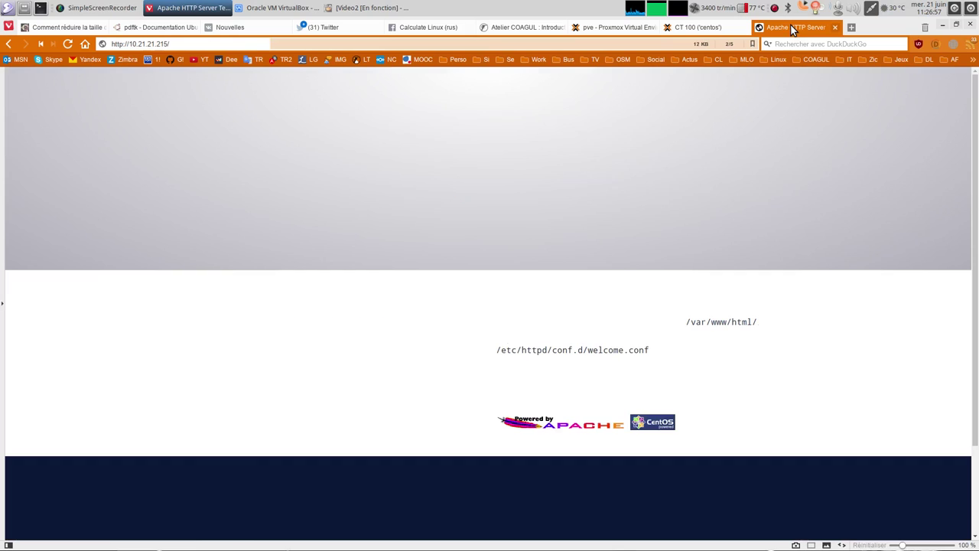
left_click_drag(447, 228, 666, 225)
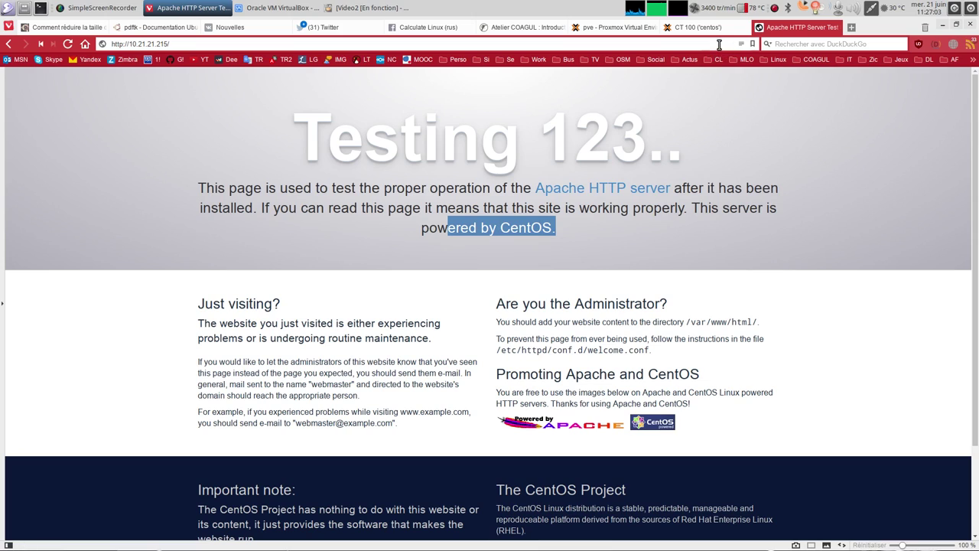
left_click(694, 26)
type("cd /var/www/")
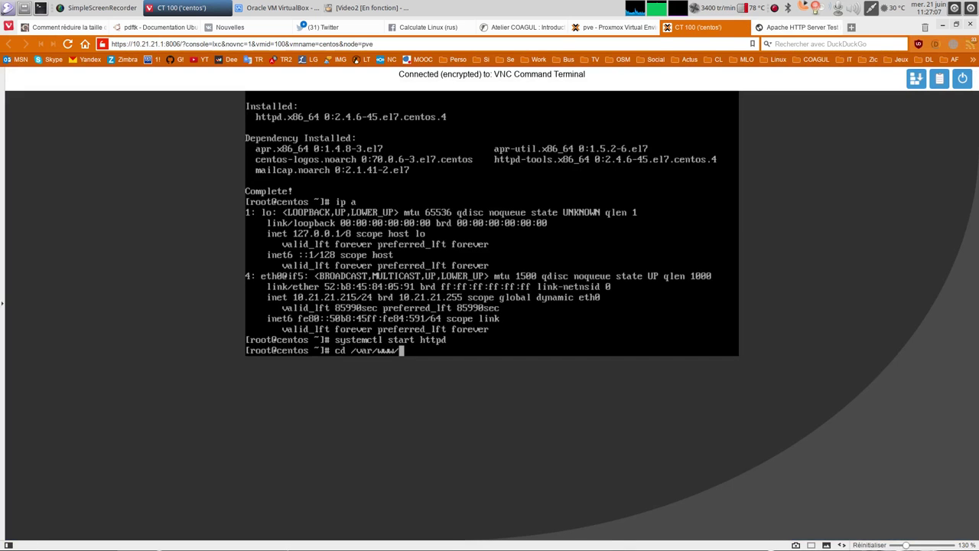
- Change into /var/www/html in the container console
key("Tab")
key("Tab")
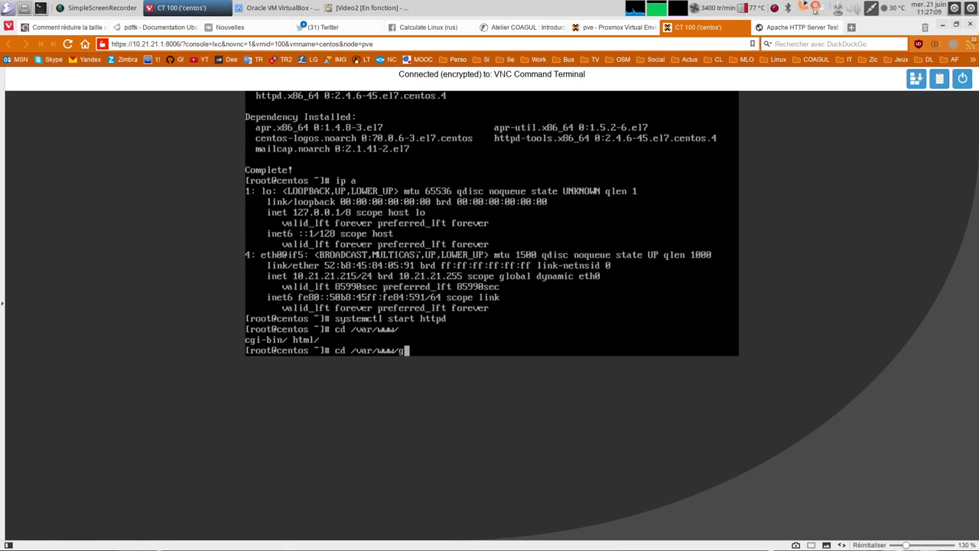
type("h")
key("Tab")
key("Return")
type("vi")
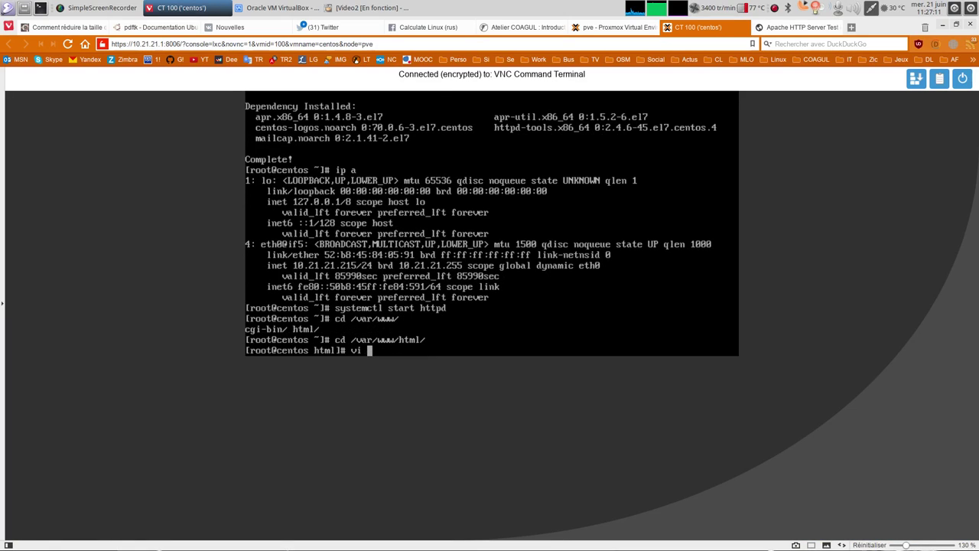
key("Return")
type(":q")
key("Return")
- Create index.html containing coucou with vi and save it
type("vi ")
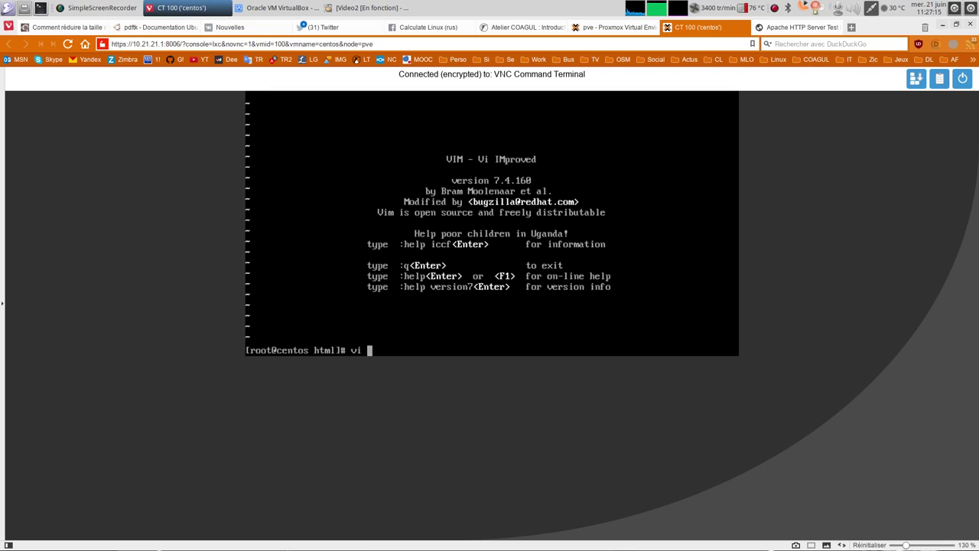
type("index.html")
key("Return")
type("icoucou")
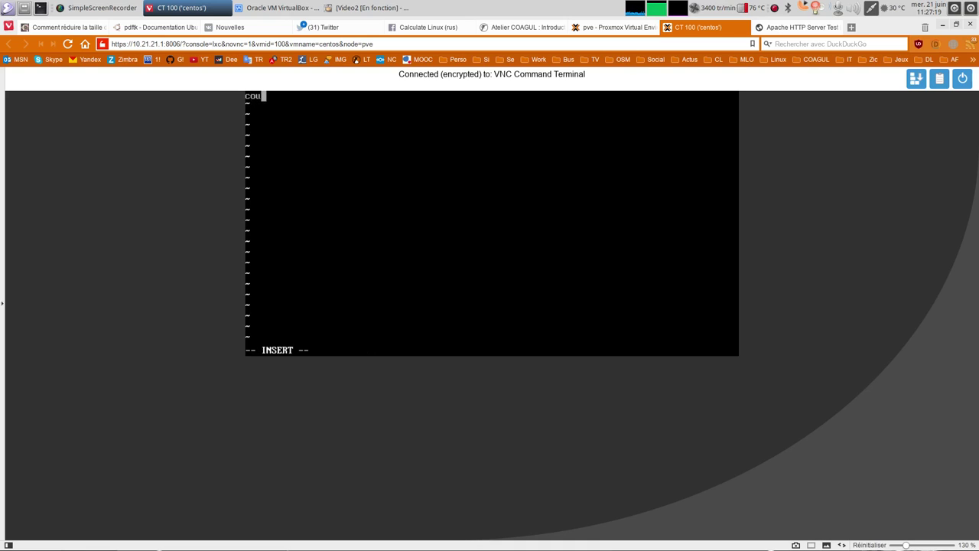
key("Escape")
type(":wq")
key("Return")
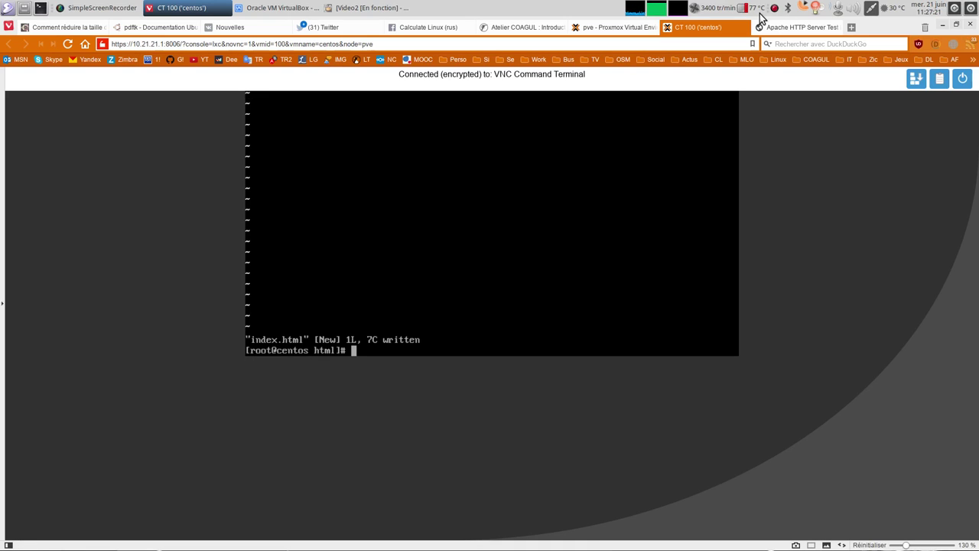
- Reload 10.21.21.215 to confirm it shows coucou, then return to the Proxmox page
left_click(774, 28)
key("F5")
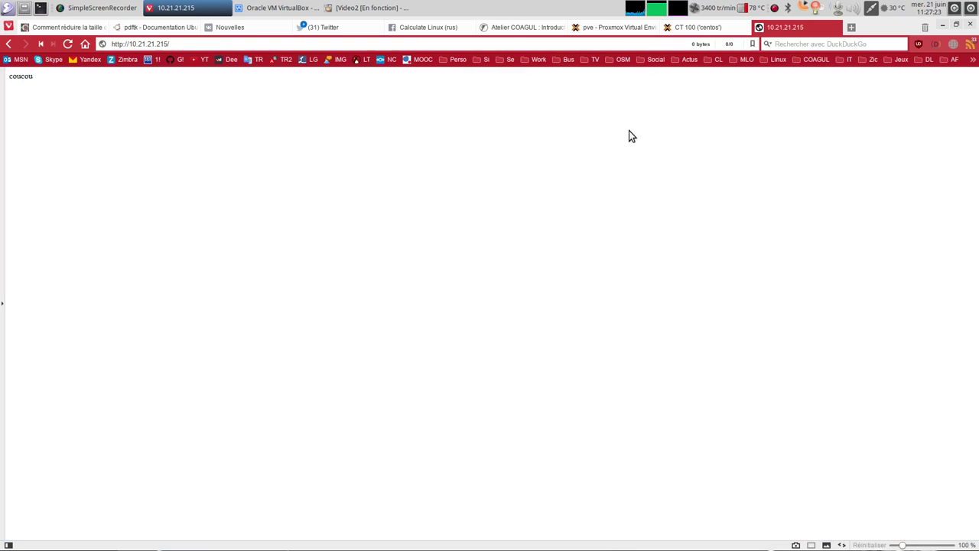
left_click(698, 29)
left_click(597, 26)
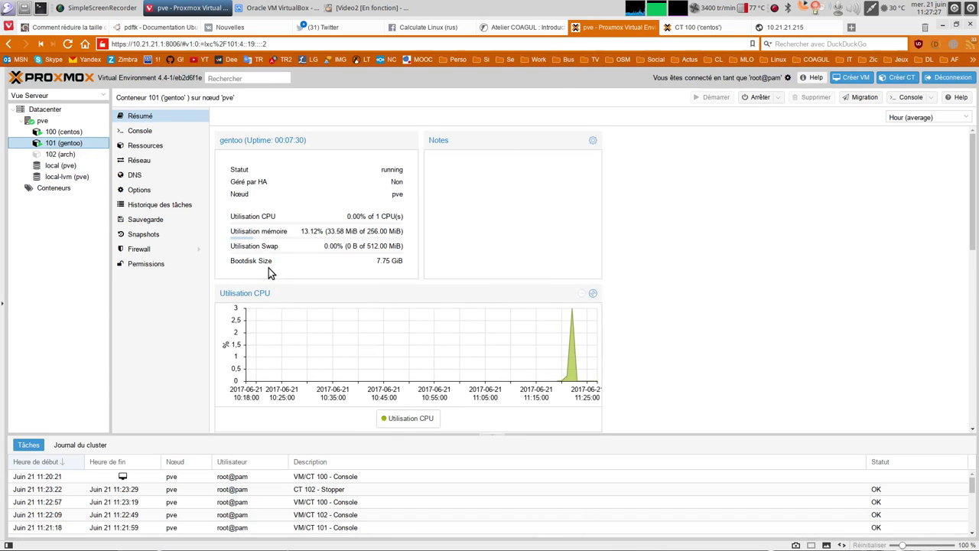
- Create a snapshot named avant_maj from container 101's Snapshots panel
left_click(151, 234)
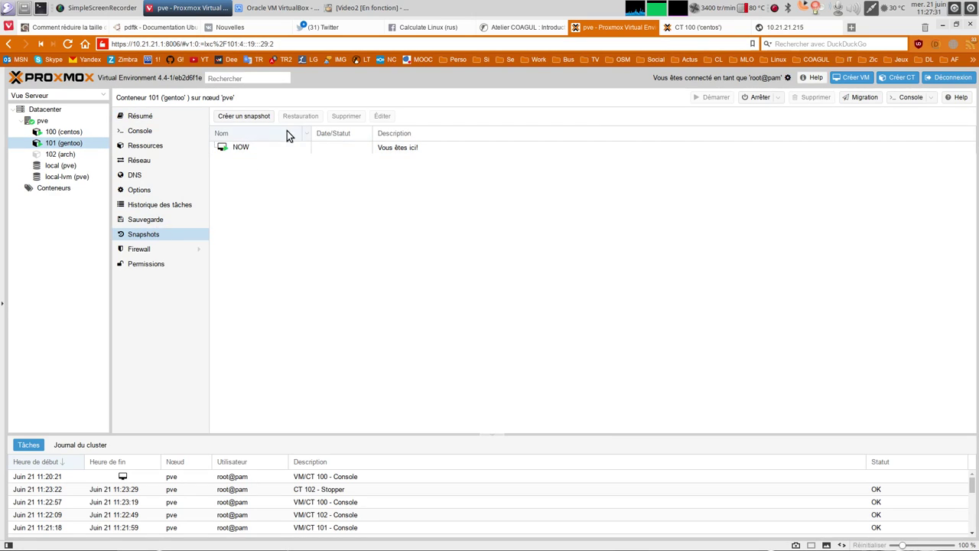
left_click(252, 118)
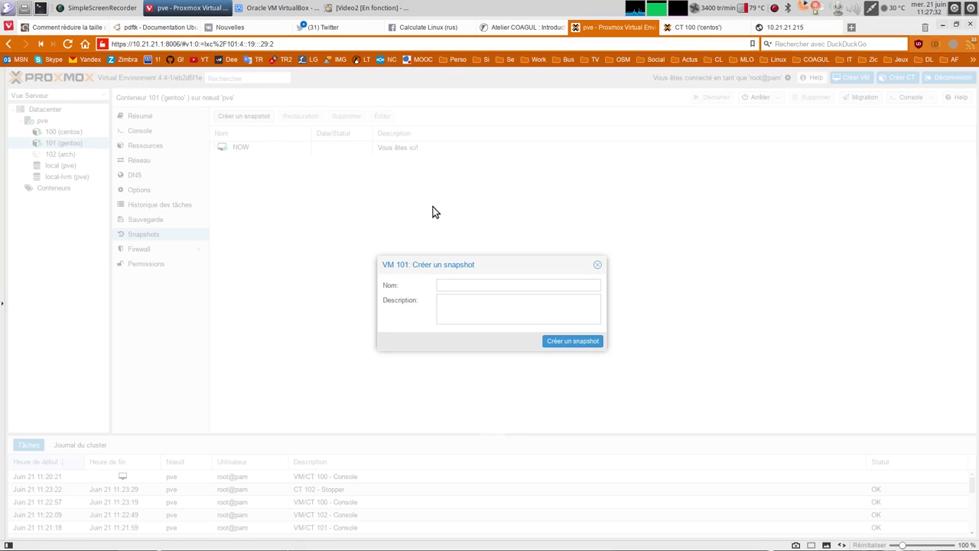
left_click(486, 287)
type("avant maj")
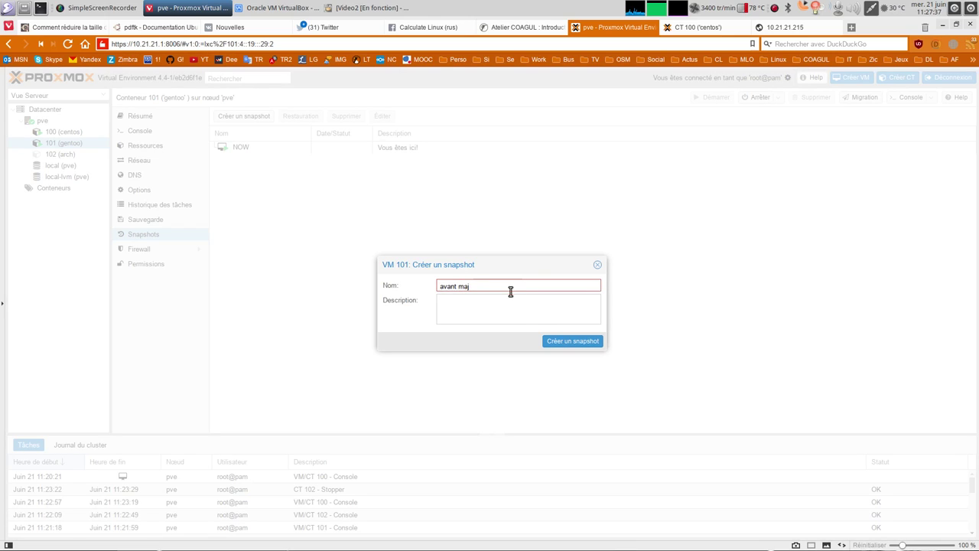
left_click(563, 342)
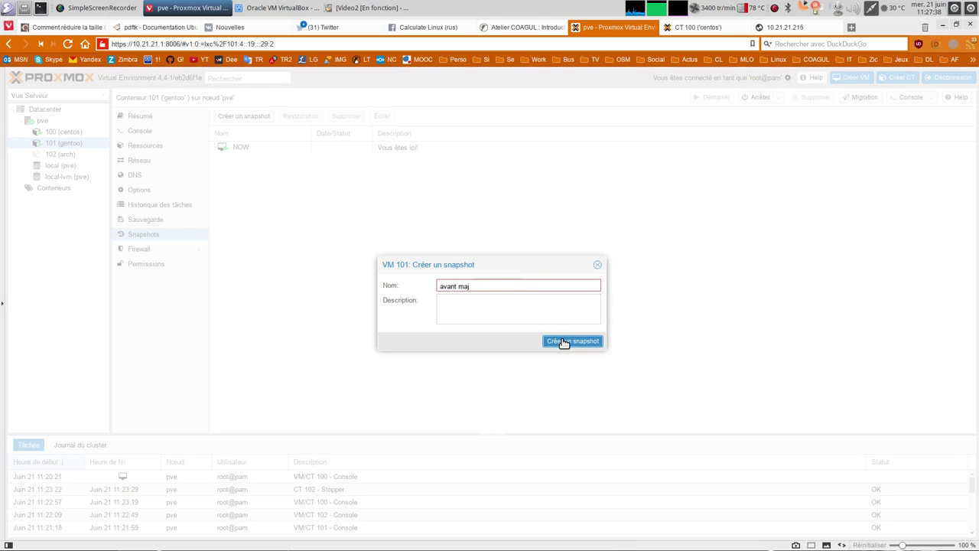
left_click(457, 286)
key("BackSpace")
type("_")
left_click(577, 342)
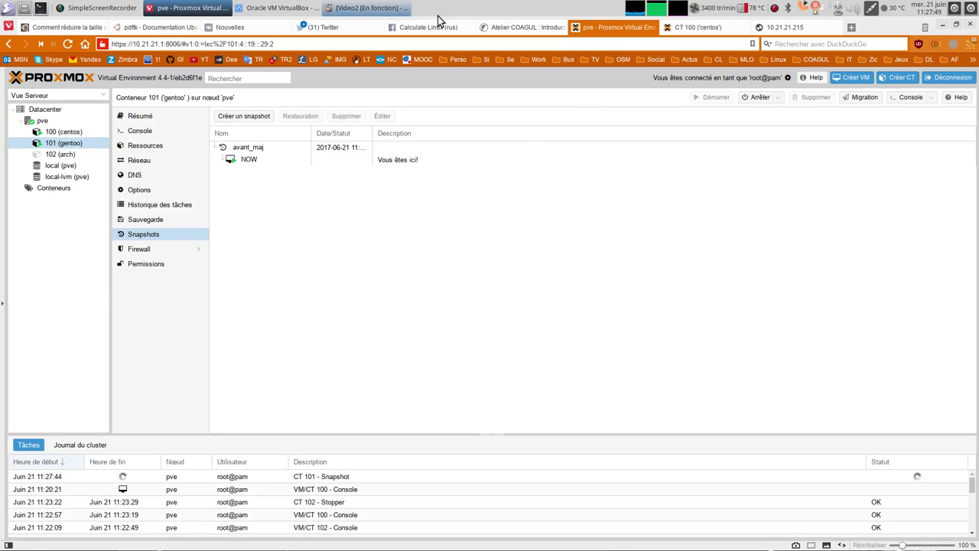
- Delete index.html in the centos container's web root with rm
left_click(696, 27)
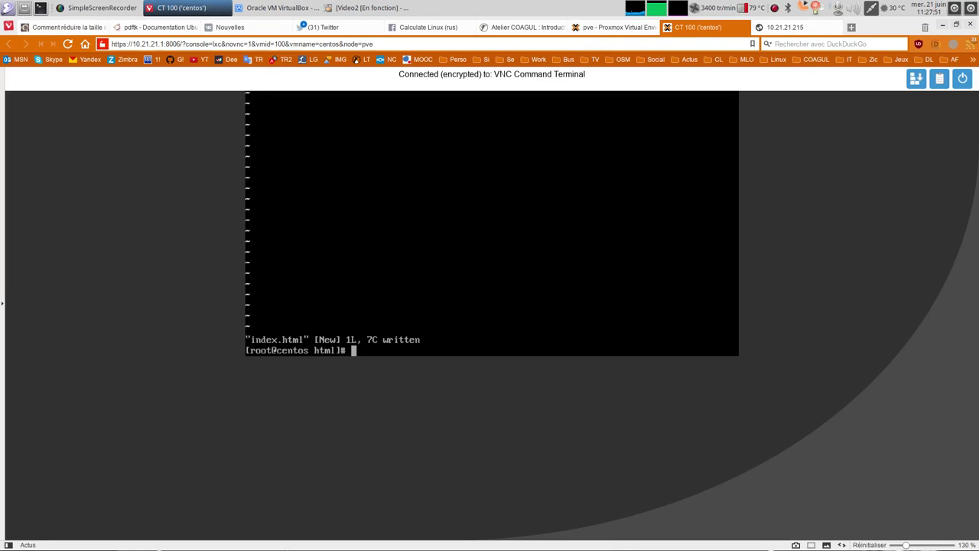
type("rm index.html")
key("Return")
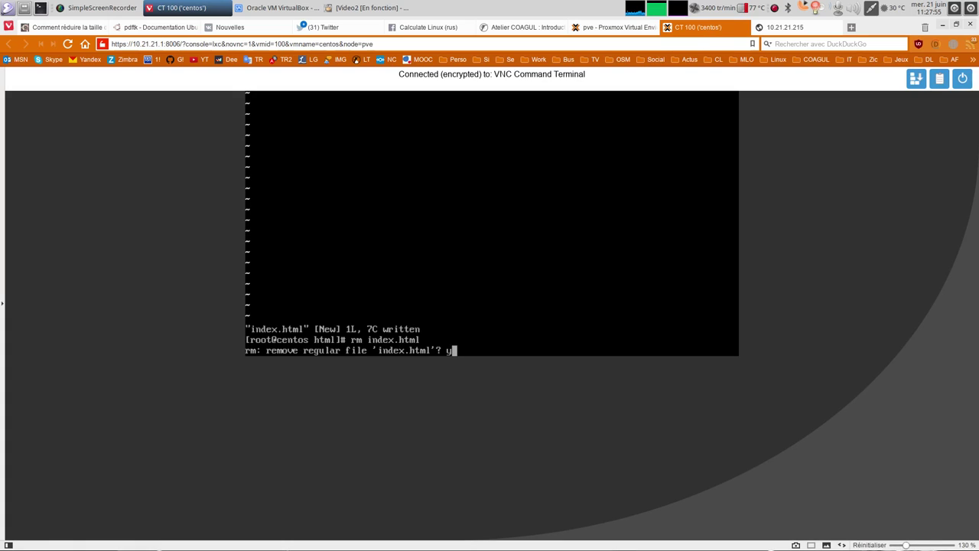
key("Return")
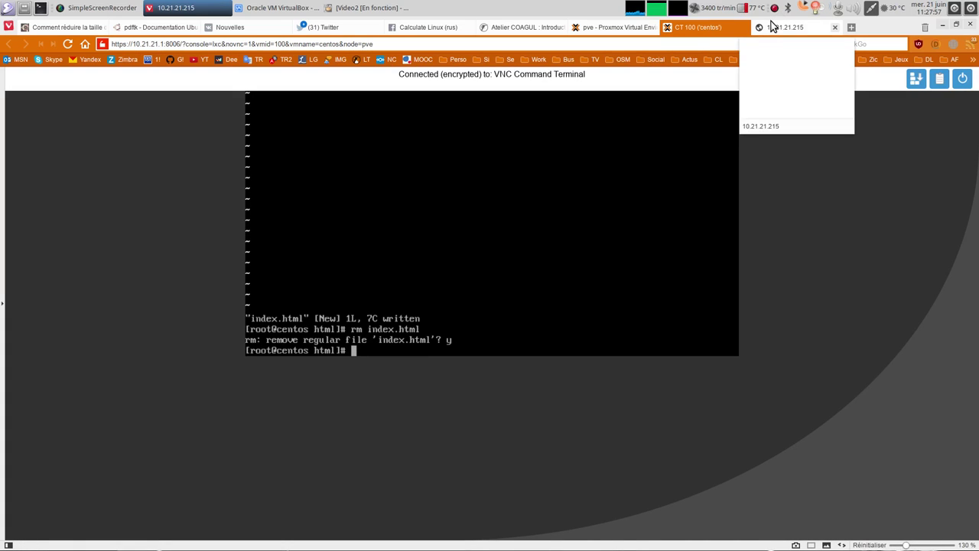
- Reload 10.21.21.215 to confirm the Apache test page is back, then return to Proxmox
left_click(780, 27)
key("F5")
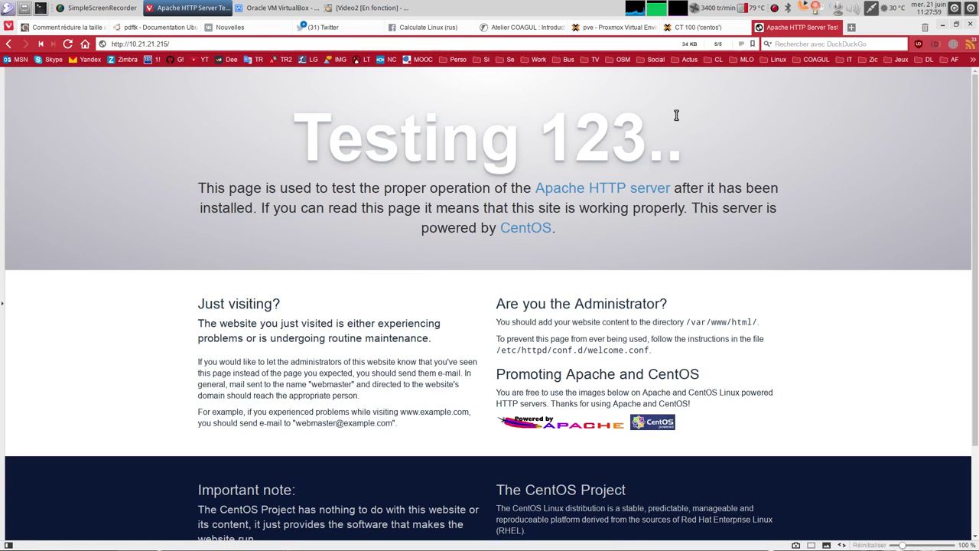
left_click(683, 29)
left_click(615, 27)
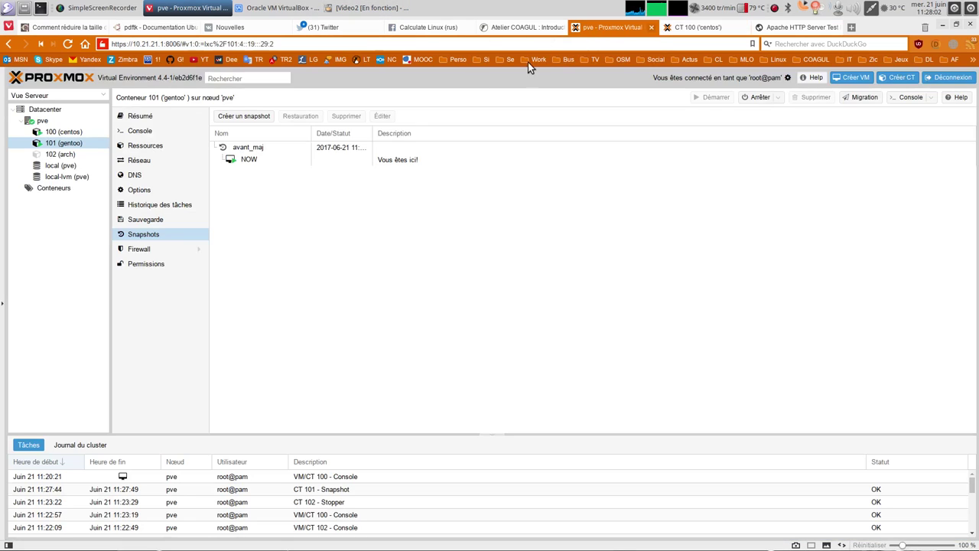
- Roll container 101 (gentoo) back to its avant_maj snapshot
left_click(262, 151)
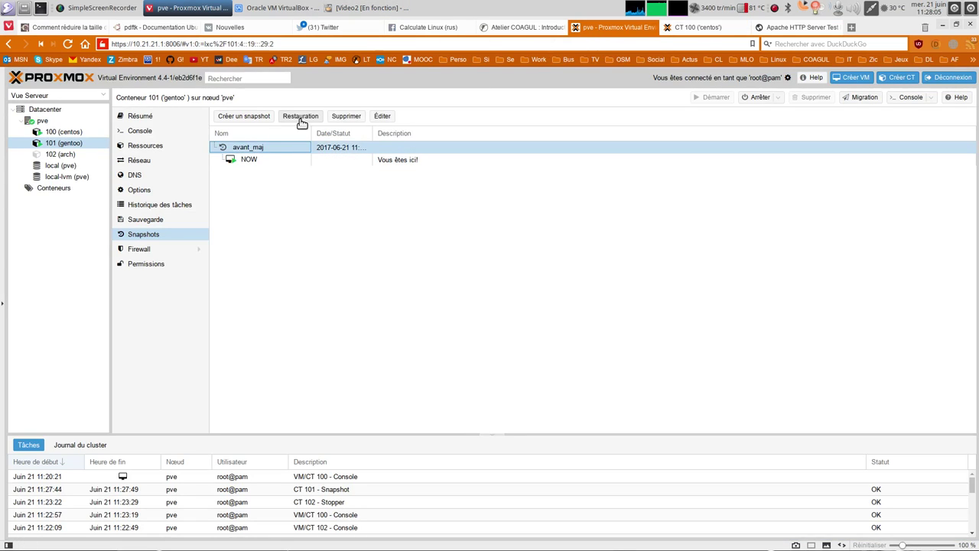
left_click(300, 116)
left_click(472, 326)
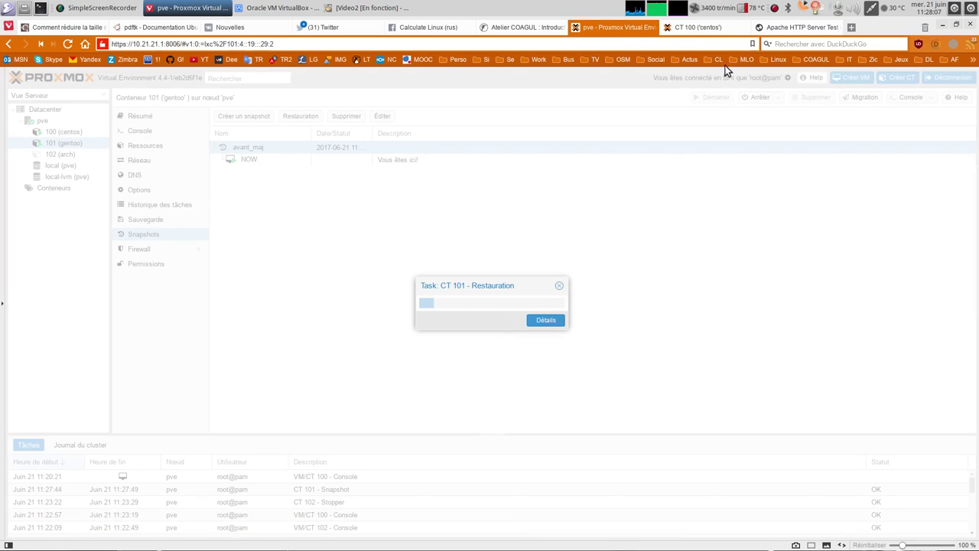
- Run ls in the CT 100 console to confirm the web folder is empty
left_click(707, 29)
key("Return")
key("Return")
key("Return")
key("Return")
key("Return")
key("Return")
key("Return")
key("Return")
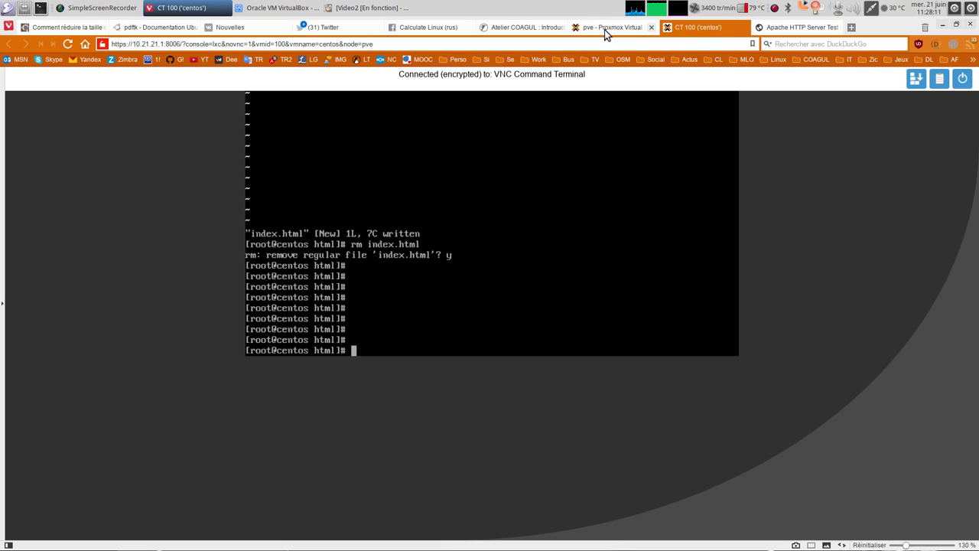
type("ls")
key("Return")
left_click(600, 29)
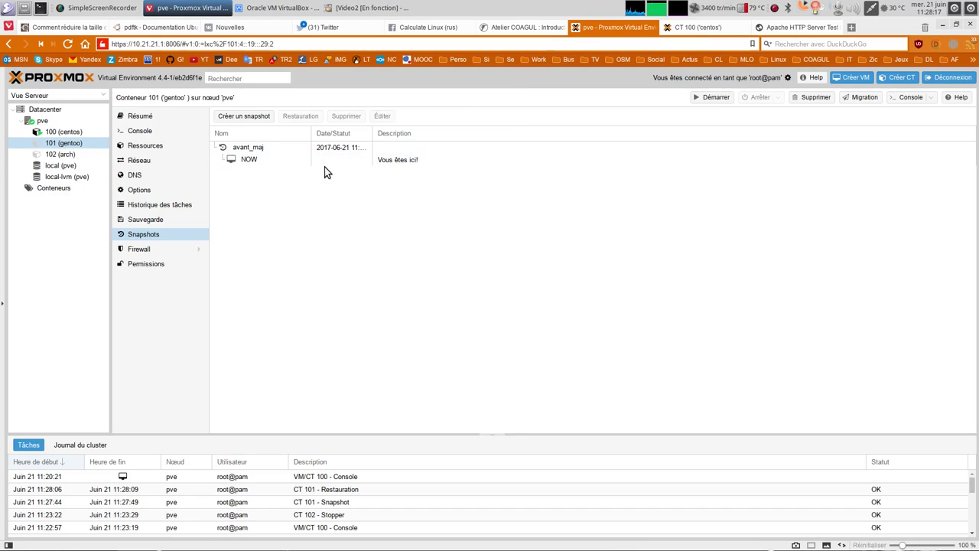
- Recreate index.html in container 100 with vi, containing an <h1> coucou heading
left_click(70, 133)
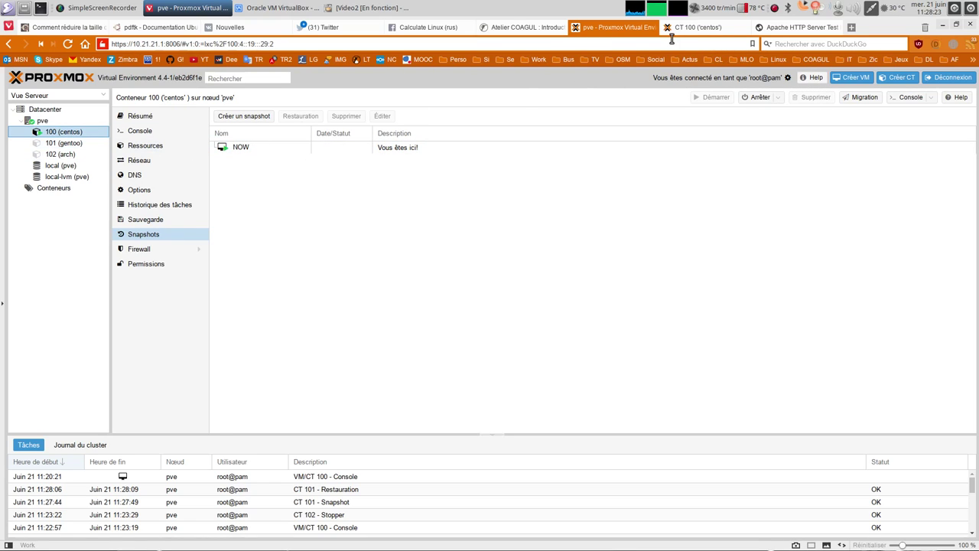
left_click(697, 27)
key("Up")
key("Up")
key("Up")
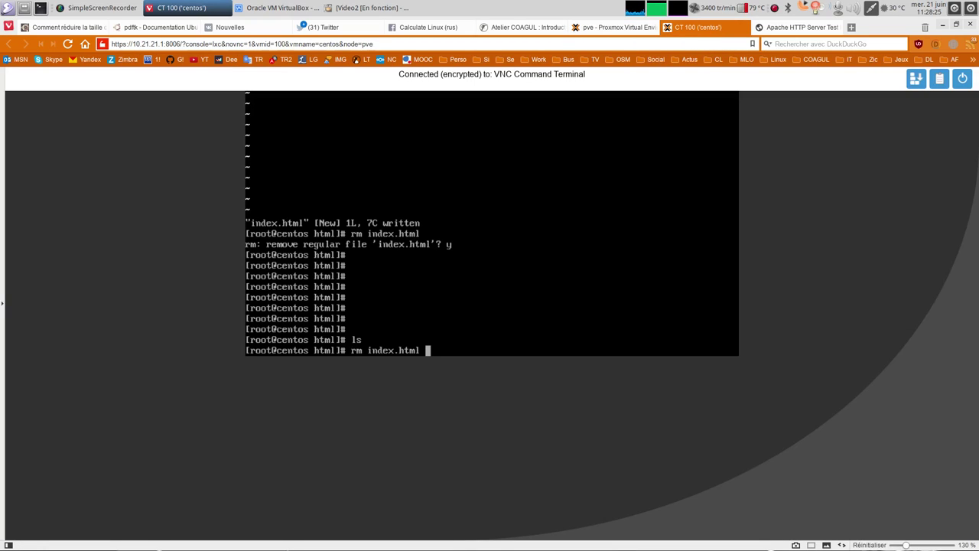
key("Return")
key("i")
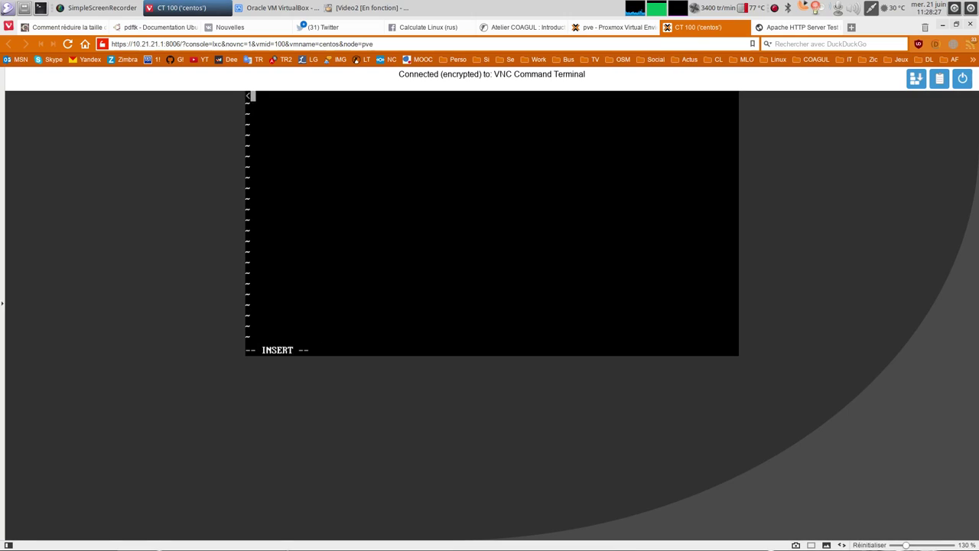
type("<h1> coucou </h1>")
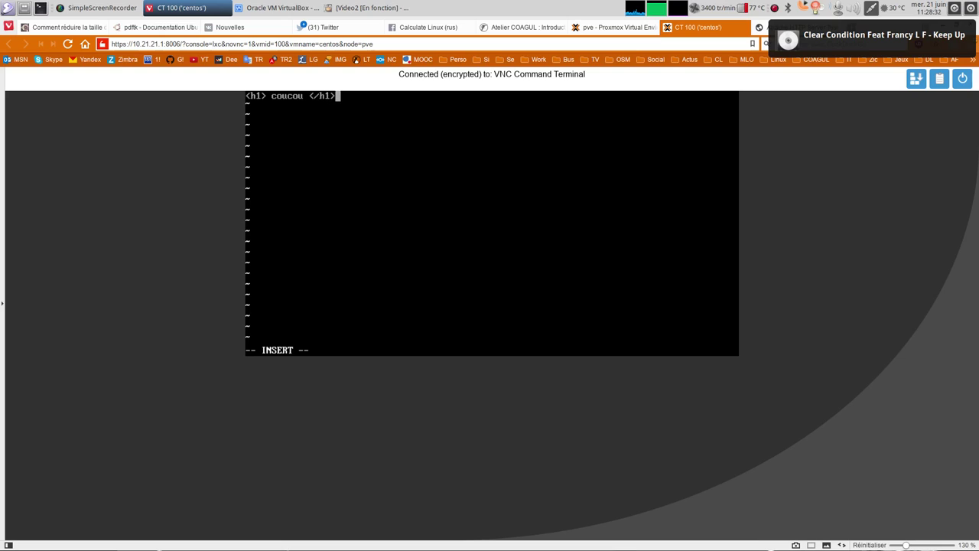
key("Escape")
type(":wq")
key("Return")
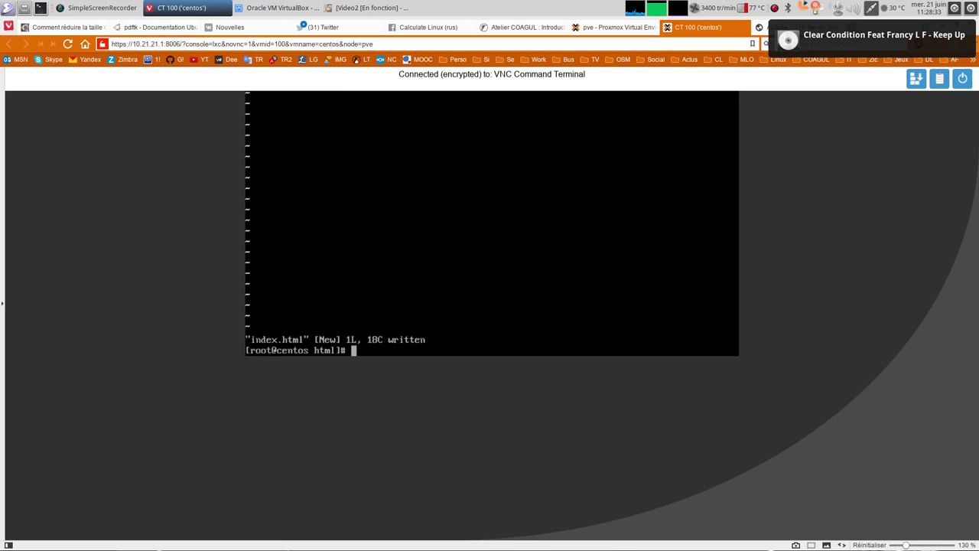
- Reload the 10.21.21.215 site to see the new coucou page
left_click(786, 30)
key("F5")
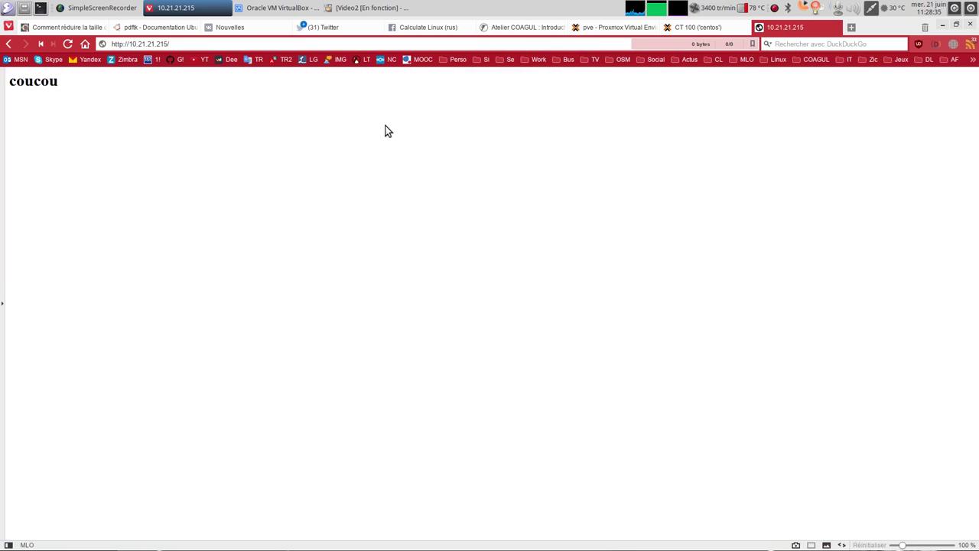
left_click(699, 29)
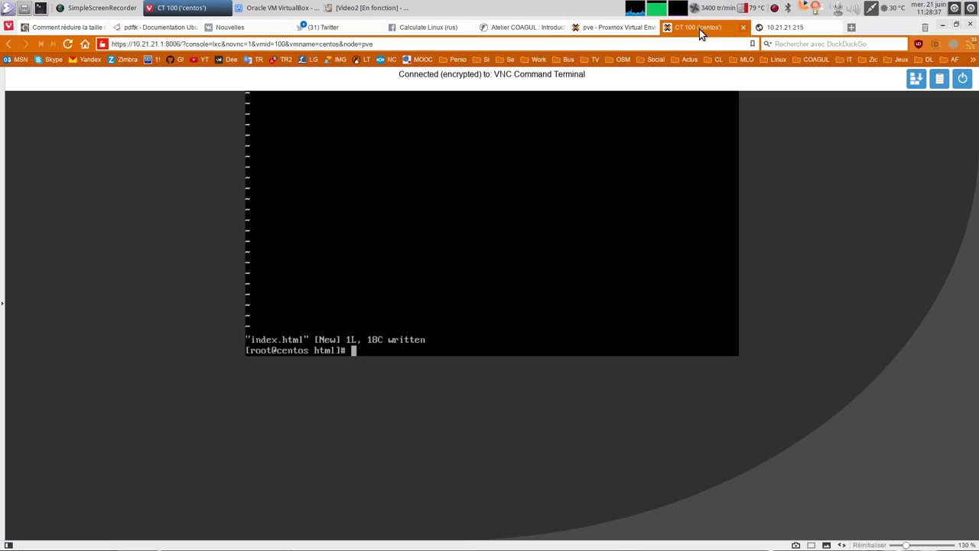
left_click(609, 27)
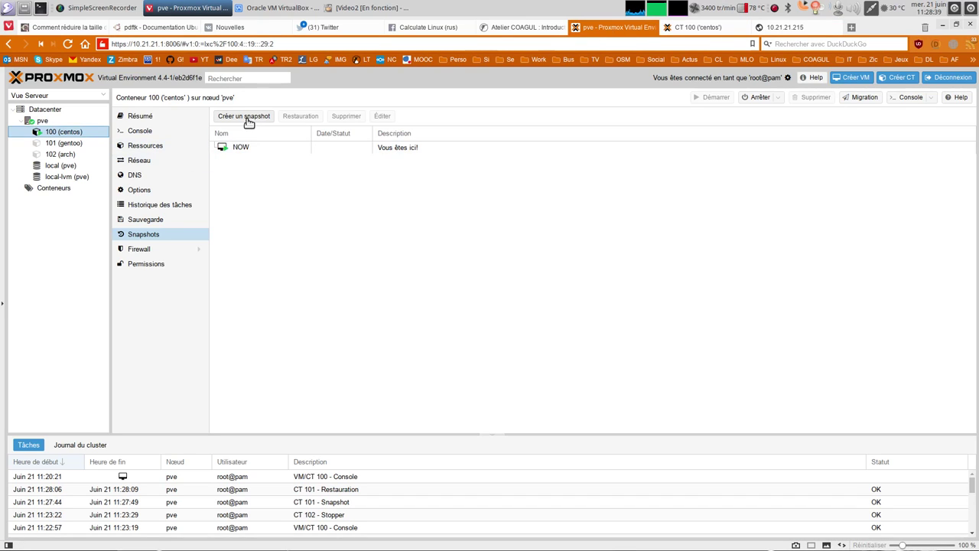
- Create a snapshot of container 100 named avant_maj
left_click(245, 118)
left_click(463, 290)
type("avant_maj")
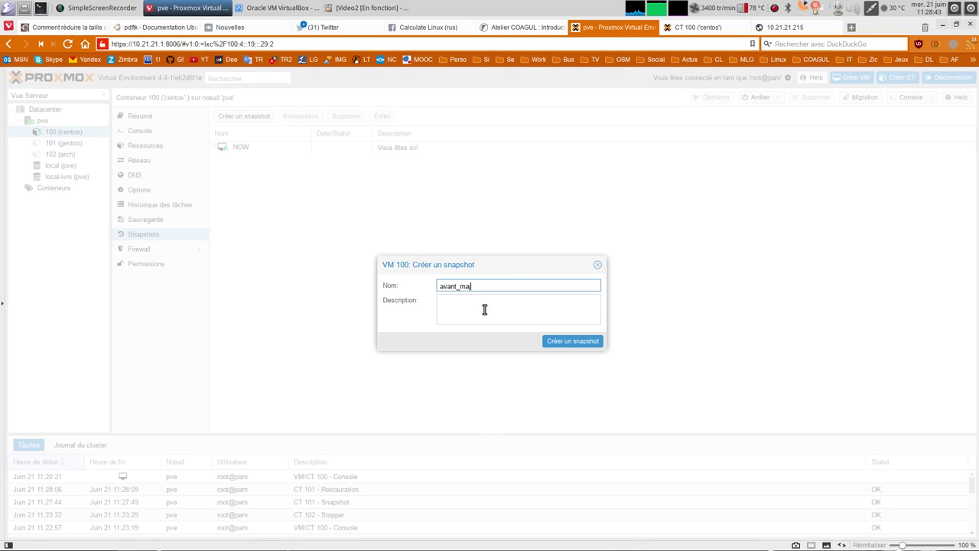
left_click(559, 341)
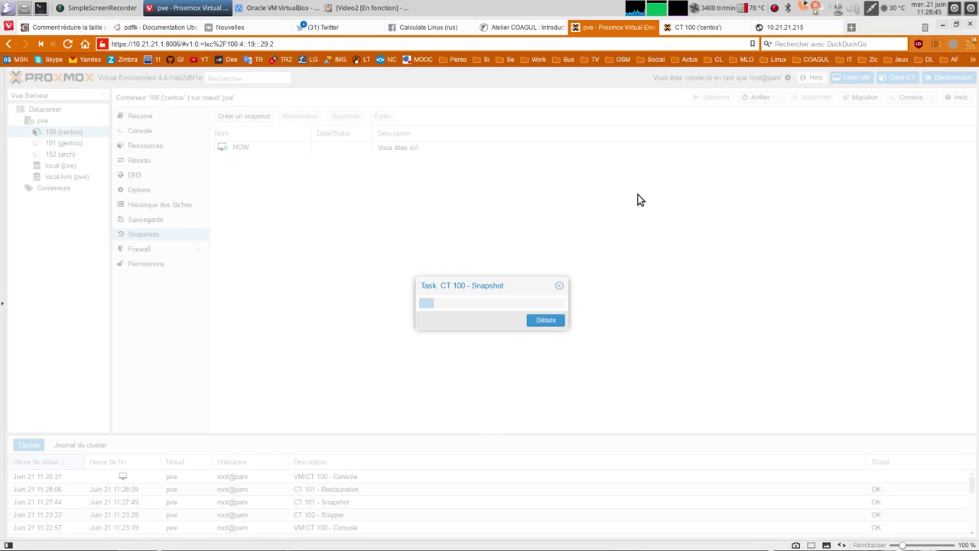
- Delete index.html with rm and reload the site to see the Apache test page
left_click(693, 30)
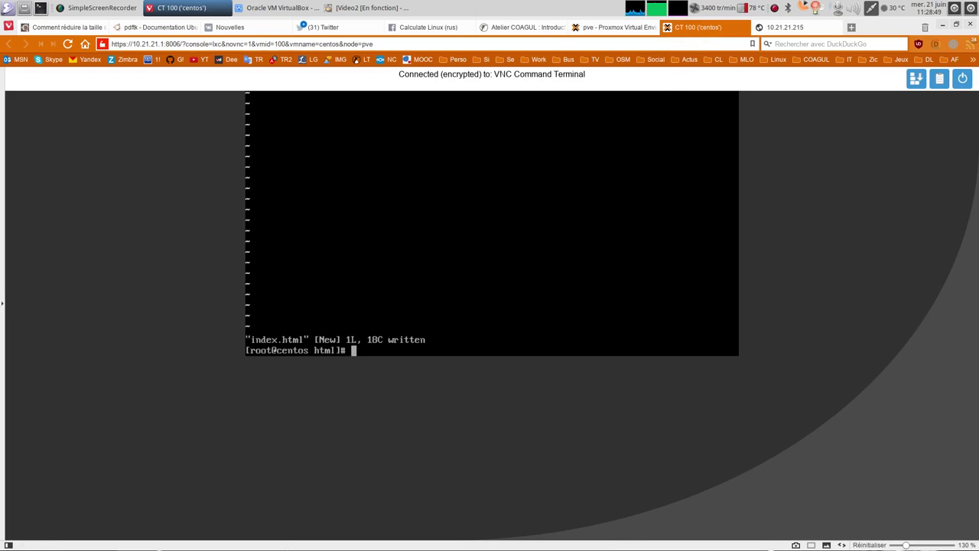
key("Up")
key("ctrl+u")
type("rm i")
key("Tab")
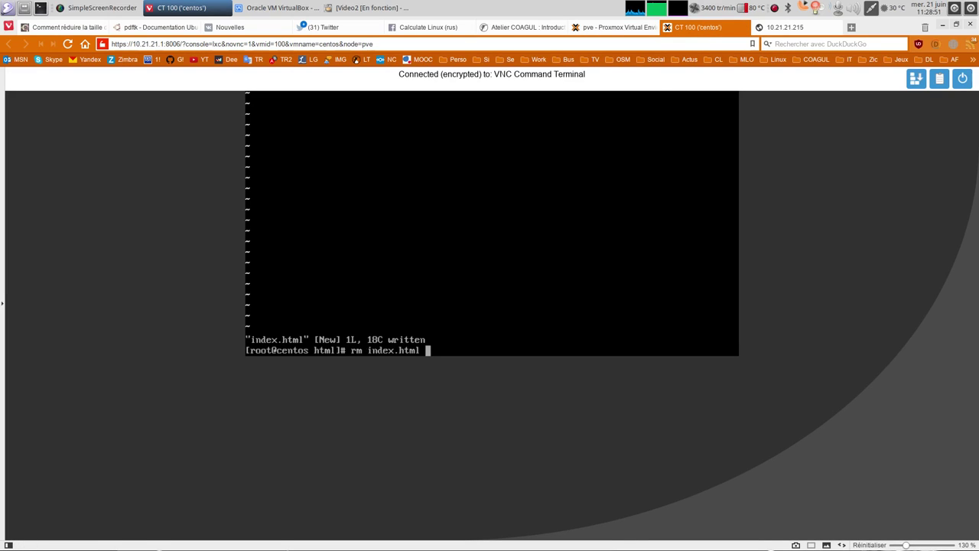
key("Return")
type("y")
key("Return")
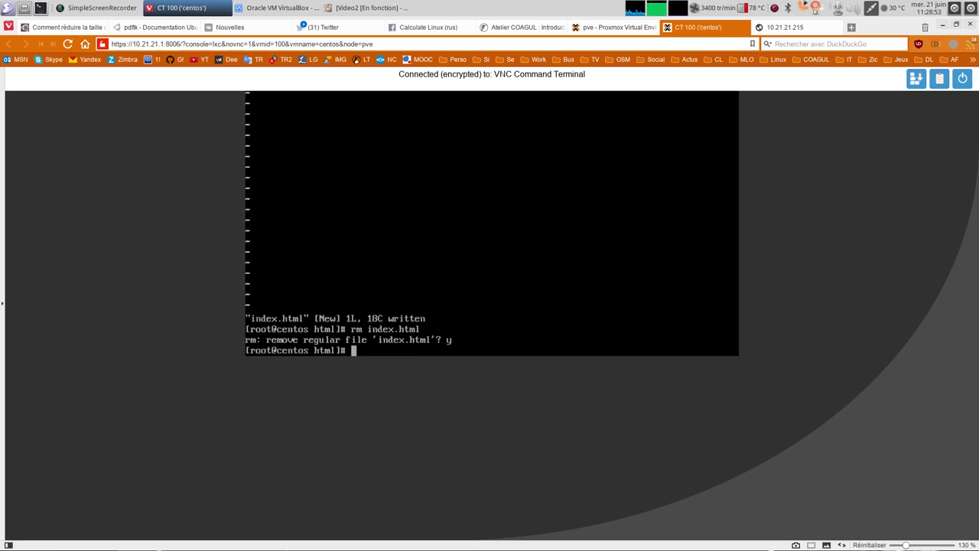
left_click(771, 29)
key("F5")
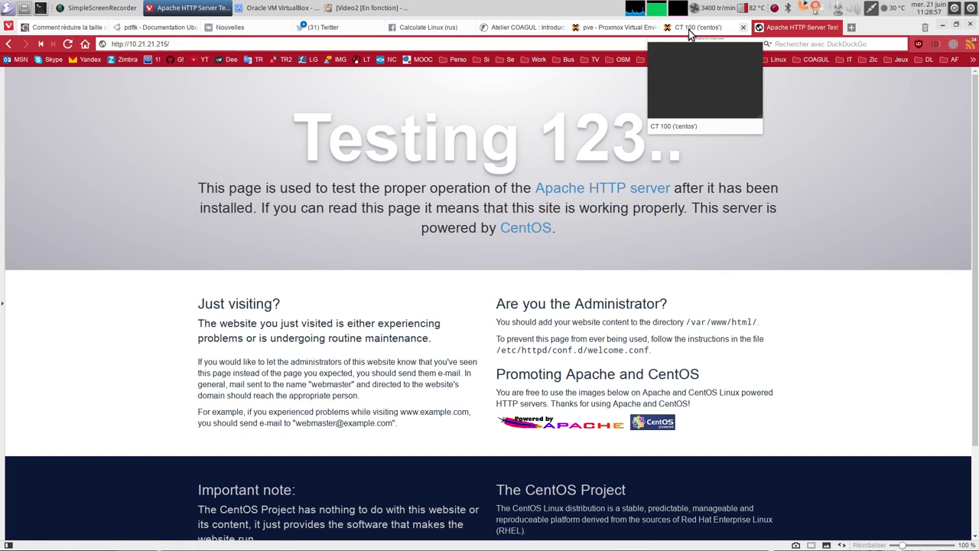
- Roll container 100 back to its avant_maj snapshot
left_click(595, 29)
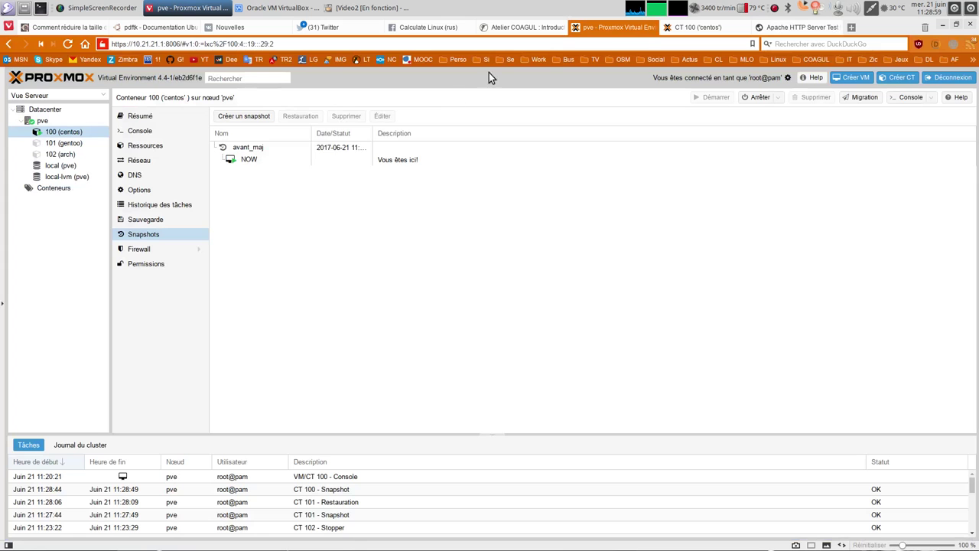
left_click(256, 149)
left_click(300, 116)
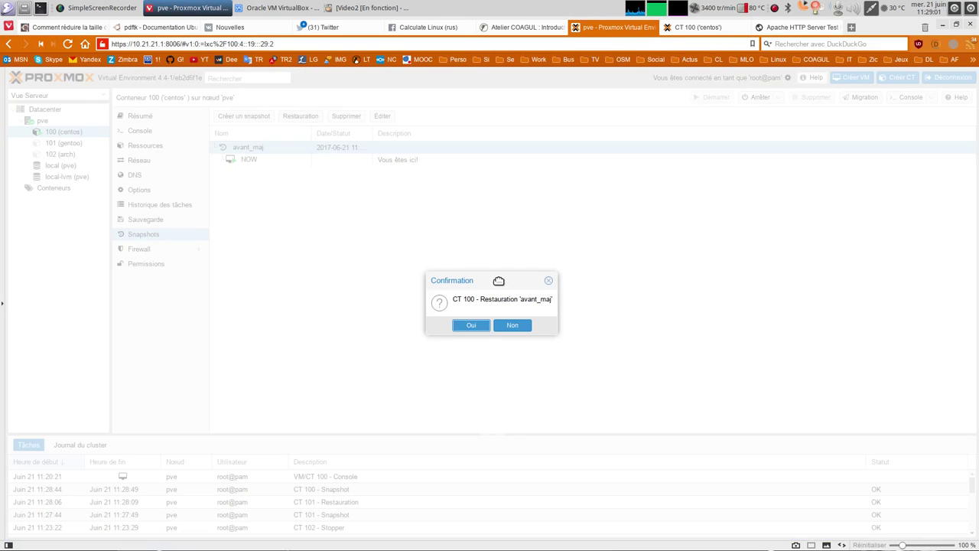
left_click(471, 329)
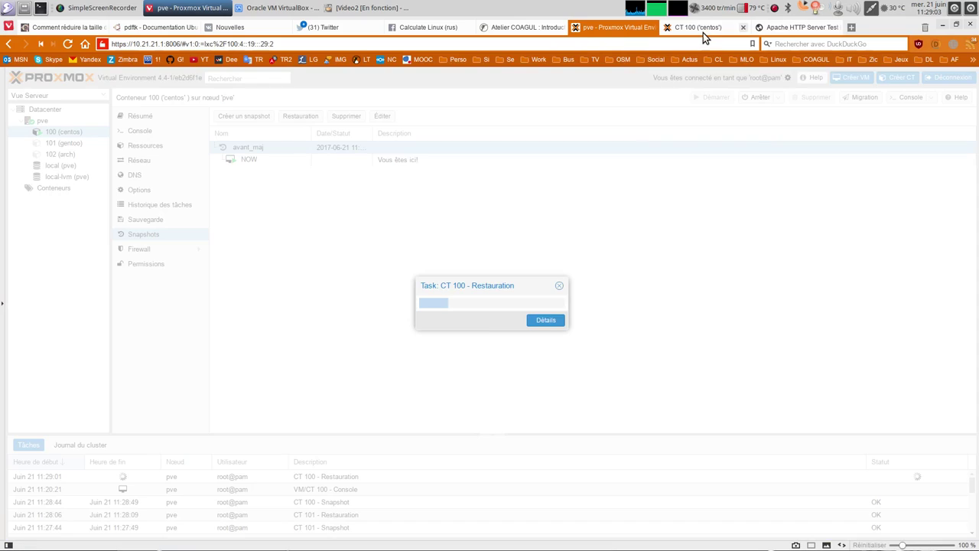
- Reload the CT 100 console page and start container 100
left_click(702, 33)
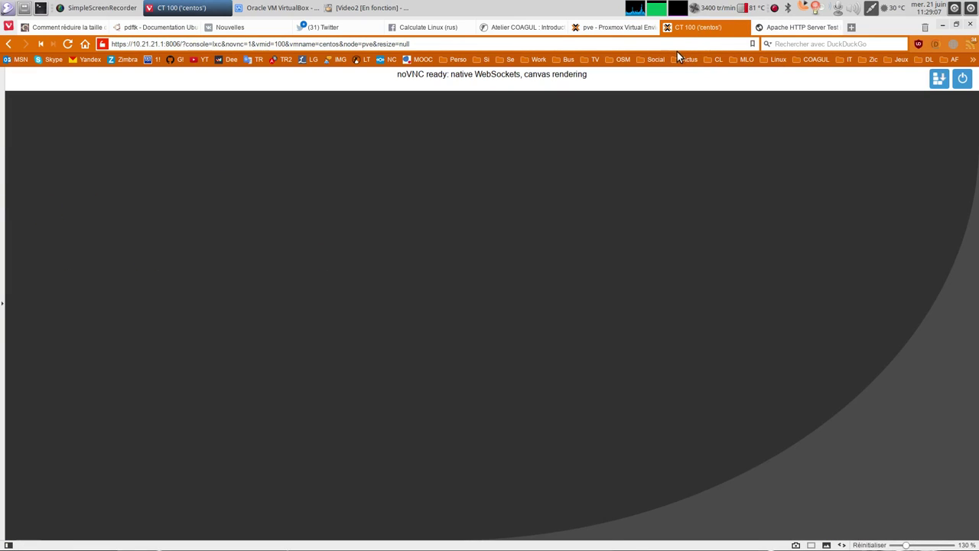
left_click(458, 41)
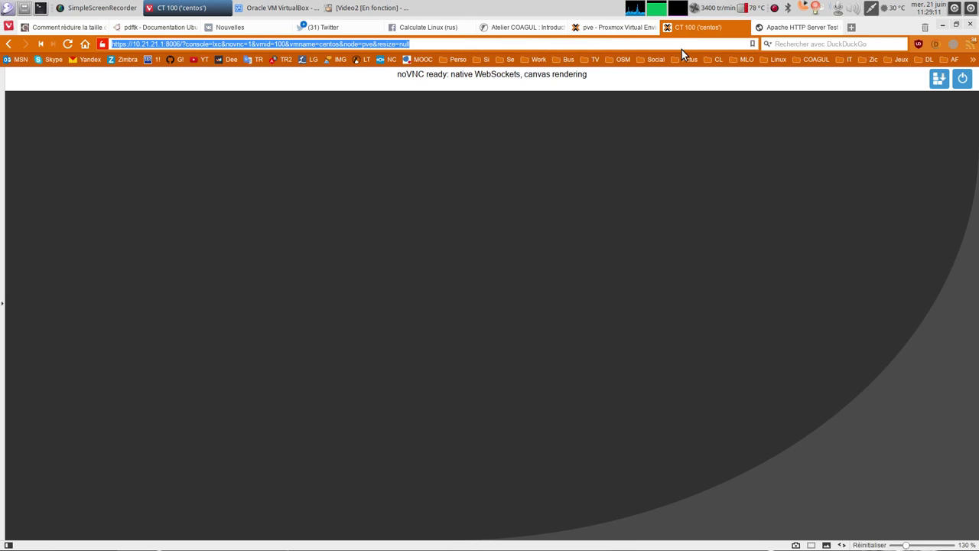
key("Return")
left_click(625, 27)
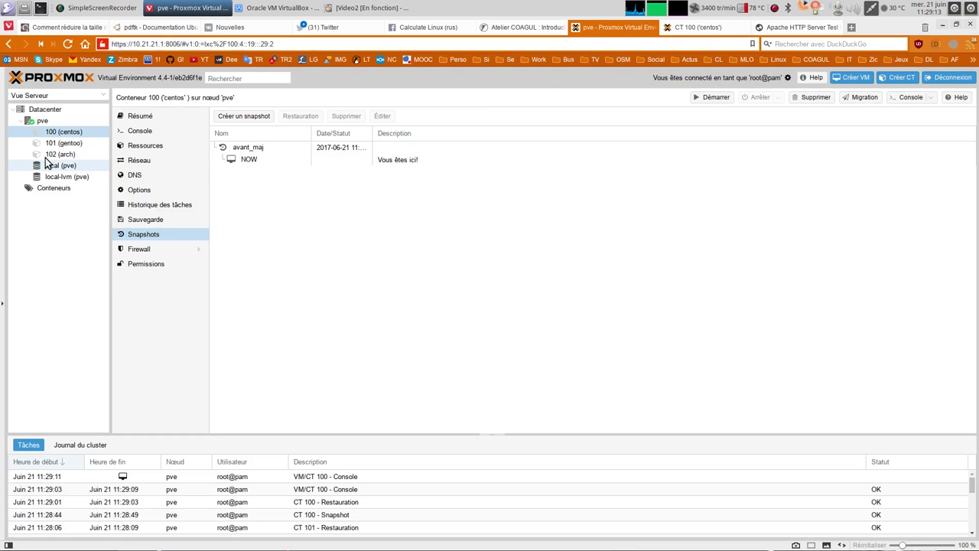
left_click(715, 98)
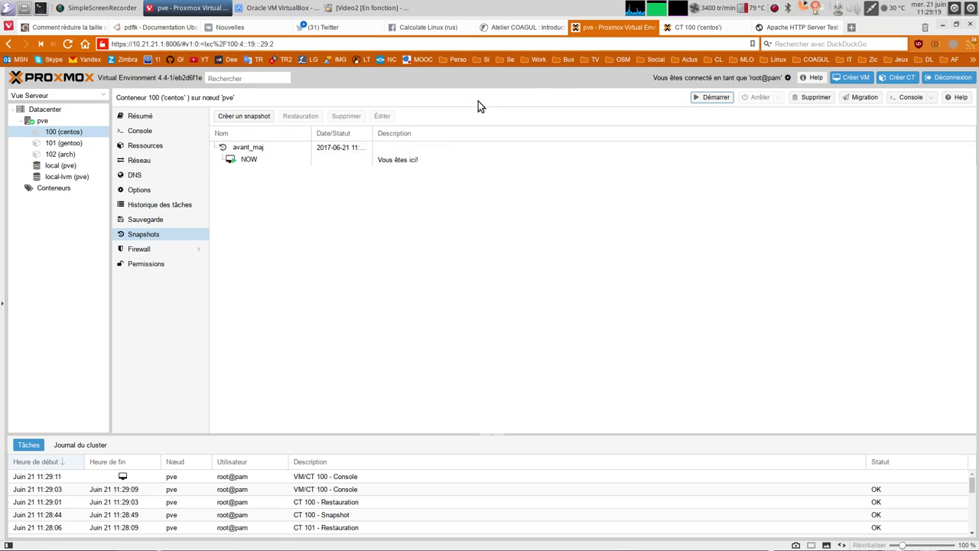
- Close the console and retry restoring container 100 to avant_maj
left_click(690, 28)
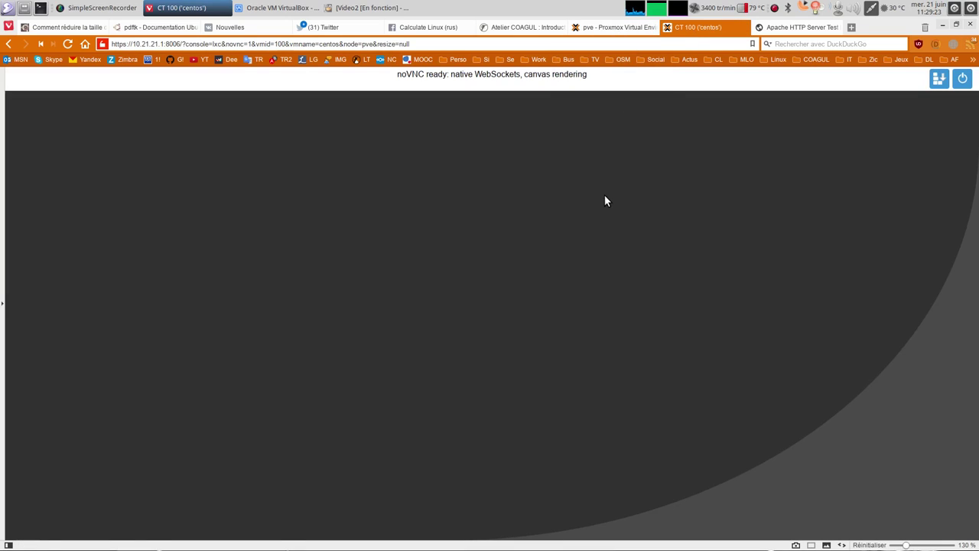
middle_click(676, 30)
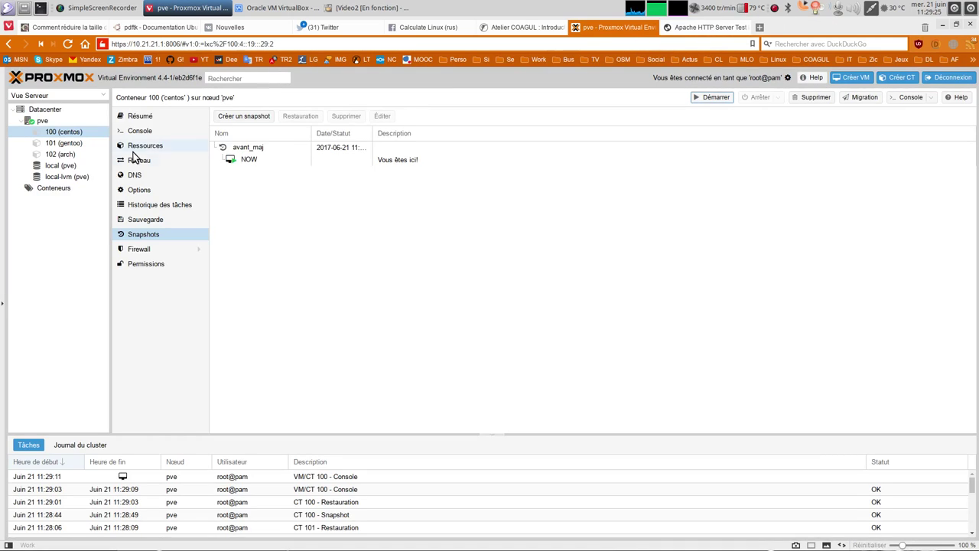
left_click(244, 155)
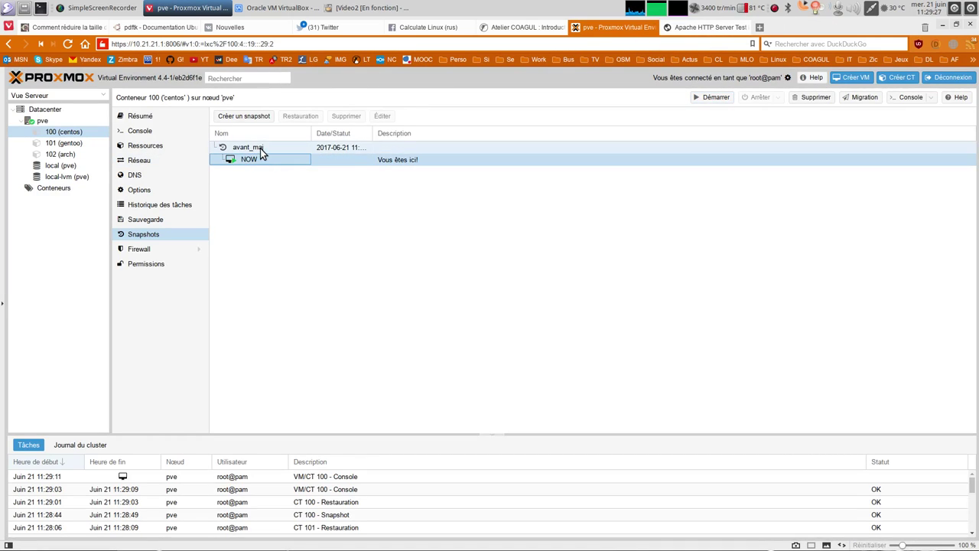
left_click(261, 148)
left_click(295, 118)
left_click(461, 324)
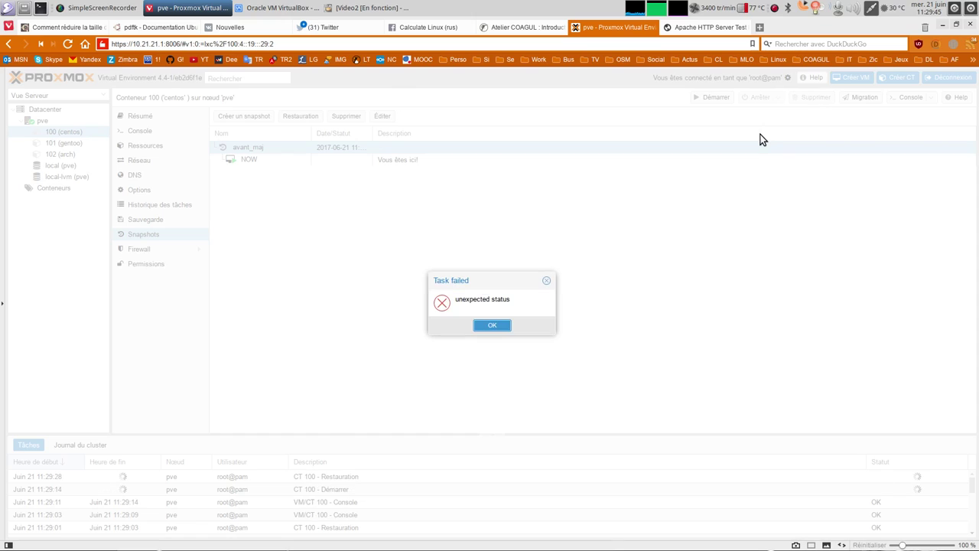
- Dismiss the restore failure and retry starting container 100 twice
left_click(490, 325)
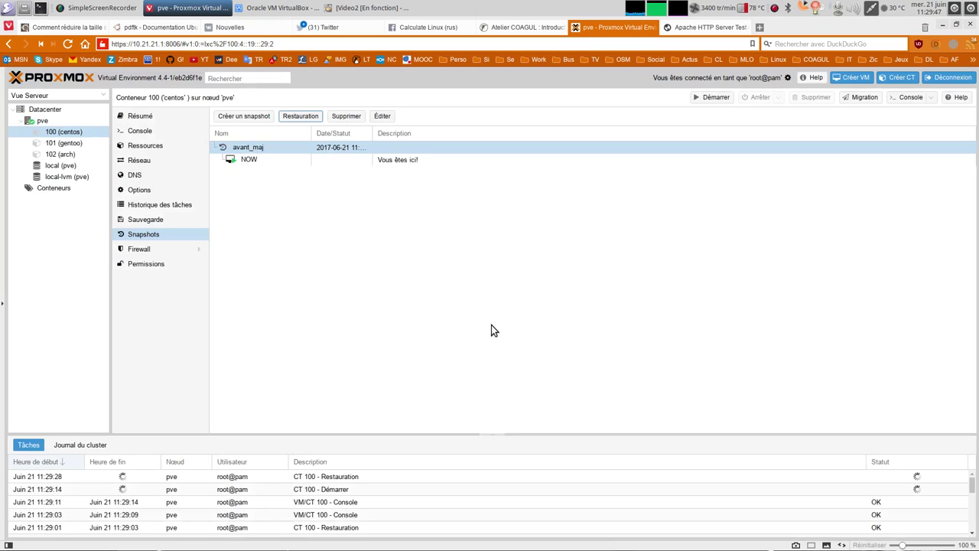
left_click(263, 159)
left_click(714, 99)
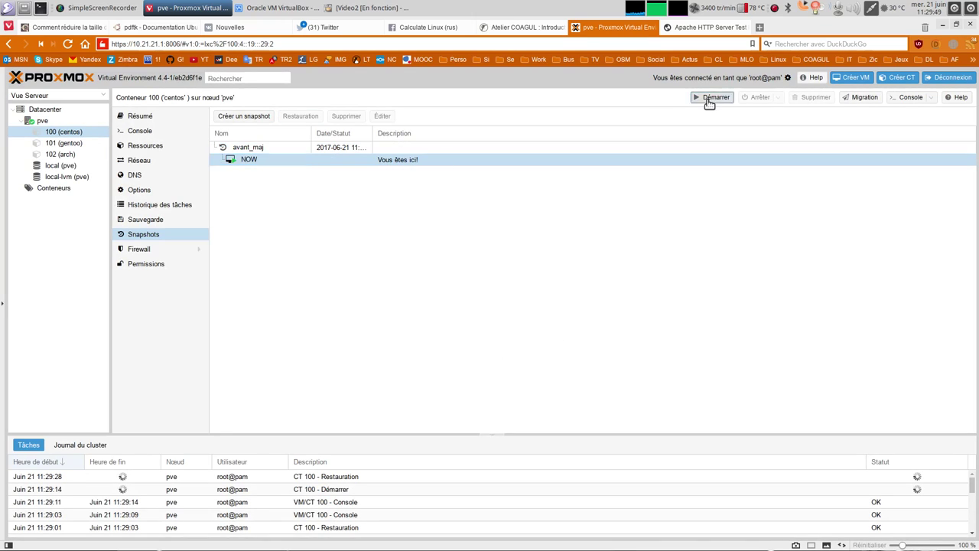
left_click(249, 148)
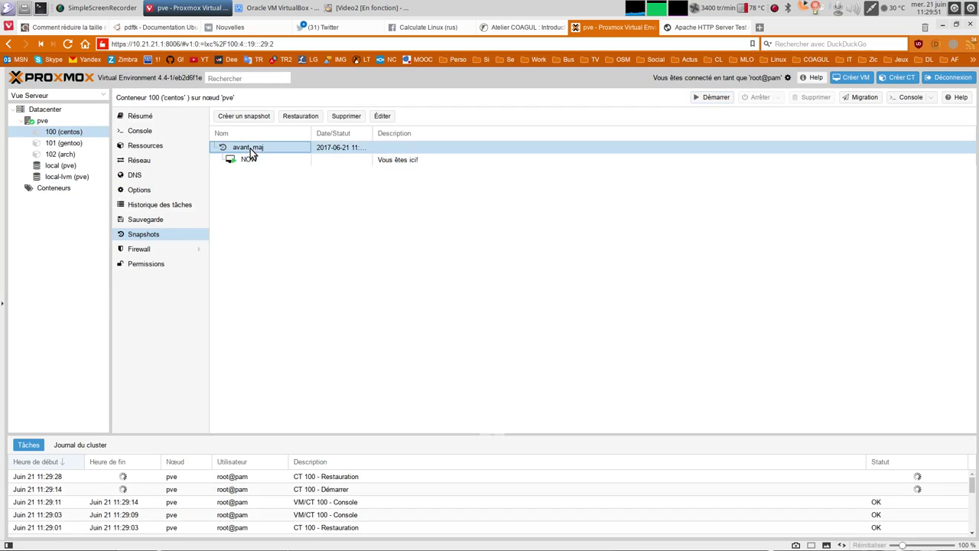
left_click(715, 97)
left_click(492, 325)
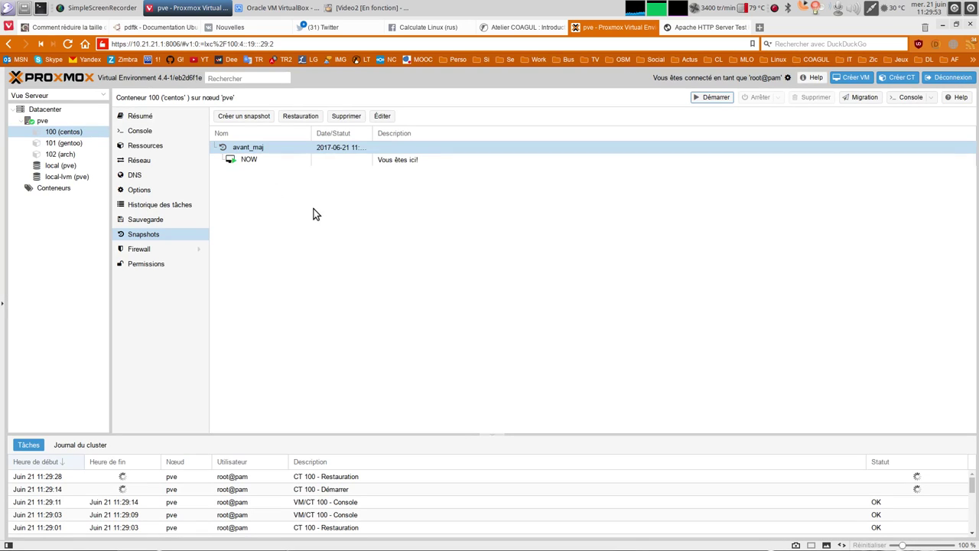
- Reload the Proxmox page and return to container 100's avant_maj snapshot
left_click(68, 44)
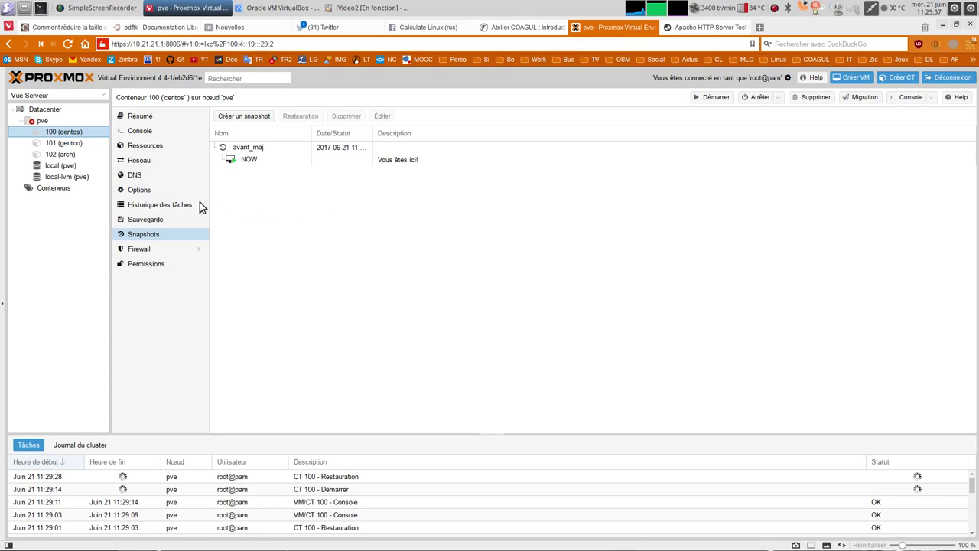
left_click(46, 123)
left_click(49, 132)
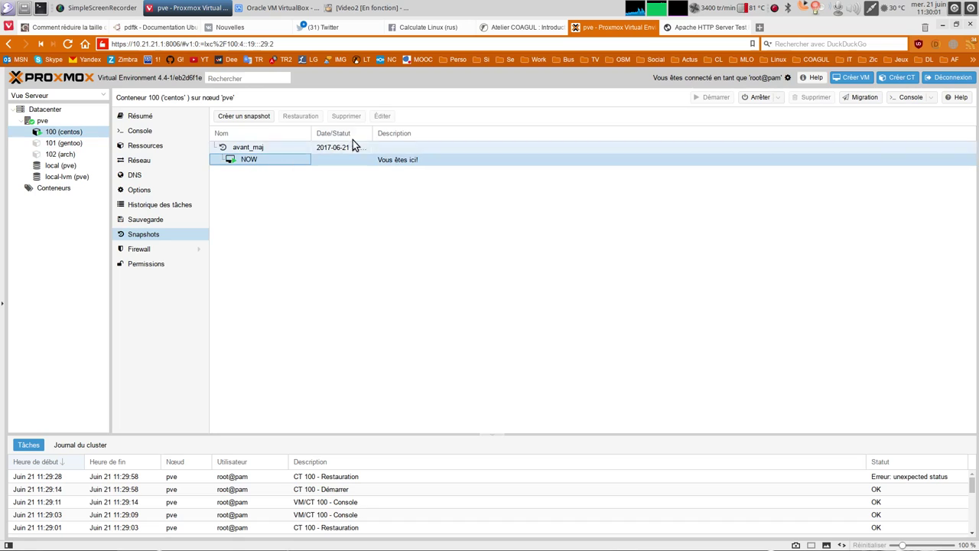
left_click(254, 146)
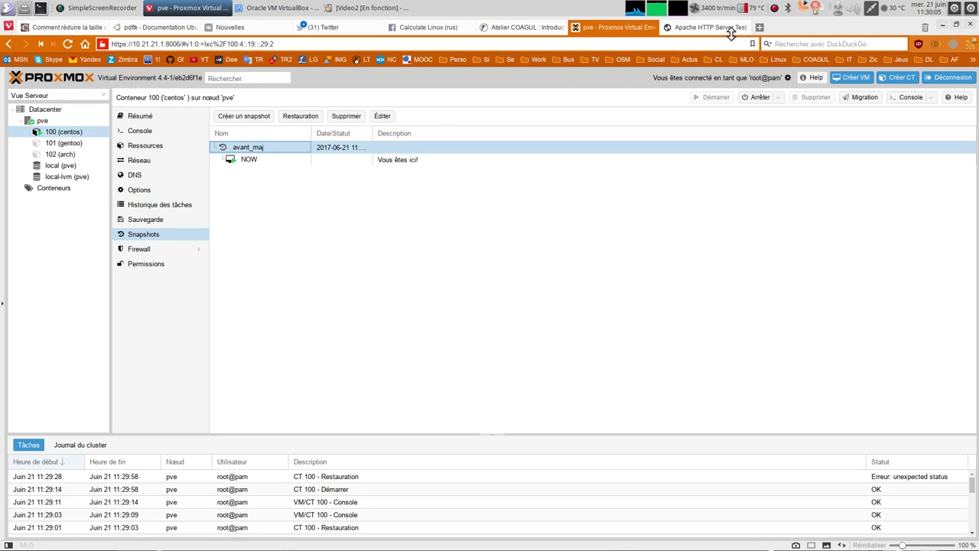
- Reload 10.21.21.215 to confirm it fails, then open container 100's console
left_click(704, 27)
left_click(68, 44)
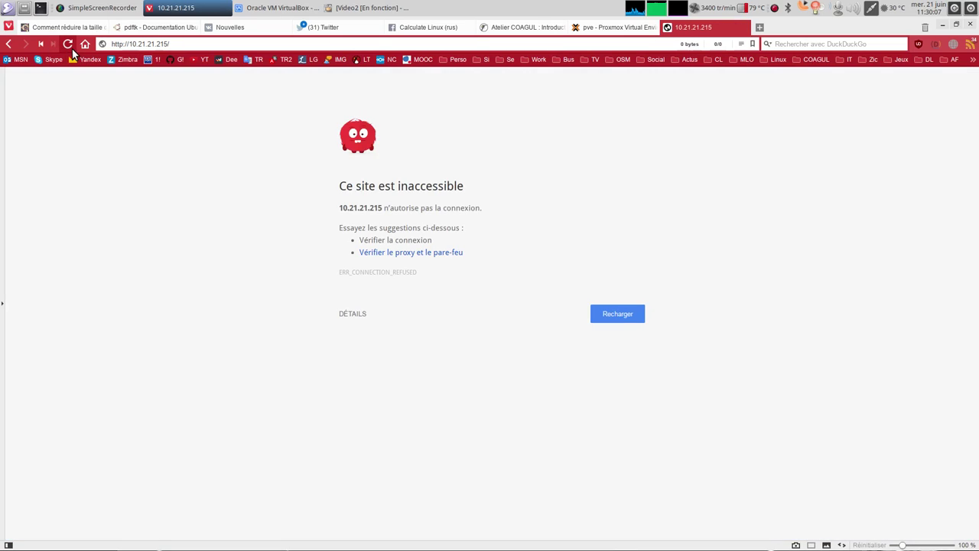
left_click(604, 26)
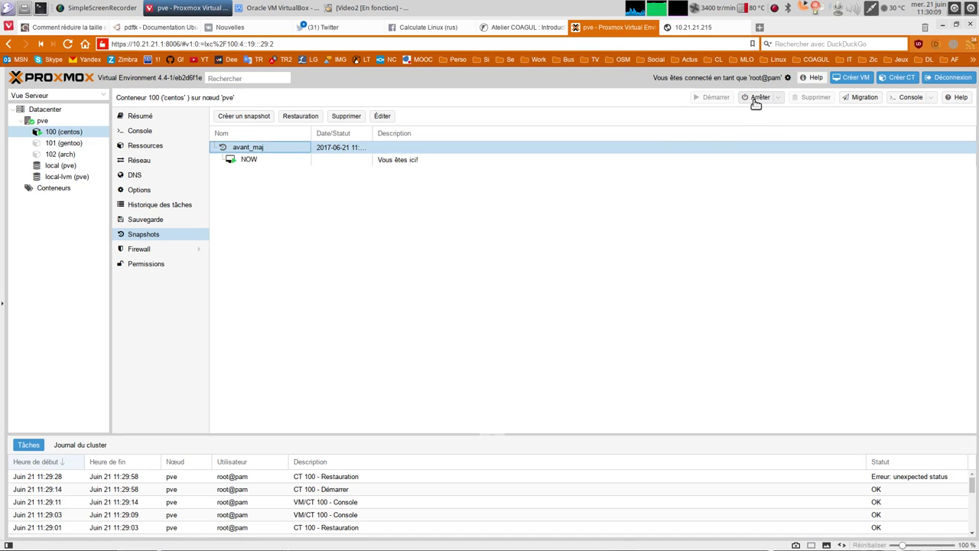
left_click(909, 98)
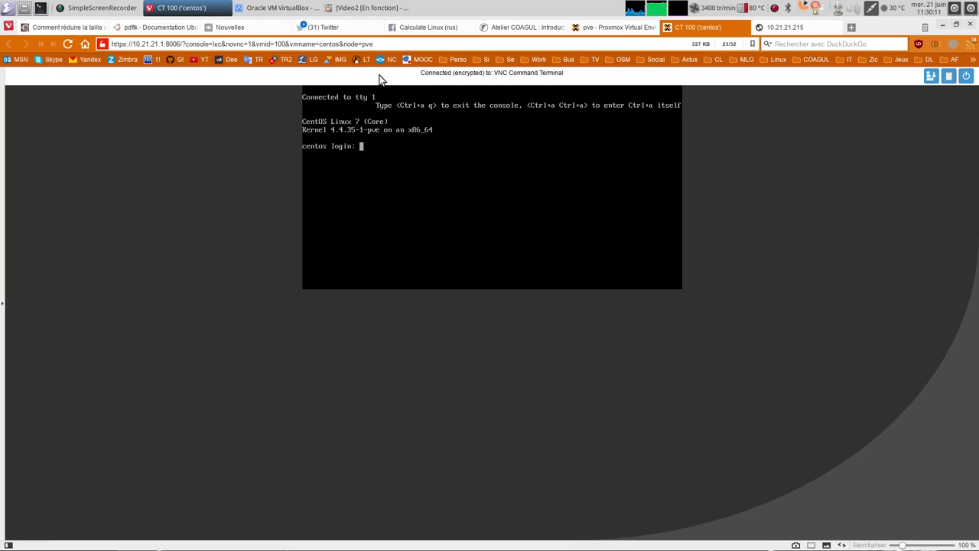
- Log in as root, run systemctl start httpd, and reload 10.21.21.215 to see coucou
type("root")
key("Return")
key("Return")
key("Return")
key("Return")
key("Return")
key("Return")
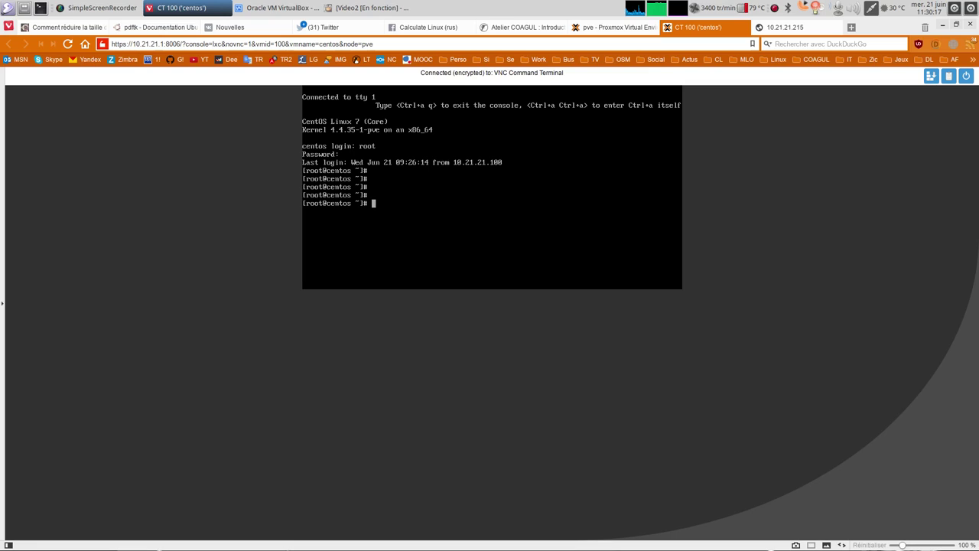
type("systemctl start httpd")
key("Return")
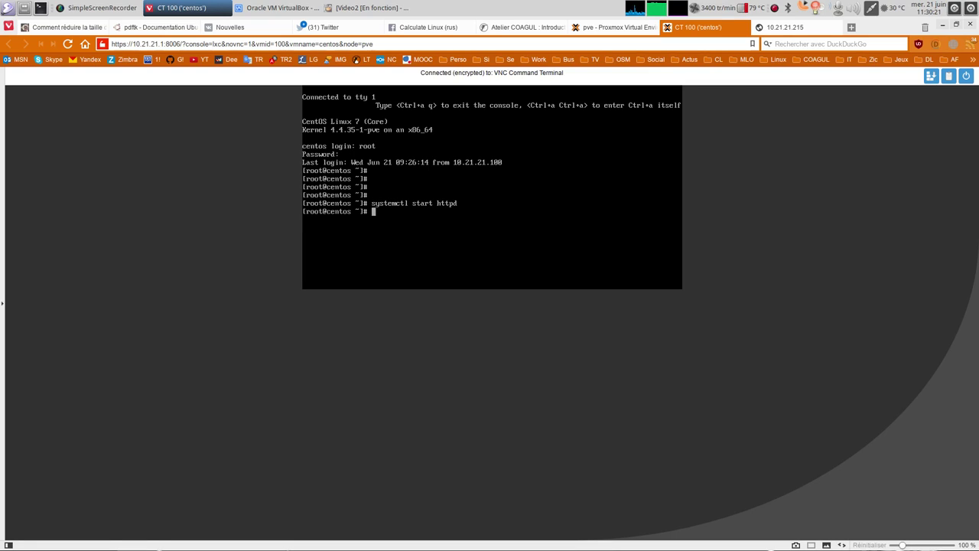
left_click(771, 28)
key("F5")
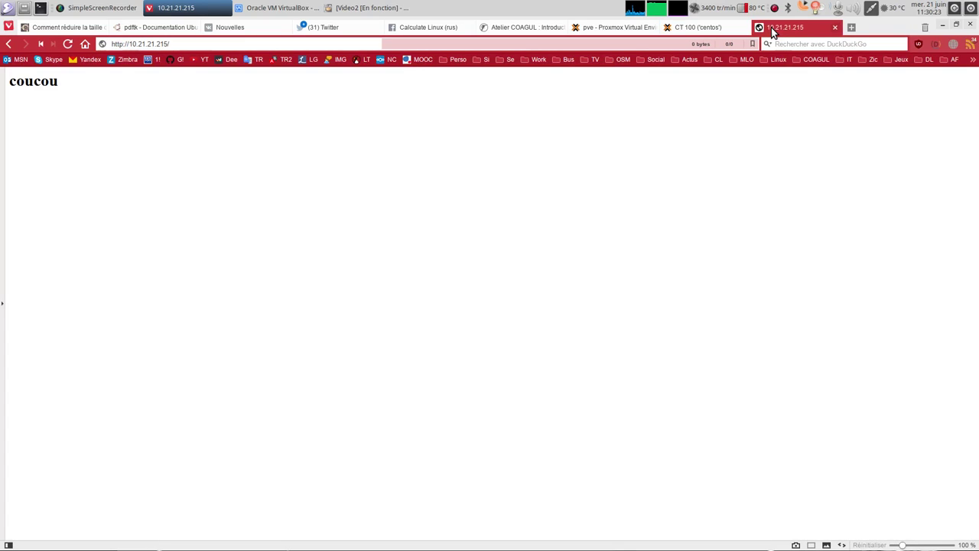
left_click(608, 27)
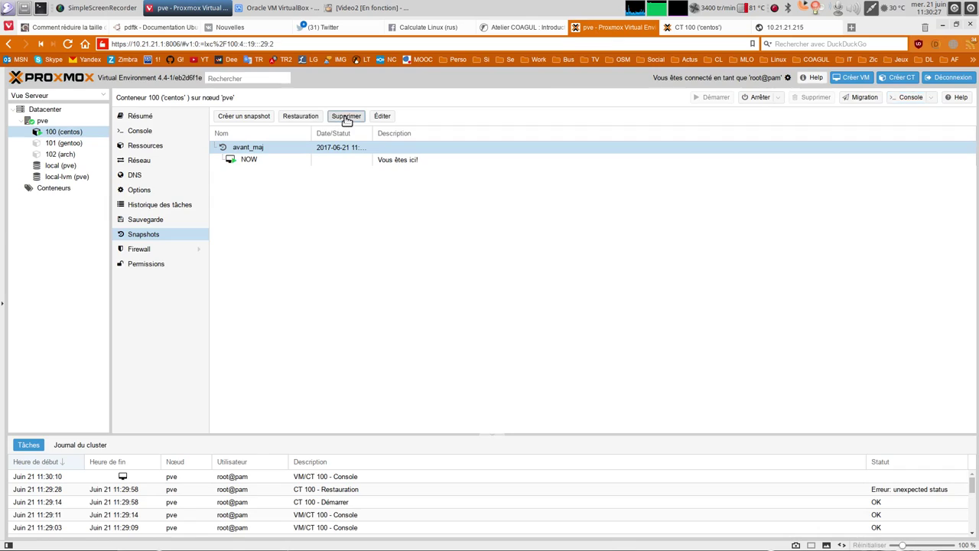
- Delete the avant_maj snapshot and preview a backup with LZO compression, then cancel it
left_click(346, 116)
left_click(464, 326)
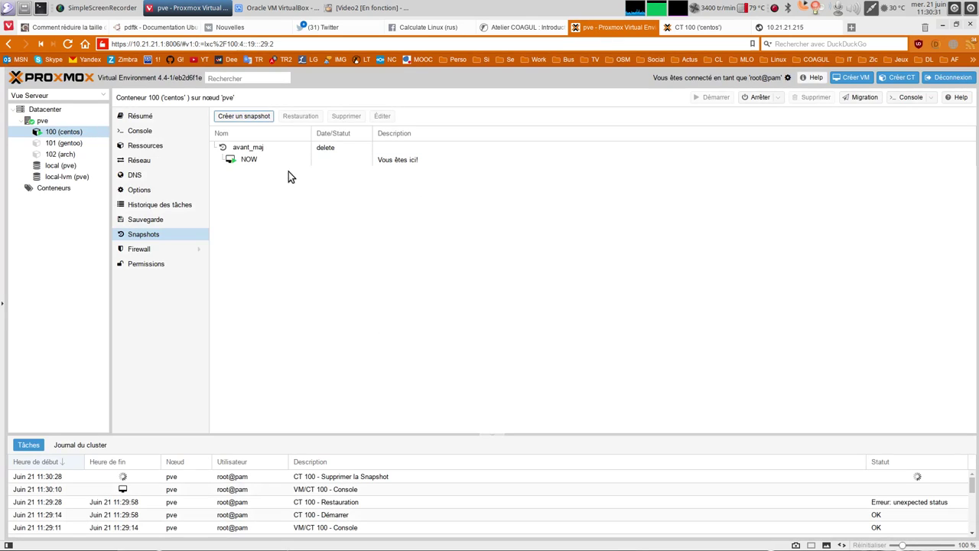
left_click(149, 219)
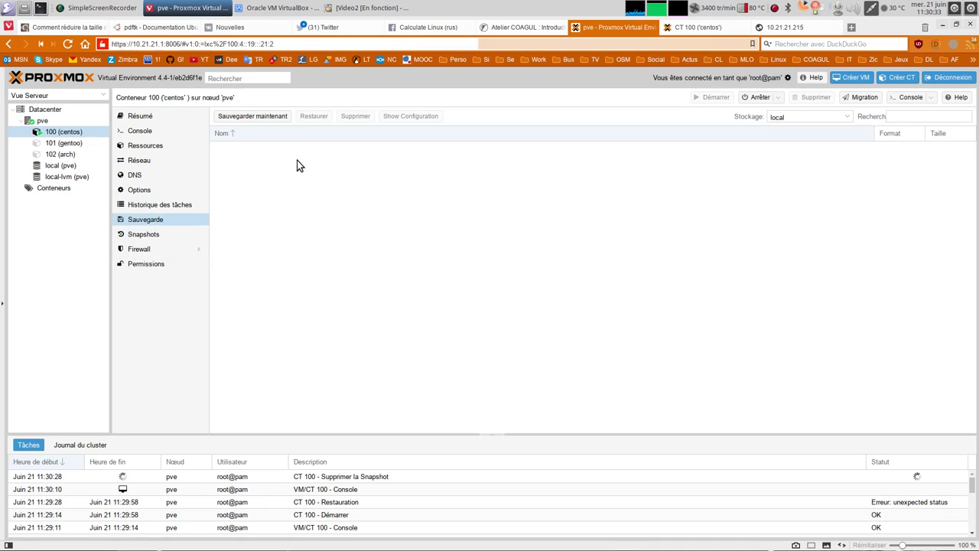
left_click(256, 119)
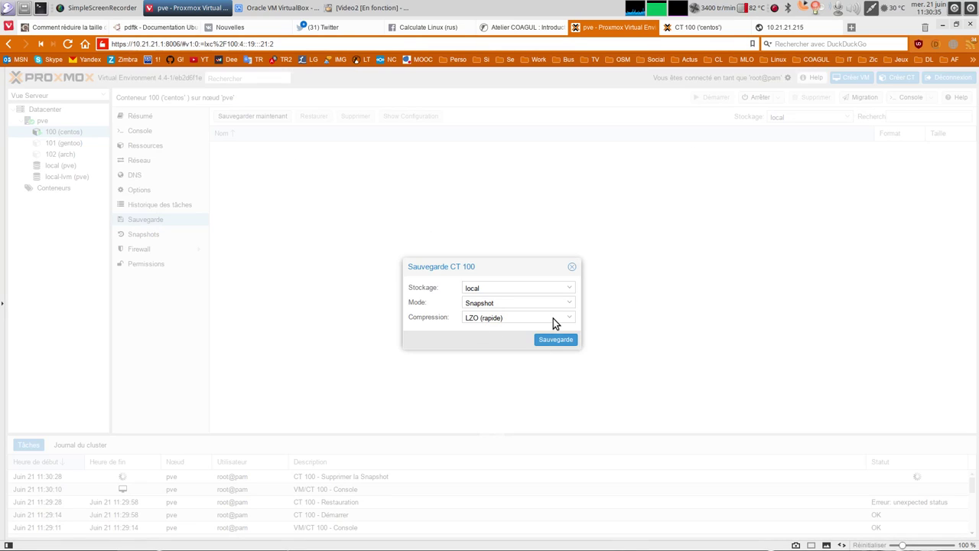
left_click(553, 319)
left_click(573, 339)
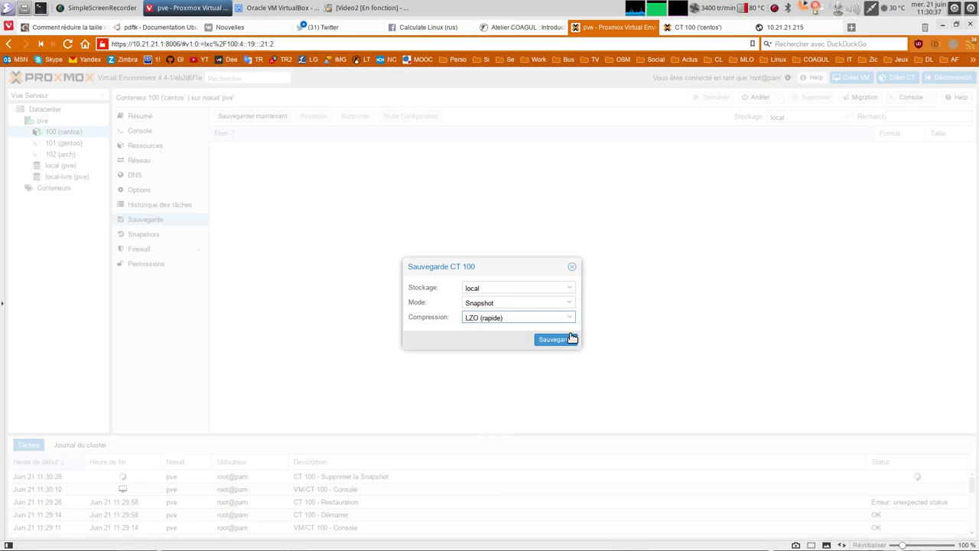
left_click(571, 266)
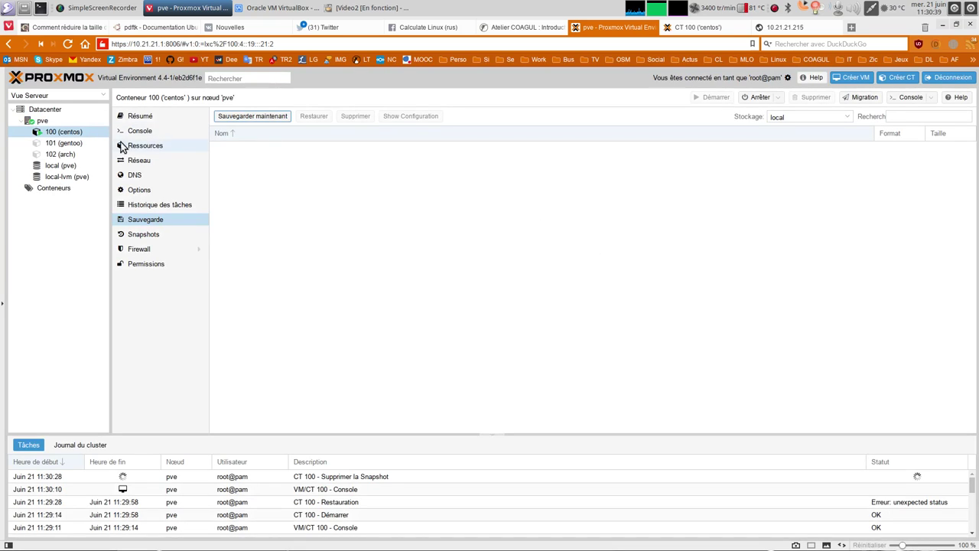
- Shut down container 100 and close its console tab
left_click(760, 100)
left_click(691, 28)
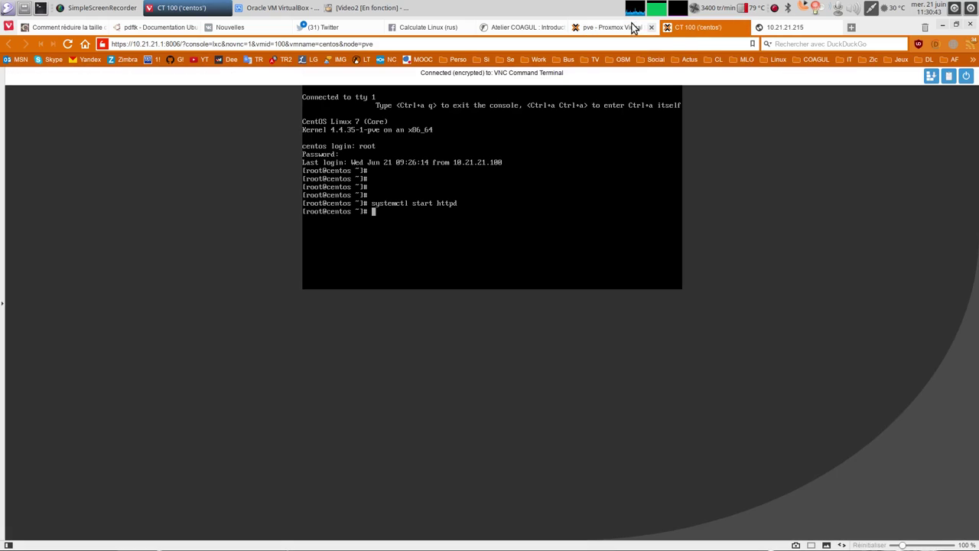
left_click(637, 28)
left_click(469, 324)
left_click(683, 28)
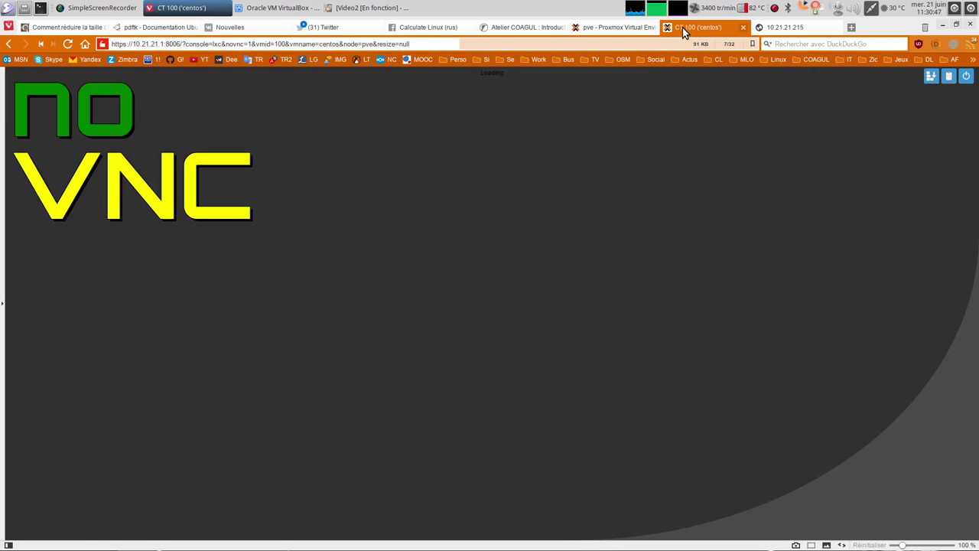
middle_click(682, 28)
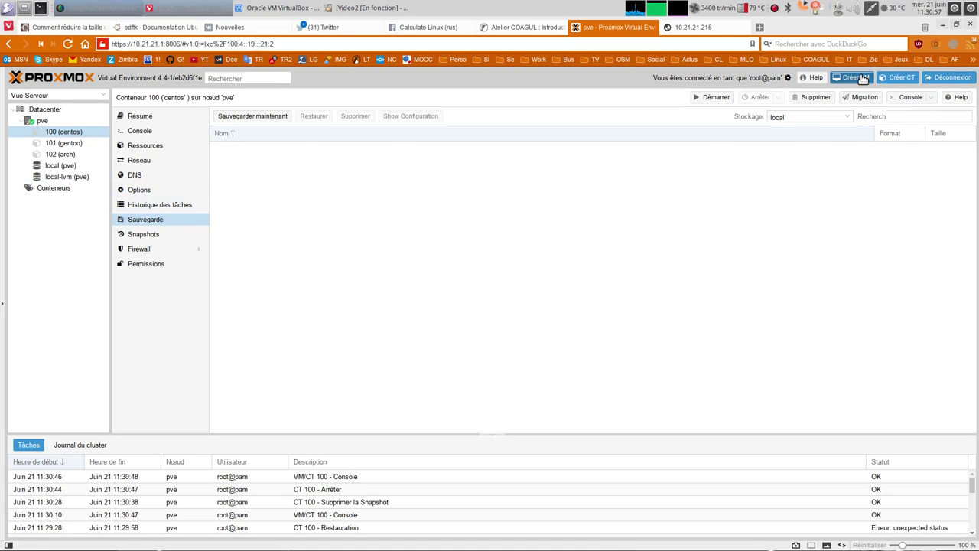
- Start a new VM on node pve named windows in pool Conteneurs, with Windows XP/2003 OS
left_click(853, 78)
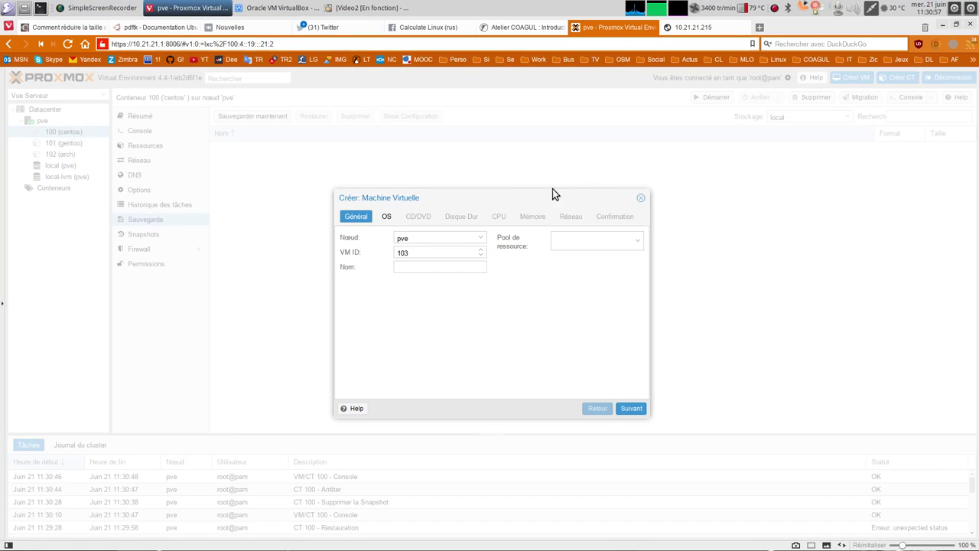
left_click(480, 241)
left_click(479, 243)
left_click(428, 267)
left_click(586, 247)
left_click(577, 274)
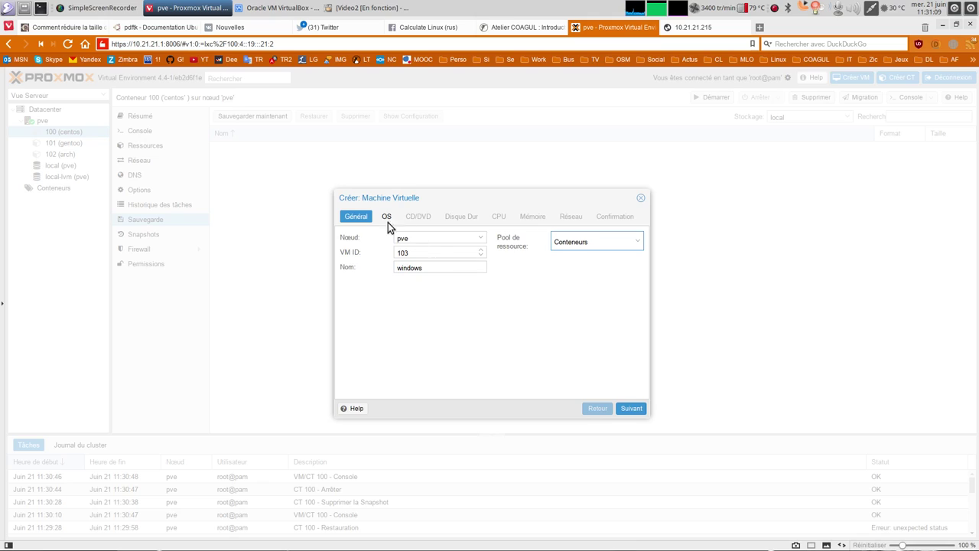
left_click(627, 409)
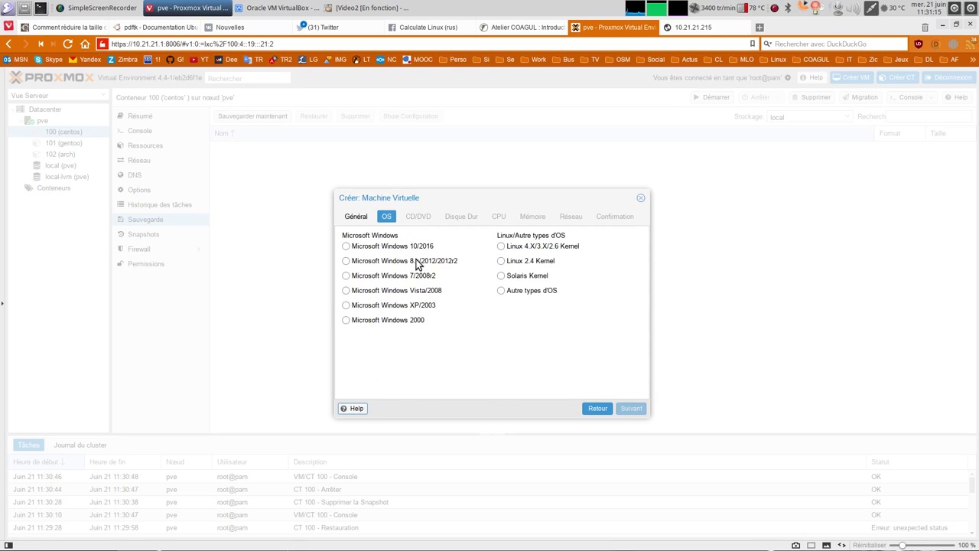
left_click(419, 308)
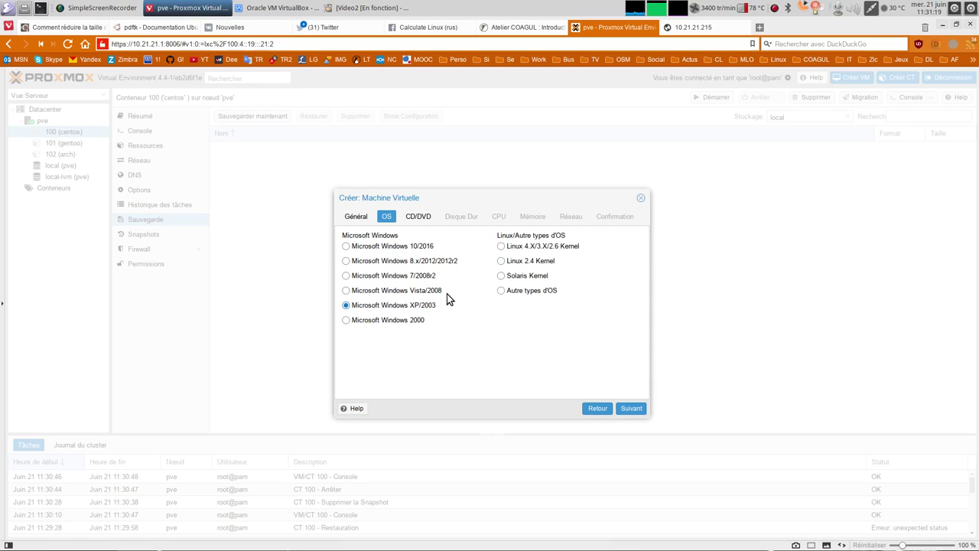
left_click(636, 412)
- Pick the fr_windows_xp ISO from local storage as the VM's install disc
left_click(439, 250)
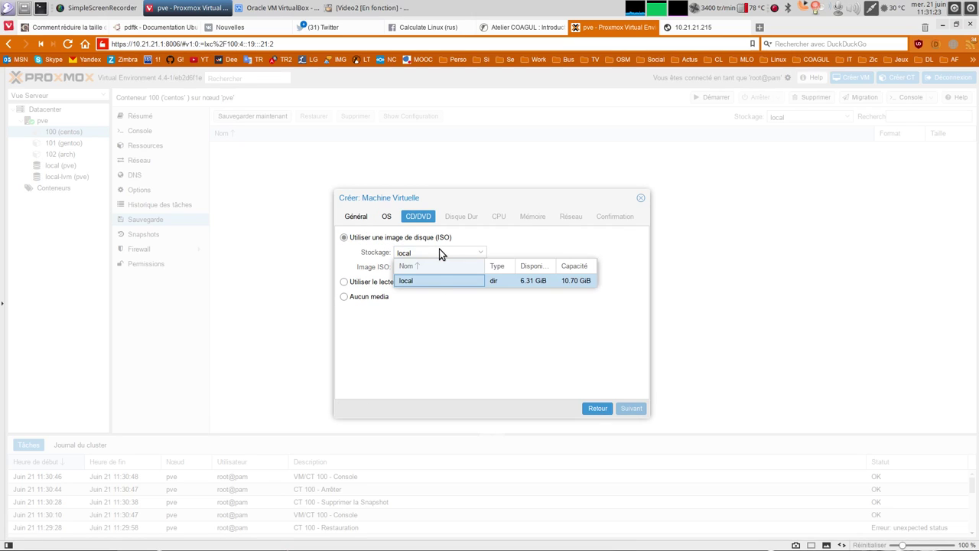
left_click(432, 279)
left_click(477, 268)
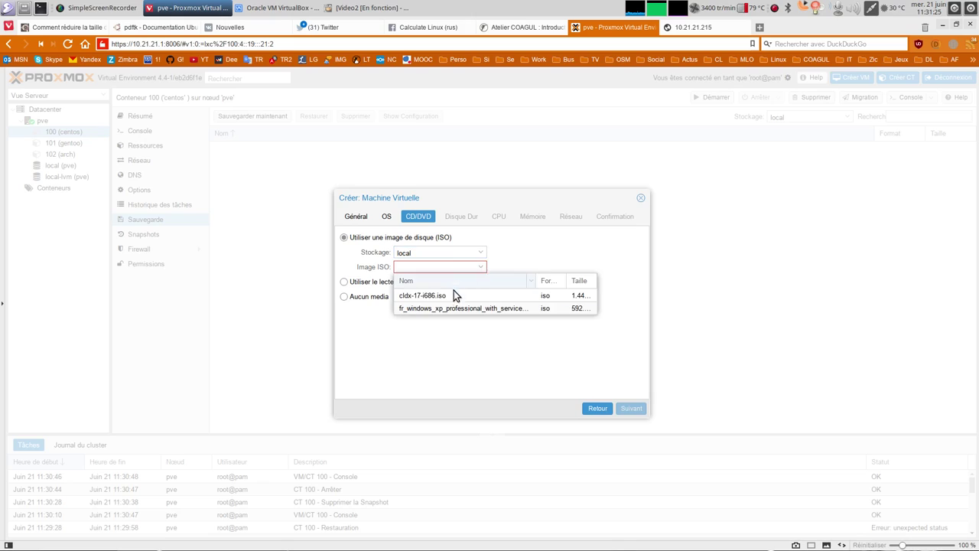
left_click(449, 309)
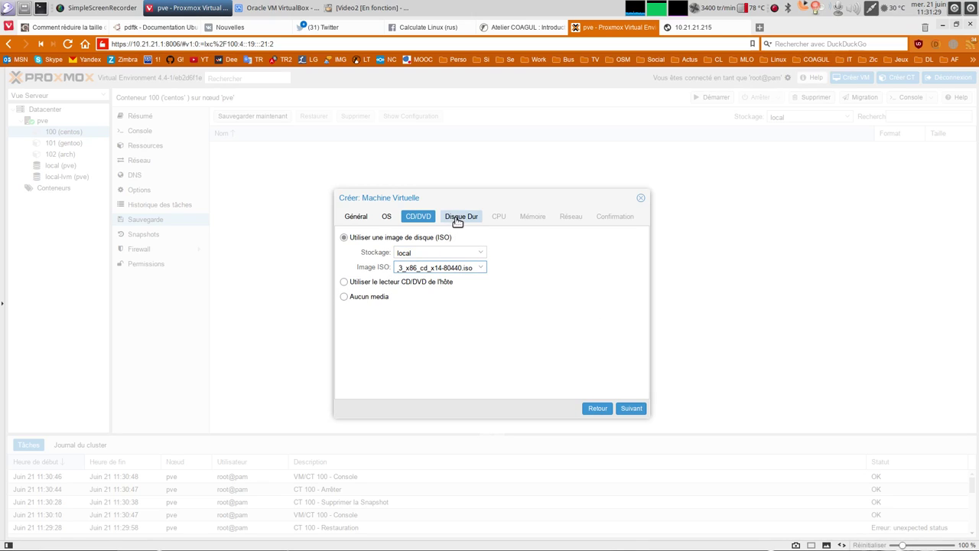
left_click(373, 6)
left_click(159, 34)
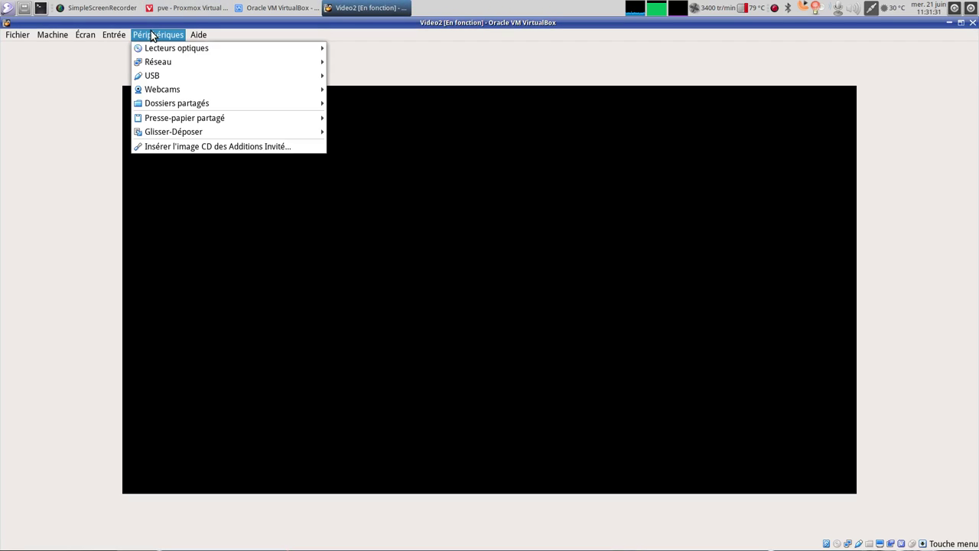
left_click(388, 8)
left_click(388, 9)
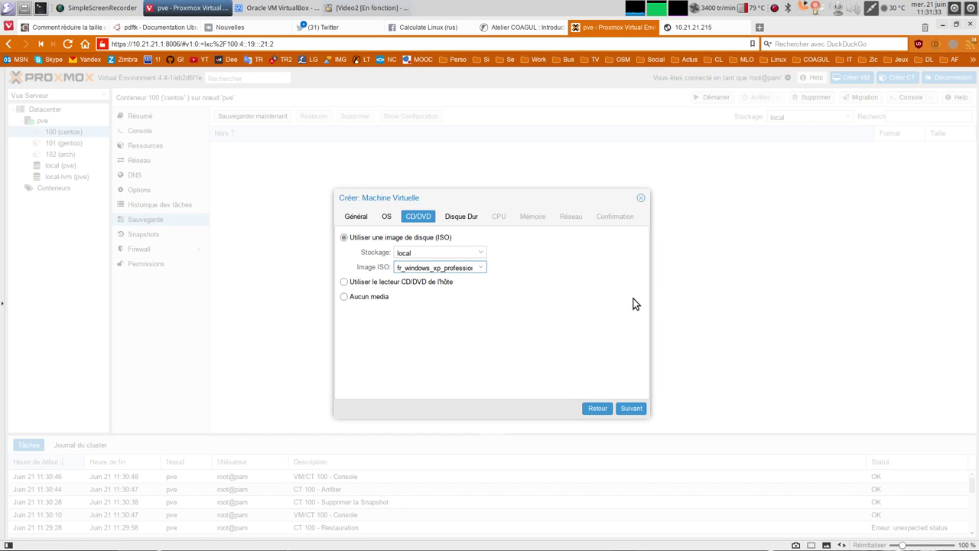
left_click(631, 408)
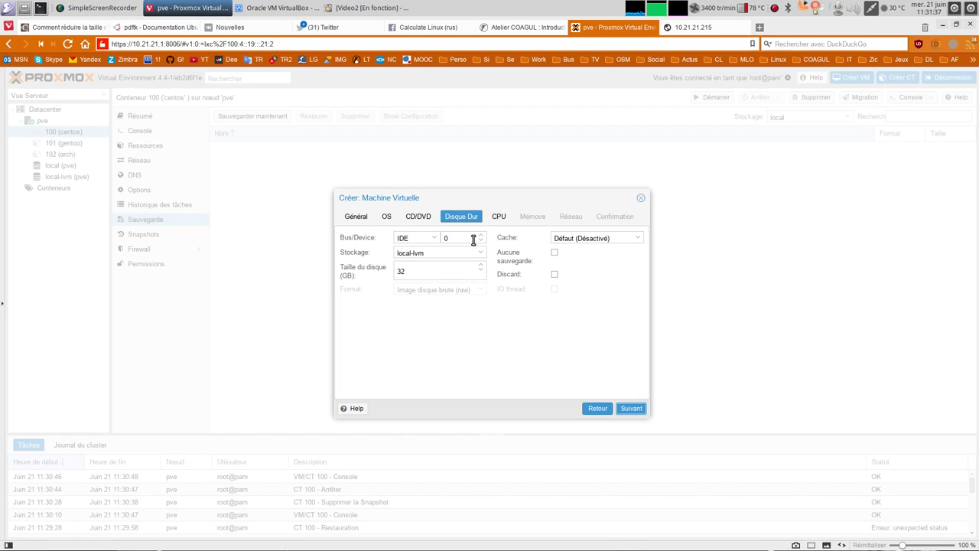
- Keep the default disk cache and set the VM's disk size to 10 GB
left_click(600, 240)
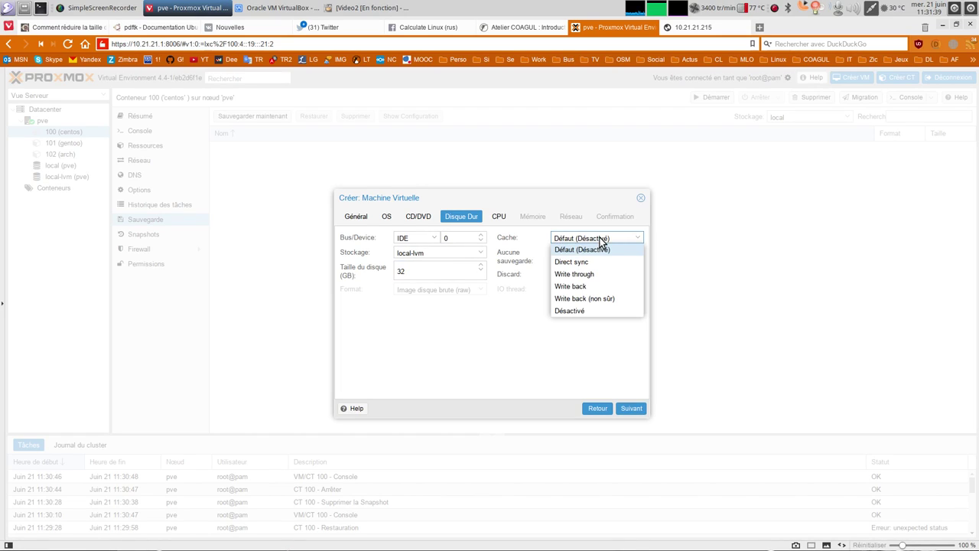
left_click(597, 237)
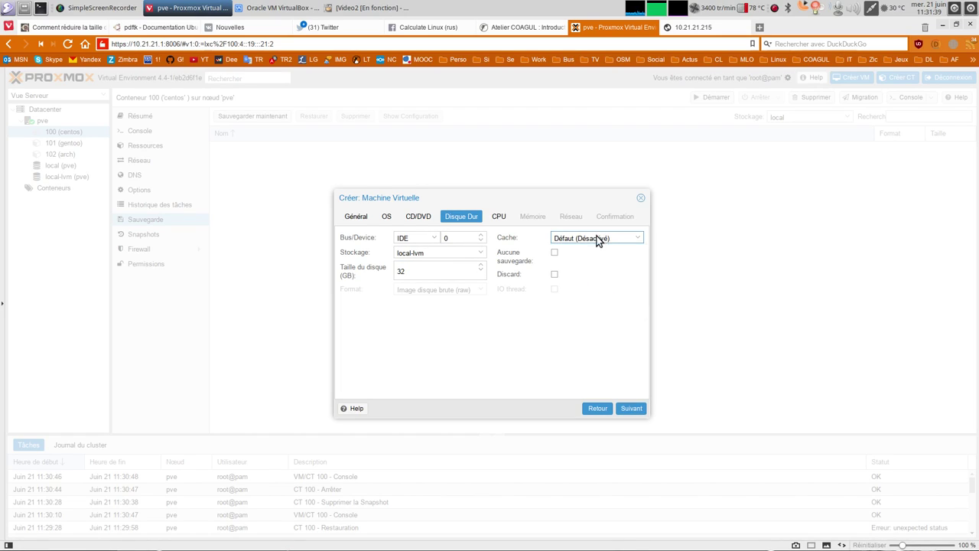
left_click(439, 273)
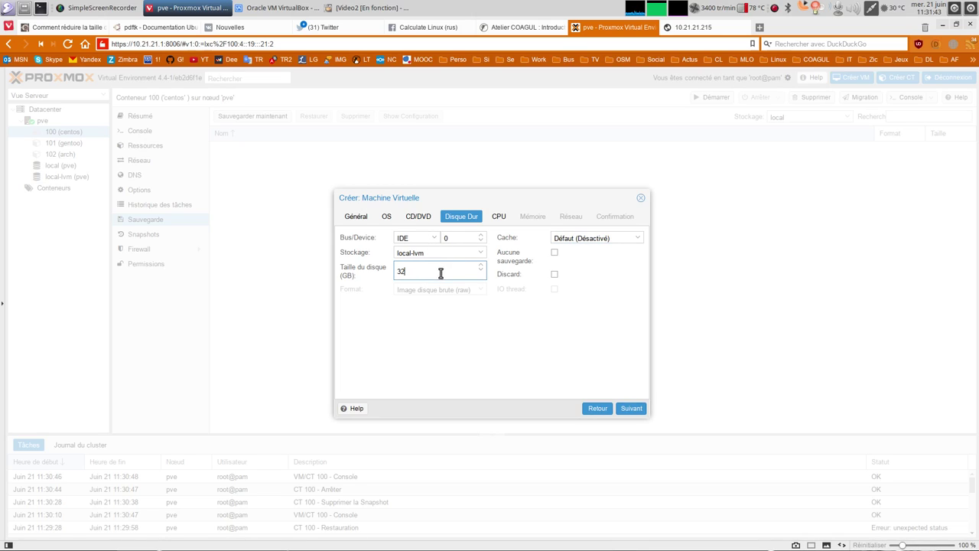
key("ctrl+a")
type("10")
left_click(468, 295)
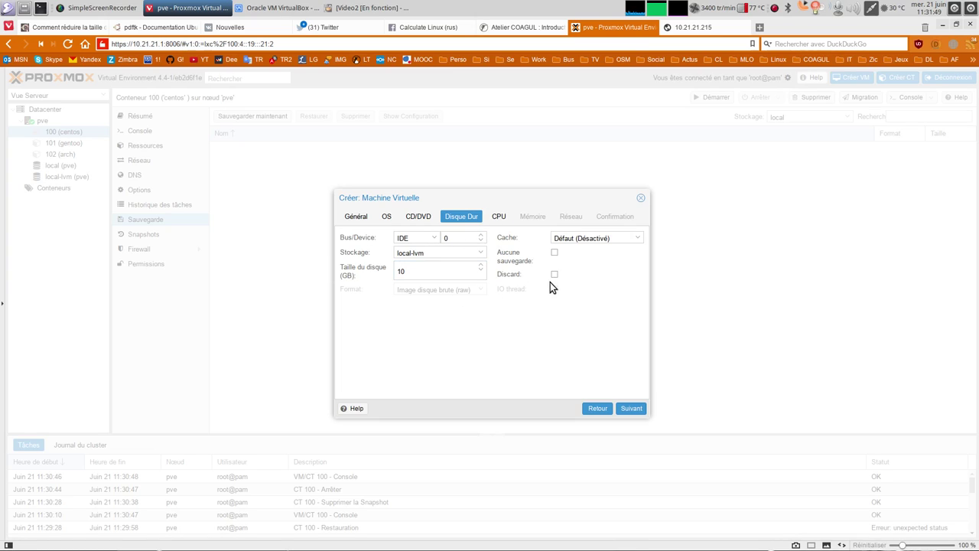
left_click(628, 408)
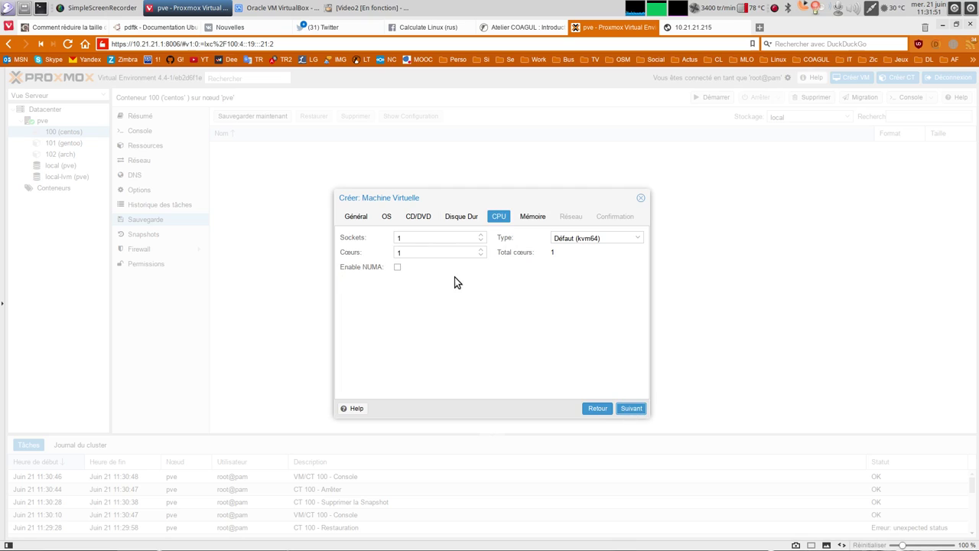
- Keep the default kvm64 CPU type and 512 MB memory
left_click(623, 239)
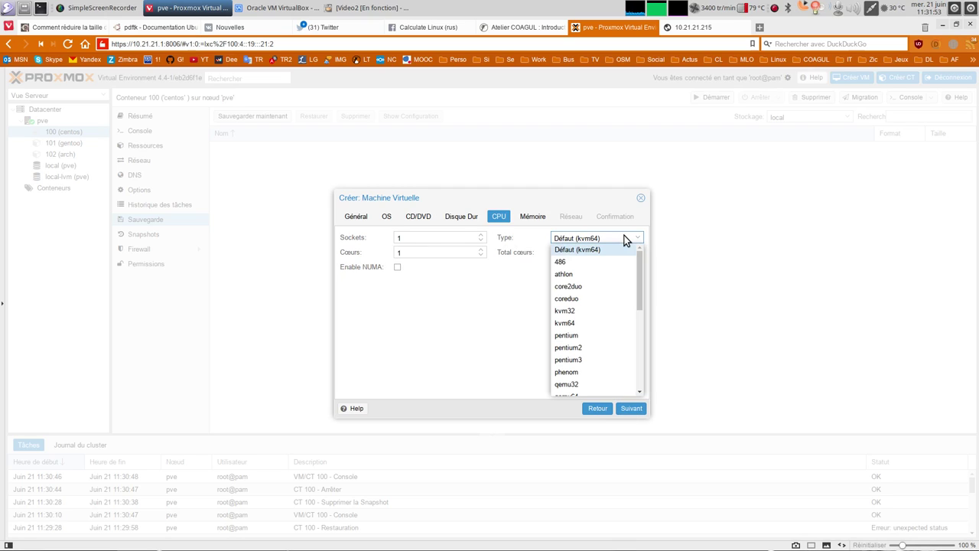
scroll(605, 340, "down", 5)
scroll(605, 342, "up", 4)
scroll(605, 342, "up", 2)
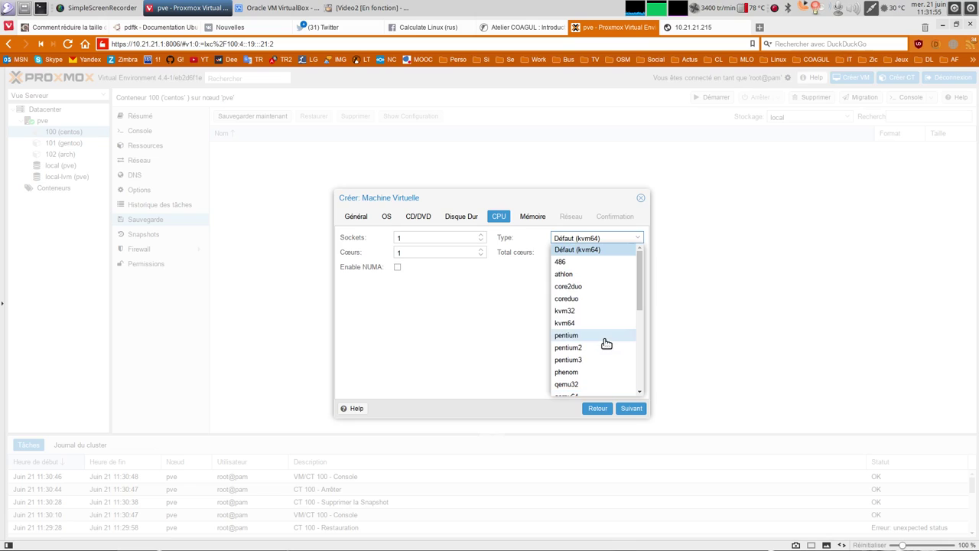
left_click(612, 239)
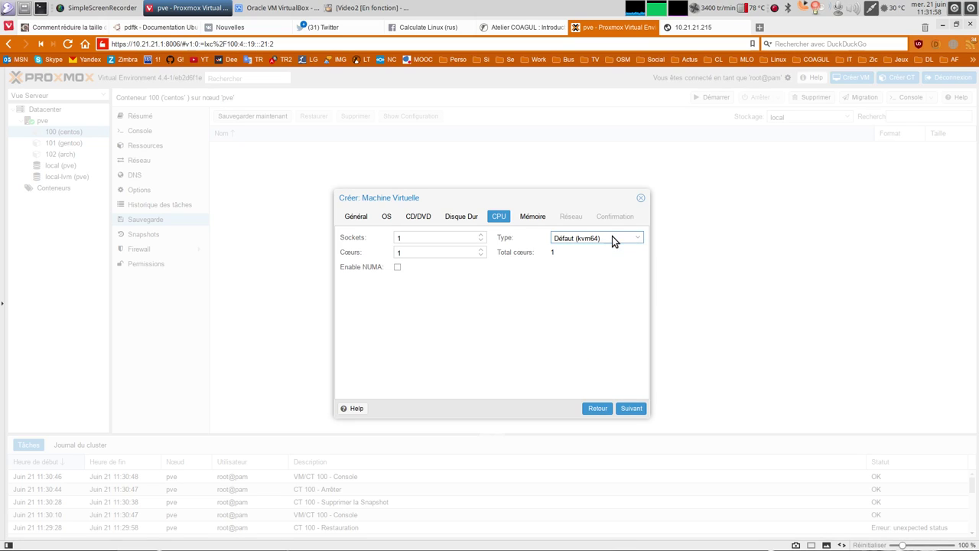
left_click(630, 411)
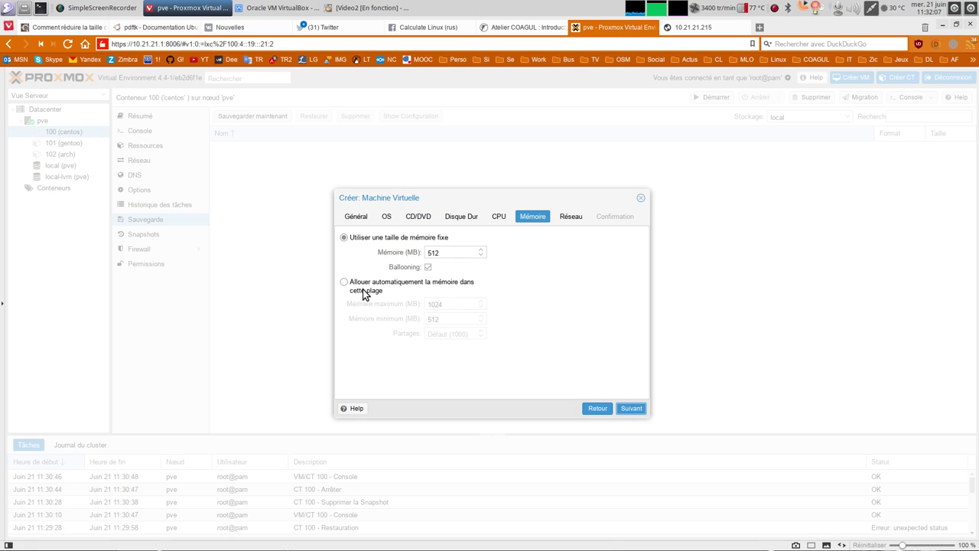
left_click(632, 408)
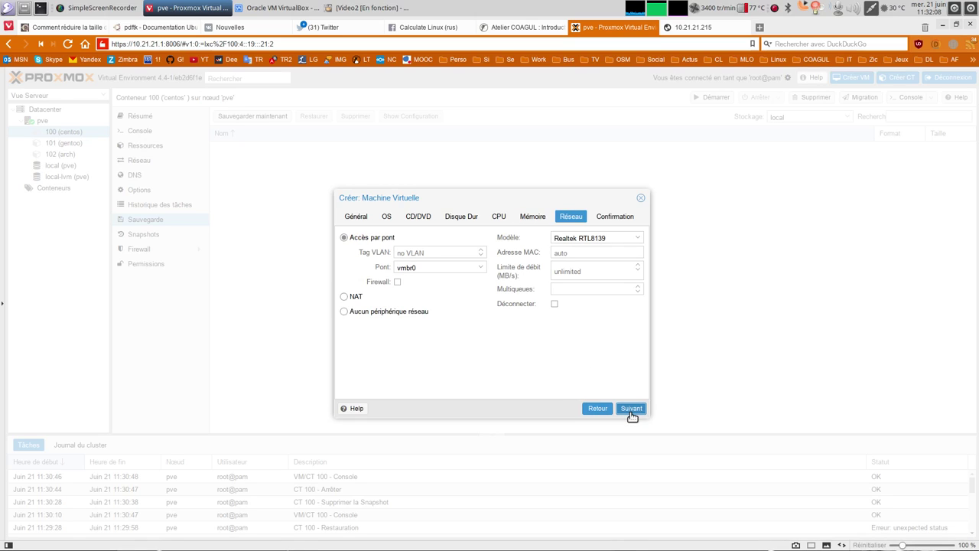
- Keep the Realtek RTL8139 network model, finish the wizard, and view VM 103's summary
left_click(433, 252)
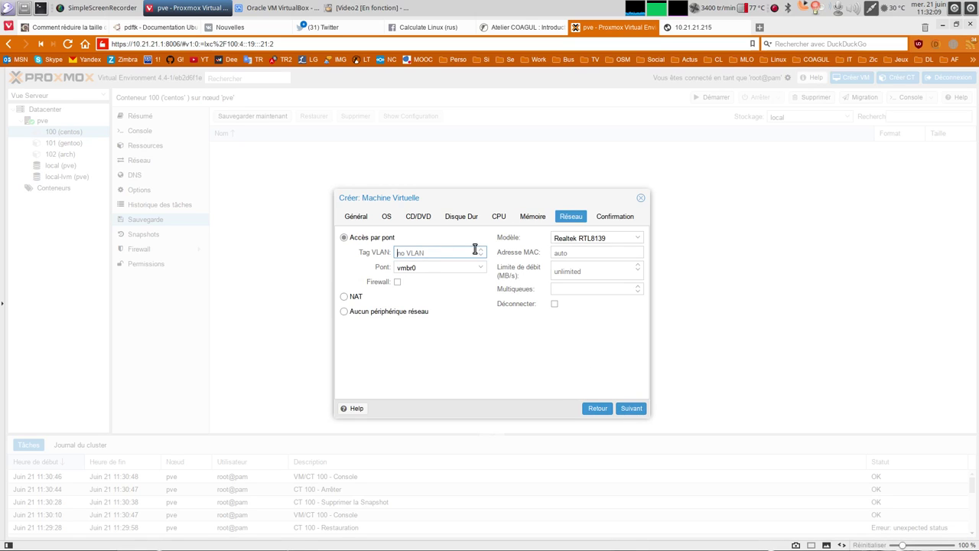
left_click(599, 237)
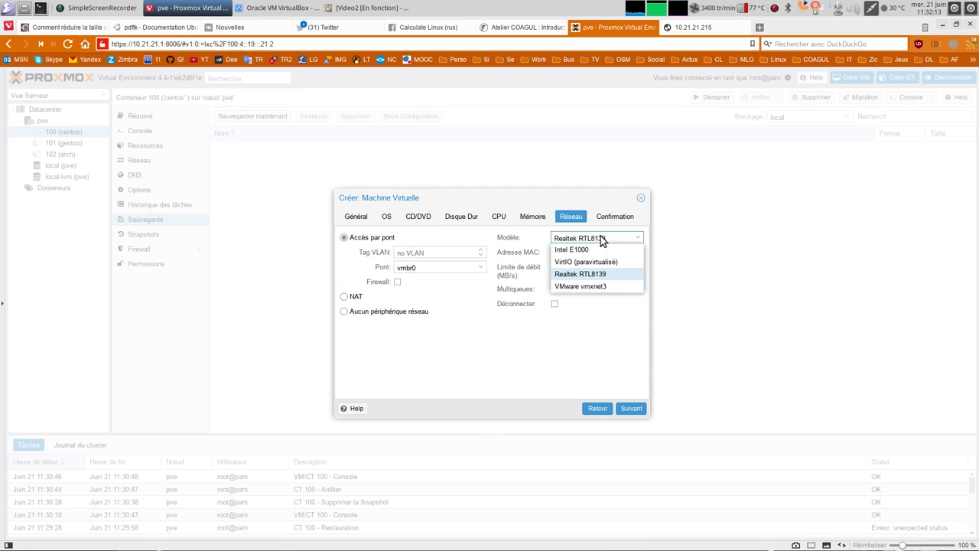
left_click(602, 239)
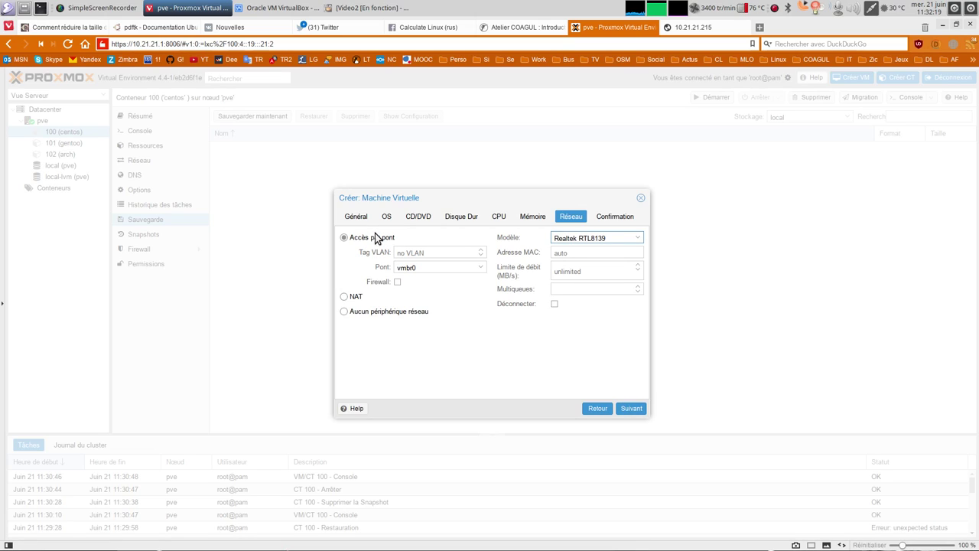
left_click(632, 410)
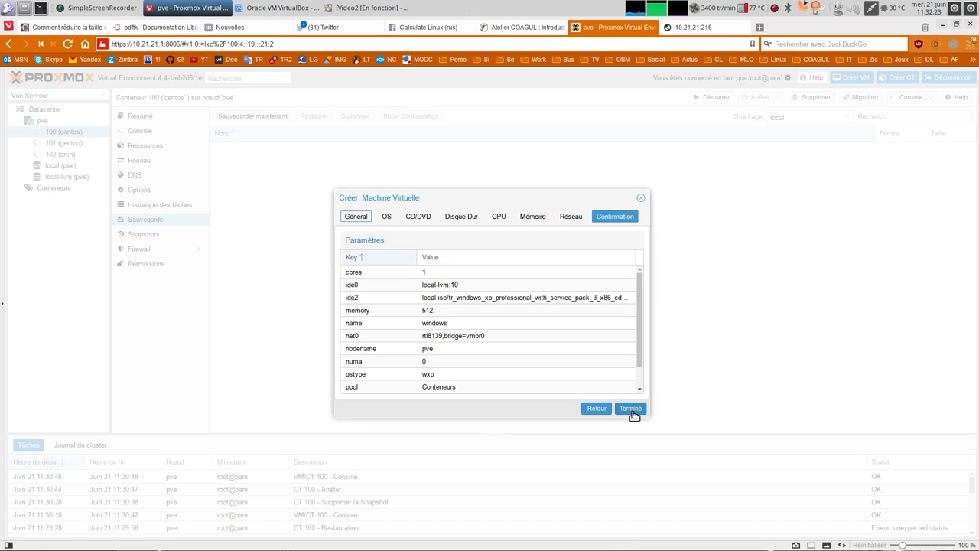
left_click(630, 408)
left_click(86, 170)
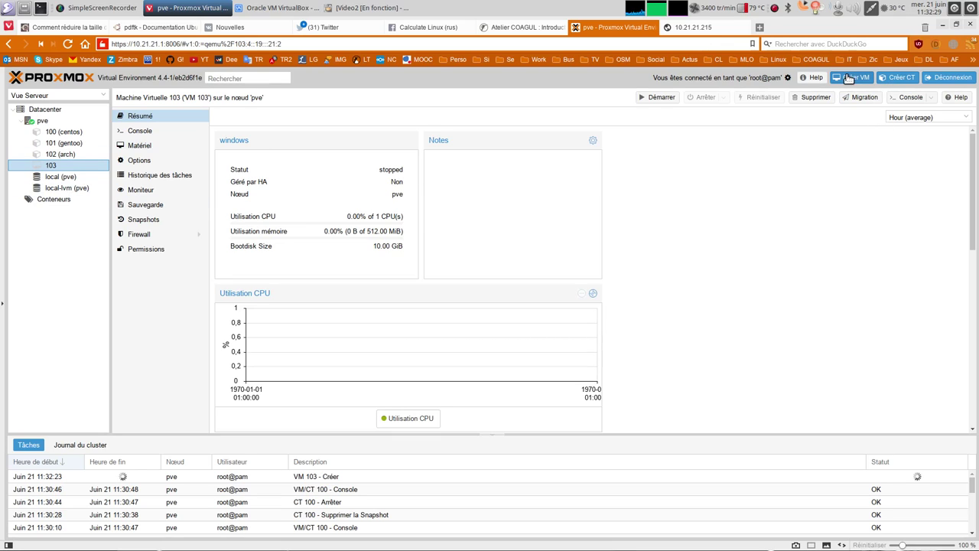
- Start VM 103, open its noVNC console, and view the failed start task's 'No accelerator found!' output
left_click(656, 97)
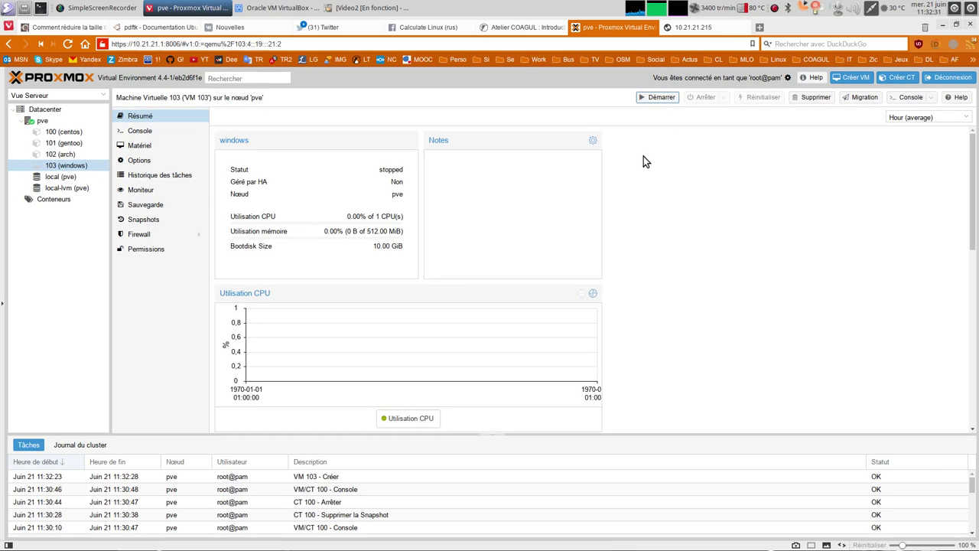
left_click(896, 98)
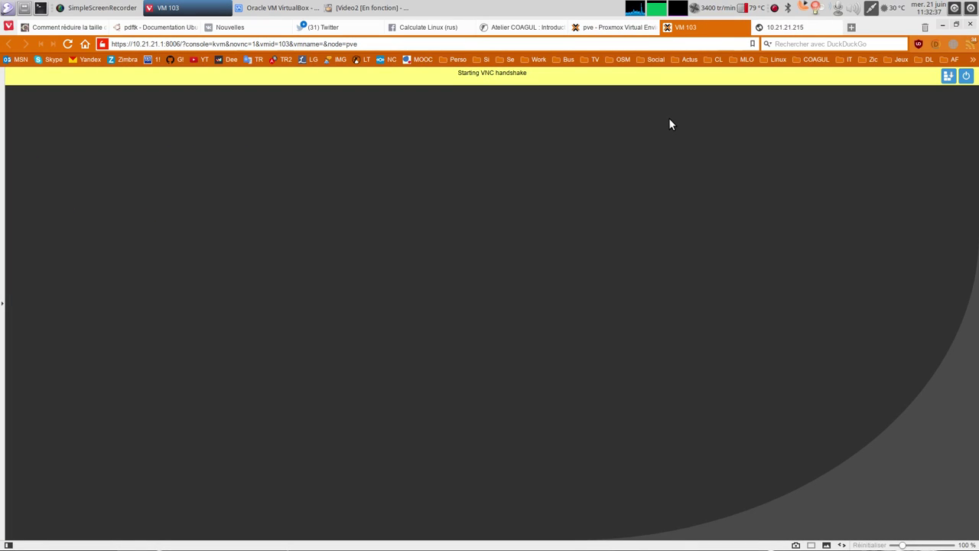
left_click(625, 28)
left_click(931, 98)
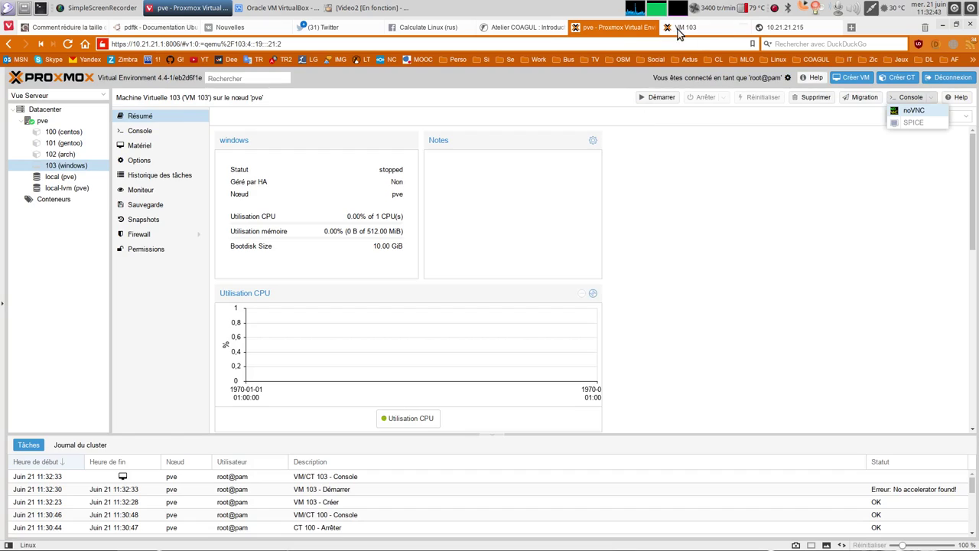
left_click(913, 110)
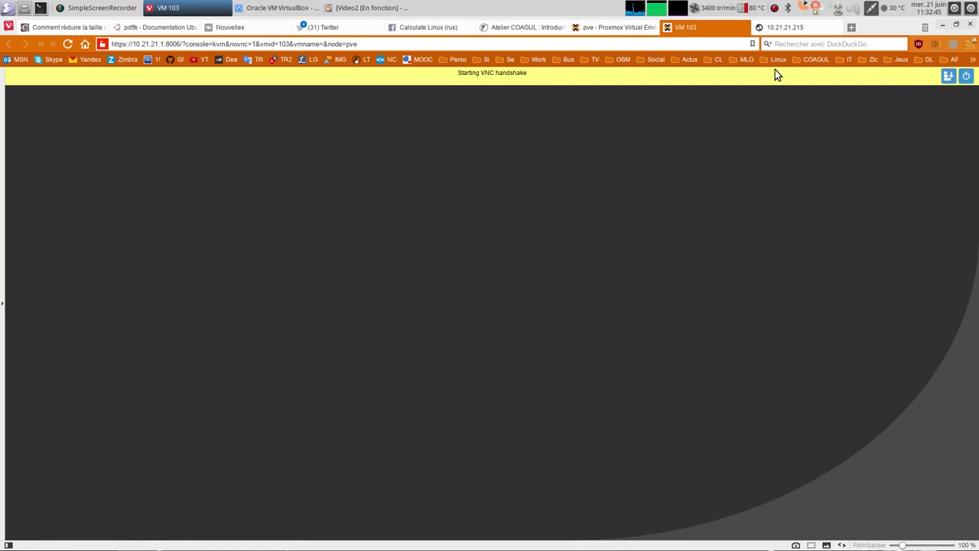
left_click(613, 27)
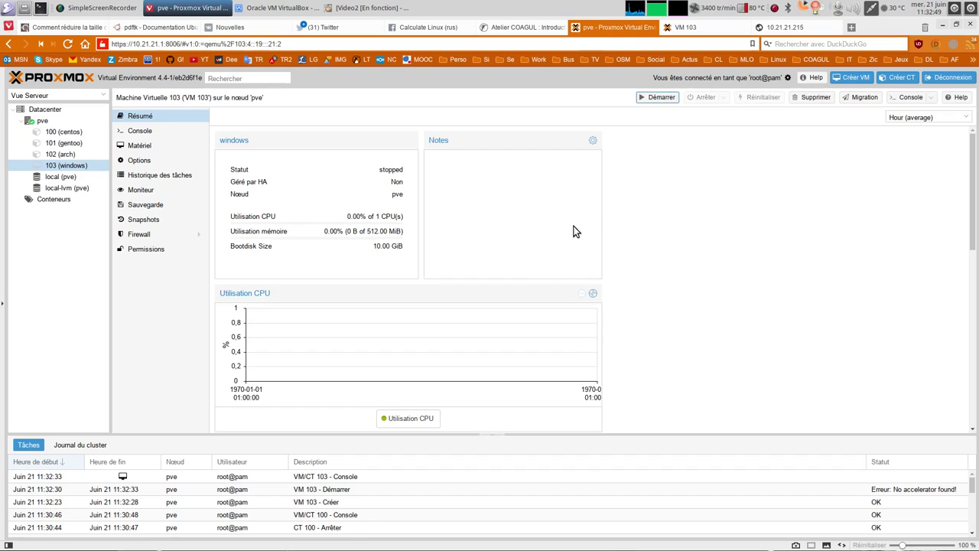
double_click(913, 489)
left_click(307, 9)
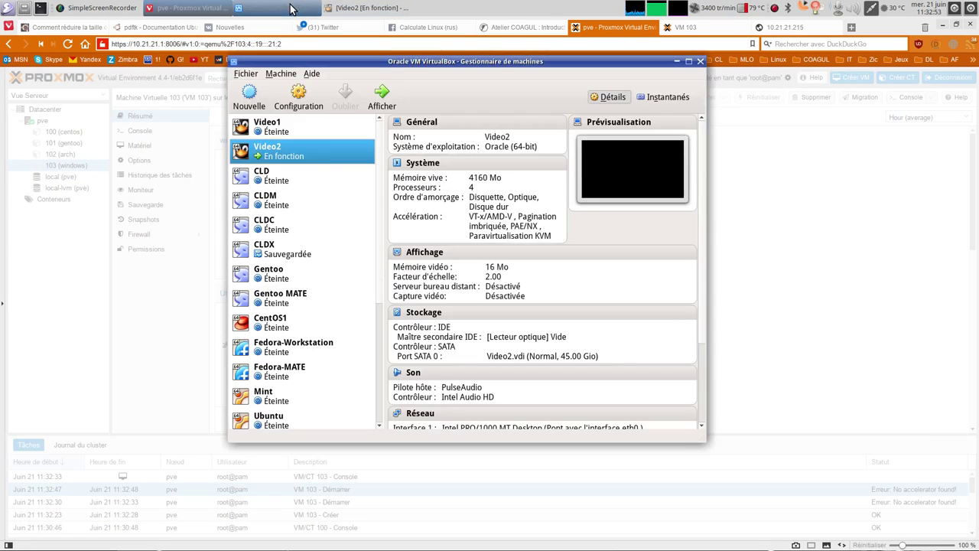
left_click(422, 163)
left_click(440, 164)
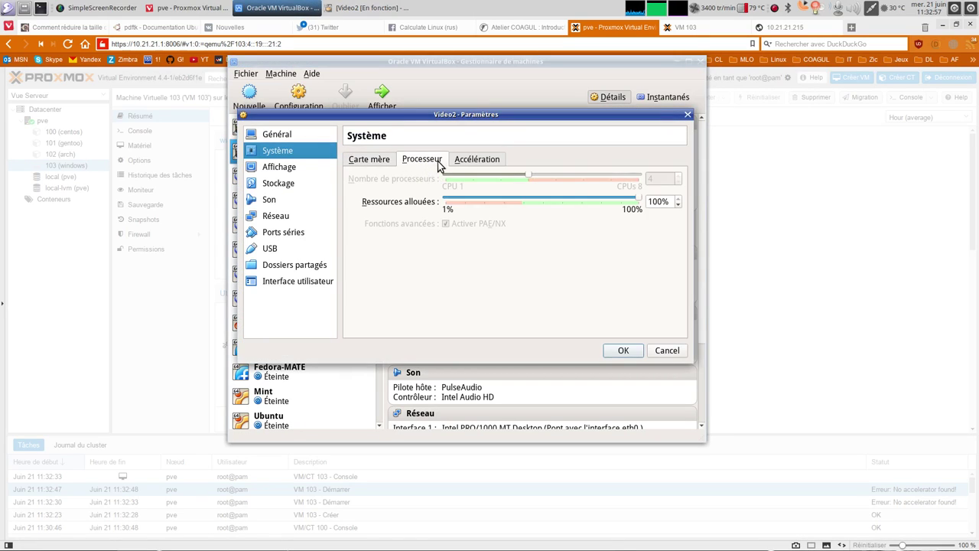
left_click(462, 162)
left_click(419, 161)
left_click(373, 160)
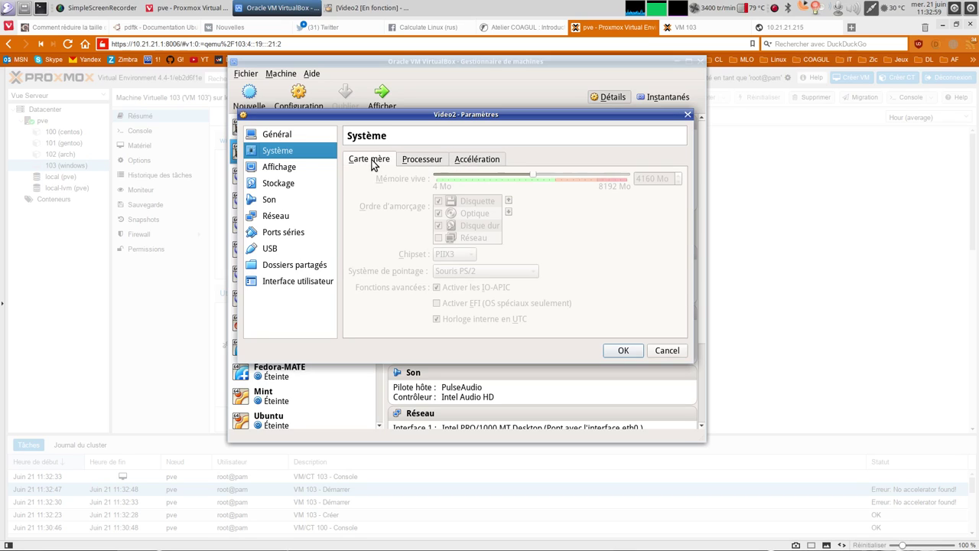
left_click(687, 115)
left_click(700, 61)
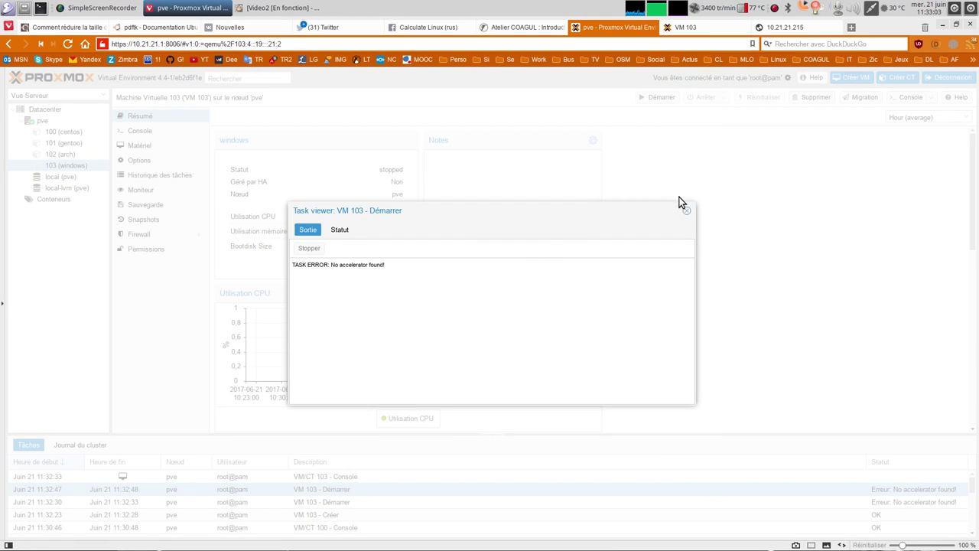
- Close the task error output and go to VM 103's hardware list
left_click(686, 211)
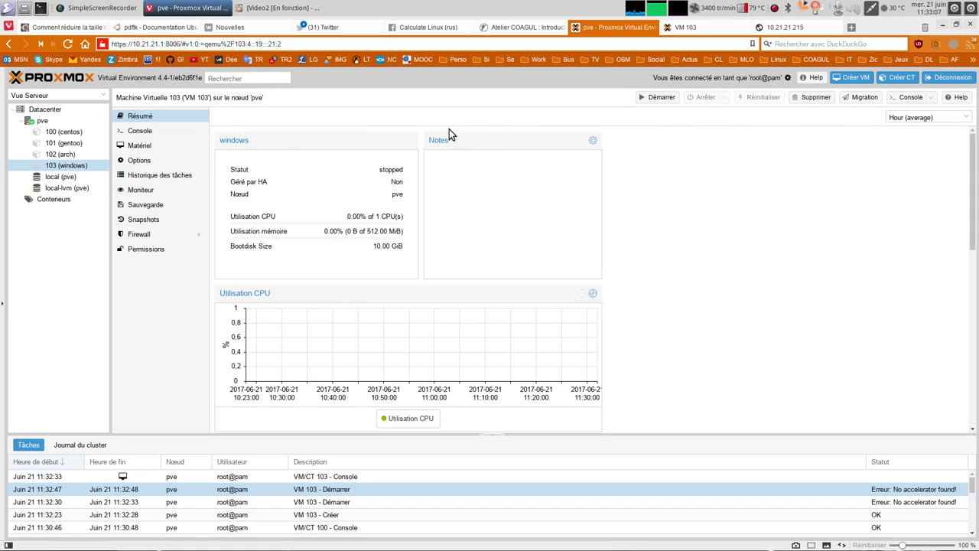
left_click(140, 131)
left_click(140, 160)
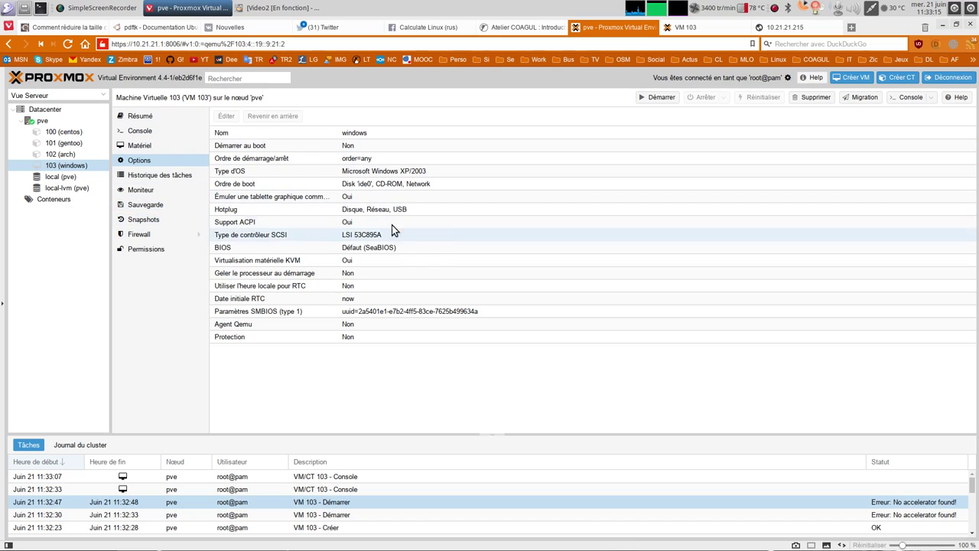
left_click(139, 146)
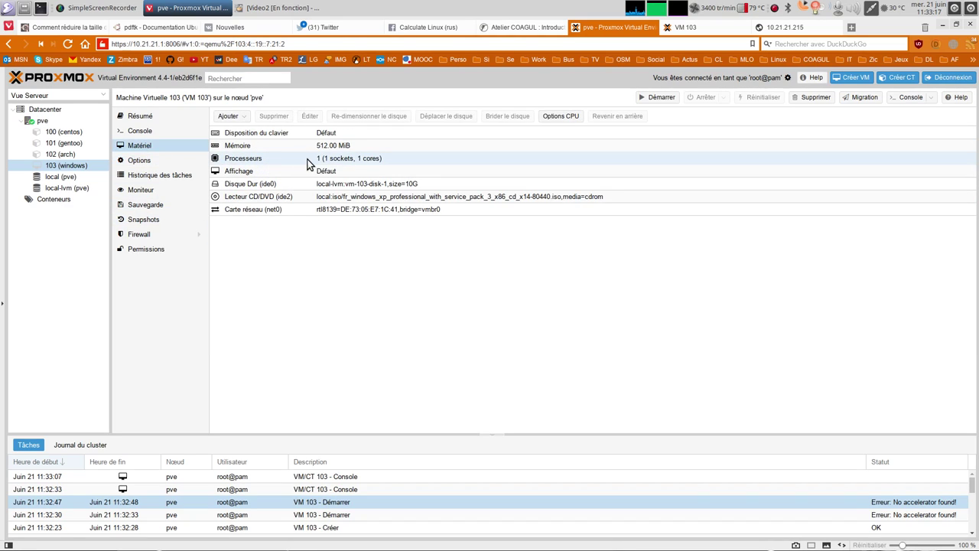
- Change VM 103's CPU type to core2duo, start it, and switch to its console
double_click(309, 159)
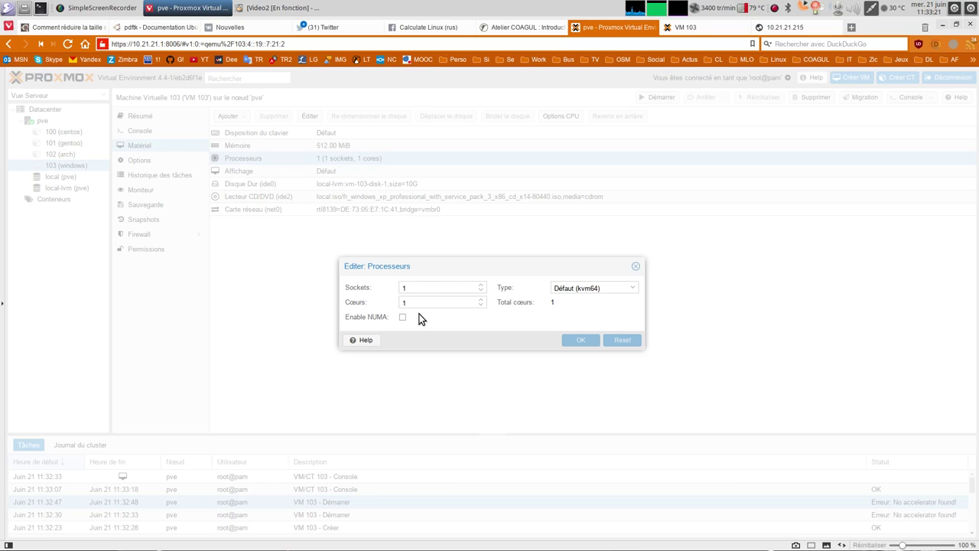
left_click(610, 288)
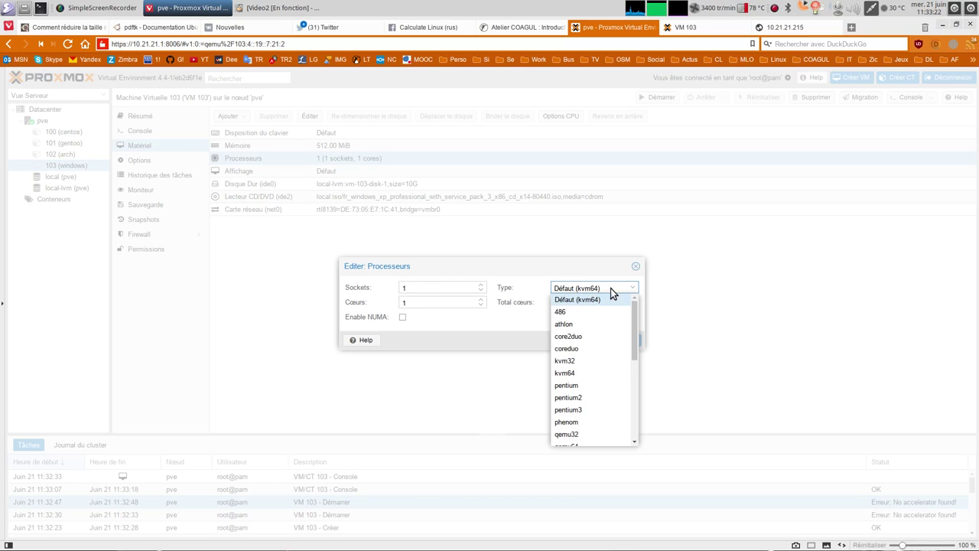
left_click(590, 338)
left_click(579, 339)
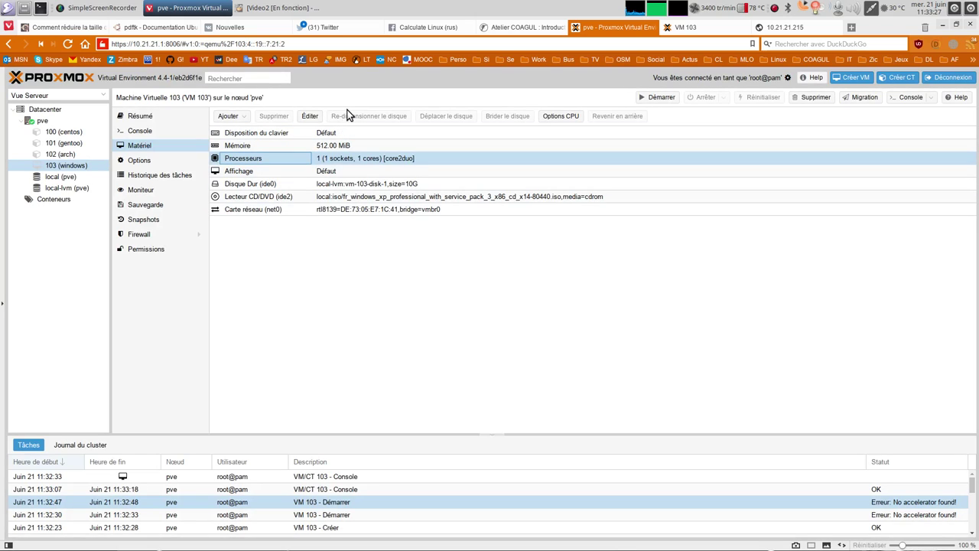
left_click(658, 99)
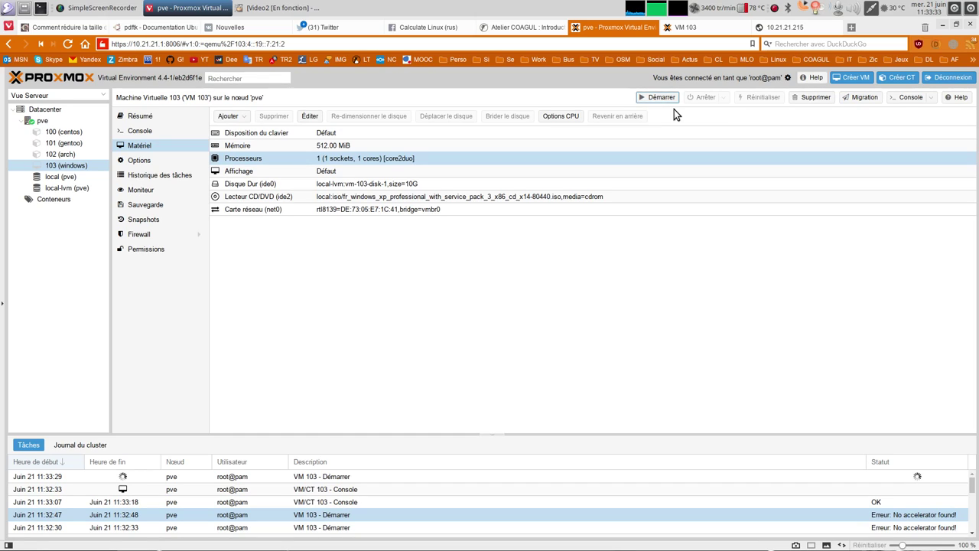
left_click(677, 27)
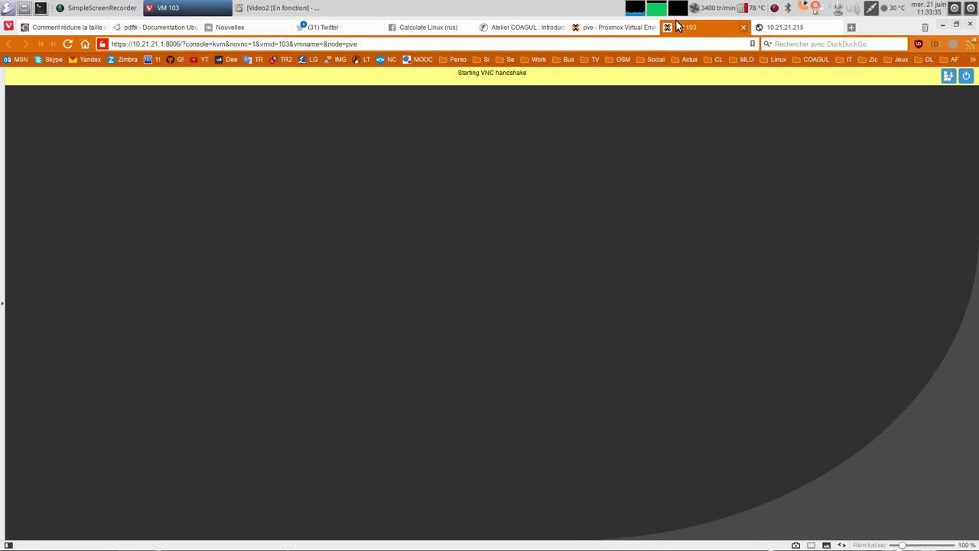
- Check the result of the latest VM 103 start task and its console
mouse_move(601, 30)
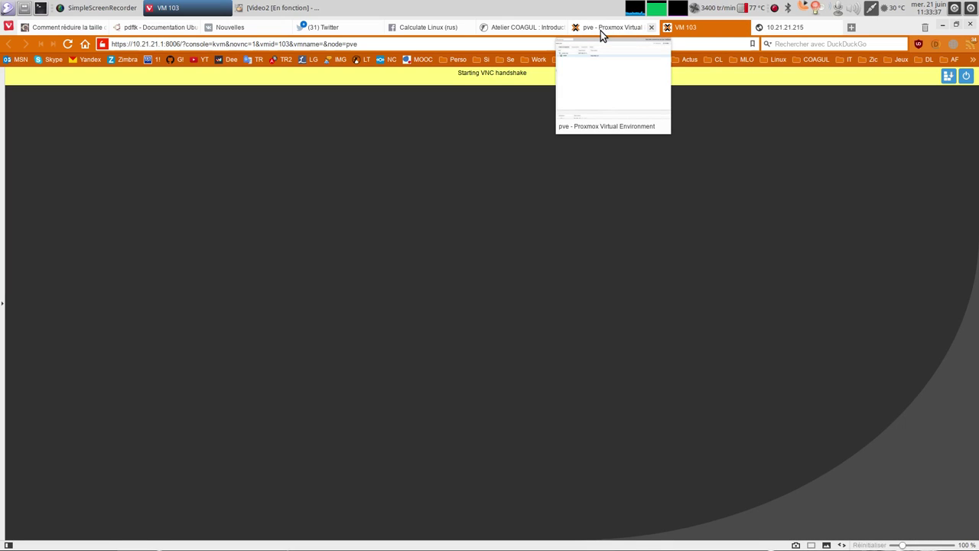
left_click(633, 31)
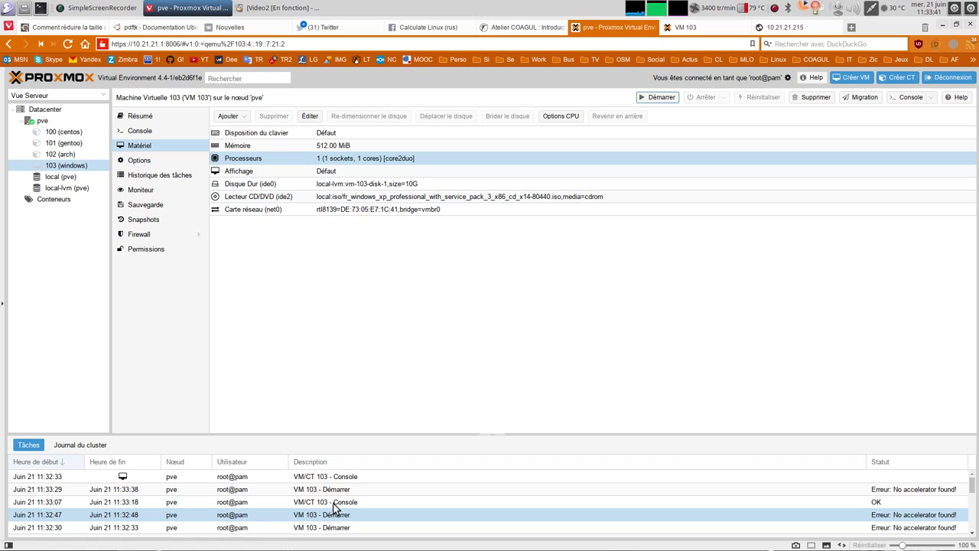
left_click(343, 491)
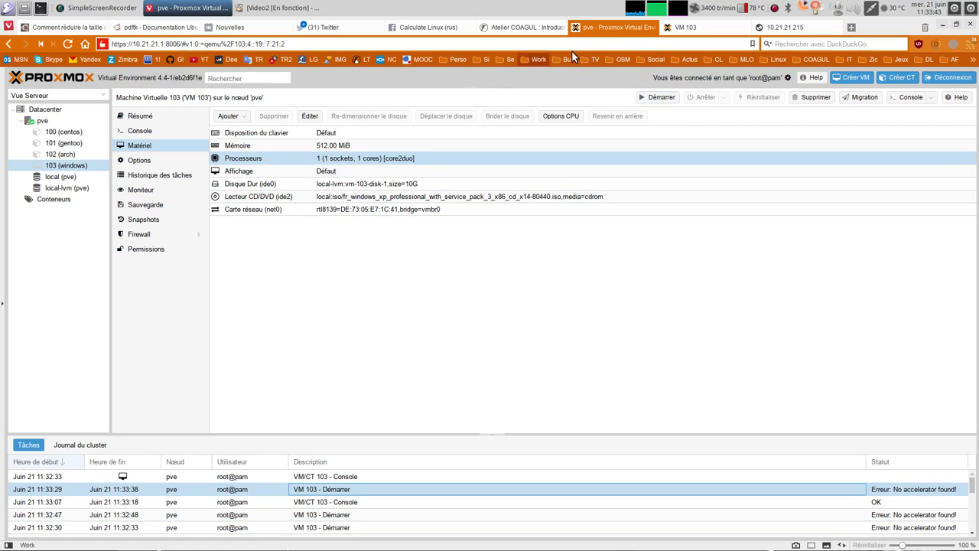
left_click(681, 28)
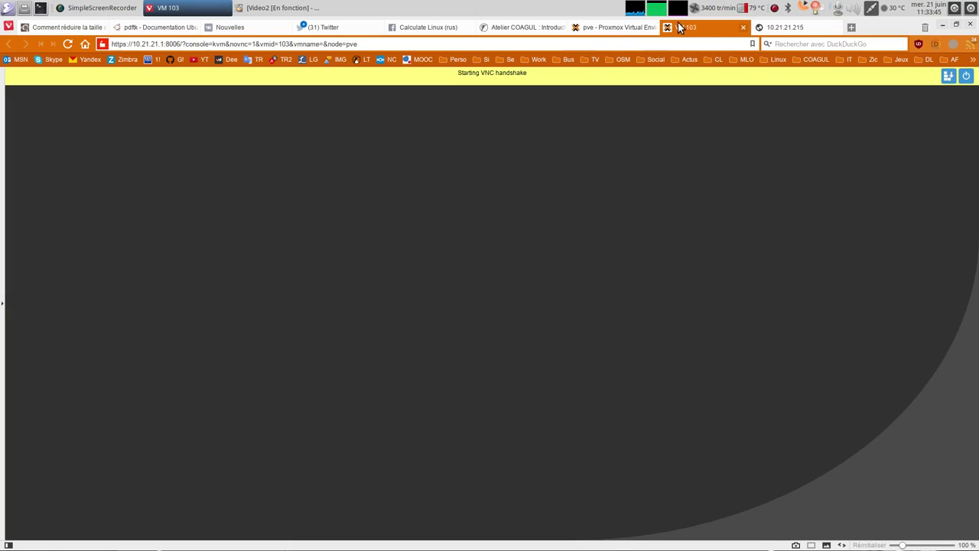
left_click(623, 28)
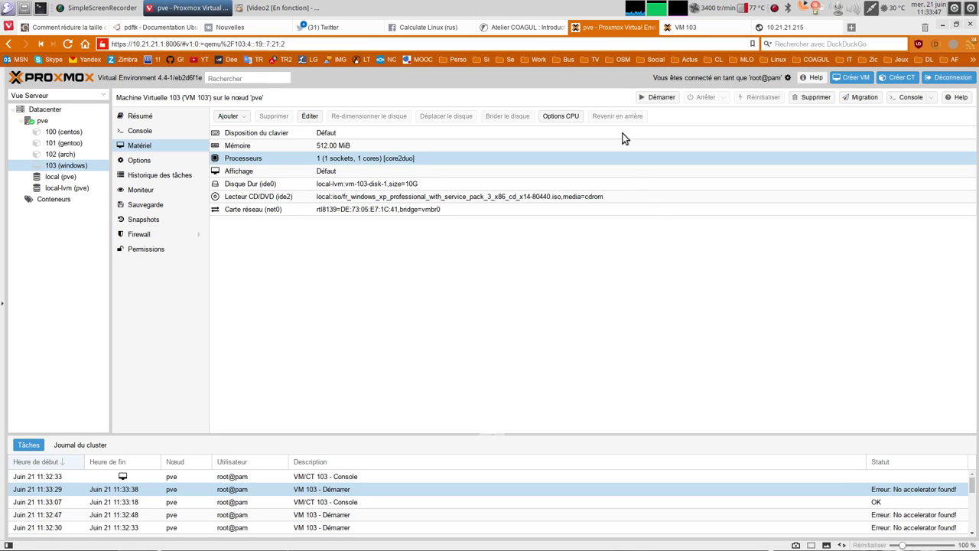
- Enable NUMA with core2duo kept as CPU type, start VM 103 again, and inspect the new task
double_click(373, 158)
left_click(595, 290)
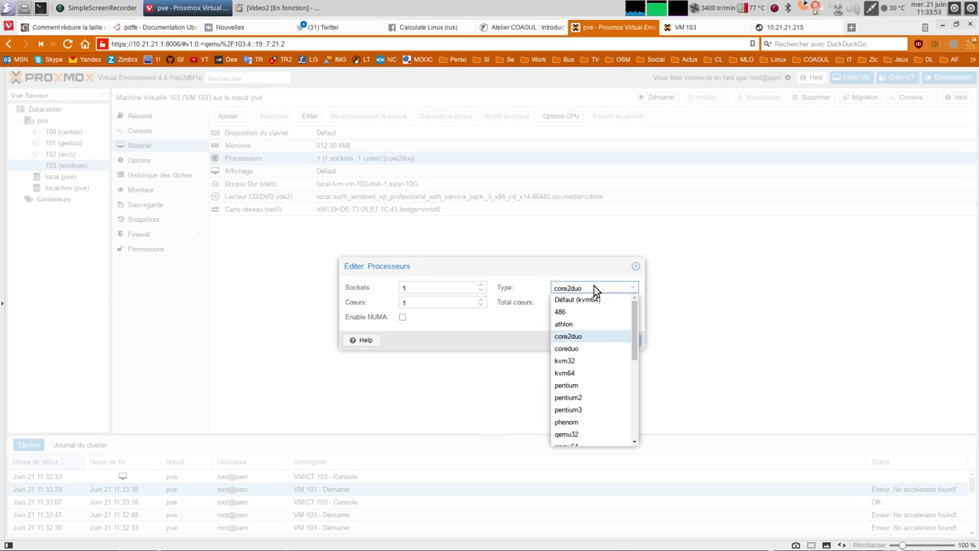
left_click(593, 288)
left_click(402, 317)
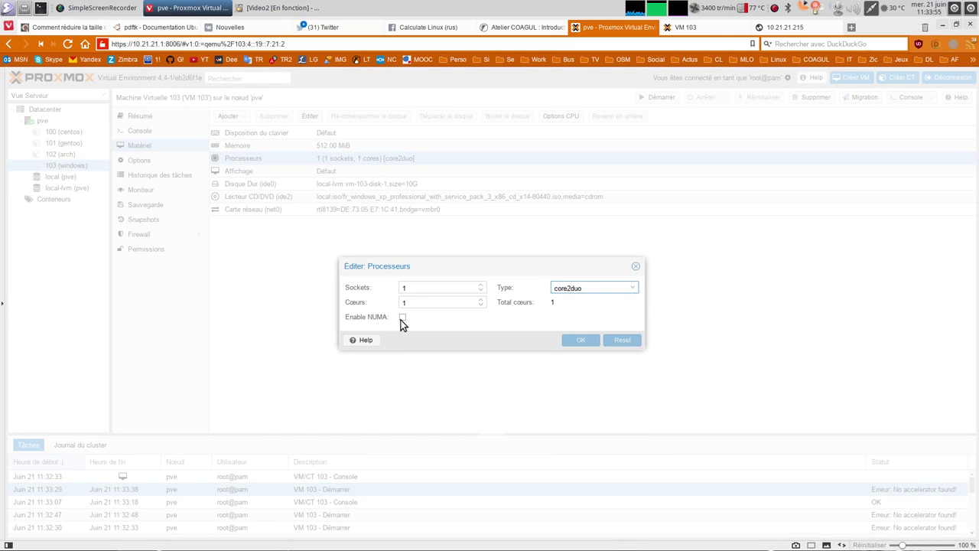
left_click(577, 340)
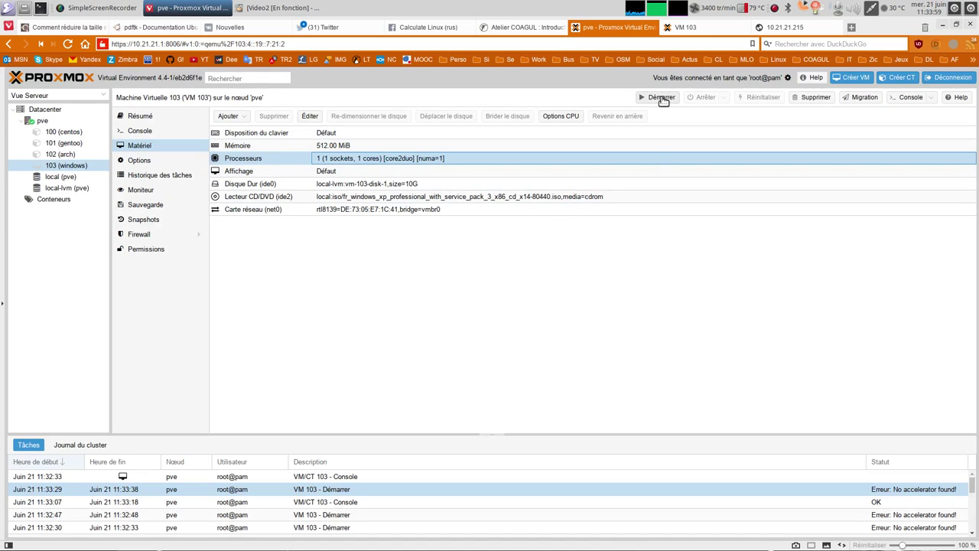
left_click(662, 99)
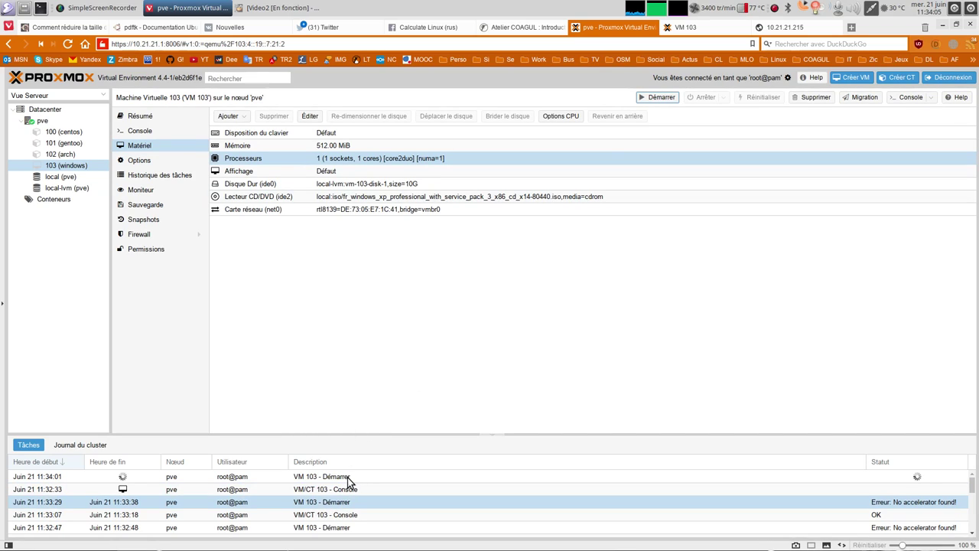
left_click(349, 482)
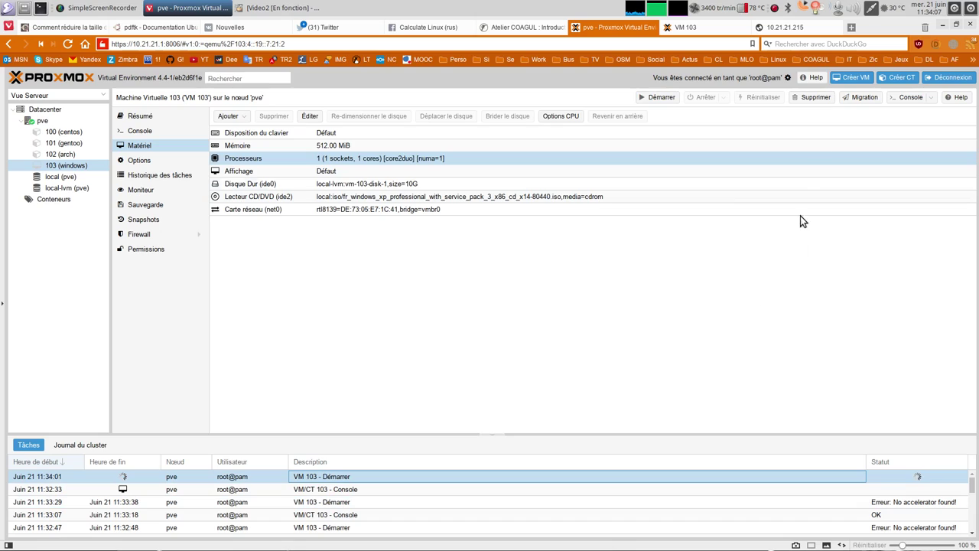
- Close the VM 103 console tab and review the VM's options and hardware list
mouse_move(691, 32)
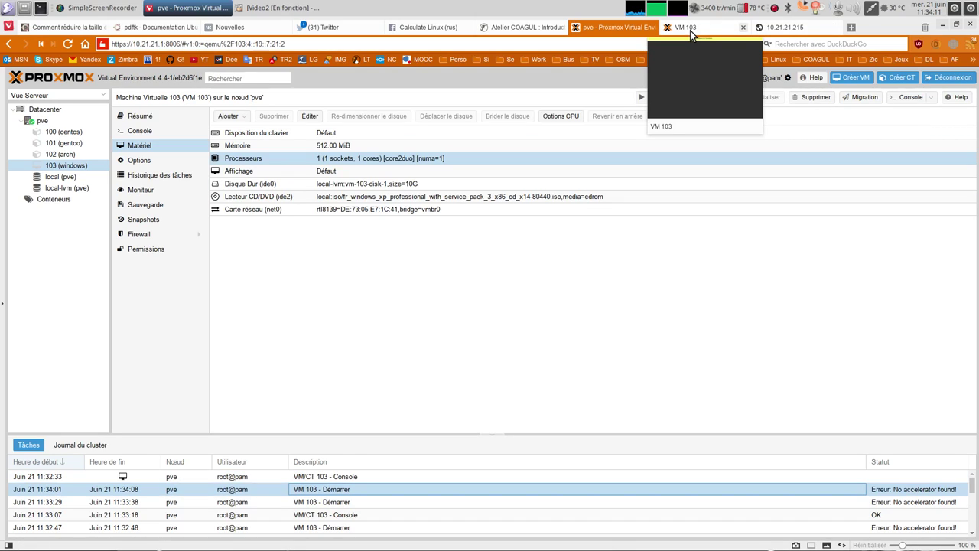
left_click(690, 30)
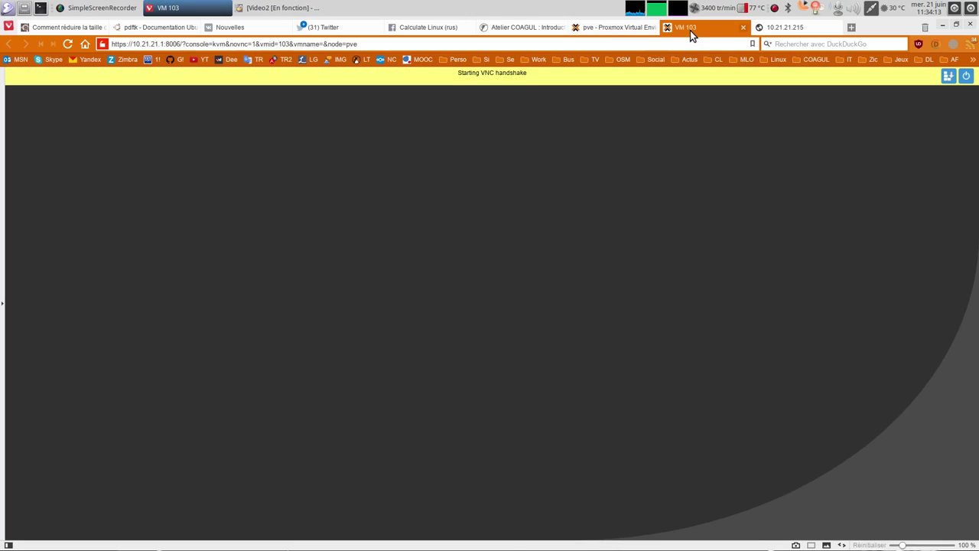
middle_click(690, 31)
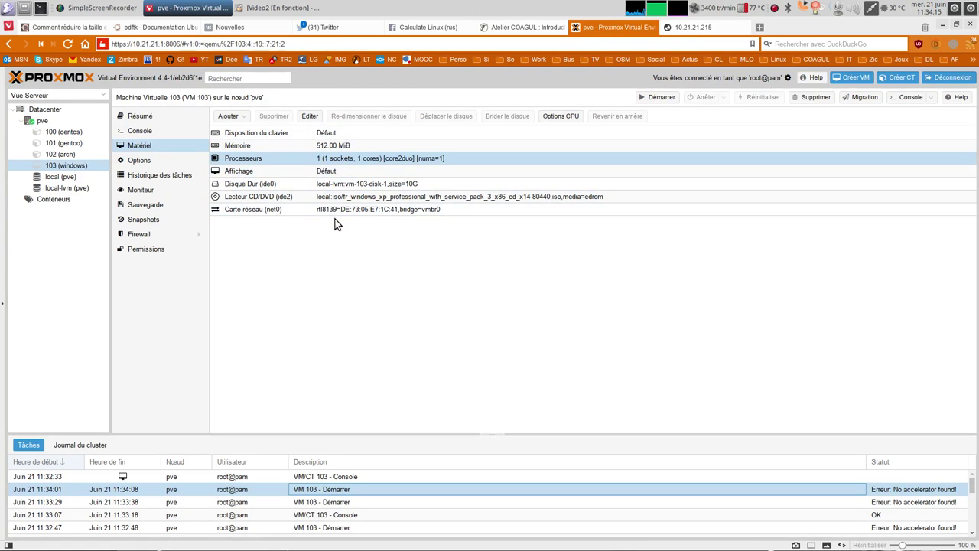
left_click(157, 162)
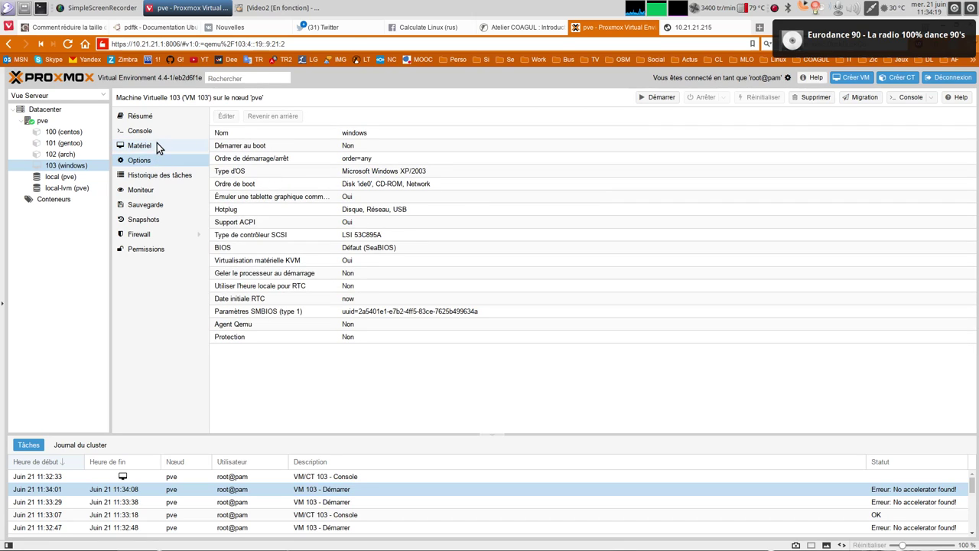
left_click(157, 145)
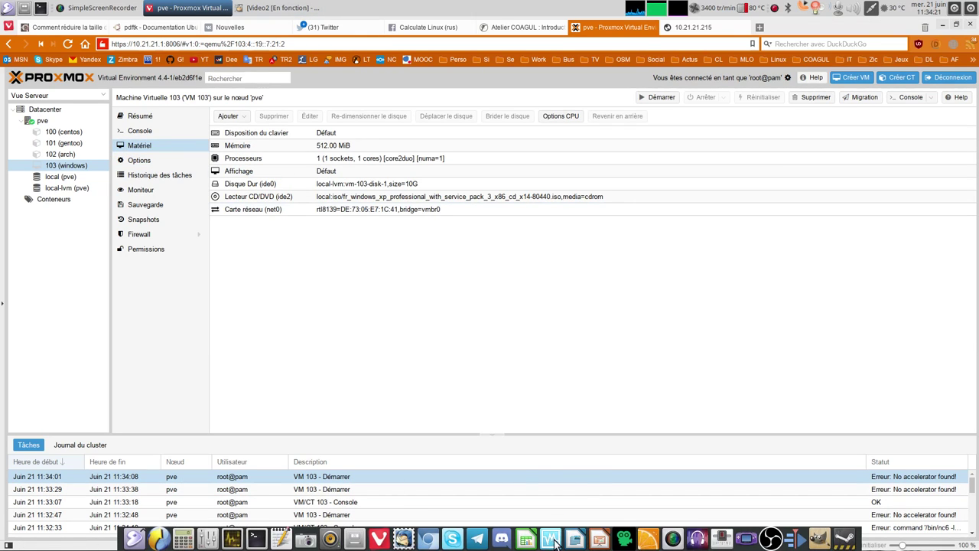
- Review Video2's processor and acceleration settings in VirtualBox
left_click(555, 542)
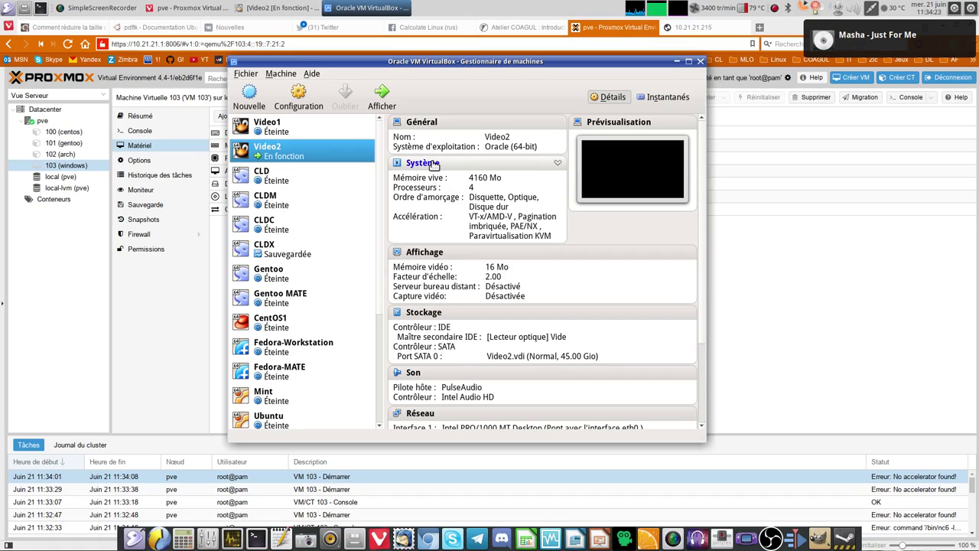
left_click(433, 164)
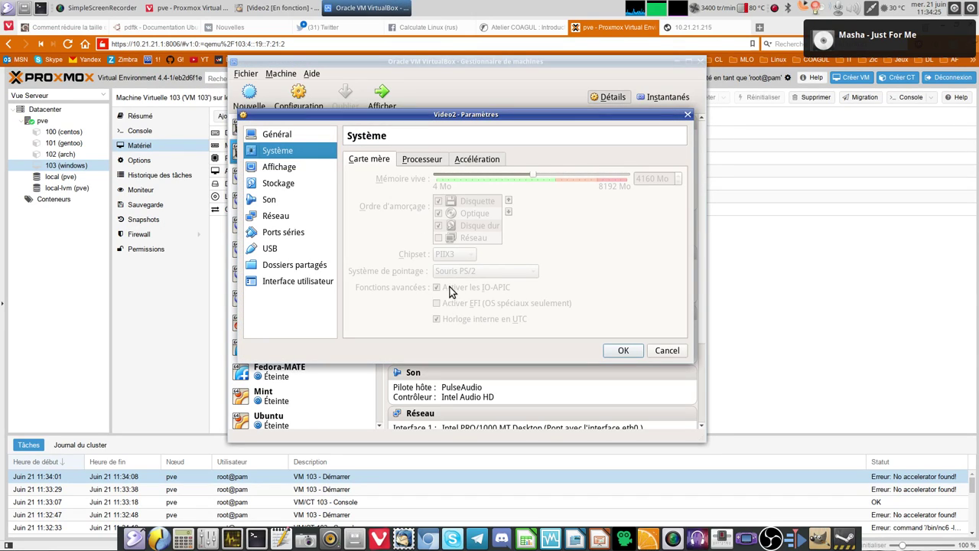
left_click(419, 165)
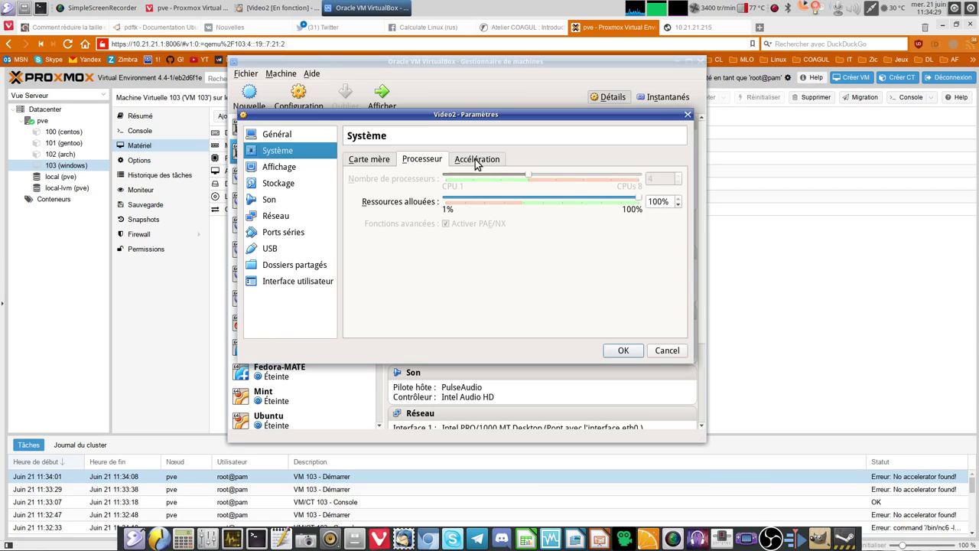
left_click(477, 162)
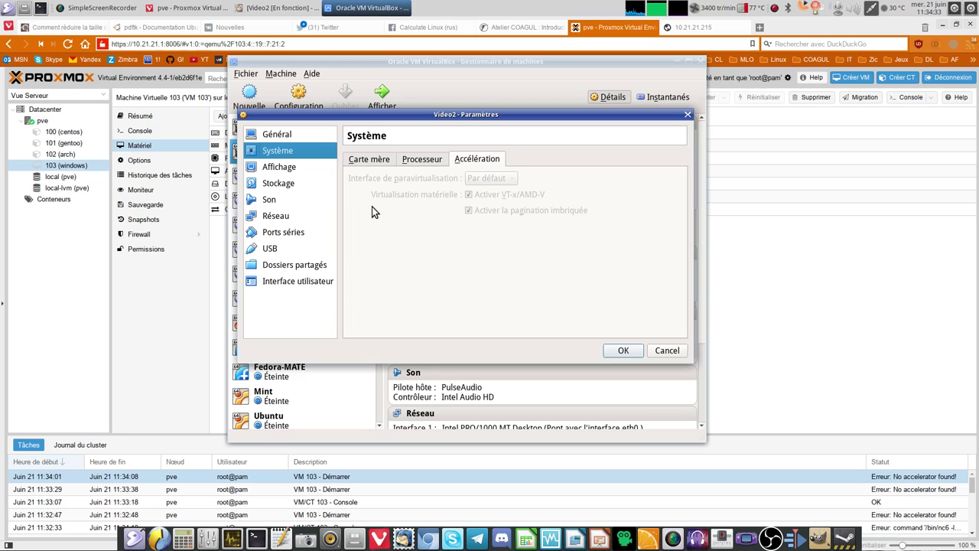
left_click(687, 115)
- Review Video1's acceleration and paravirtualization settings unchanged, close VirtualBox, and open VM 103's CPU options
left_click(283, 125)
left_click(300, 98)
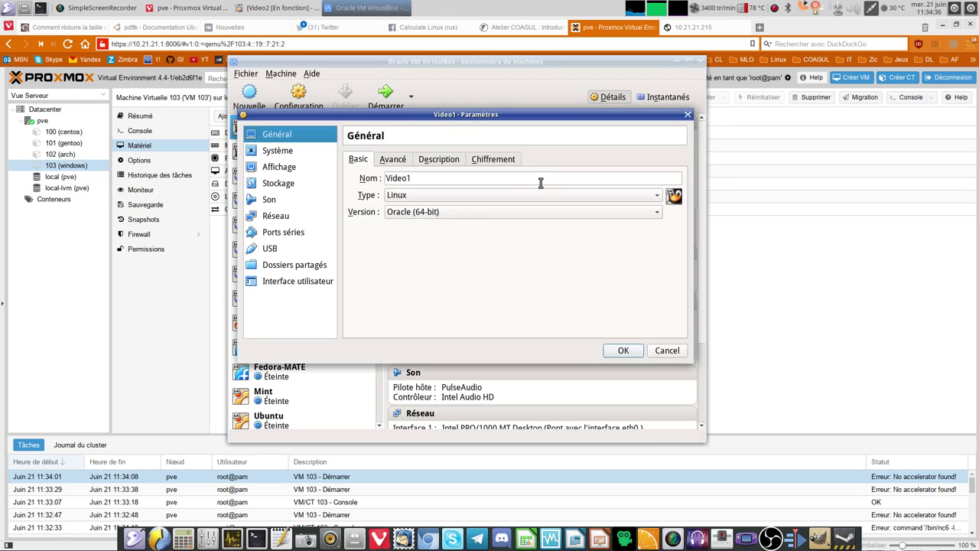
left_click(302, 151)
left_click(466, 159)
left_click(491, 178)
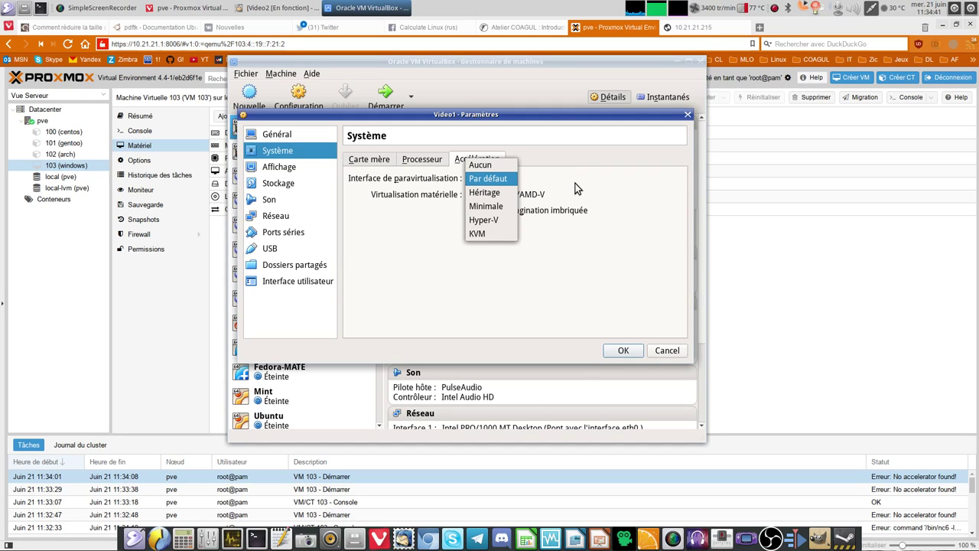
left_click(610, 189)
left_click(687, 114)
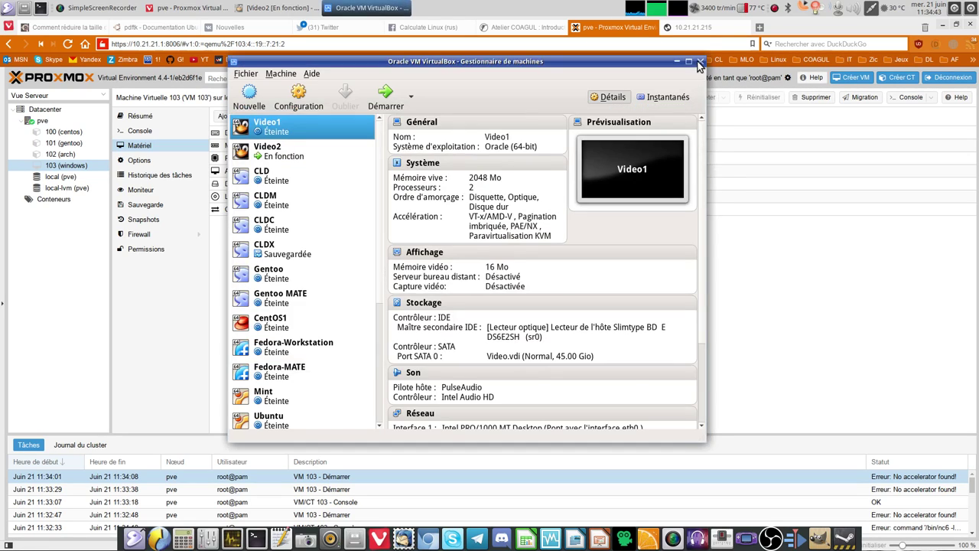
left_click(699, 62)
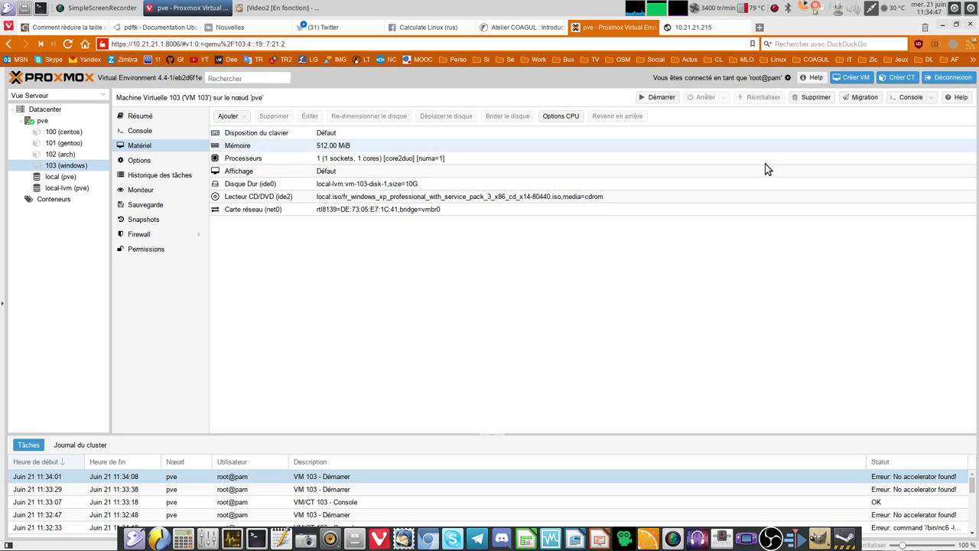
left_click(561, 116)
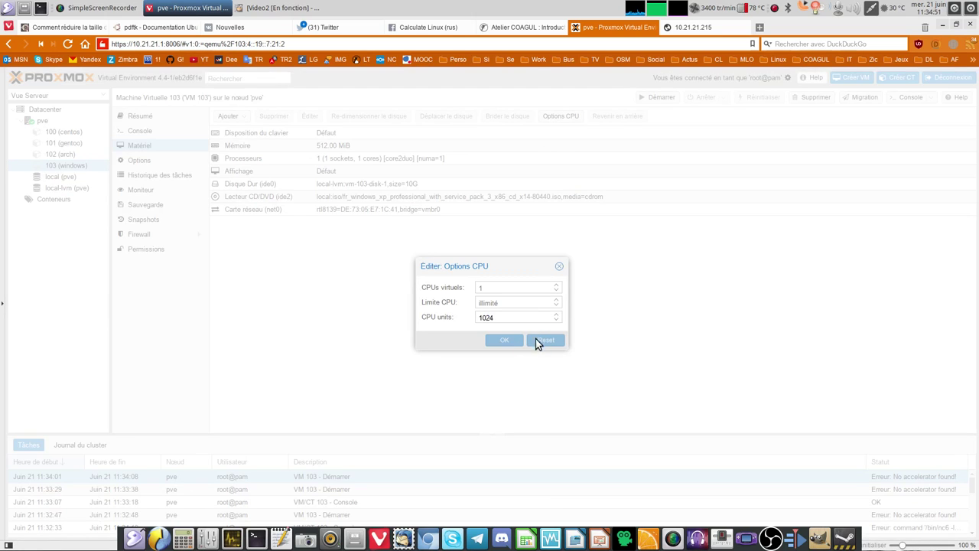
- Close VM 103's CPU options and start error details, then show the pve node's resource overview
left_click(561, 267)
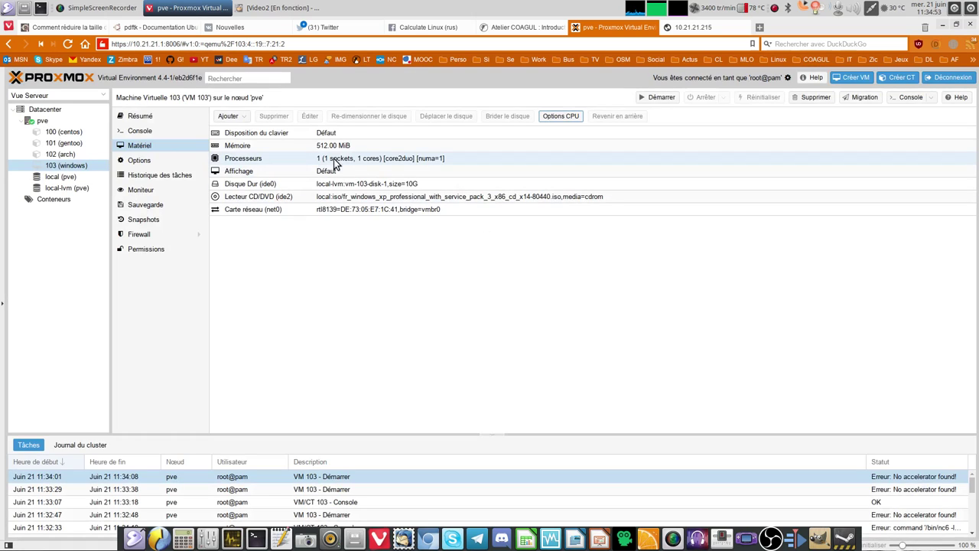
key("alt+Tab")
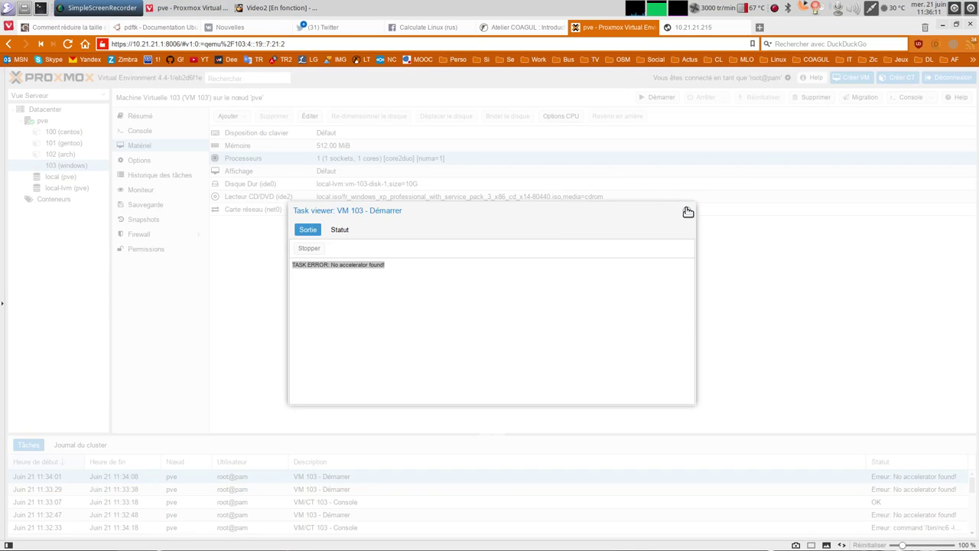
left_click(685, 211)
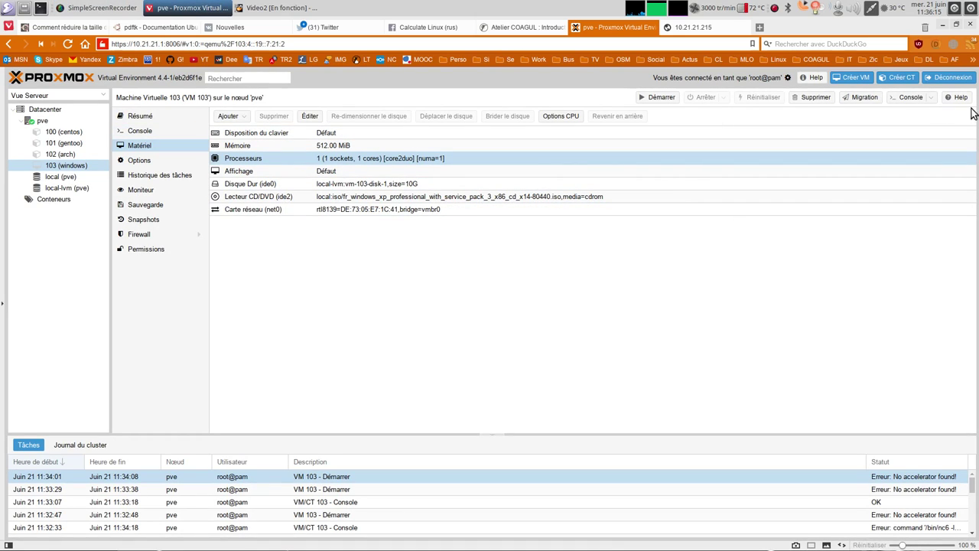
left_click(62, 122)
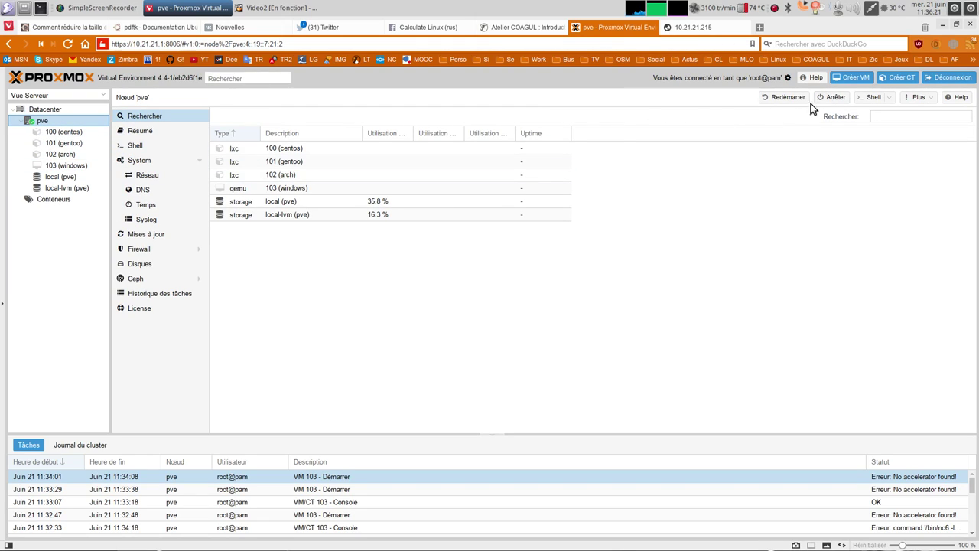
- Shut down the pve node and confirm the 'Stopper toutes les VMs et conteneurs' task finished OK
left_click(833, 98)
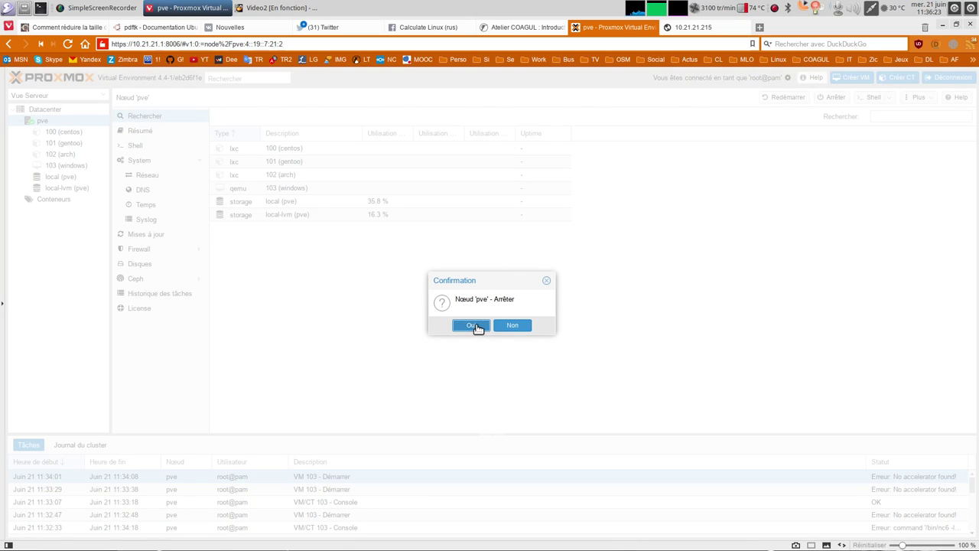
left_click(470, 326)
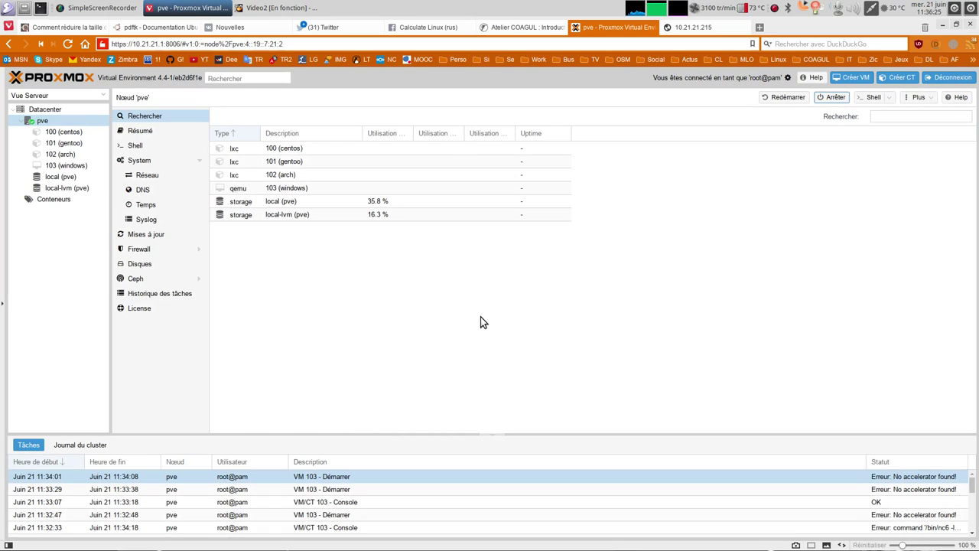
left_click(285, 8)
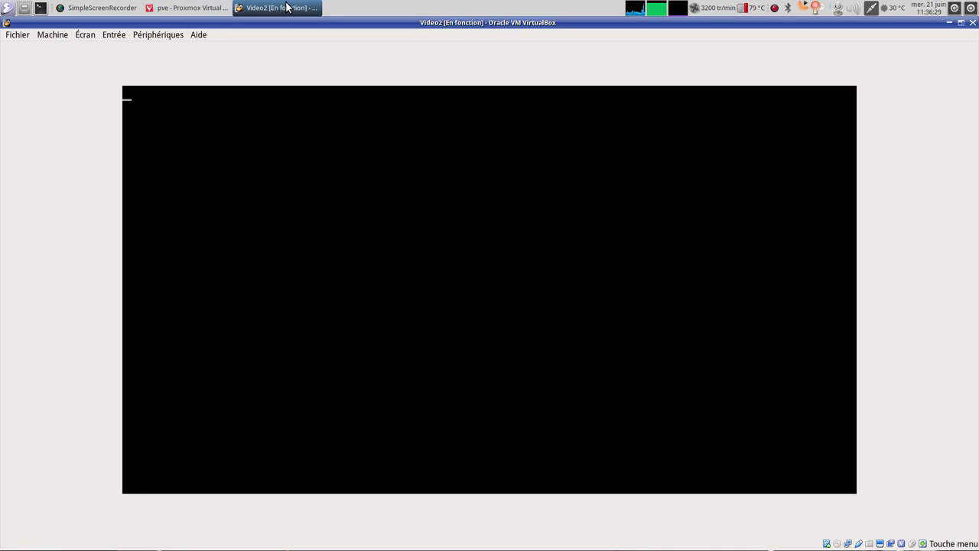
left_click(286, 8)
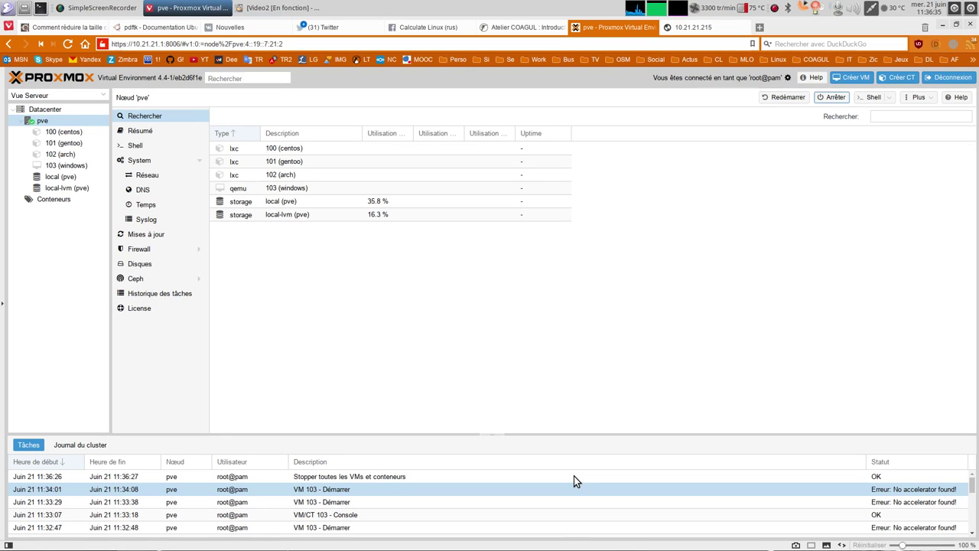
left_click(285, 8)
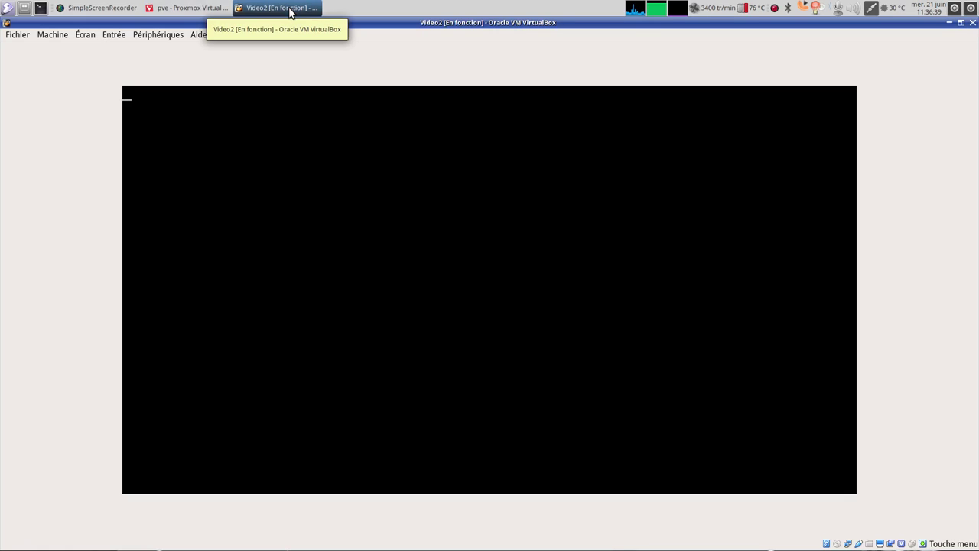
left_click(290, 10)
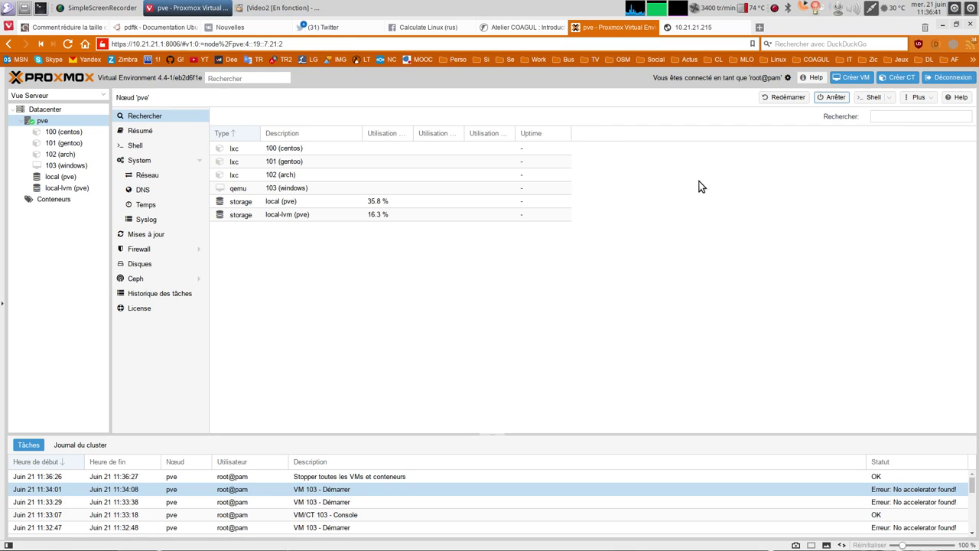
left_click(365, 476)
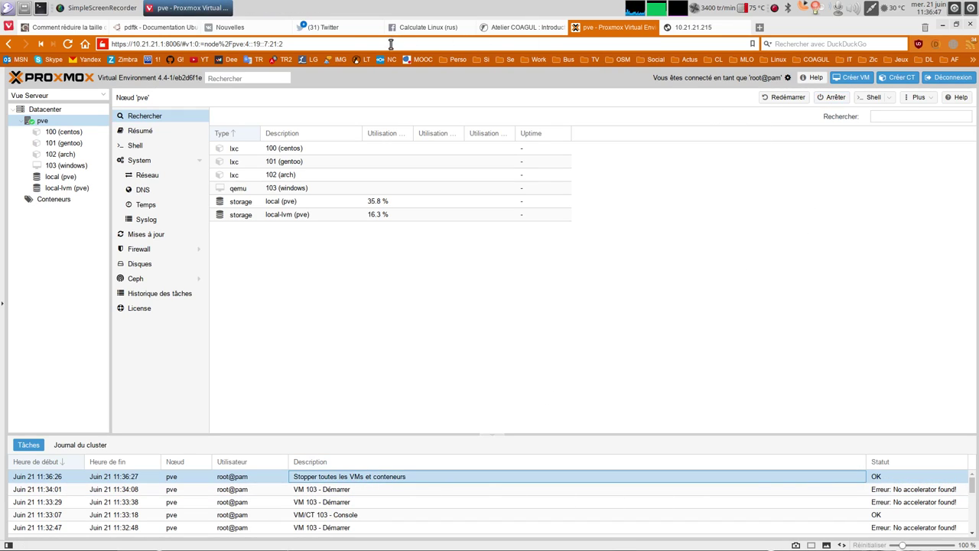
mouse_move(452, 541)
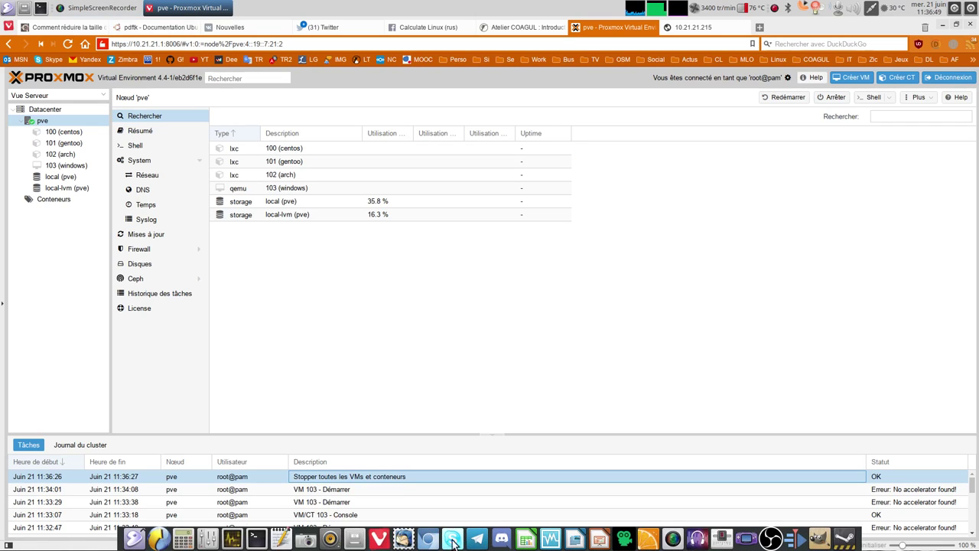
left_click(552, 539)
- Set Video2's paravirtualization interface to KVM, then boot it straight past the GRUB menu
left_click(312, 159)
left_click(297, 105)
left_click(276, 150)
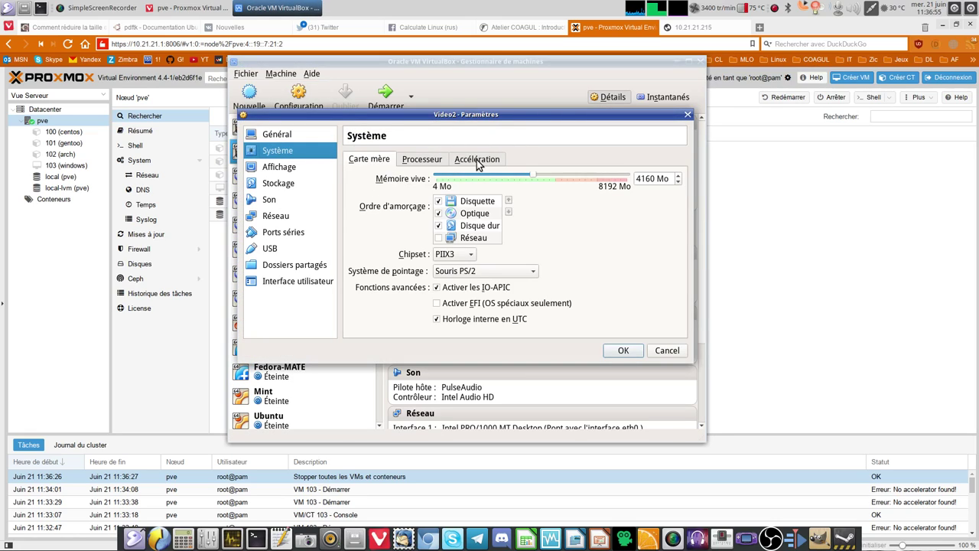
left_click(476, 159)
left_click(490, 178)
left_click(481, 232)
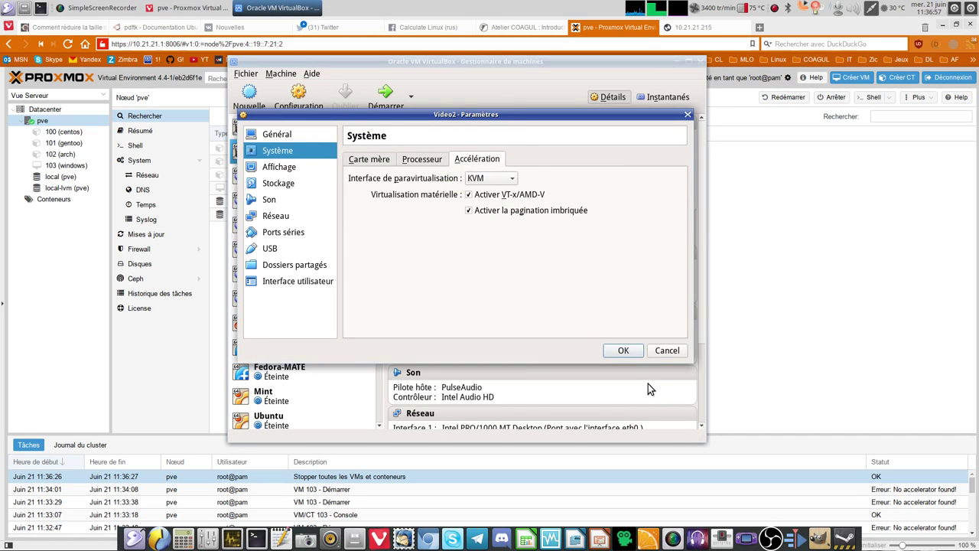
left_click(620, 348)
left_click(387, 97)
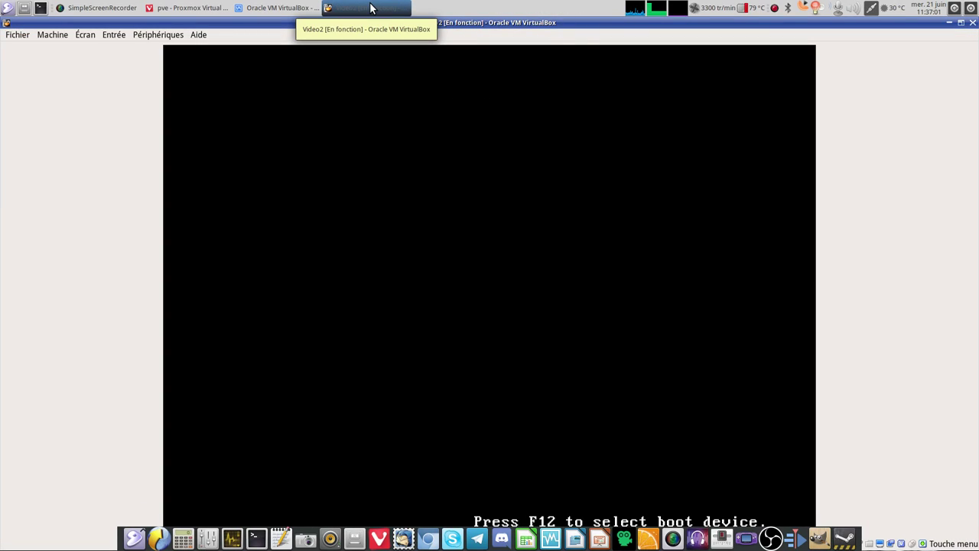
key("Return")
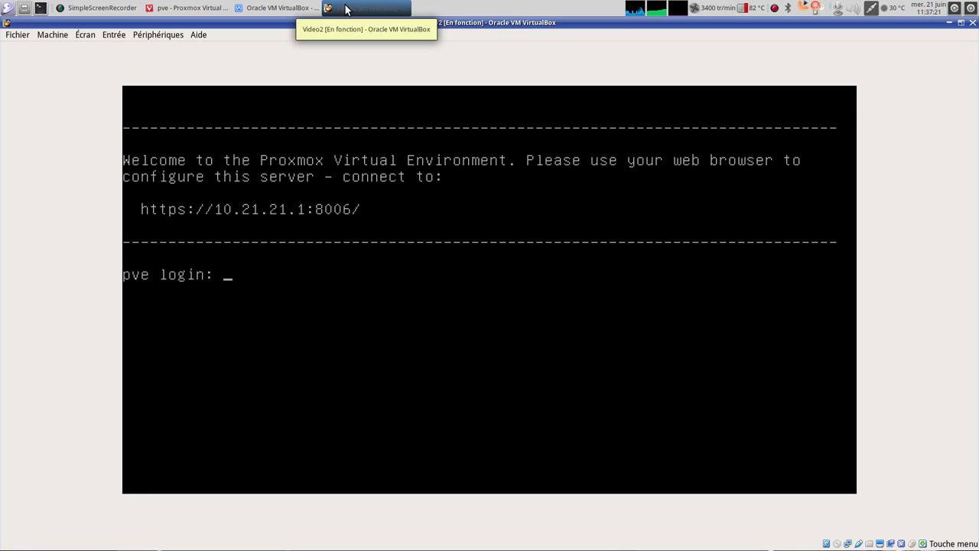
- Reload the Proxmox page, open VM 103 (windows) hardware under pve, and start it again
left_click(390, 7)
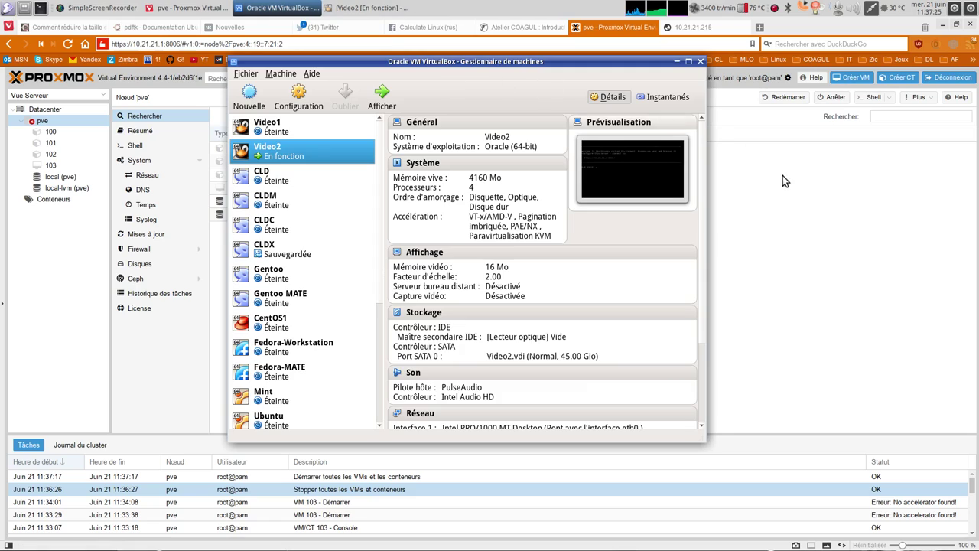
left_click(783, 175)
left_click(70, 43)
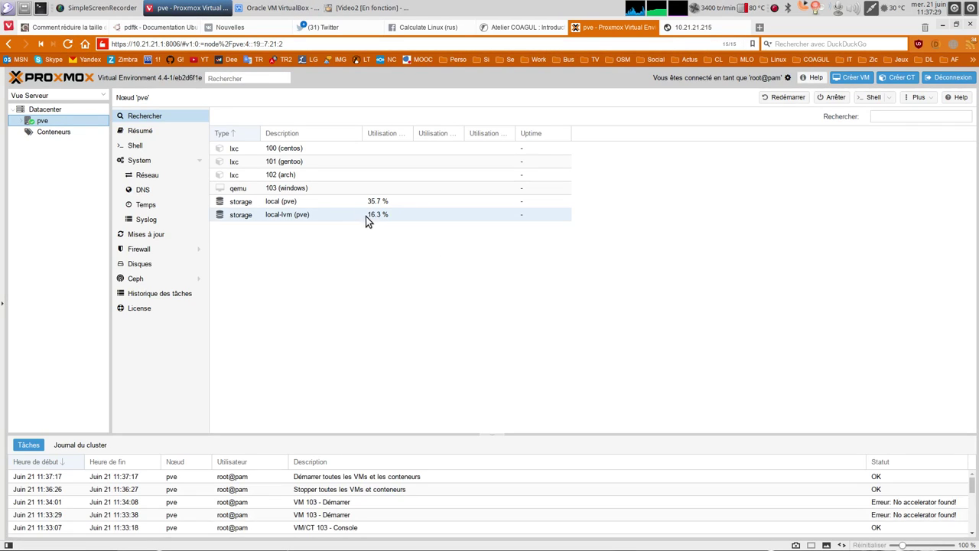
left_click(20, 120)
left_click(50, 165)
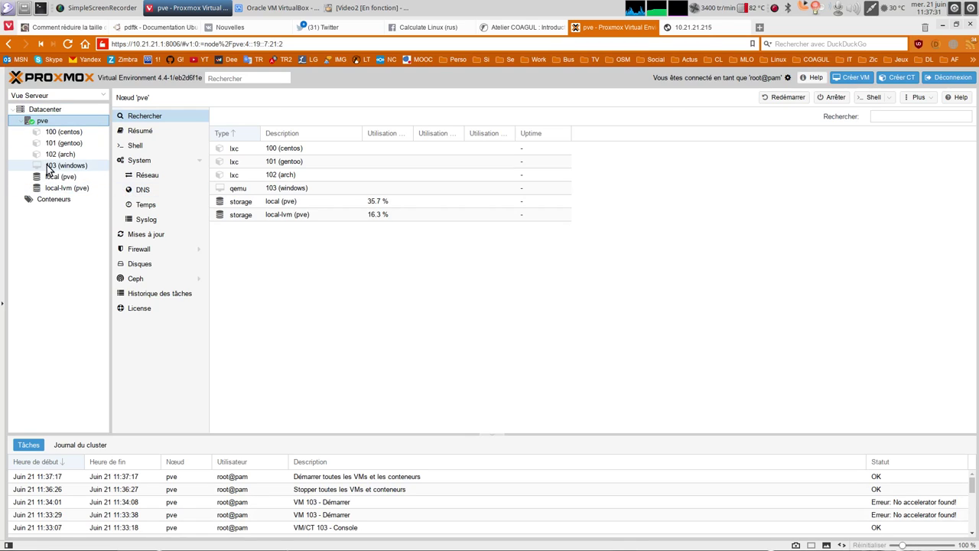
left_click(658, 99)
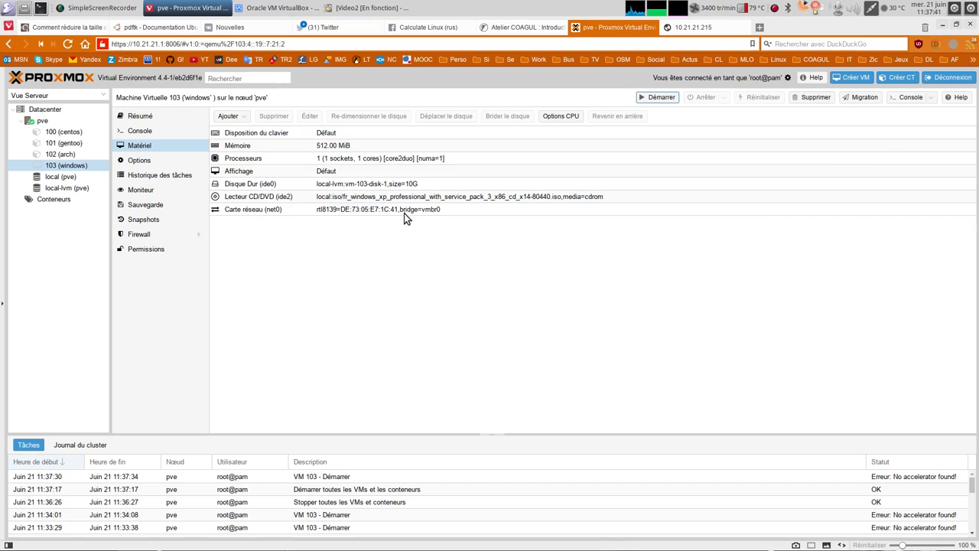
- Look over VM 103's CPU options from the Mémoire and Processeurs entries without changes
left_click(348, 146)
left_click(550, 117)
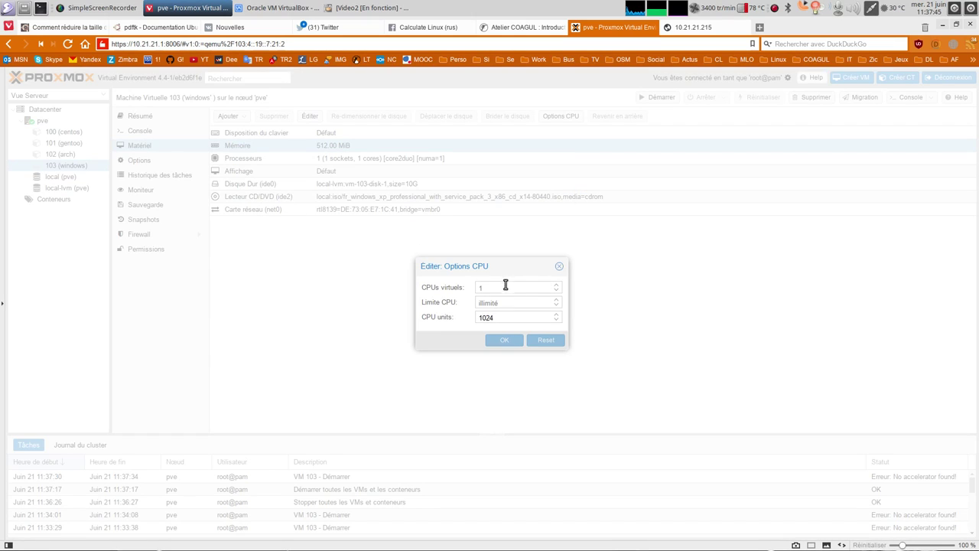
left_click(559, 266)
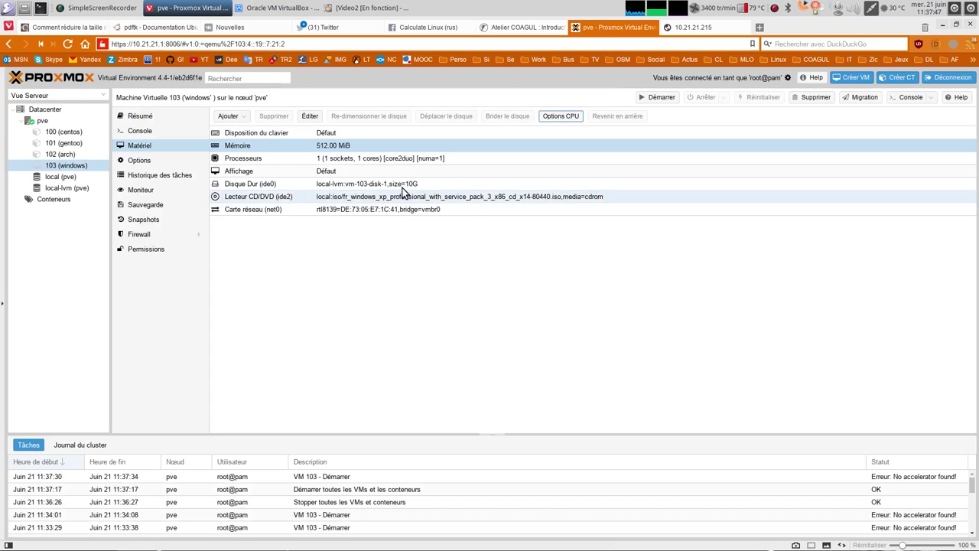
left_click(323, 159)
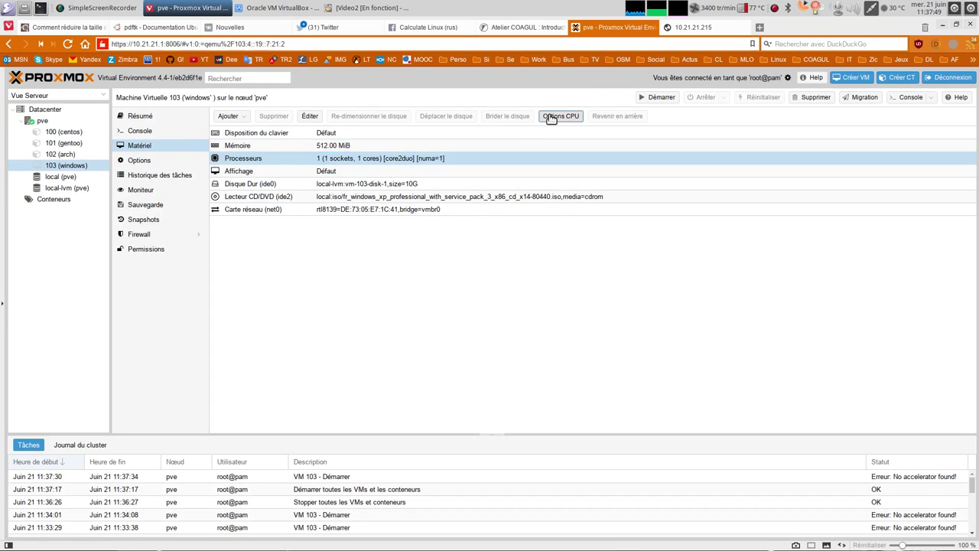
left_click(549, 116)
left_click(559, 266)
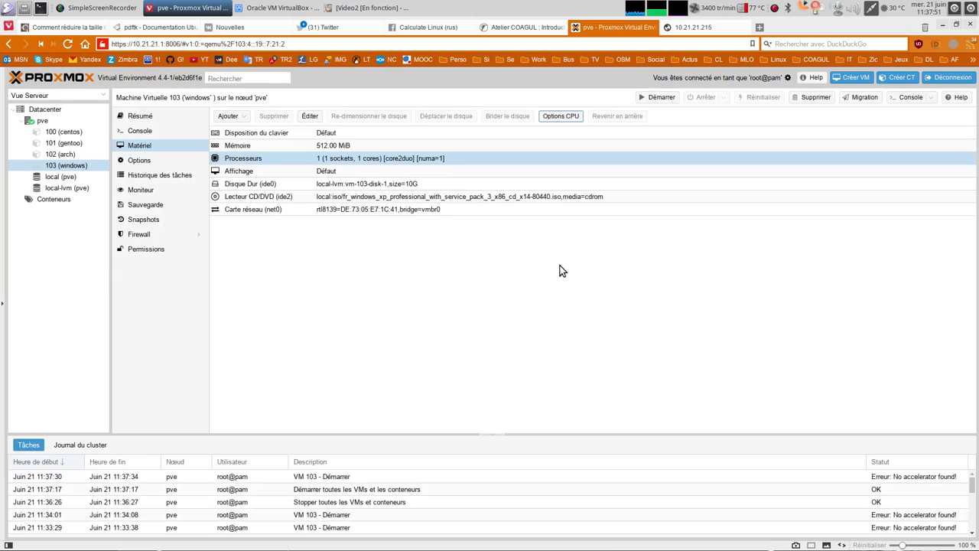
- Set VM 103's processor type to host with NUMA disabled, then start it
left_click(309, 116)
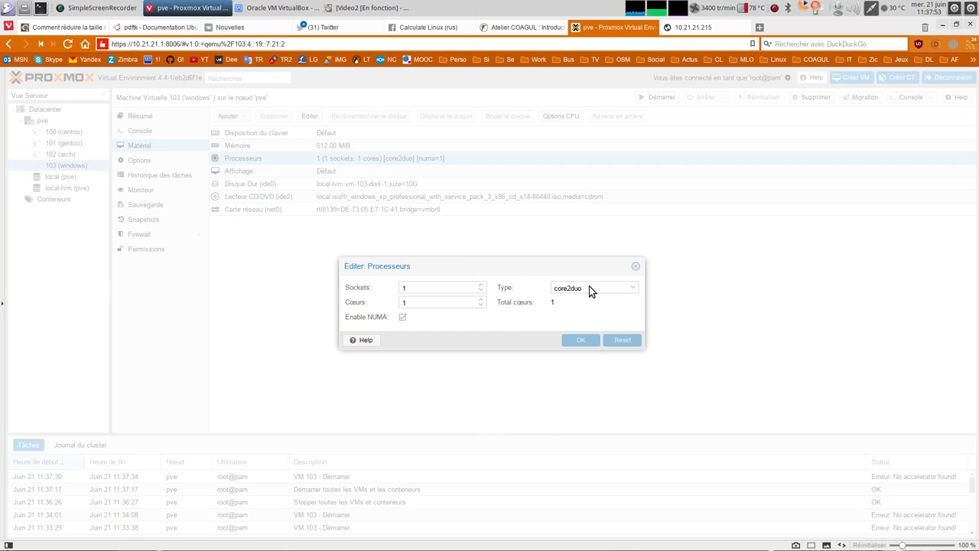
left_click(589, 288)
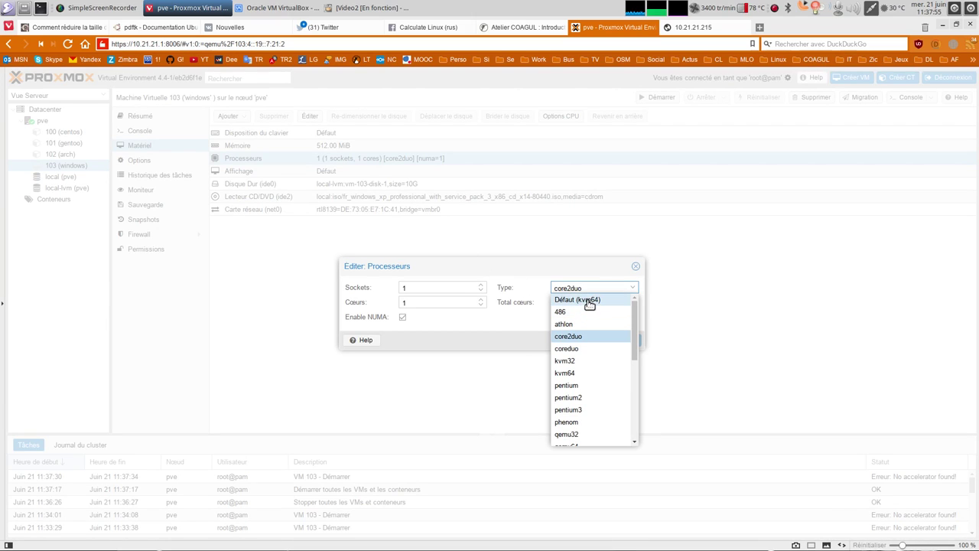
scroll(607, 398, "down", 3)
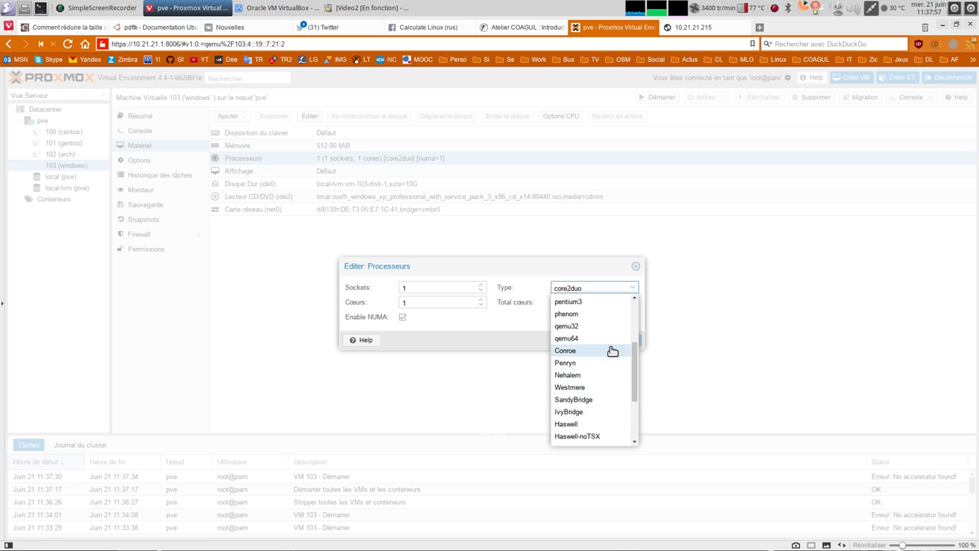
scroll(593, 329, "down", 4)
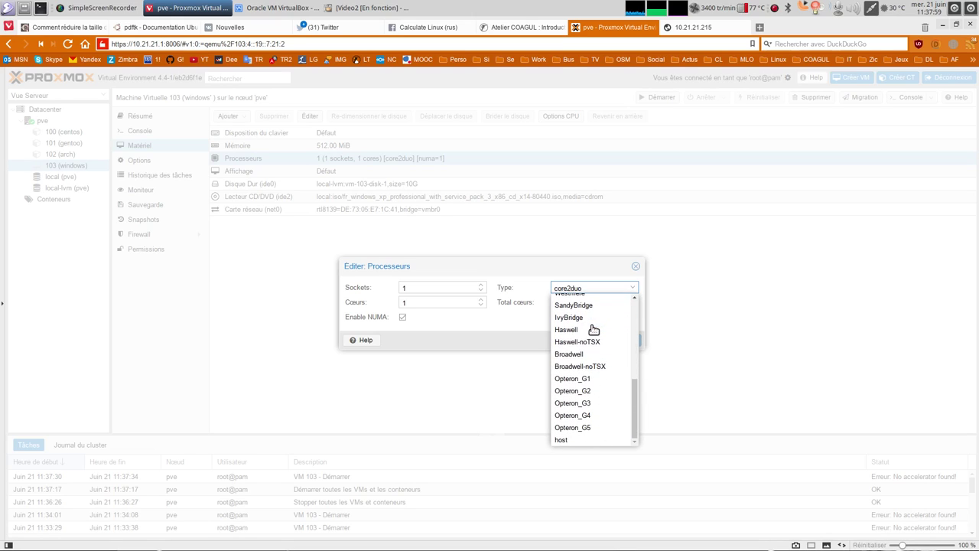
left_click(562, 440)
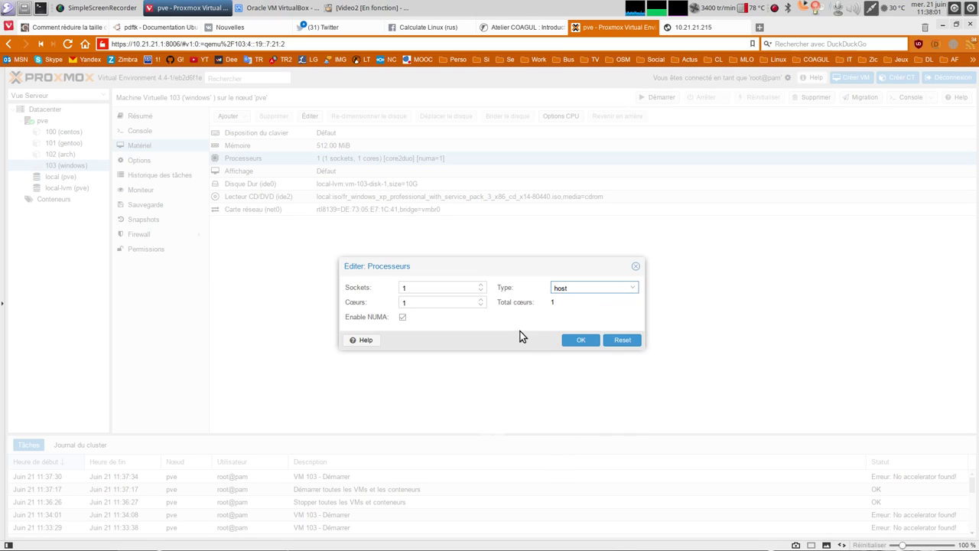
left_click(399, 318)
left_click(578, 339)
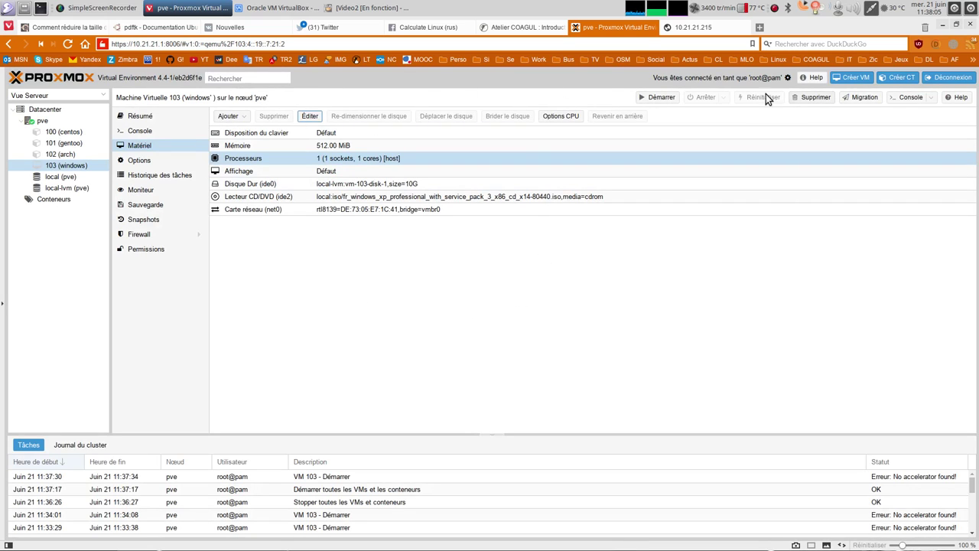
left_click(661, 98)
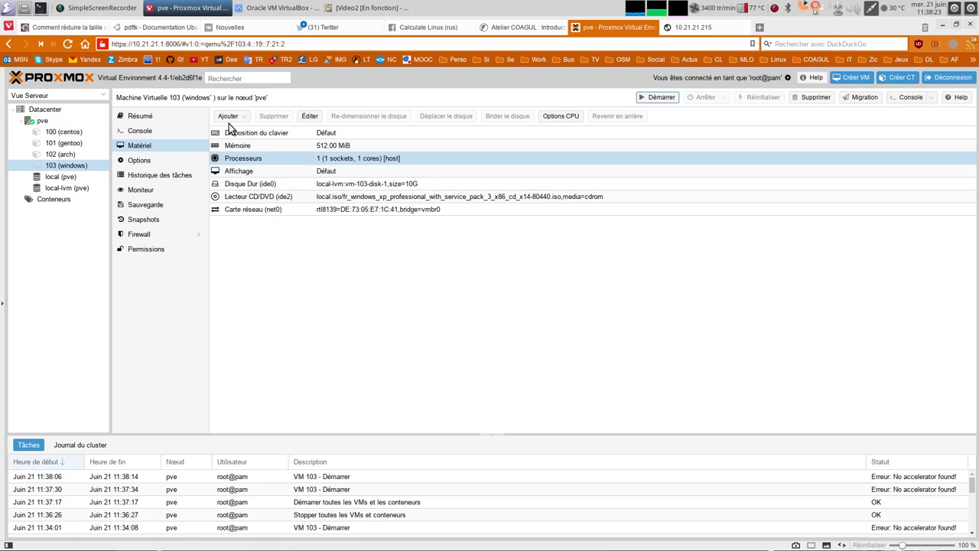
- Begin a new VM in the Conteneurs pool with a Linux 4.X/3.X/2.6 guest OS
left_click(855, 77)
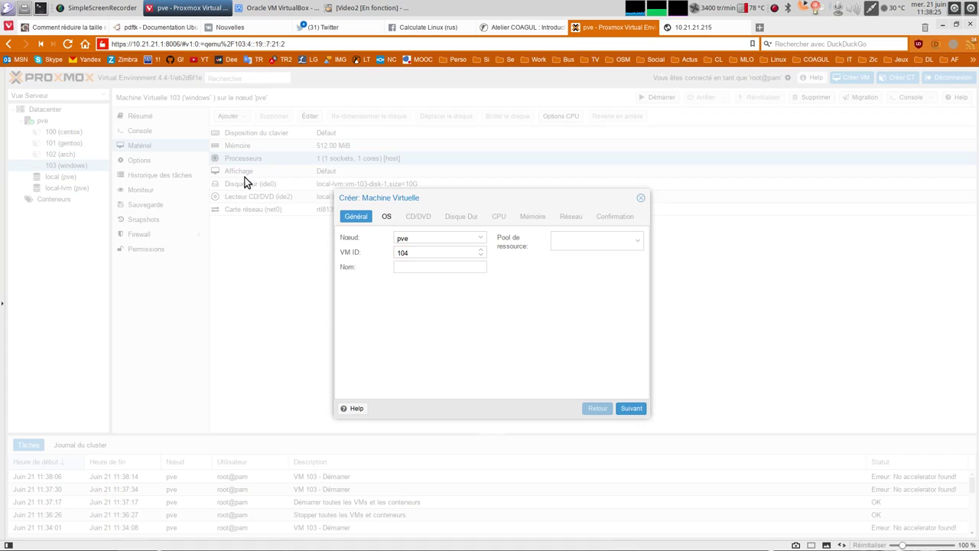
left_click(449, 268)
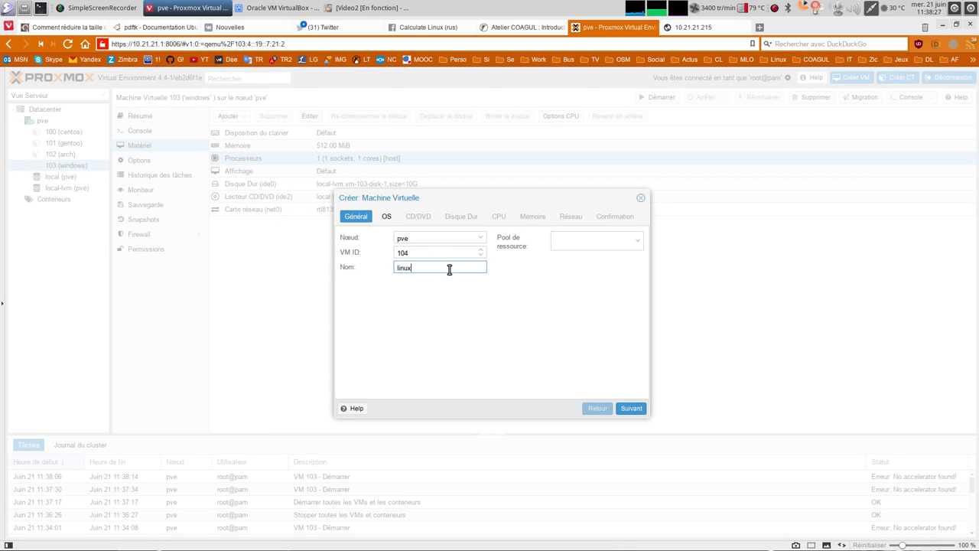
left_click(590, 243)
left_click(577, 274)
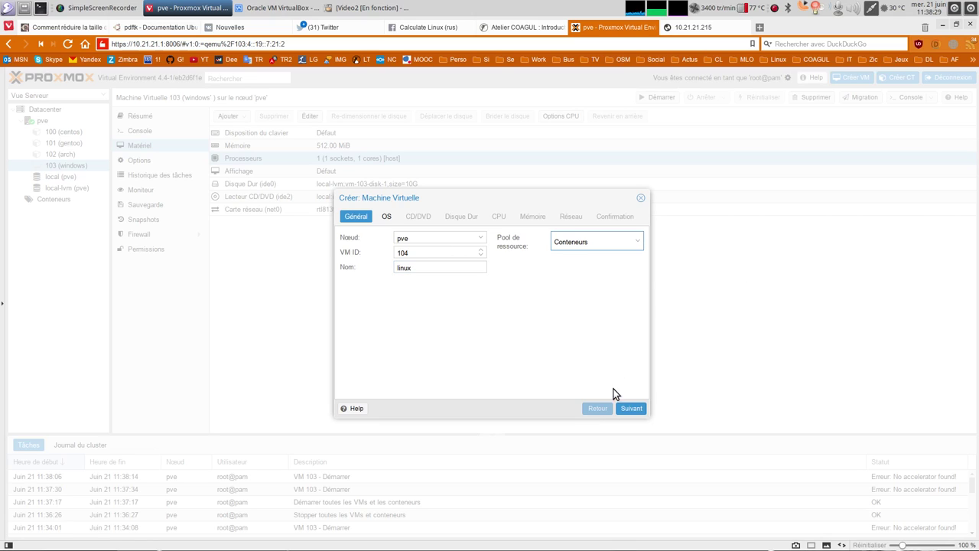
left_click(628, 411)
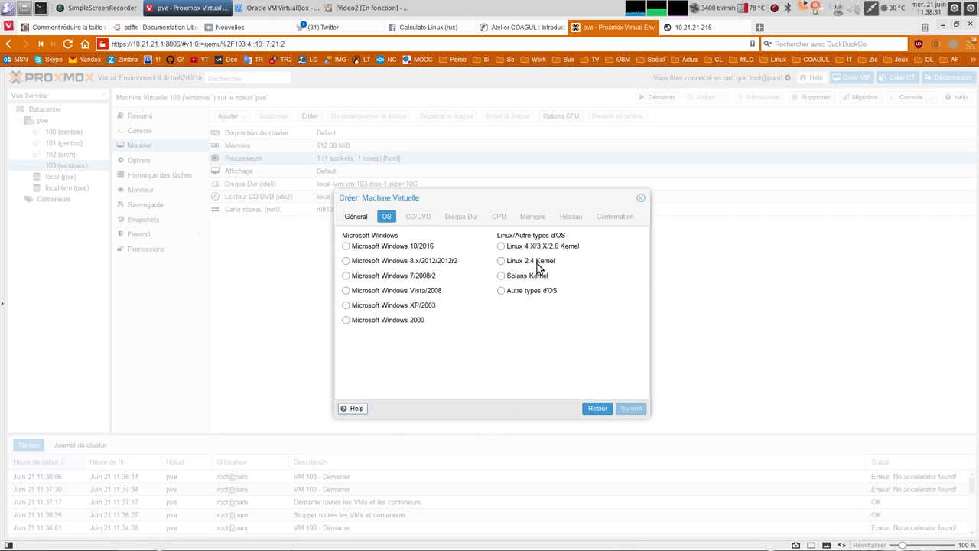
left_click(551, 246)
left_click(632, 410)
- Boot from cldx-17-i686.iso, keep default disk, CPU, memory and network, and finish creating VM 104
left_click(444, 268)
left_click(421, 286)
left_click(629, 408)
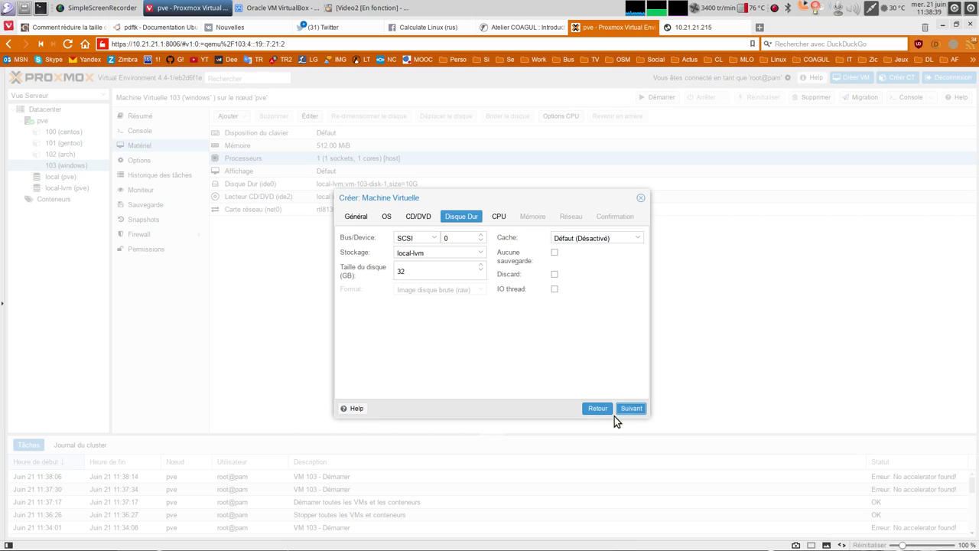
left_click(627, 408)
left_click(627, 408)
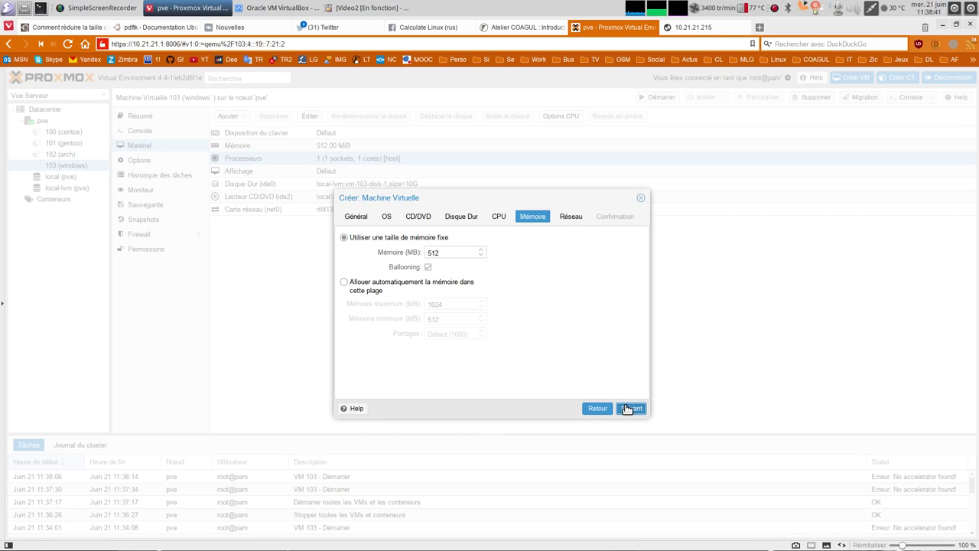
left_click(627, 408)
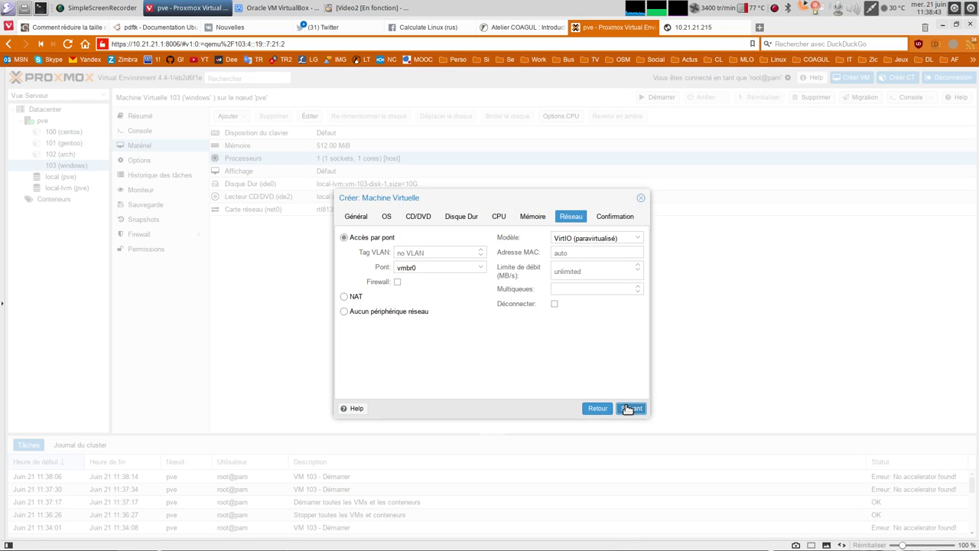
left_click(627, 409)
left_click(627, 408)
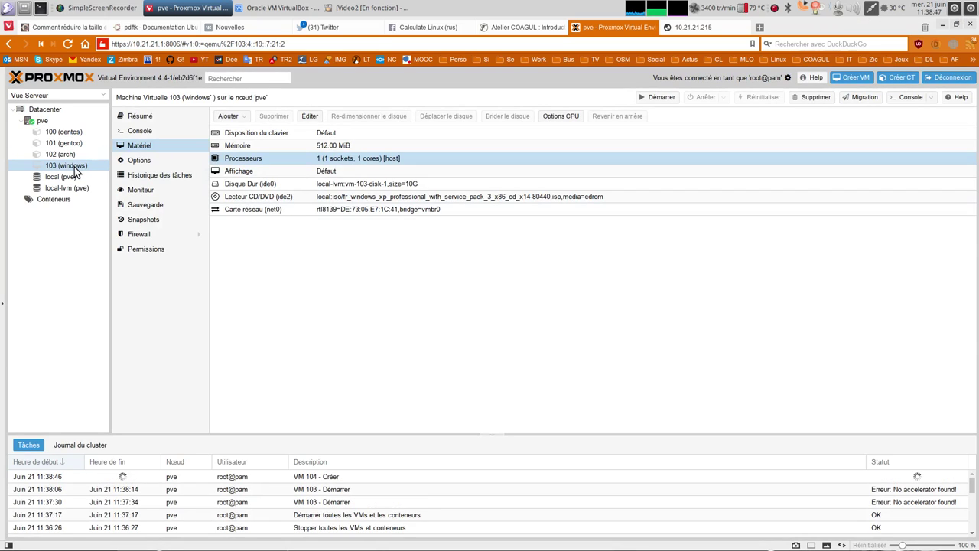
- Try to start VM 104 (linux), which fails with 'No accelerator found!'
left_click(67, 136)
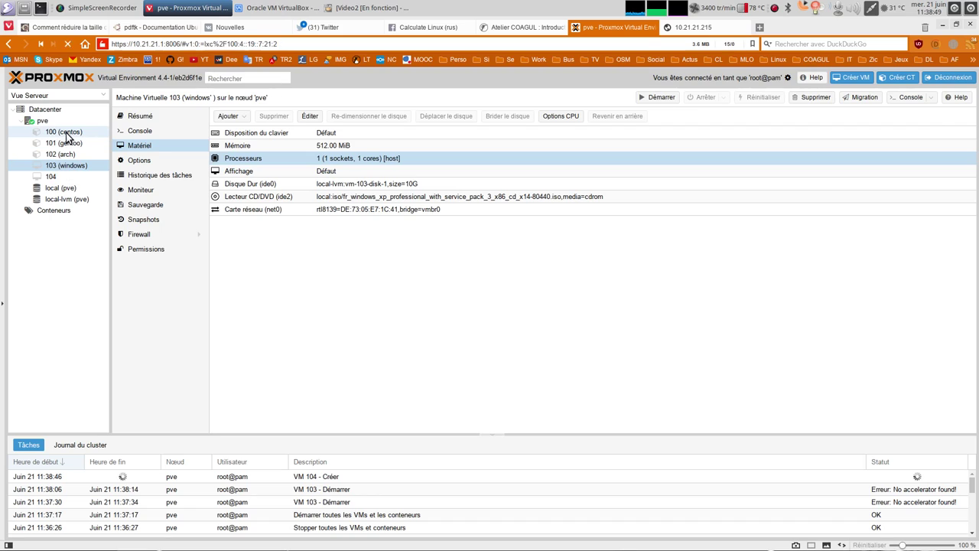
left_click(54, 177)
left_click(655, 98)
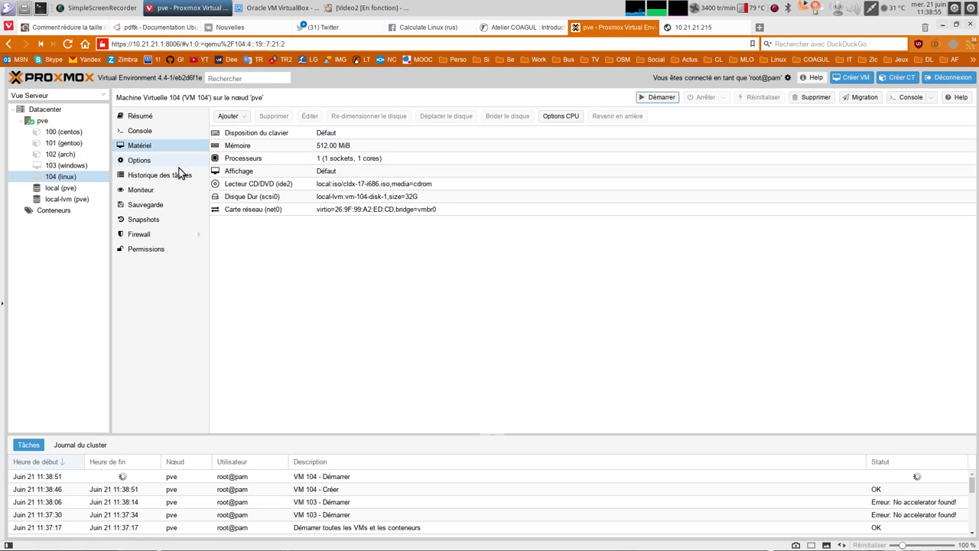
- Review container 100 (centos)'s console, resources and network settings (eth0 on vmbr0, DHCP)
left_click(63, 131)
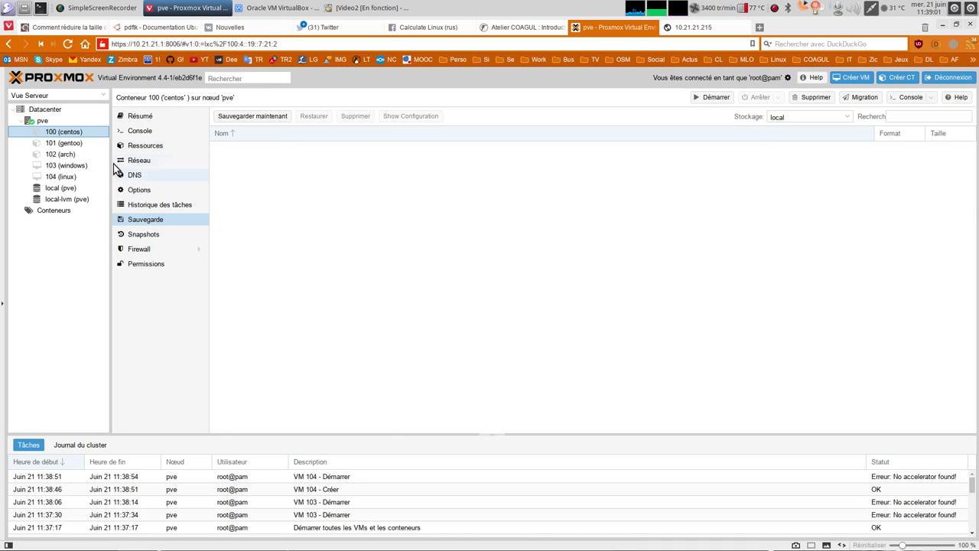
left_click(148, 130)
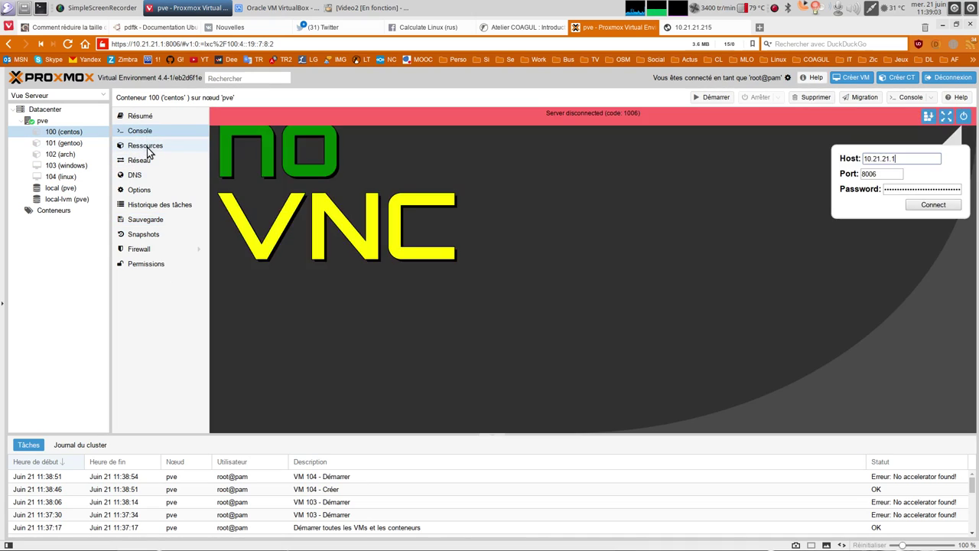
left_click(148, 147)
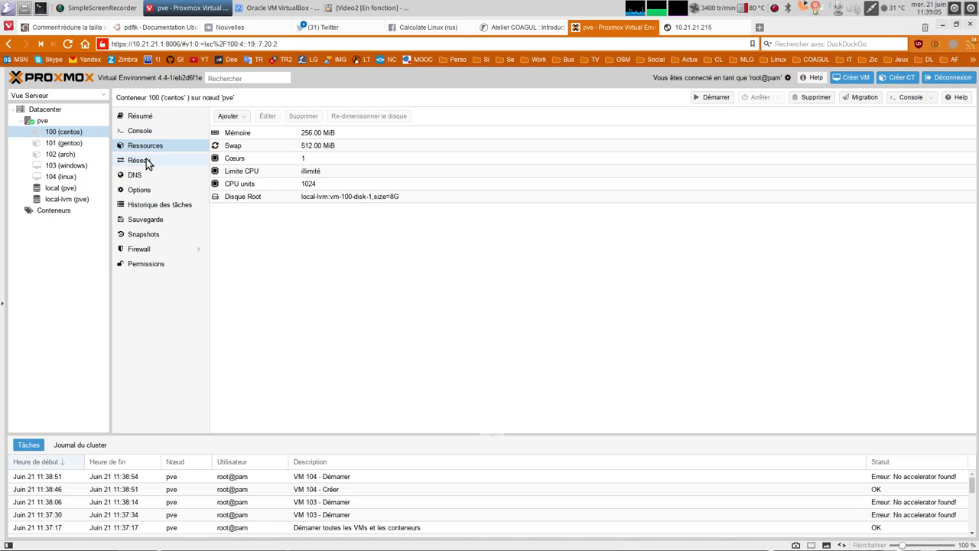
left_click(235, 117)
left_click(242, 120)
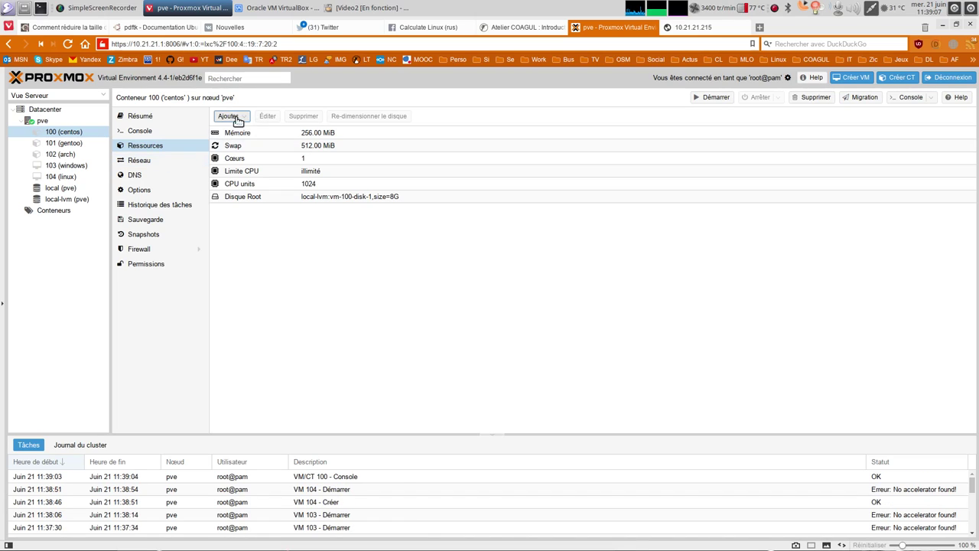
left_click(165, 161)
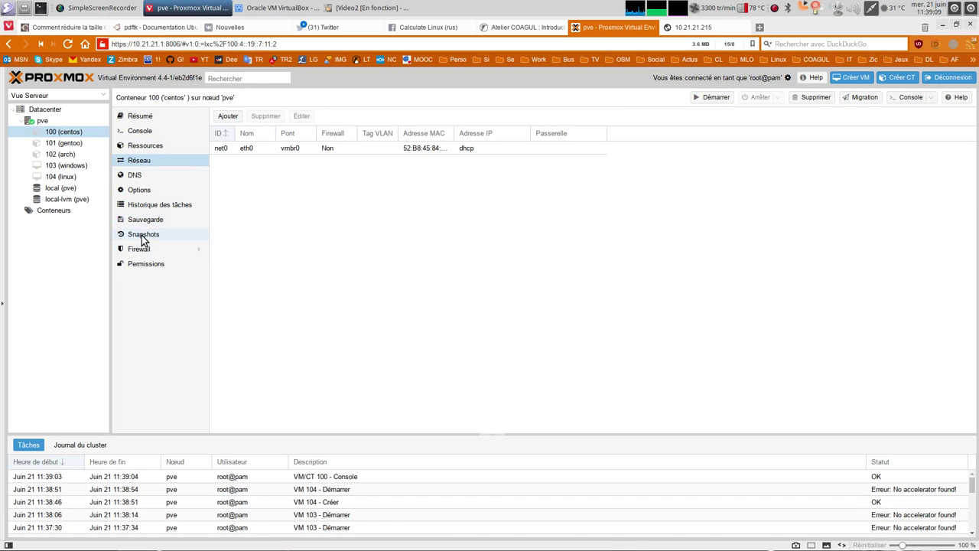
- Set container 100's Démarrer au boot option to Oui and start the container now
left_click(143, 190)
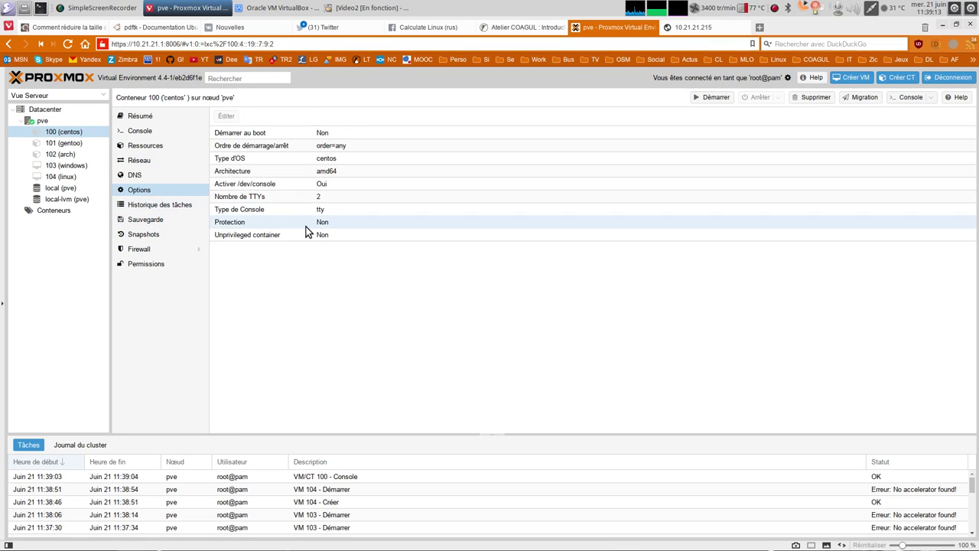
double_click(343, 135)
left_click(479, 299)
left_click(505, 328)
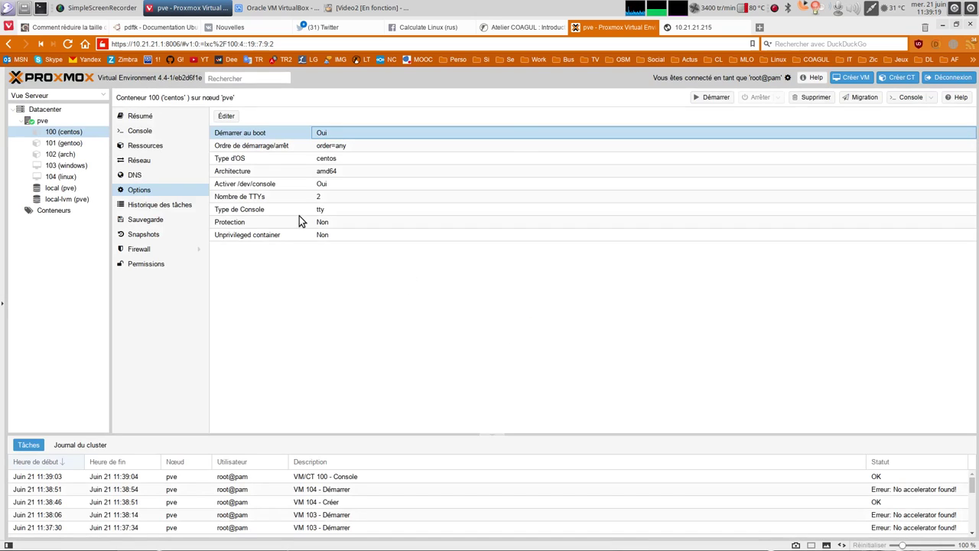
left_click(710, 97)
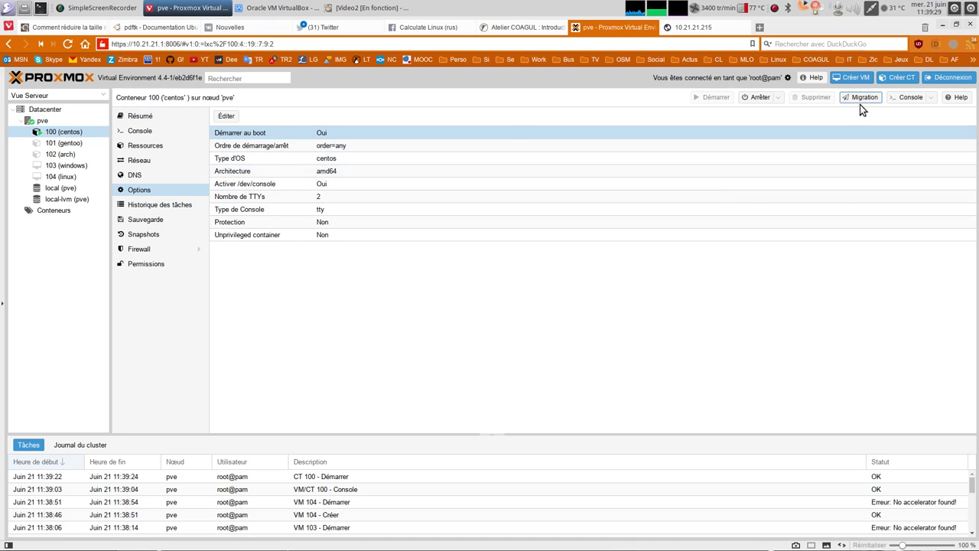
- Open container 100's console and run a continuous ping to 10.21.21.215 in the drop-down terminal
left_click(910, 98)
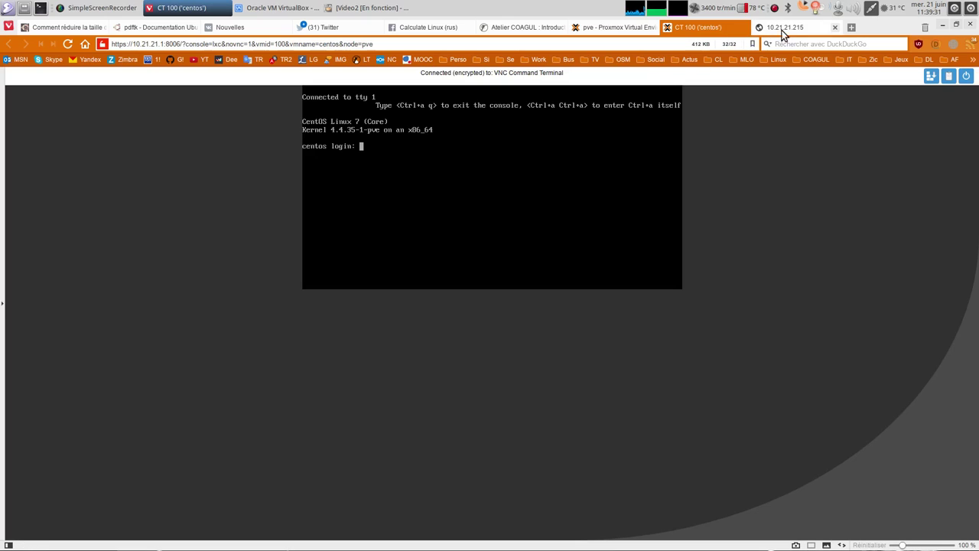
mouse_move(236, 33)
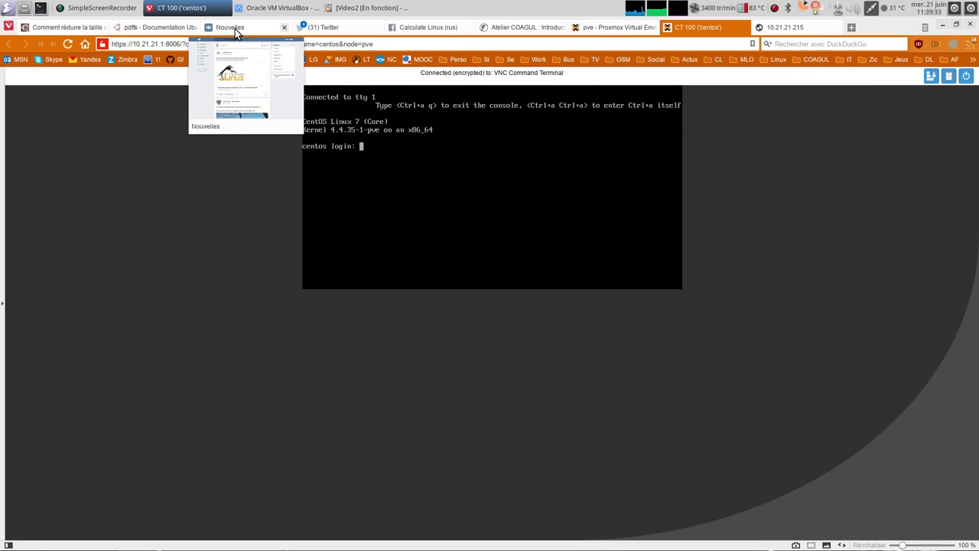
key("F12")
key("Up")
key("Home")
key("Delete")
key("Delete")
key("Delete")
key("Delete")
key("Delete")
key("Delete")
key("Delete")
key("Delete")
key("Delete")
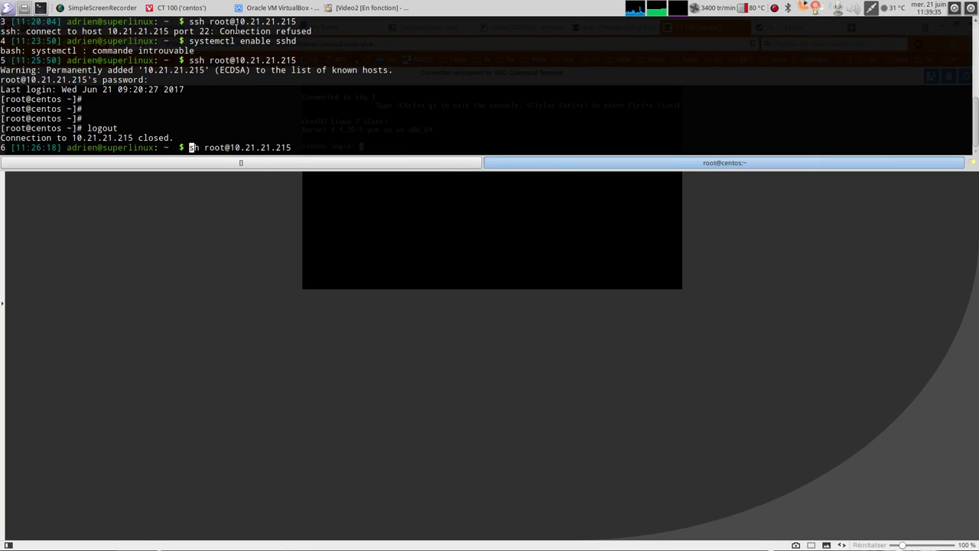
type("ping")
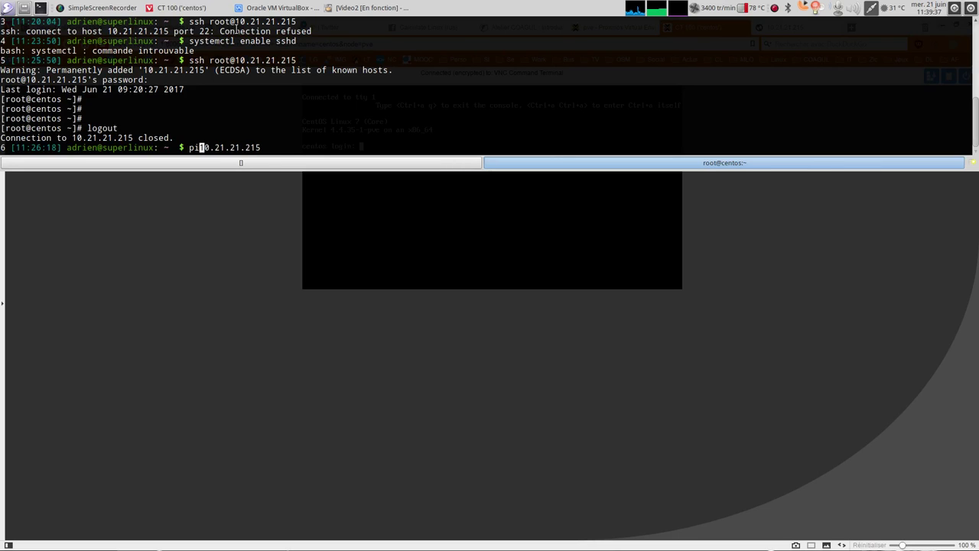
key("Return")
- Hide the terminal and close the console tab and the spare 10.21.21.215 tab
key("F12")
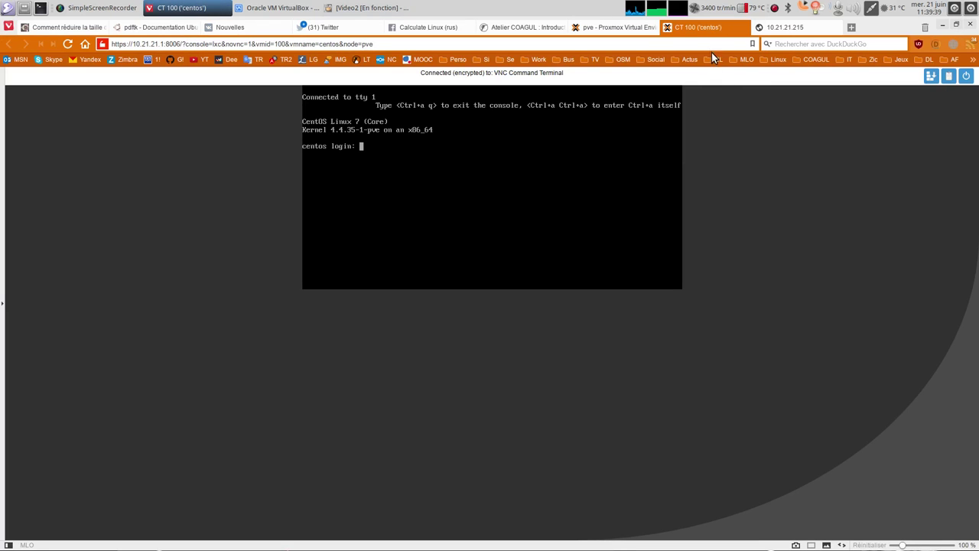
middle_click(686, 29)
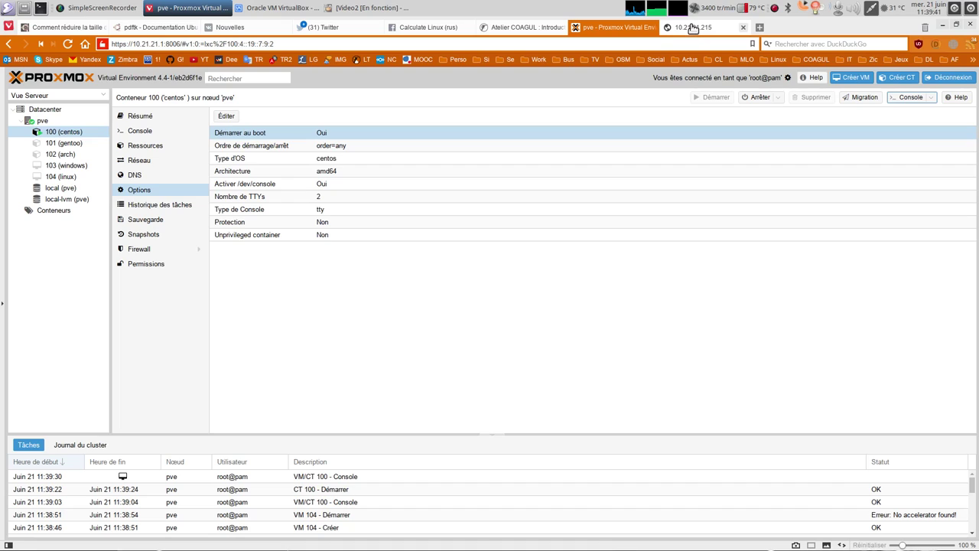
middle_click(688, 29)
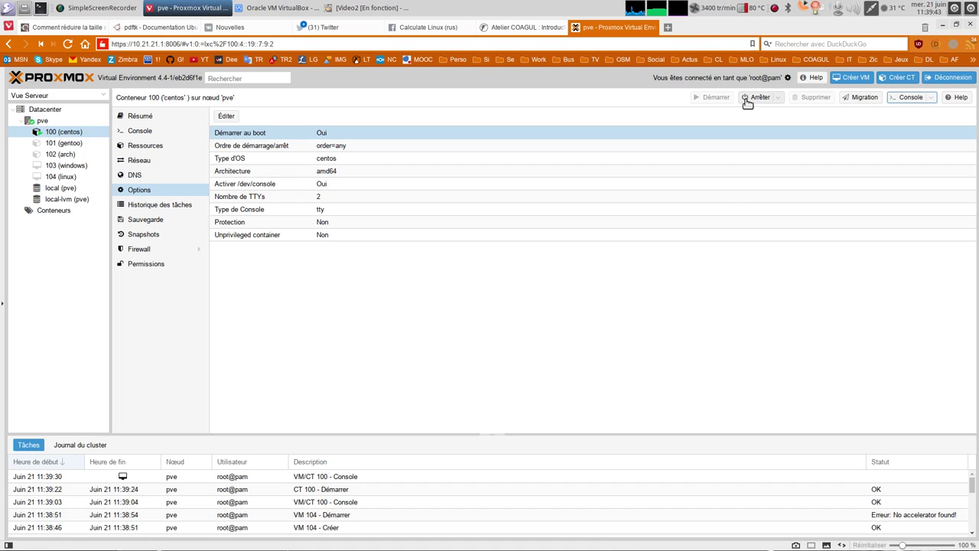
- Reboot the pve node, confirming with Oui, and bring back the terminal showing the ping
left_click(52, 125)
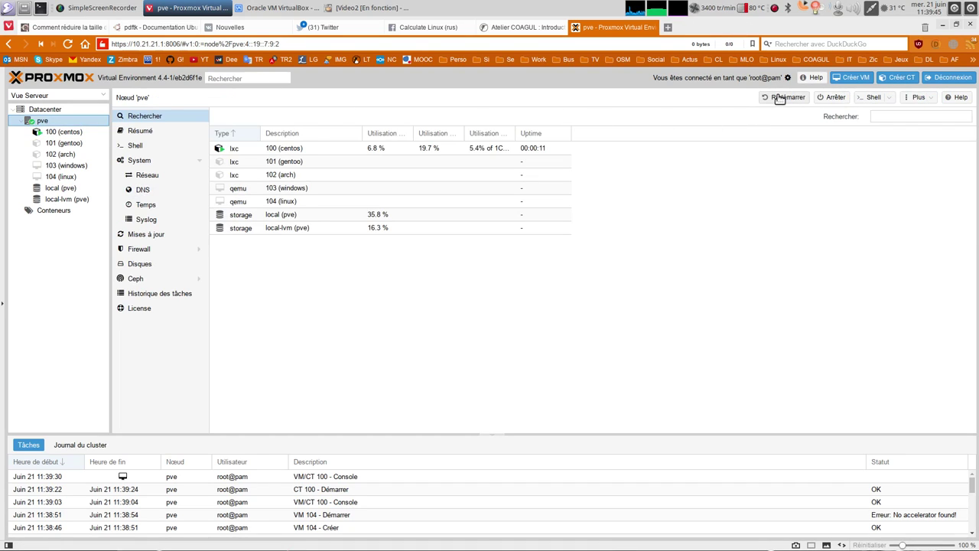
left_click(779, 101)
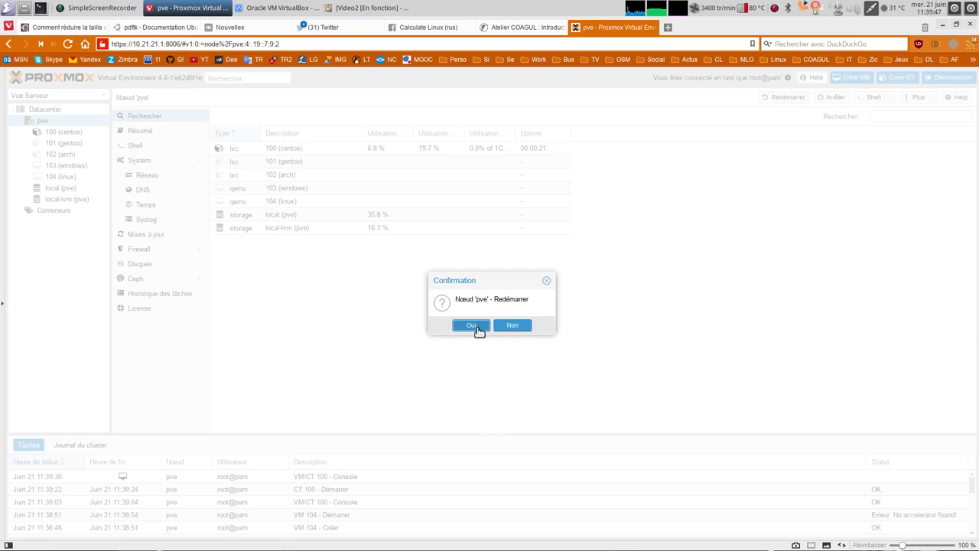
left_click(478, 328)
key("F12")
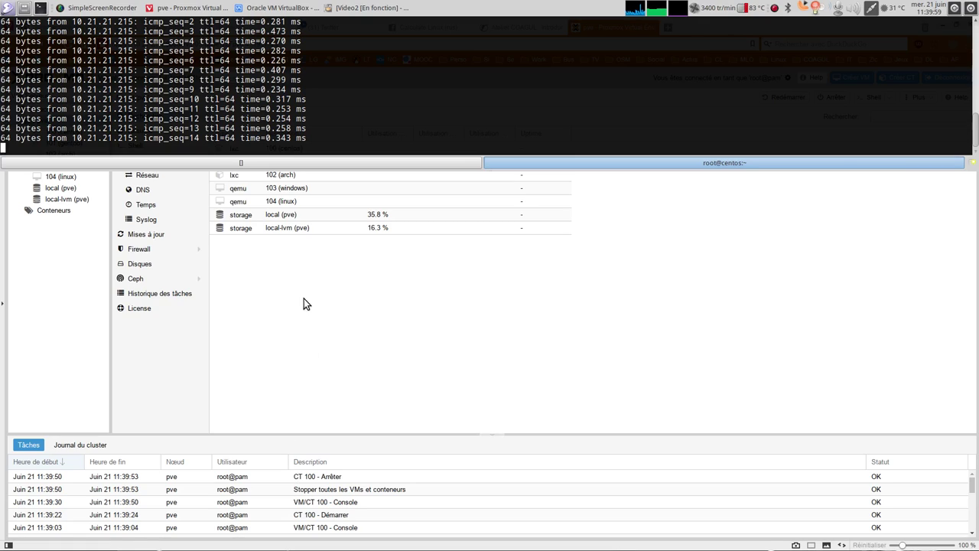
- Watch the pve machine reboot in the Video2 VirtualBox window, then return to Proxmox
left_click_drag(175, 138, 261, 139)
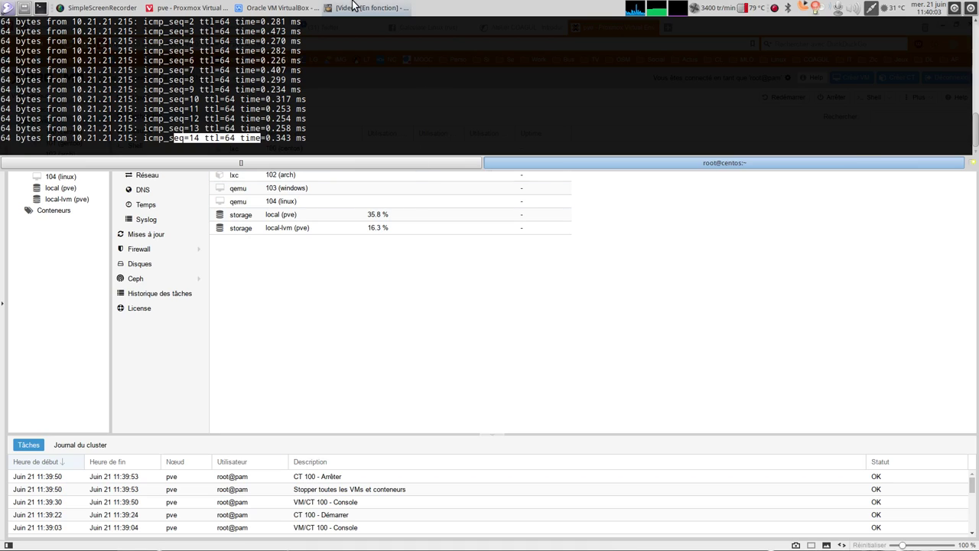
left_click(355, 7)
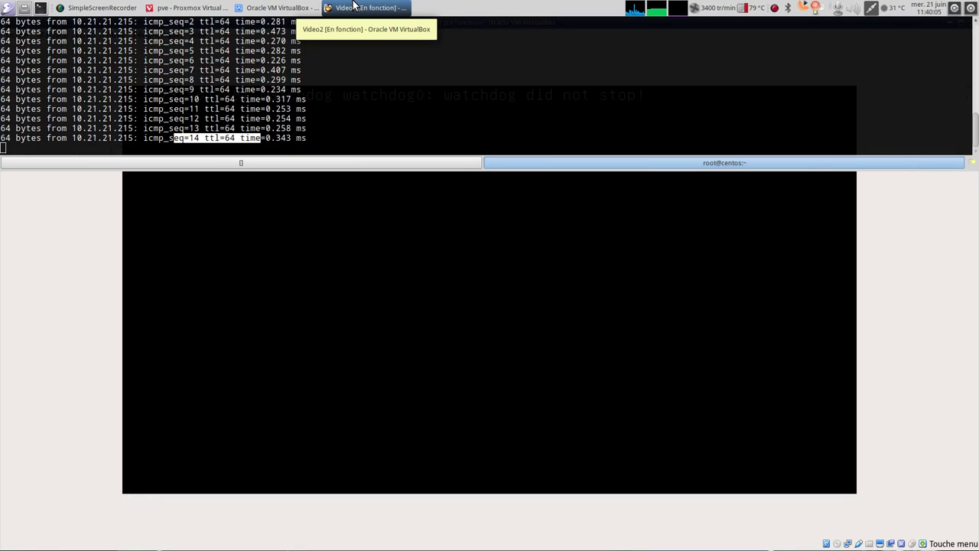
left_click(354, 7)
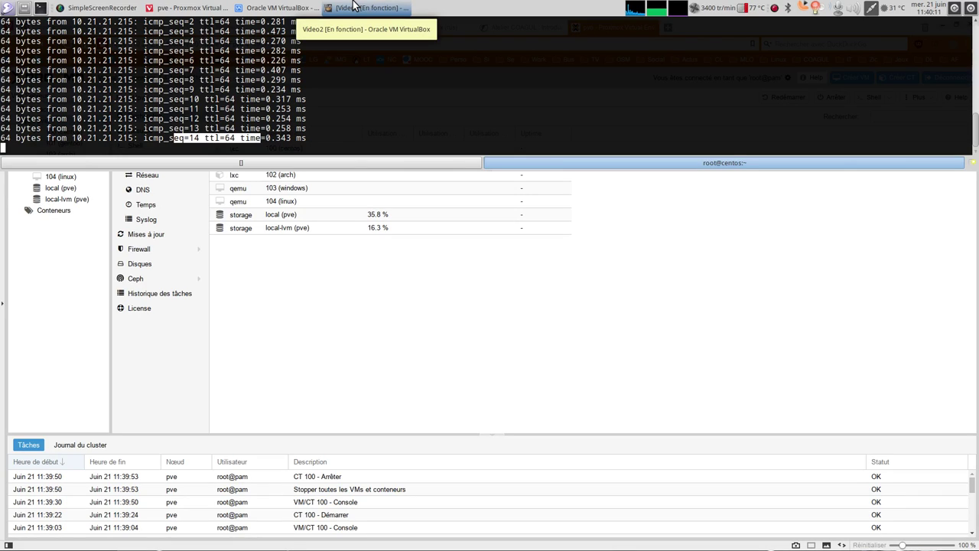
left_click(354, 7)
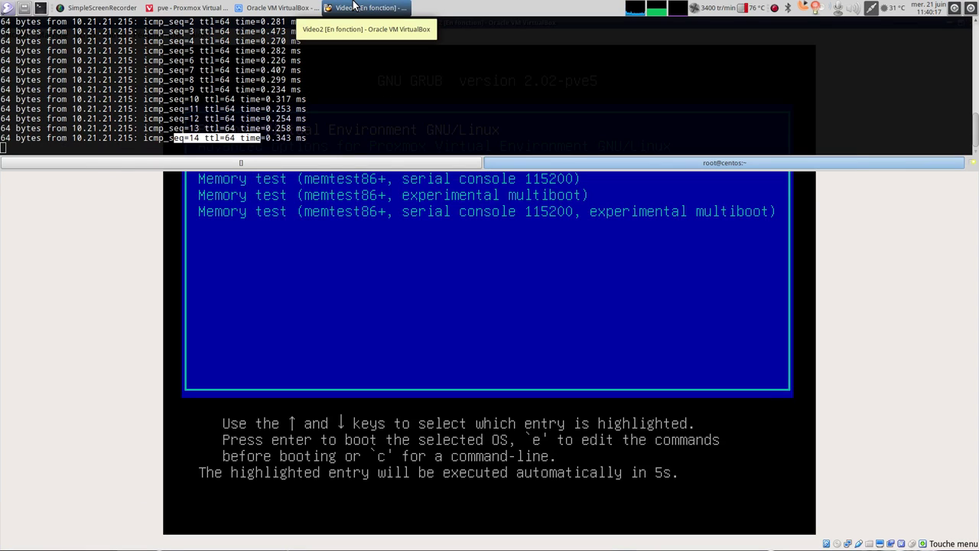
left_click(354, 7)
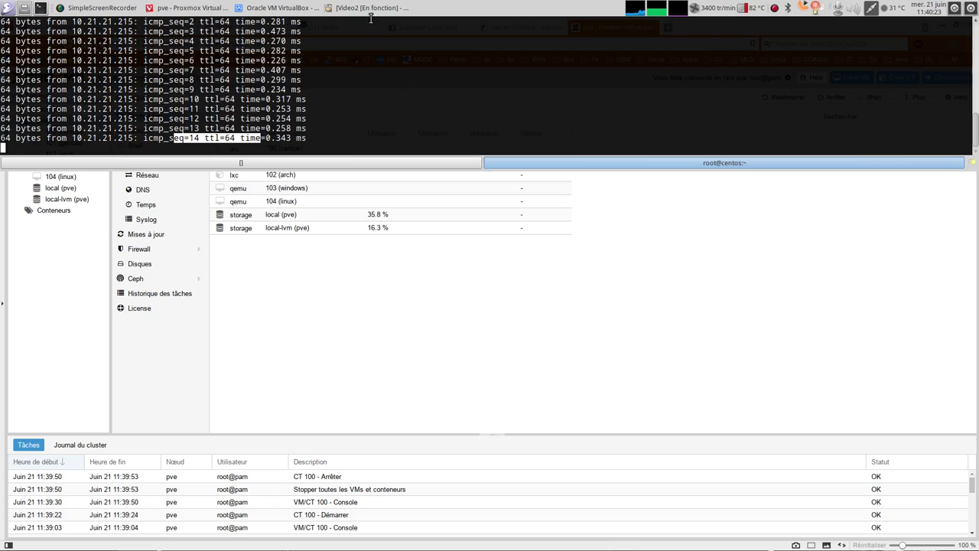
left_click(367, 8)
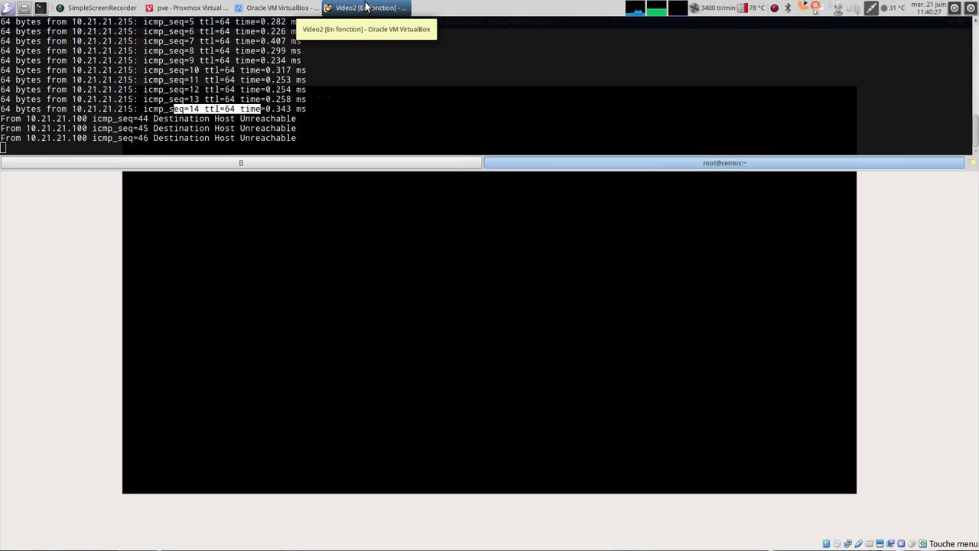
left_click(367, 8)
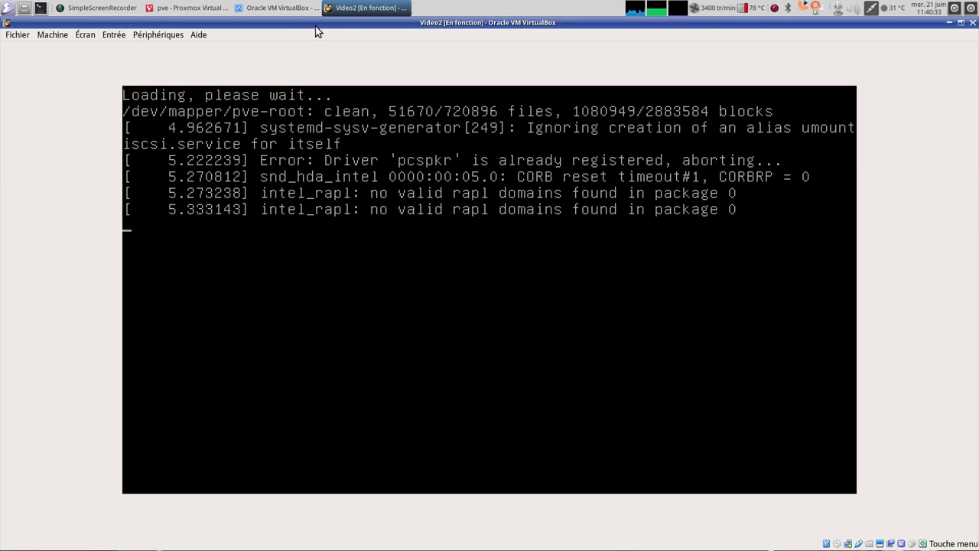
left_click(360, 8)
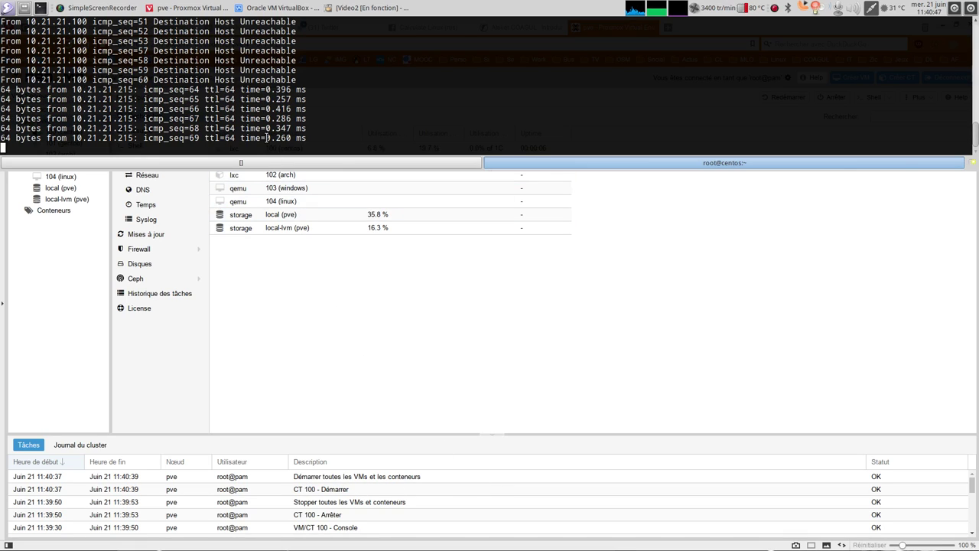
key("F12")
- Check that container 100 (centos) has Démarrer au boot set to Oui, comparing with 101's options
left_click(55, 133)
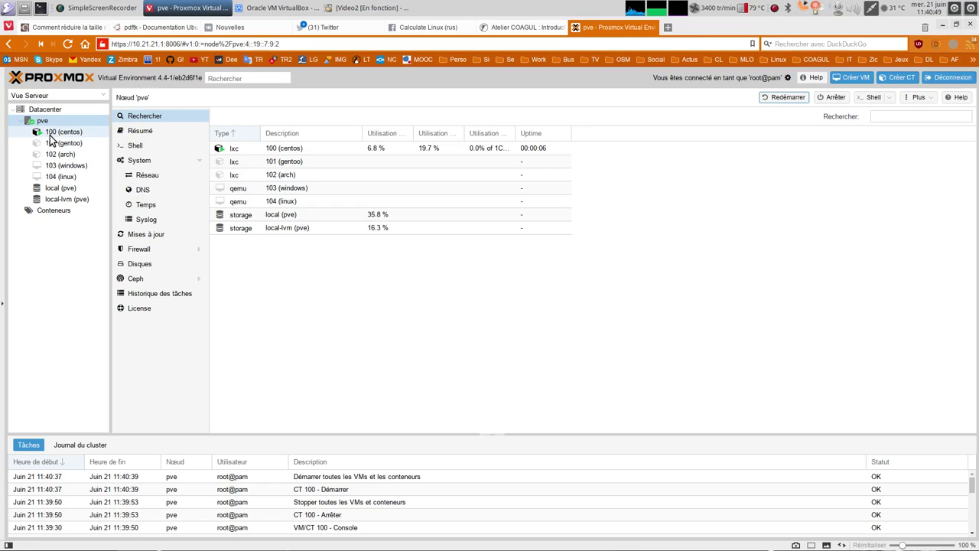
left_click(60, 143)
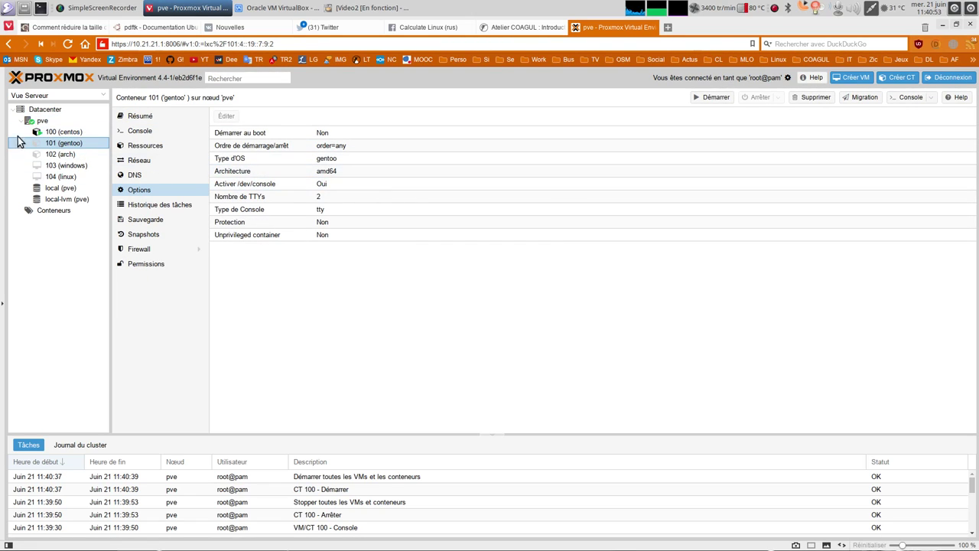
left_click(69, 133)
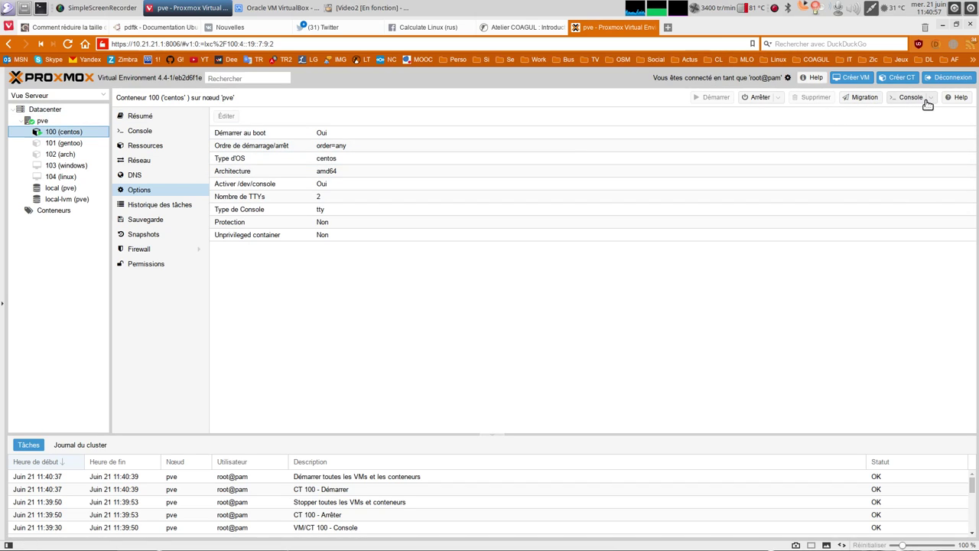
right_click(74, 135)
- Browse container 100's snapshots, backups, task history, resources and network, then show pve's summary
left_click(155, 234)
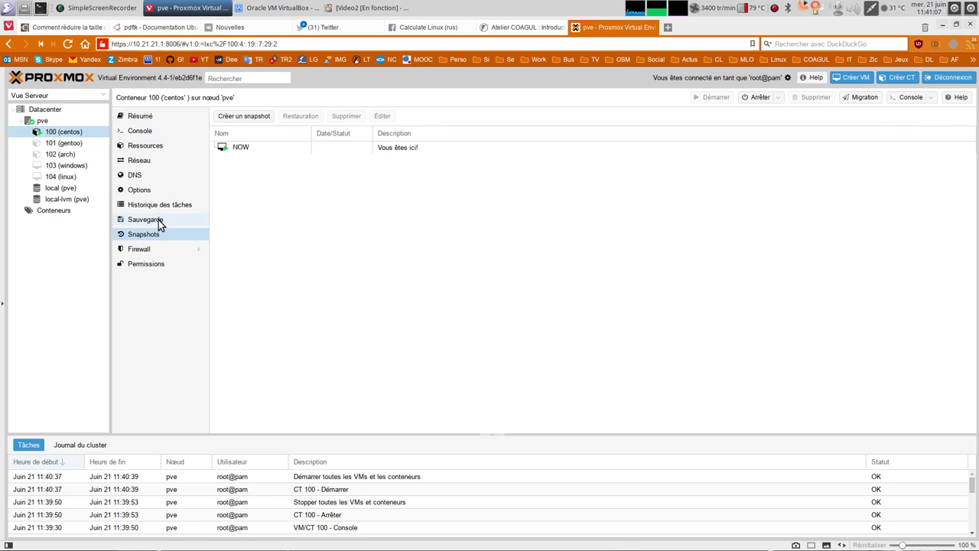
left_click(159, 220)
left_click(161, 211)
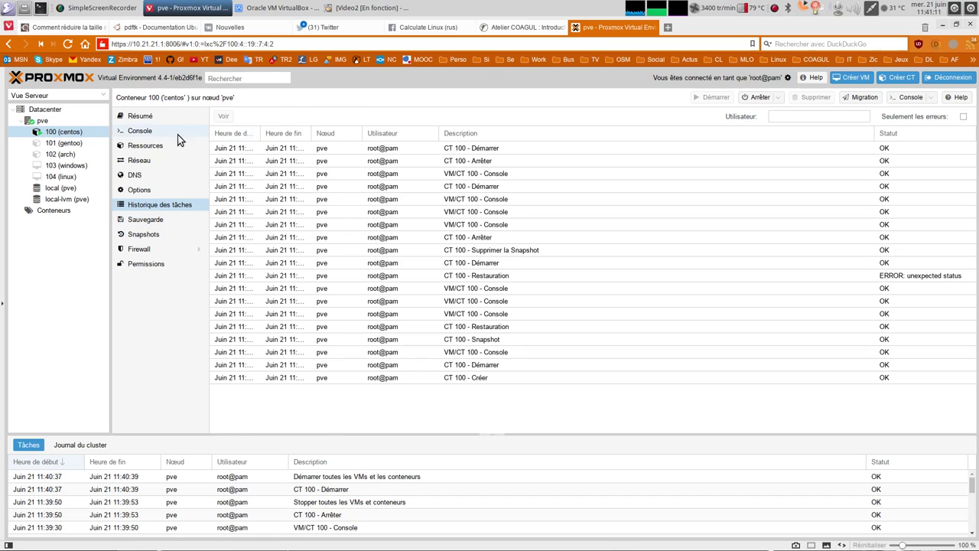
left_click(147, 146)
left_click(141, 161)
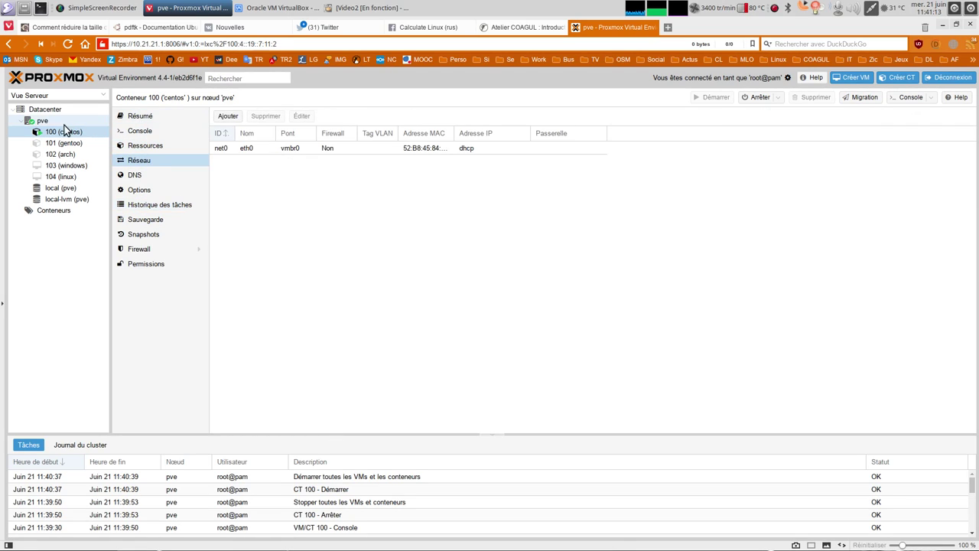
left_click(43, 121)
left_click(136, 134)
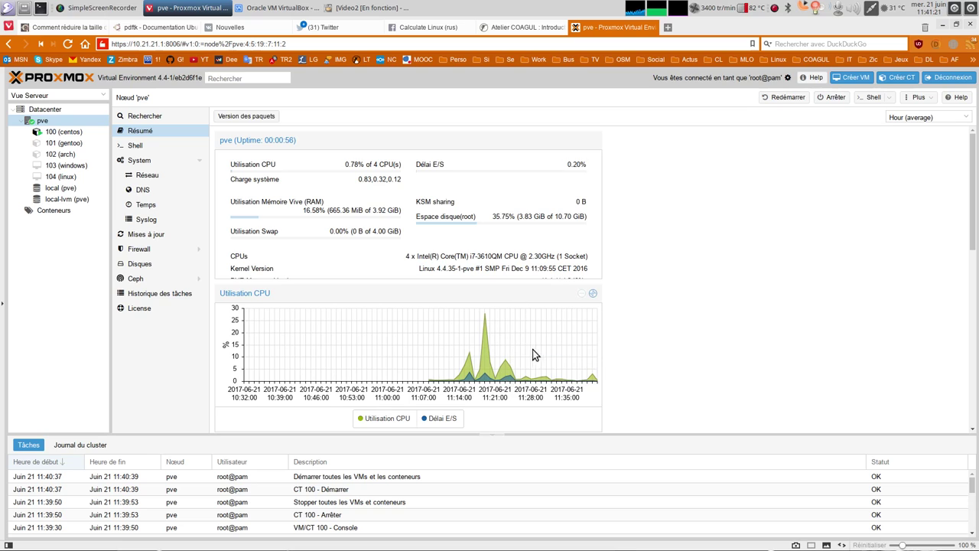
- Scroll through the pve node's usage charts and look at containers 101 (gentoo) and 102 (arch)
scroll(491, 283, "down", 1)
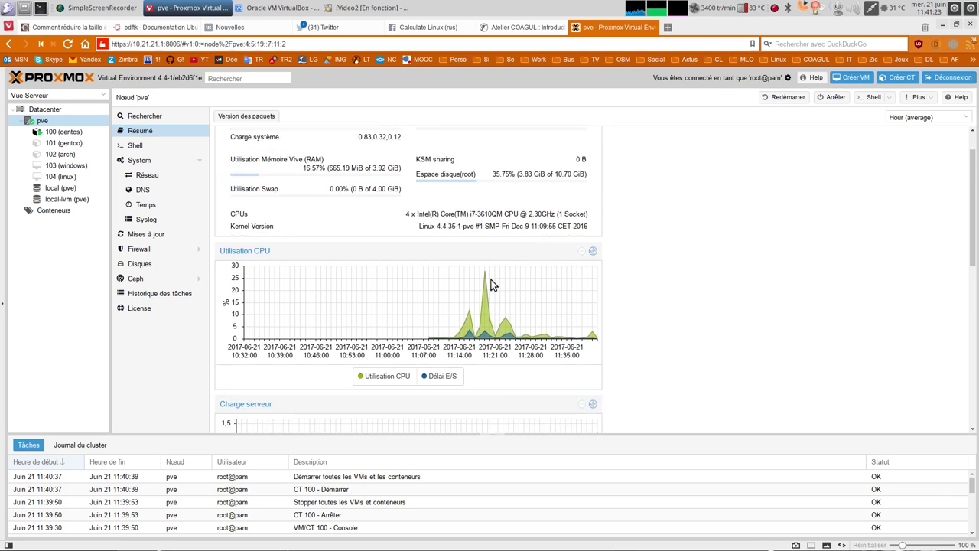
scroll(490, 283, "down", 5)
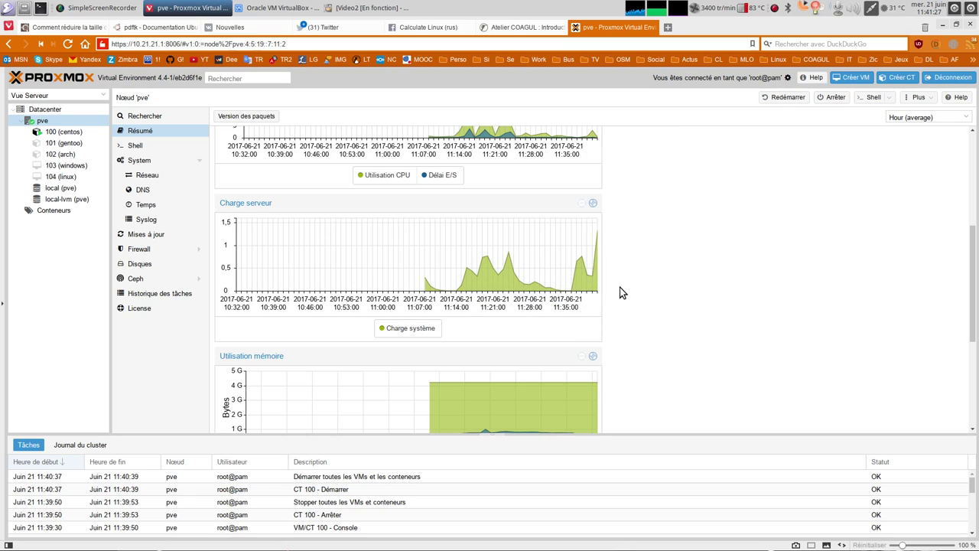
scroll(612, 294, "down", 4)
scroll(576, 299, "down", 2)
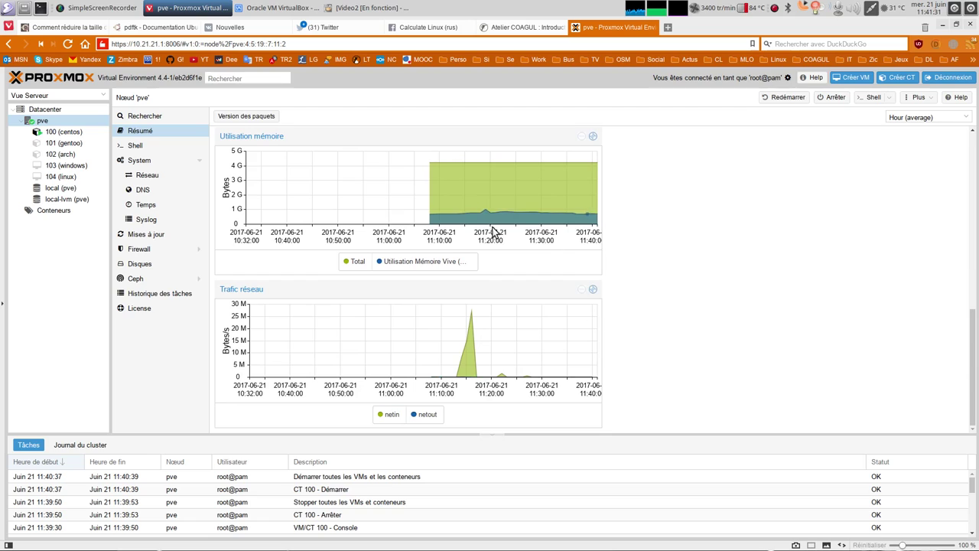
left_click(64, 143)
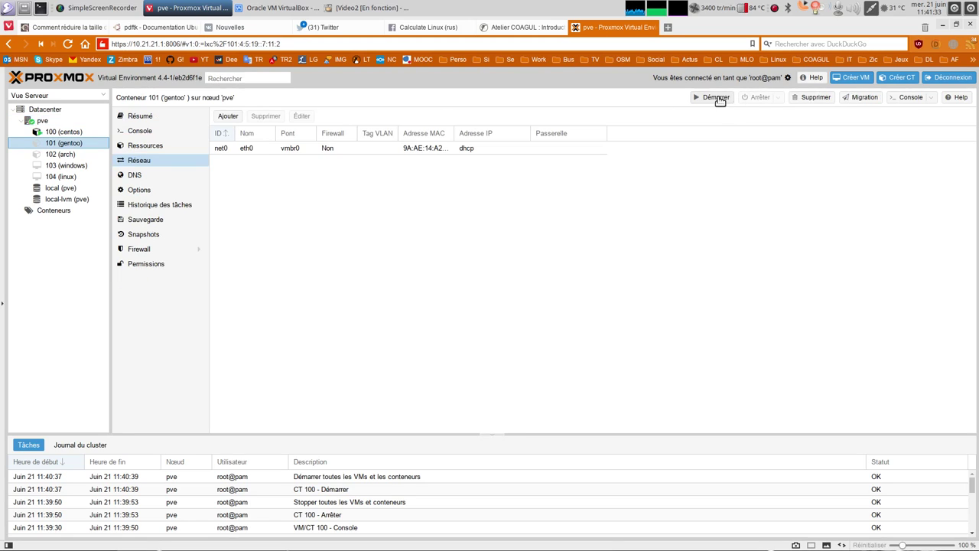
left_click(98, 154)
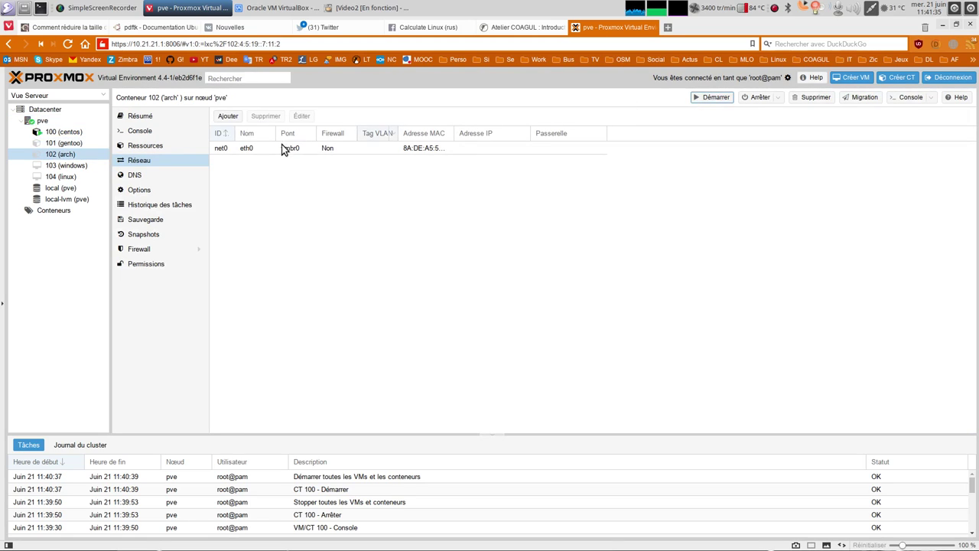
left_click(47, 123)
- Scroll the pve summary charts again and briefly open the node's Shell
scroll(442, 275, "down", 3)
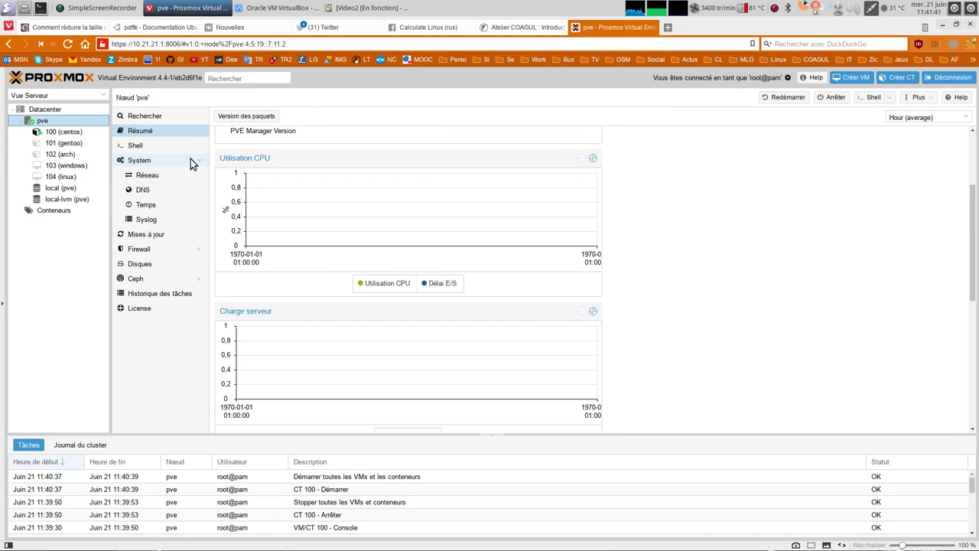
scroll(471, 218, "down", 3)
scroll(470, 211, "down", 3)
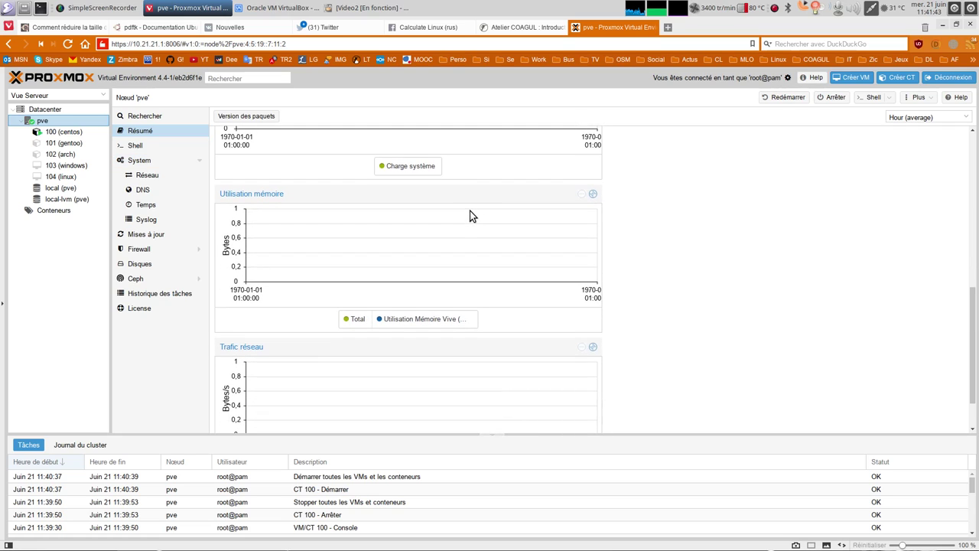
scroll(471, 211, "up", 4)
scroll(456, 213, "up", 3)
left_click(148, 146)
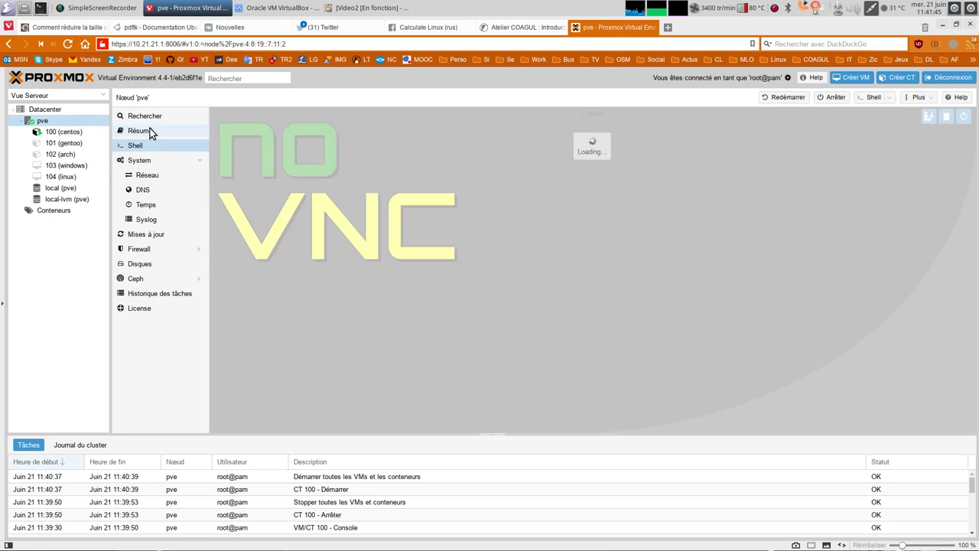
left_click(149, 131)
scroll(546, 269, "down", 1)
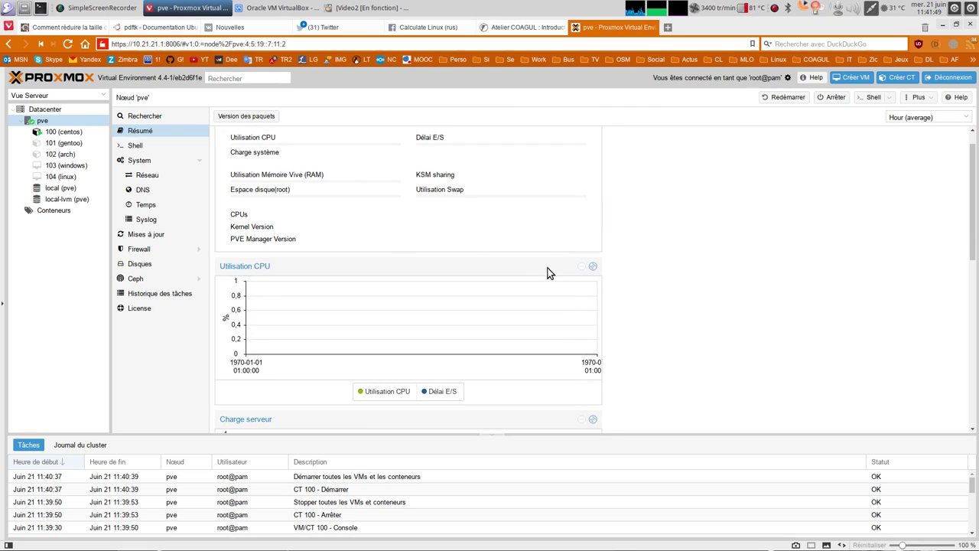
- View container 100 (centos)'s summary, then open container 101 (gentoo)
left_click(64, 131)
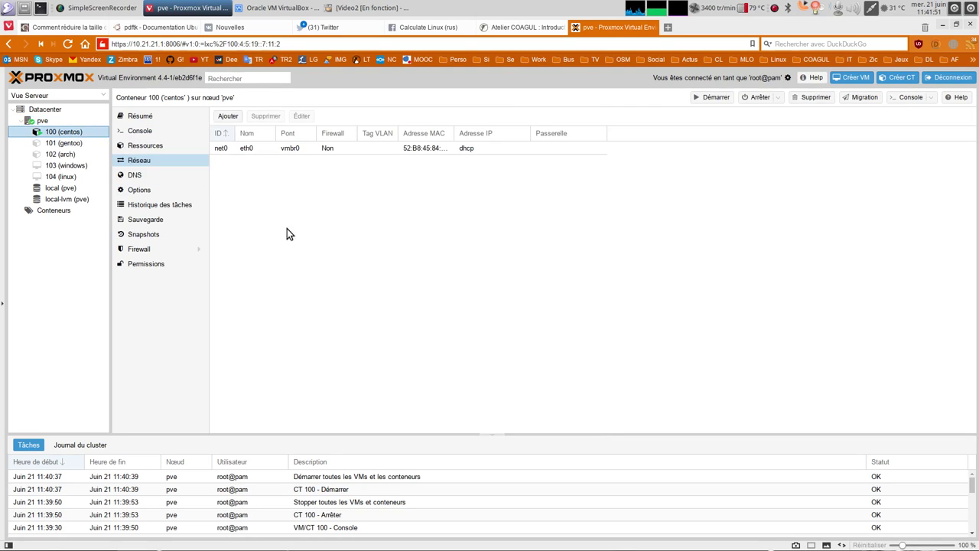
left_click(140, 118)
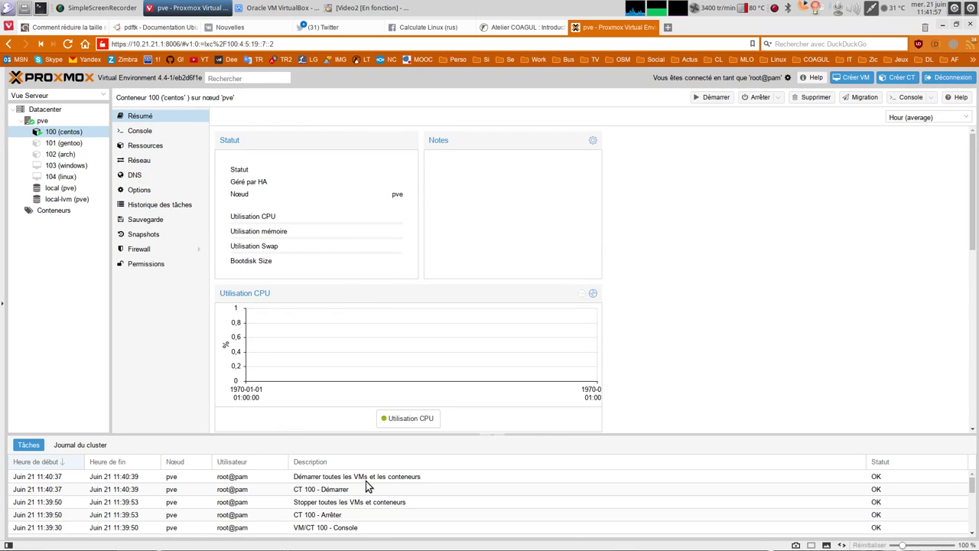
left_click(63, 145)
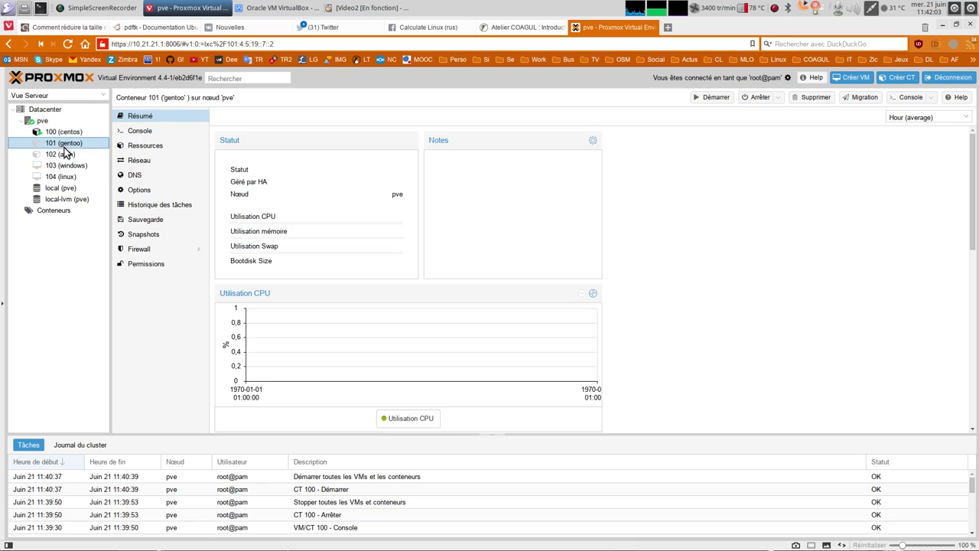
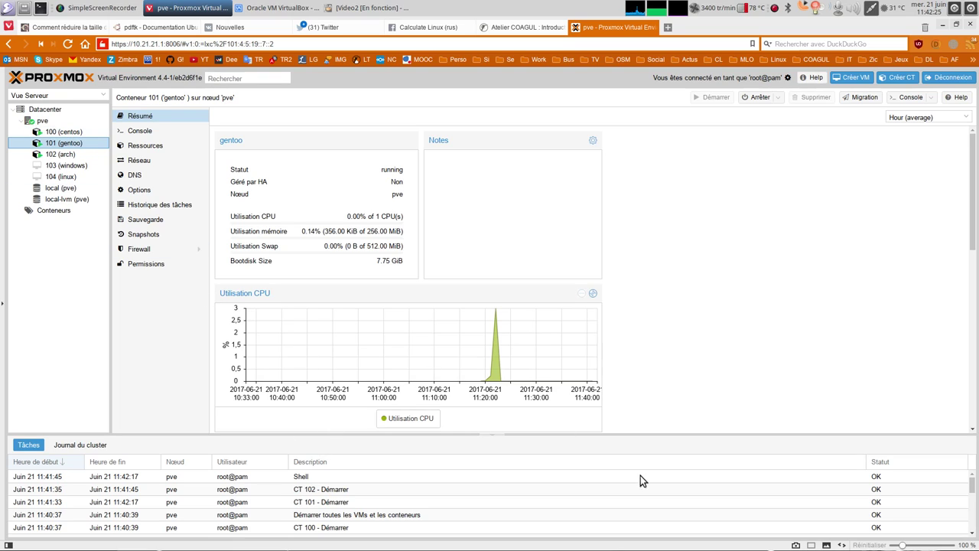
- Select container 100 (centos) and scroll through its usage graphs
left_click(65, 133)
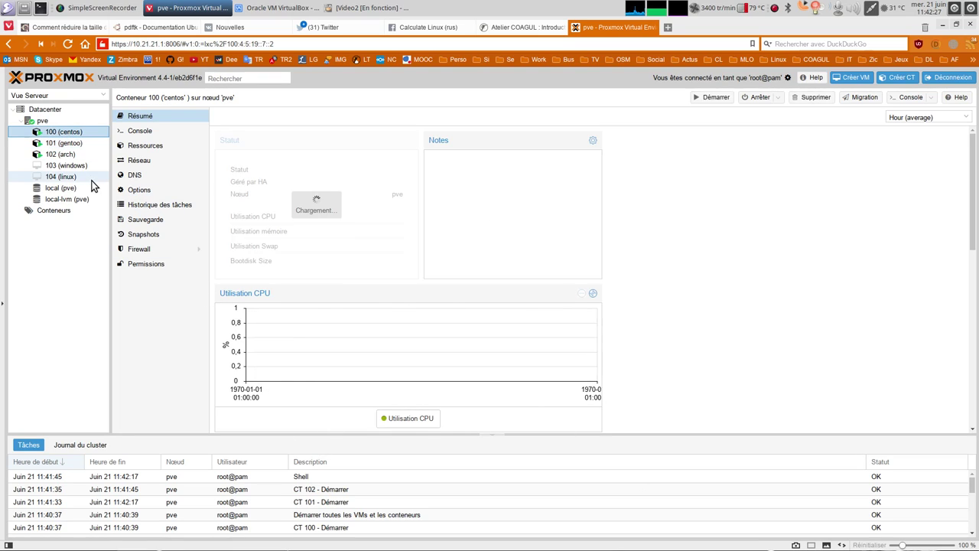
scroll(497, 359, "down", 5)
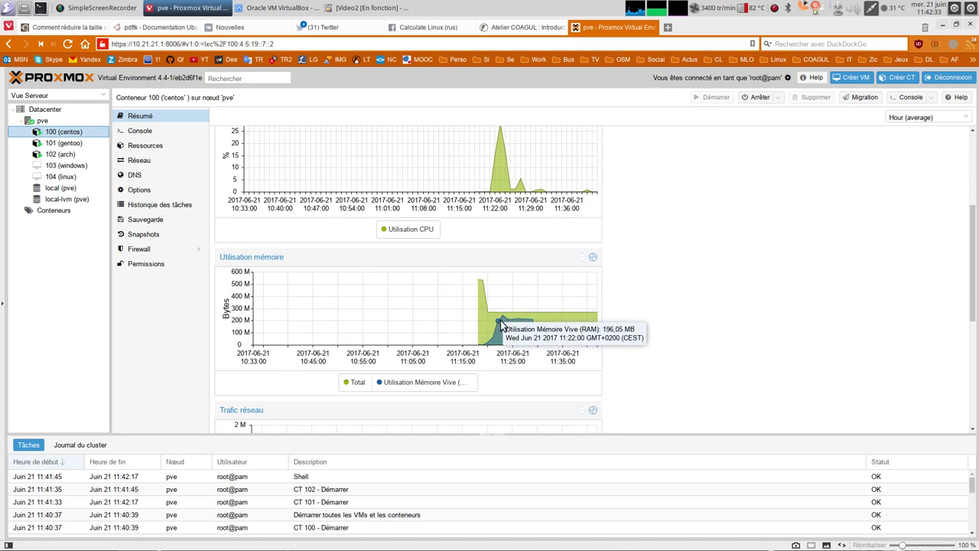
scroll(505, 313, "down", 5)
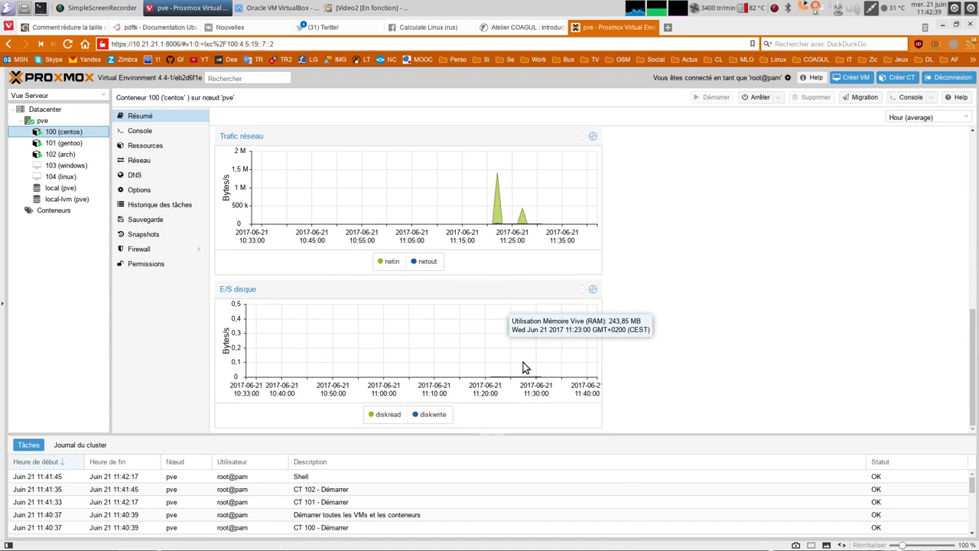
scroll(506, 347, "up", 6)
- Review the pve node's graphs, then return to container 100's summary
left_click(45, 120)
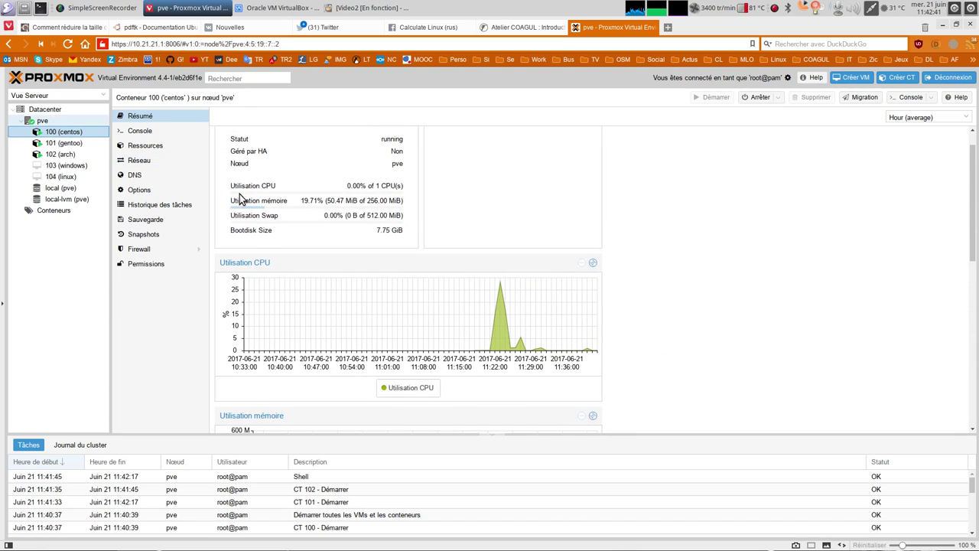
scroll(520, 245, "down", 8)
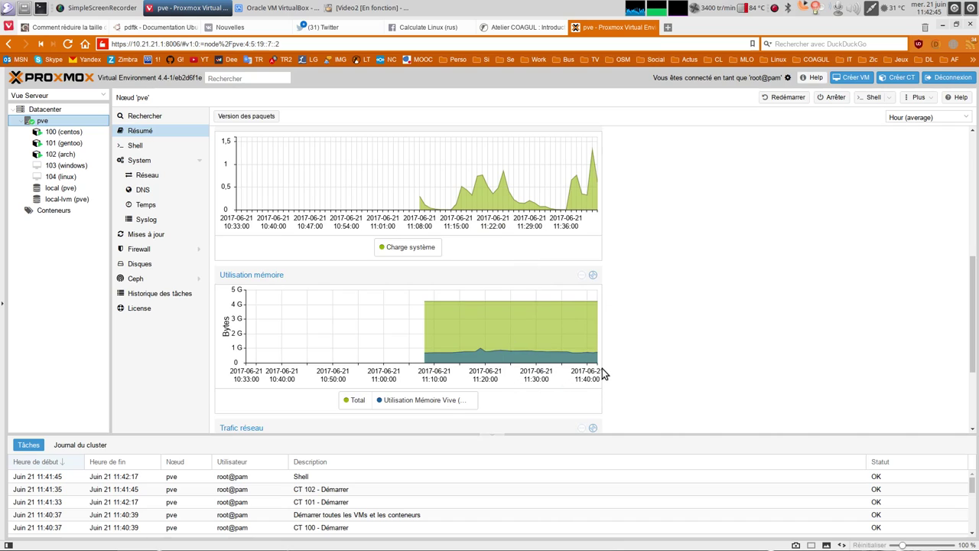
mouse_move(591, 360)
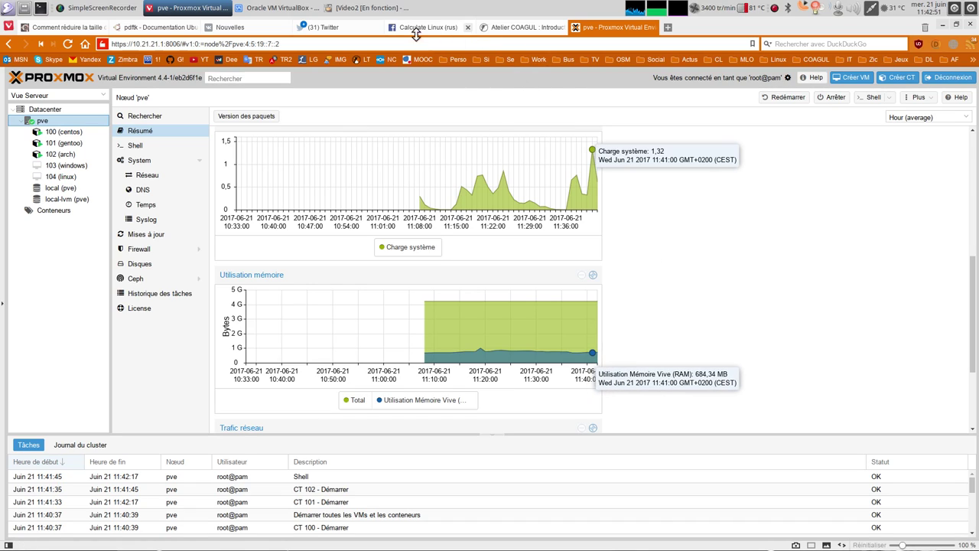
left_click(64, 132)
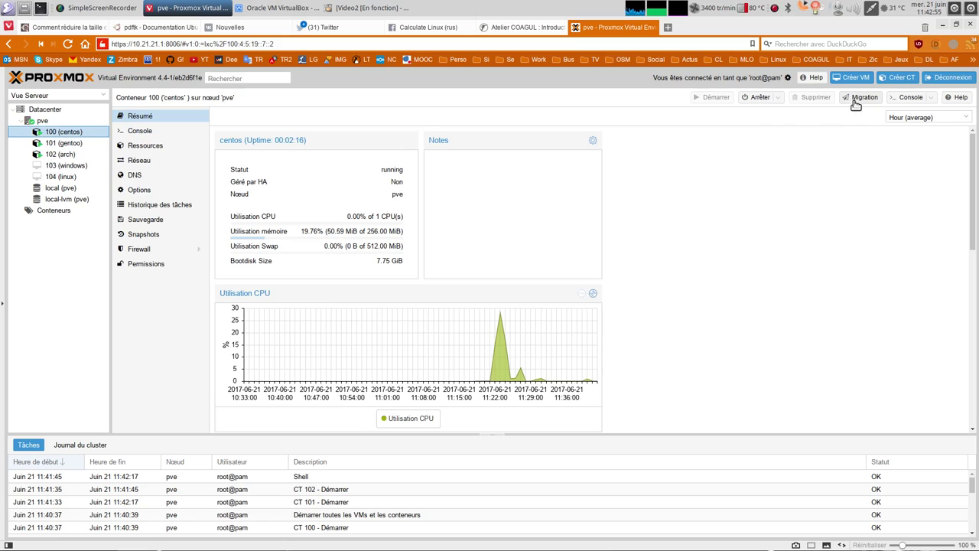
- Open container 100's console and log in as root, retrying after a failed login
left_click(905, 99)
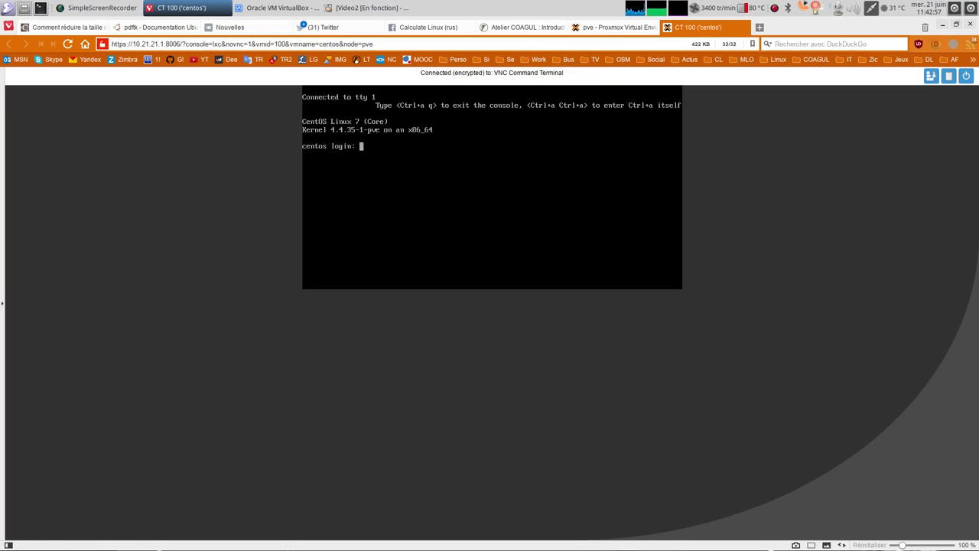
type("root")
key("Return")
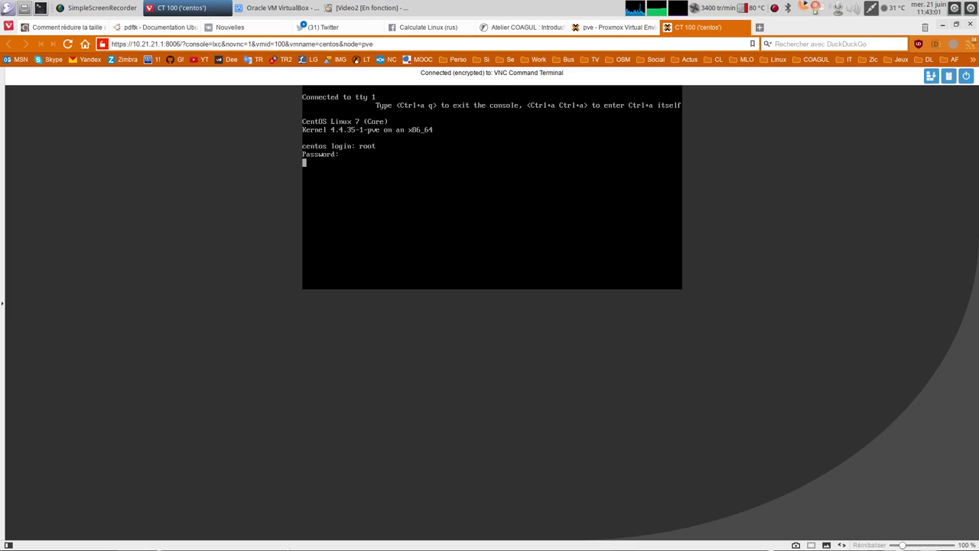
type("ot")
key("Return")
key("Return")
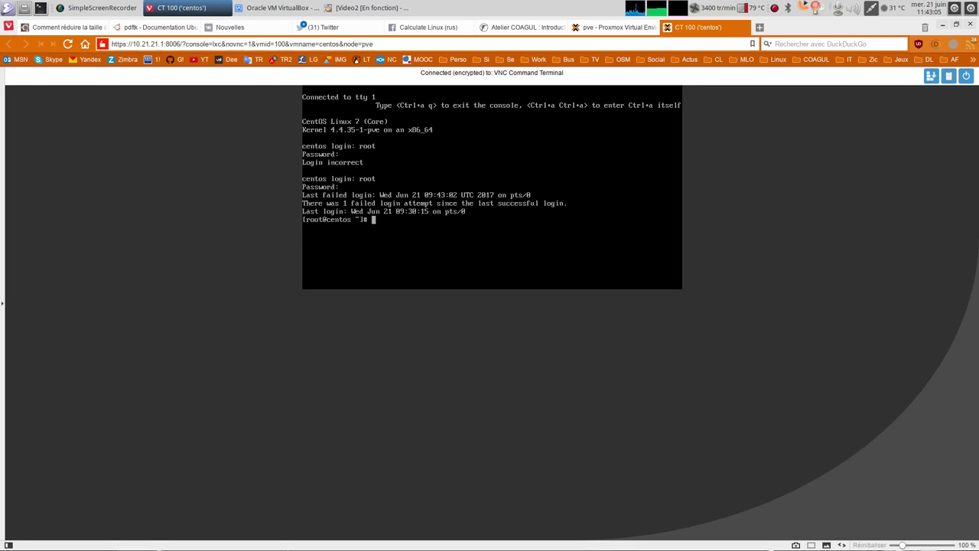
type("while :")
key("Return")
- Select gentoo container 101 from the pve page, open its console and enter root
left_click(598, 28)
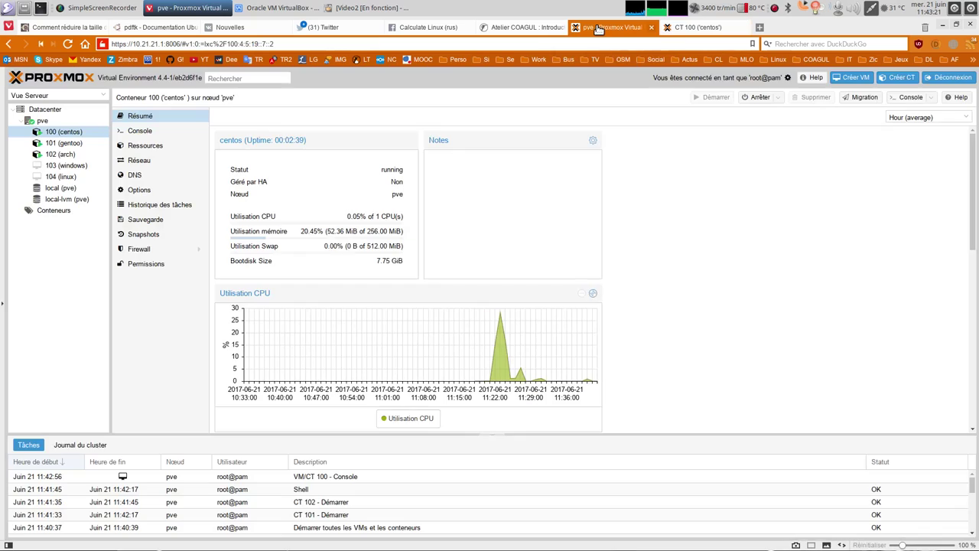
left_click(77, 143)
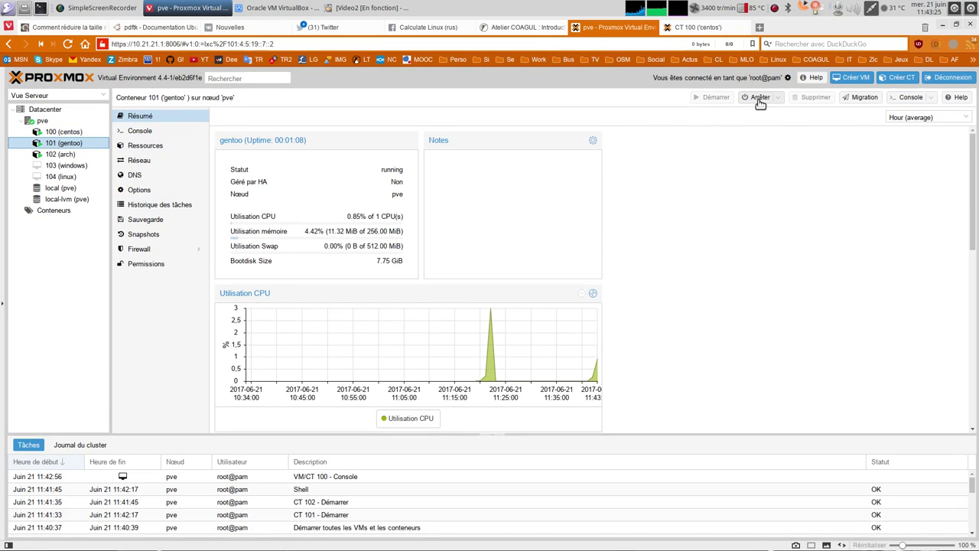
left_click(906, 98)
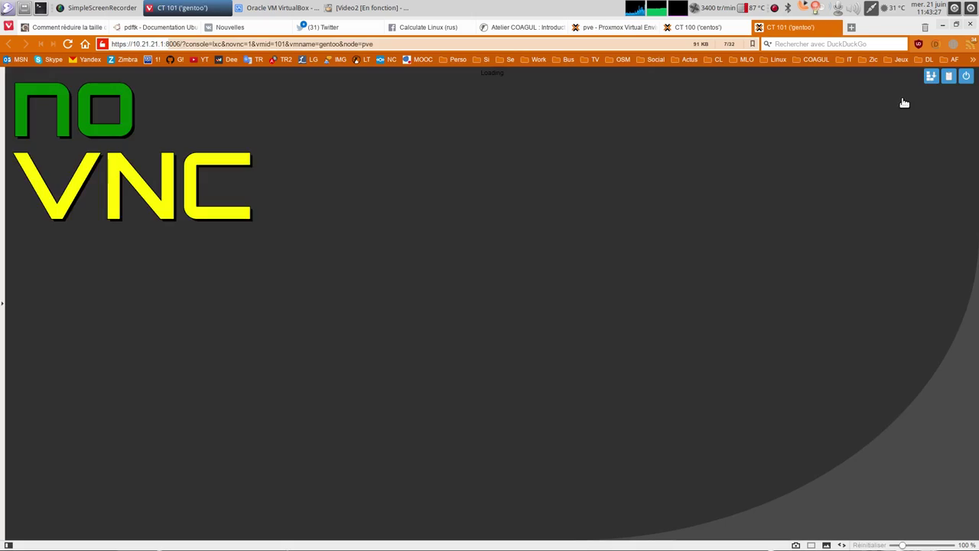
type("root")
key("Return")
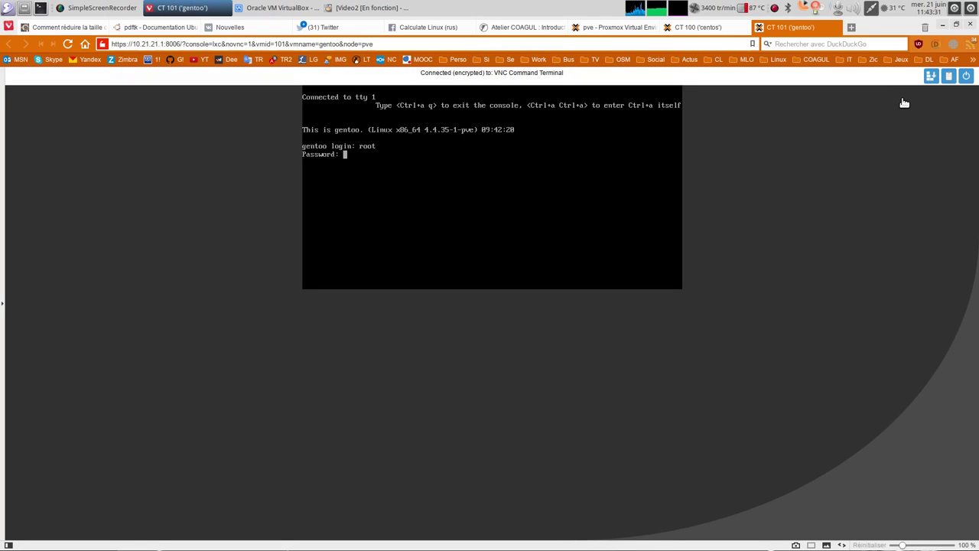
- Complete the root login after a failed attempt and enter emerge --sync
type("emerge --sync")
key("Return")
type("root")
key("Return")
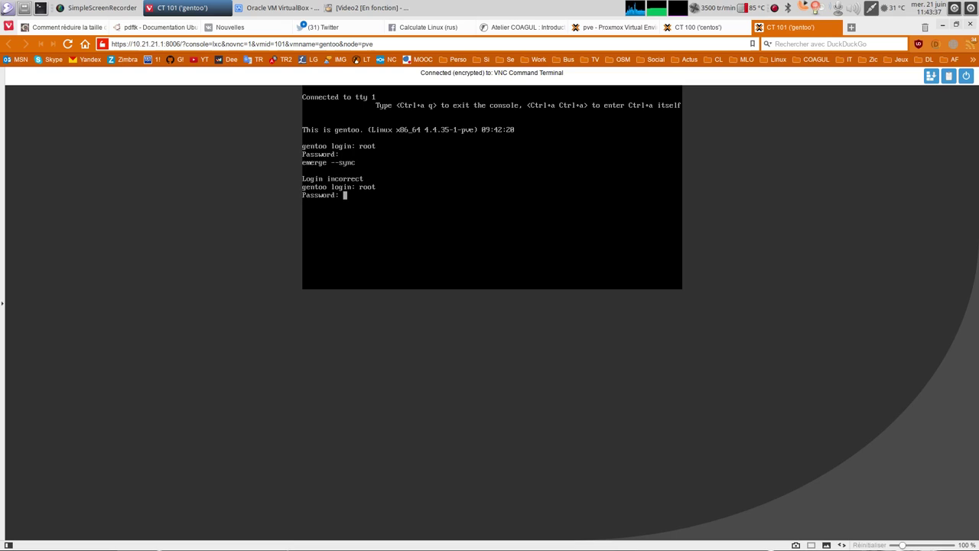
key("Return")
type("emerge --sync")
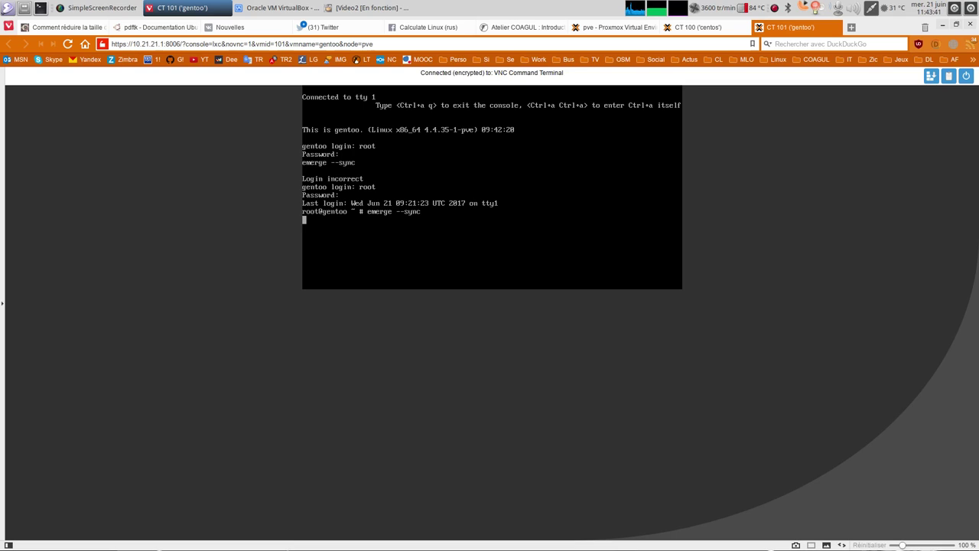
- Return to the pve management tab and scroll through container 101's summary
mouse_move(597, 28)
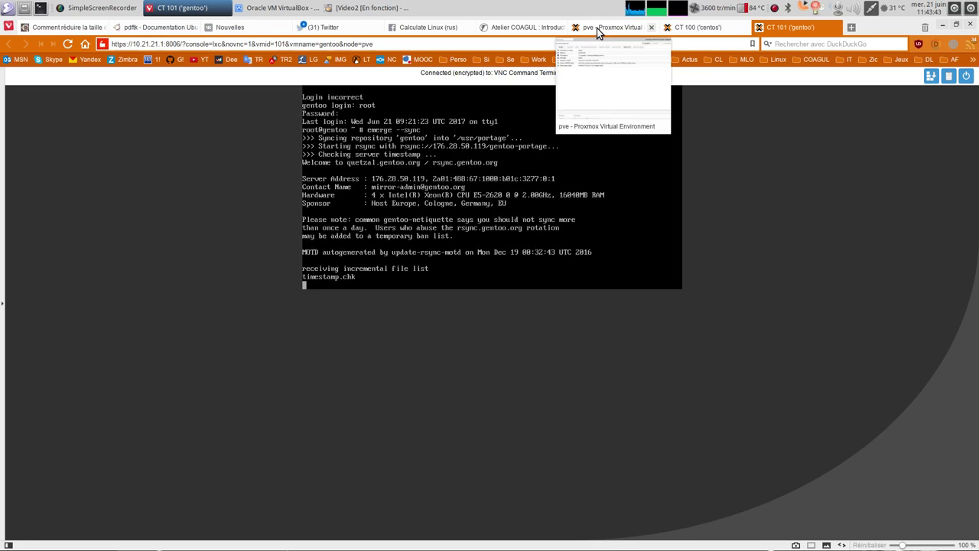
left_click(597, 28)
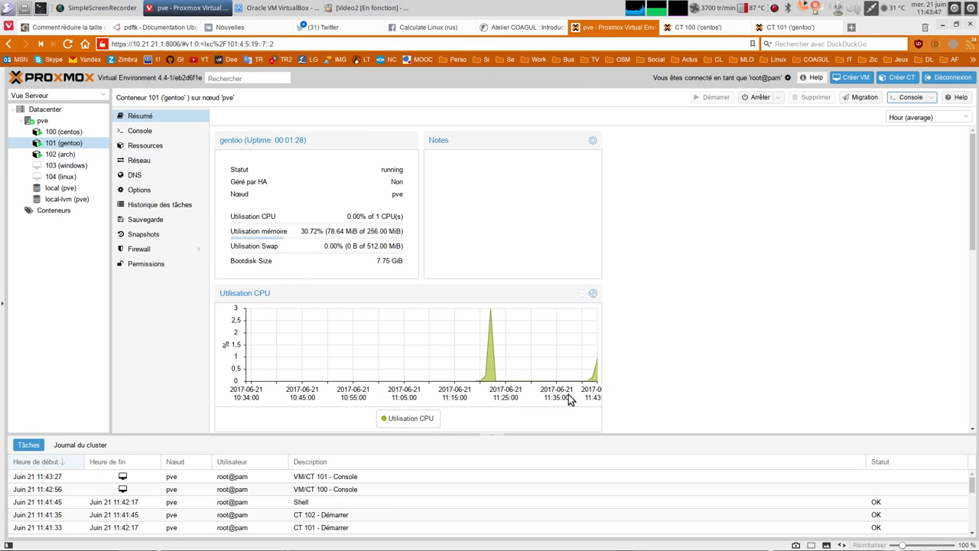
scroll(651, 358, "down", 1)
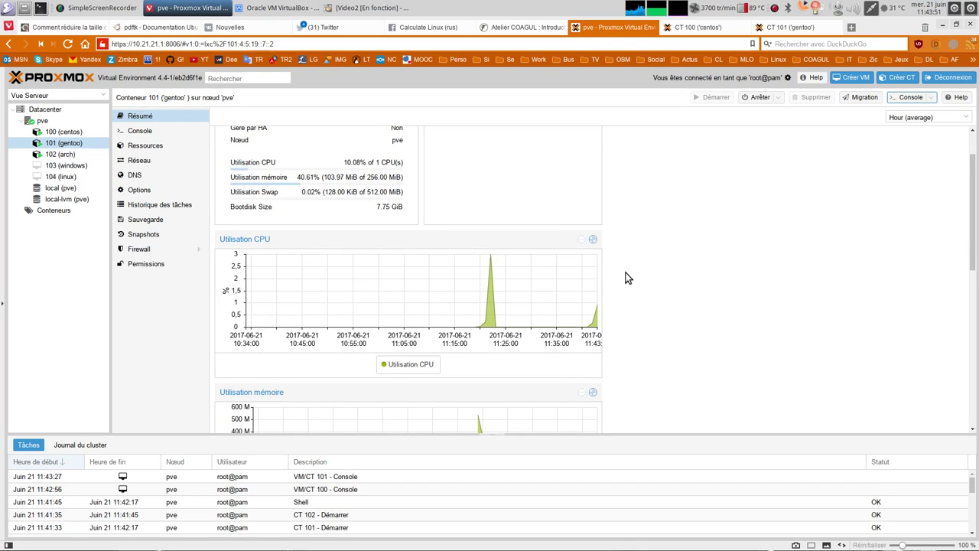
scroll(626, 278, "down", 3)
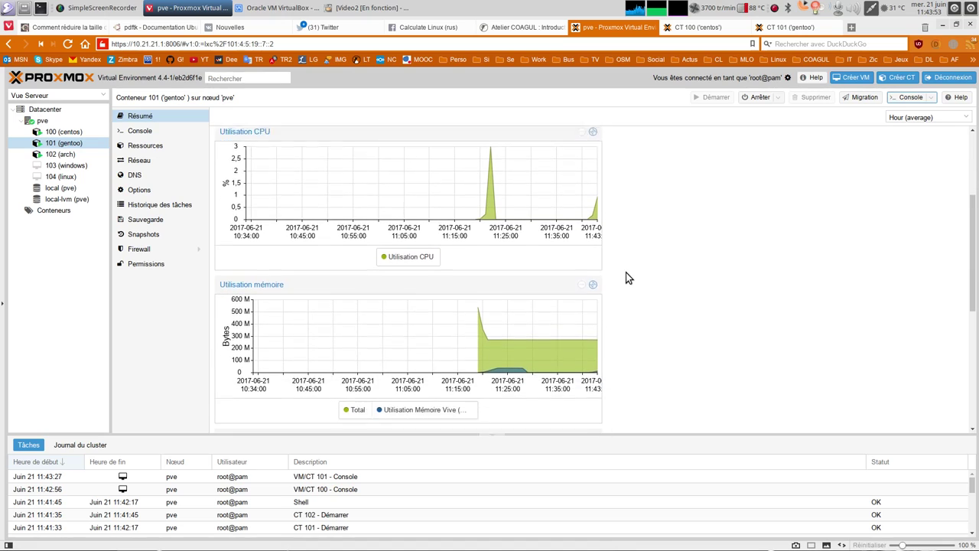
scroll(326, 273, "up", 4)
- Check container 100's summary, then scroll the pve node summary to its memory graph
left_click(64, 132)
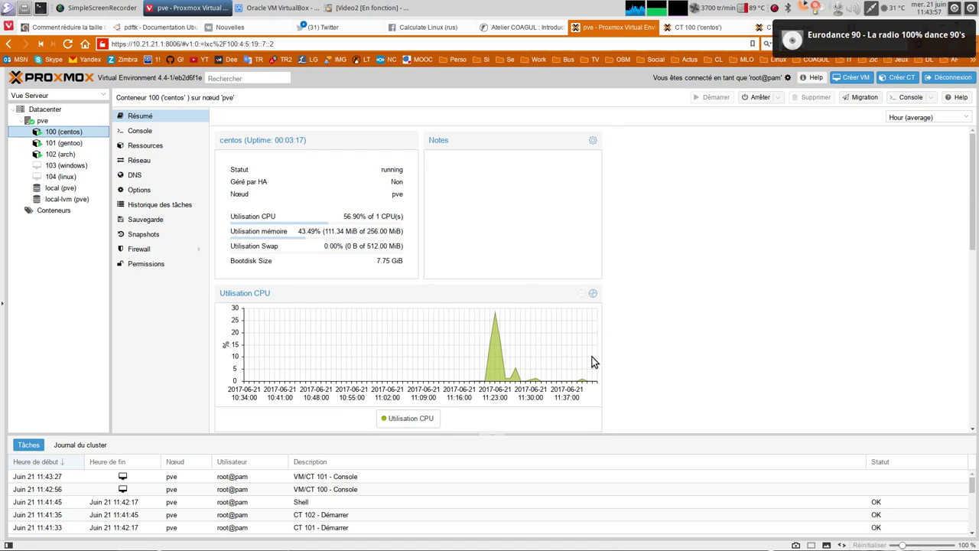
scroll(592, 356, "down", 3)
scroll(467, 280, "up", 3)
key("Up")
scroll(588, 354, "down", 2)
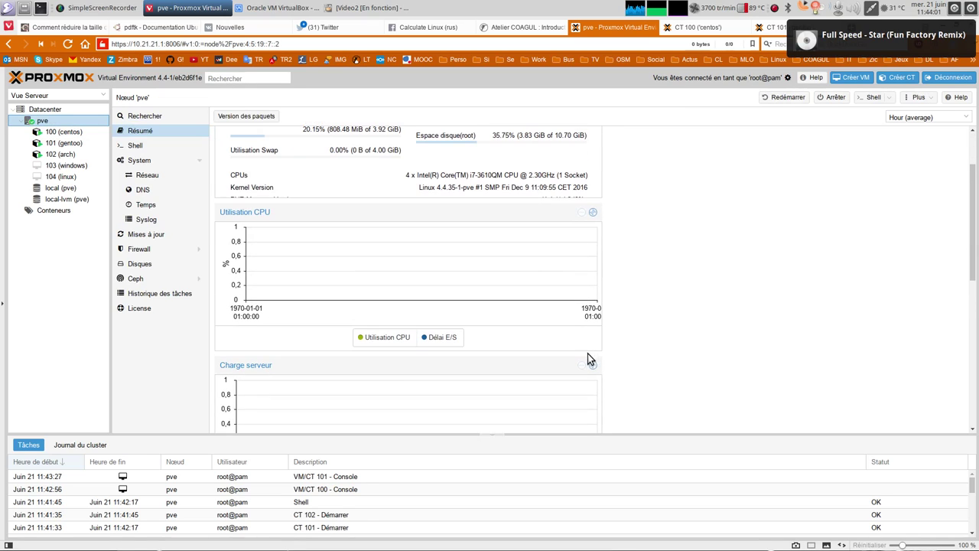
scroll(587, 353, "down", 5)
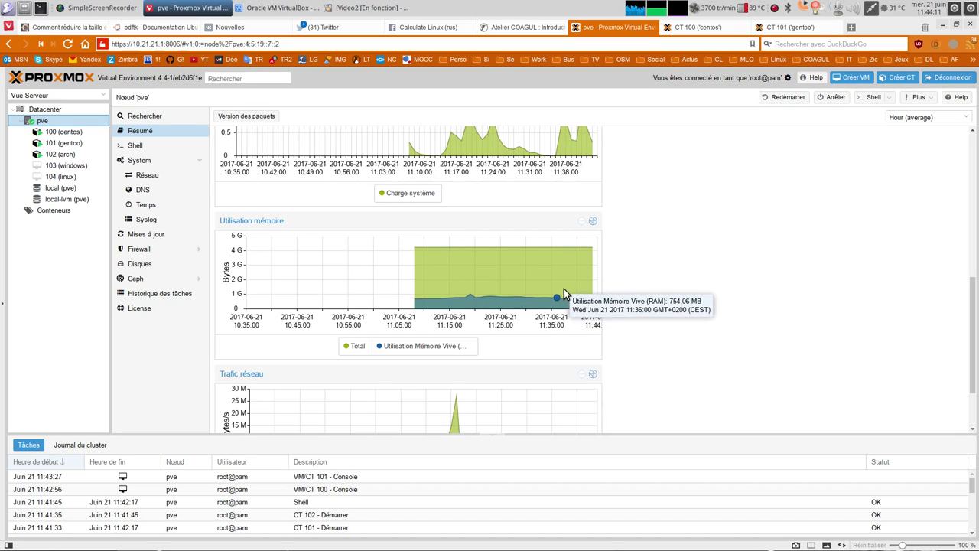
- Start a new container with host name 'fgftyh', pool Conteneurs and a root password
left_click(897, 77)
left_click(421, 266)
type("fgftyh")
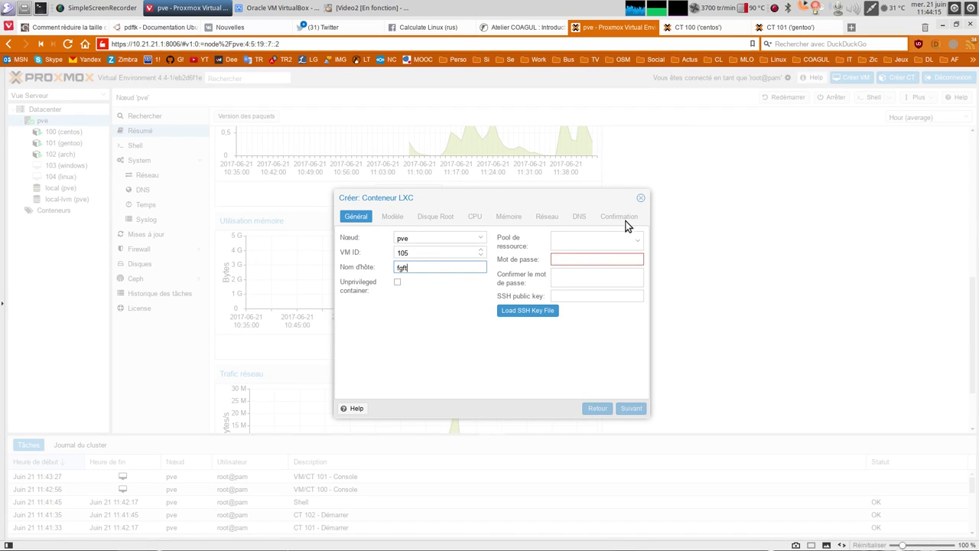
left_click(634, 243)
left_click(609, 270)
left_click(607, 263)
type("•••••")
left_click(588, 284)
type("•••••")
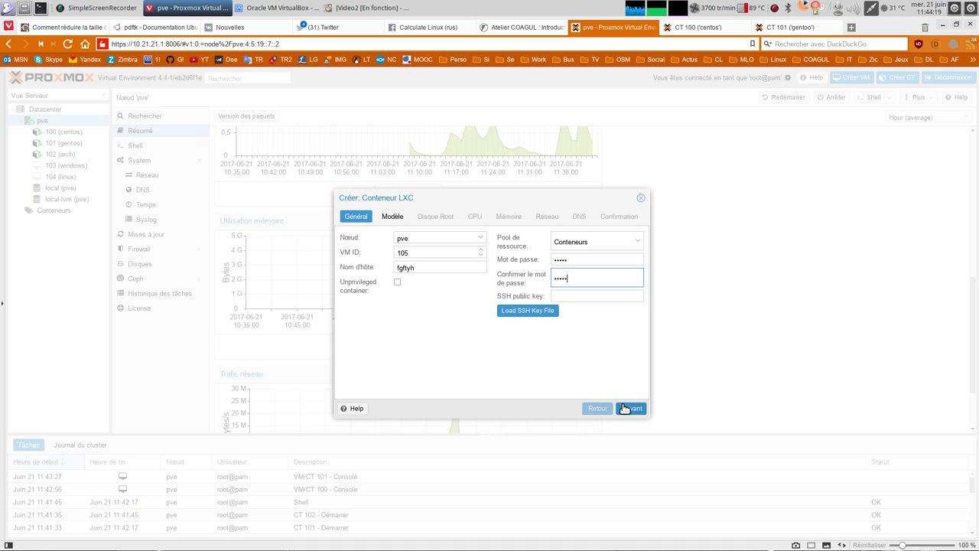
left_click(626, 408)
- Choose the centos-7 template, keep remaining defaults, and create container 105
left_click(479, 259)
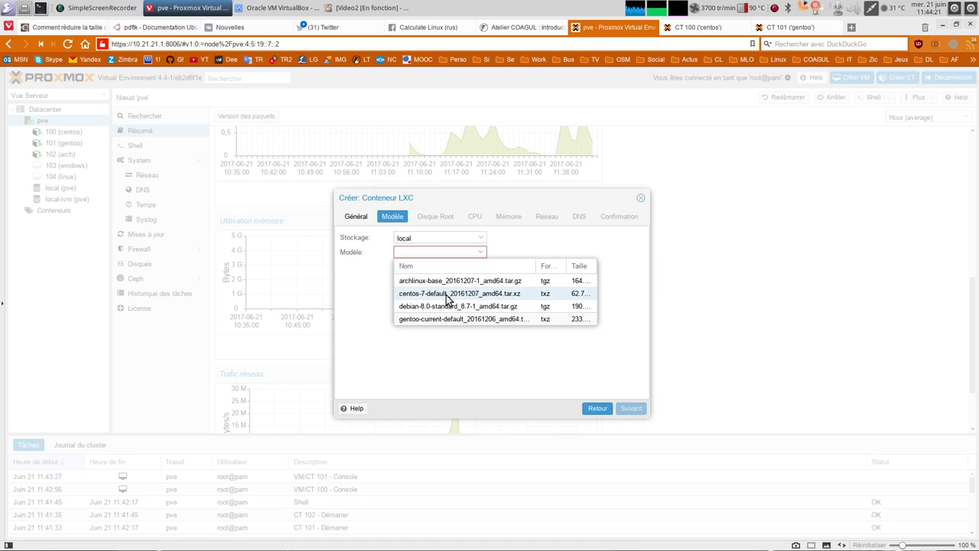
left_click(450, 299)
left_click(633, 410)
left_click(634, 409)
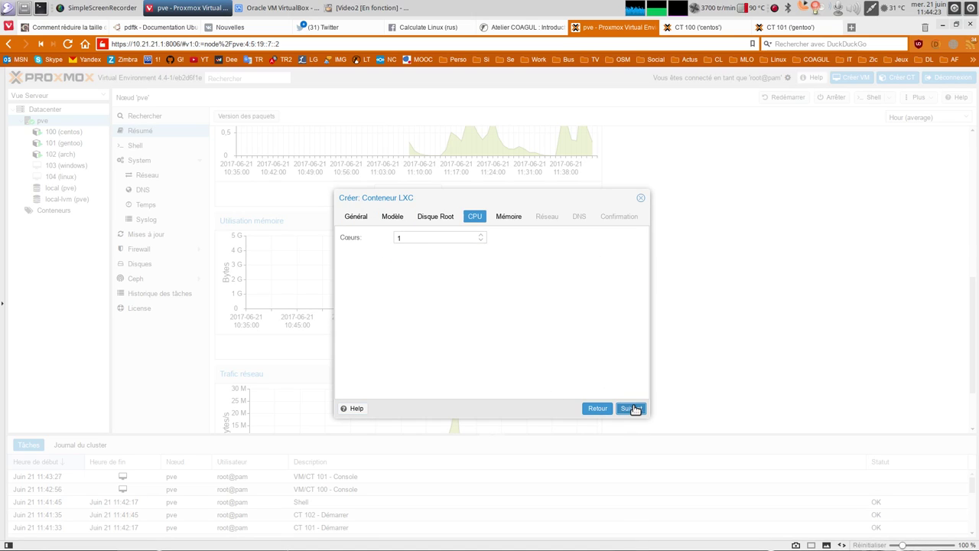
left_click(633, 409)
left_click(634, 409)
left_click(634, 409)
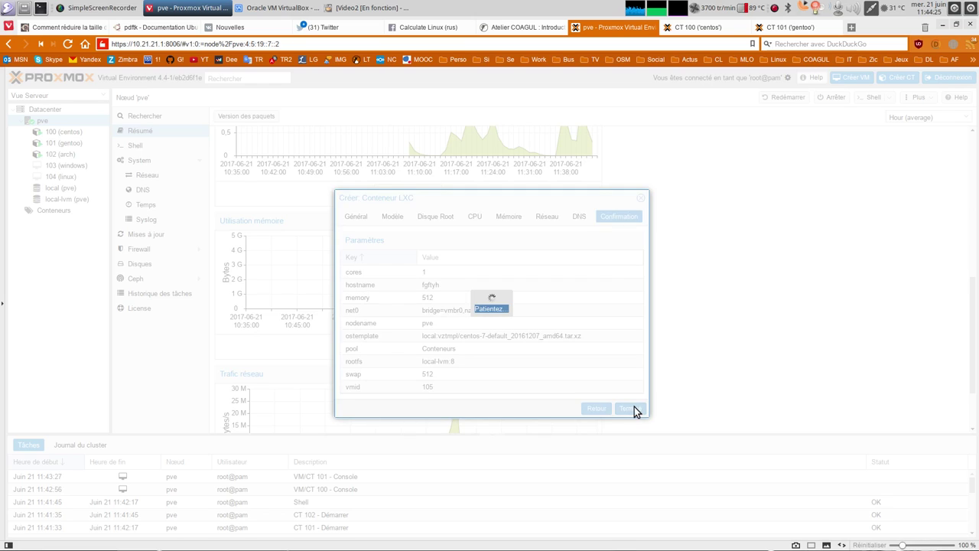
left_click(633, 409)
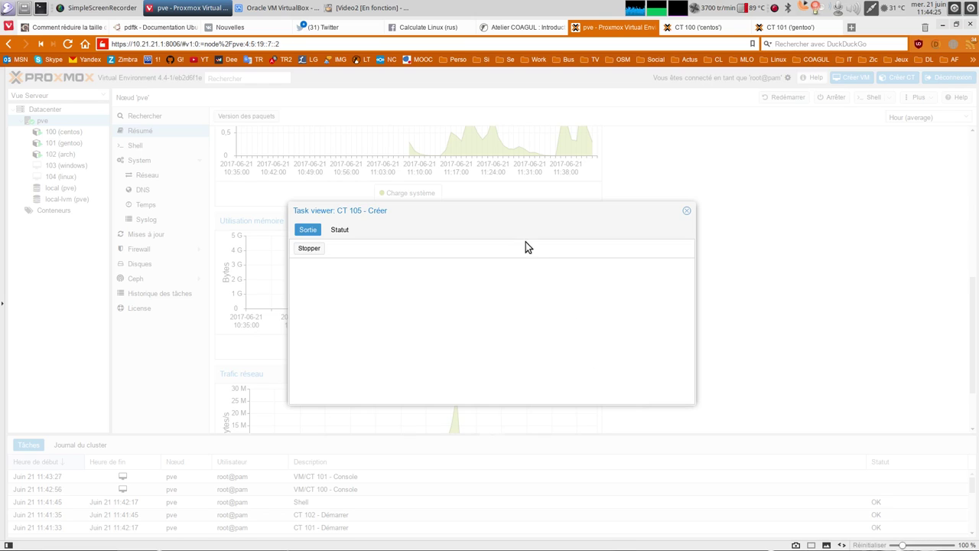
left_click(686, 211)
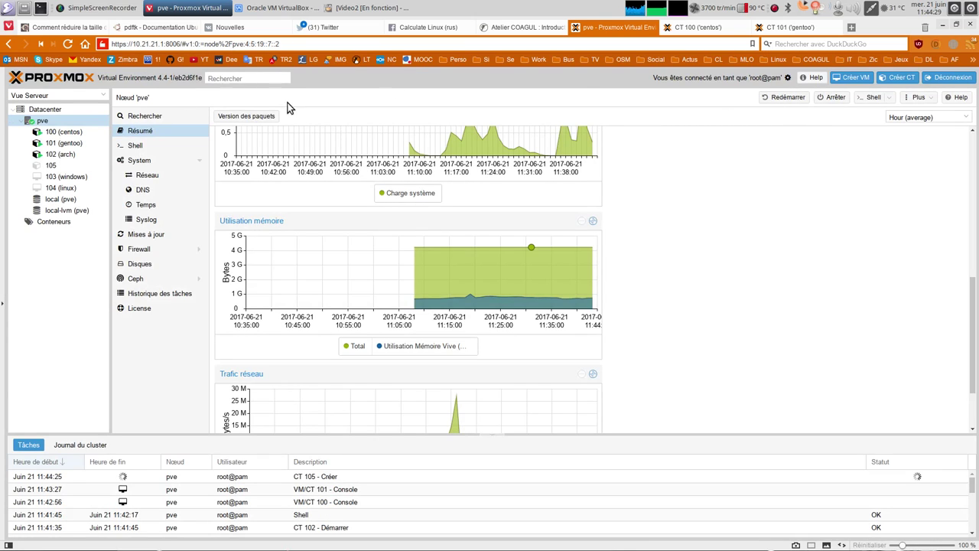
- Start container 106 with host name 'uuuuuu', pool Conteneurs and a root password
left_click(896, 77)
left_click(426, 267)
type("uuuuuu")
left_click(622, 242)
left_click(624, 273)
left_click(627, 260)
type("uuuuuuu")
key("Tab")
type("uuuuuuu")
left_click(631, 409)
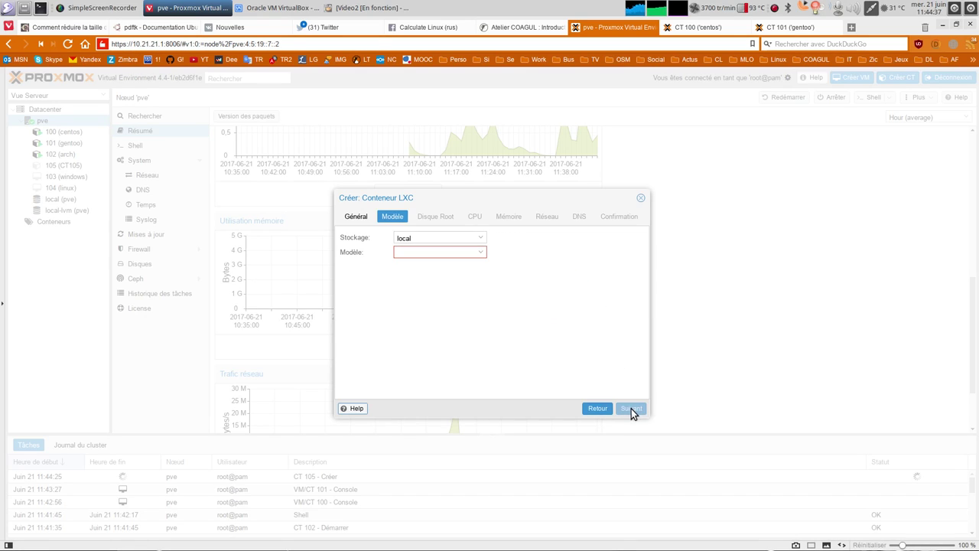
- Choose the centos-7 template, accept defaults, and create container 106
left_click(477, 252)
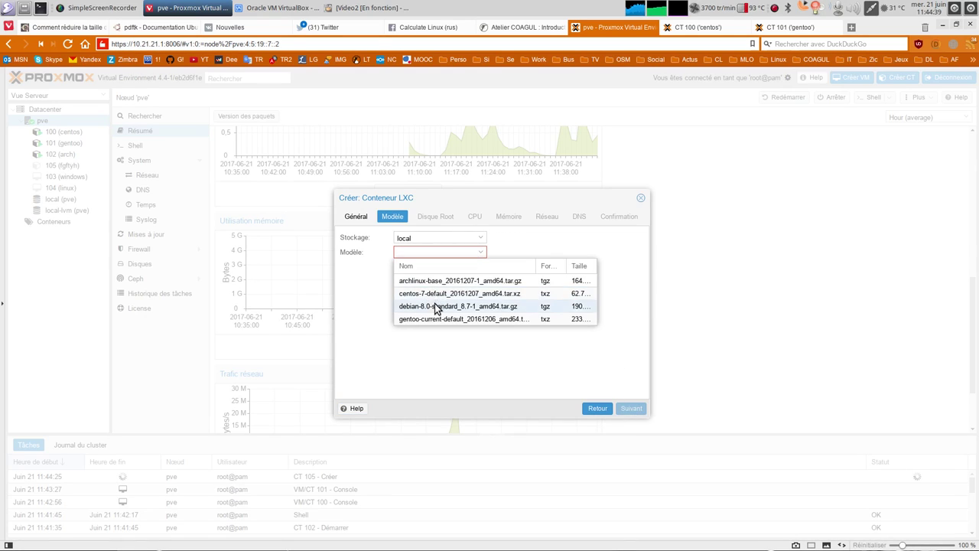
left_click(429, 291)
left_click(637, 408)
left_click(637, 408)
left_click(637, 408)
left_click(638, 407)
left_click(638, 409)
left_click(637, 409)
left_click(636, 409)
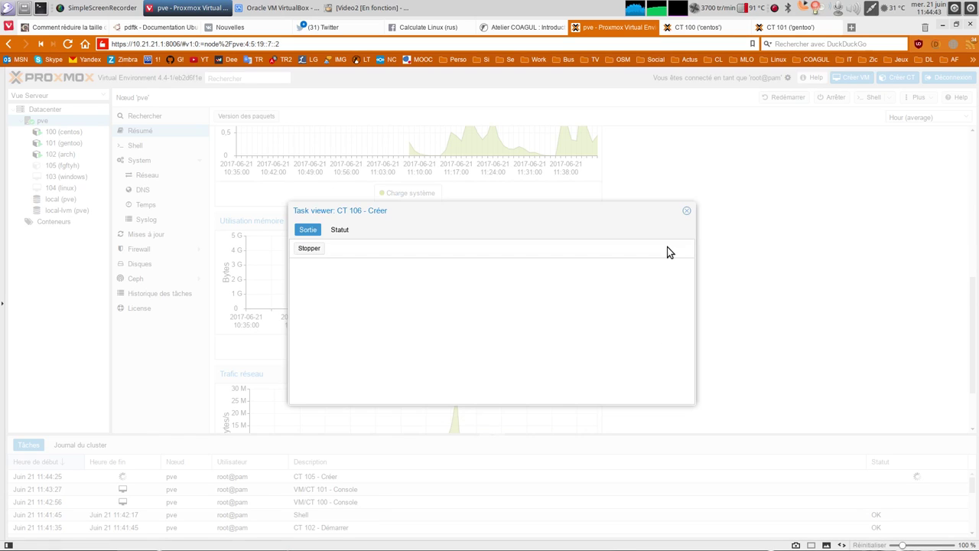
left_click(686, 211)
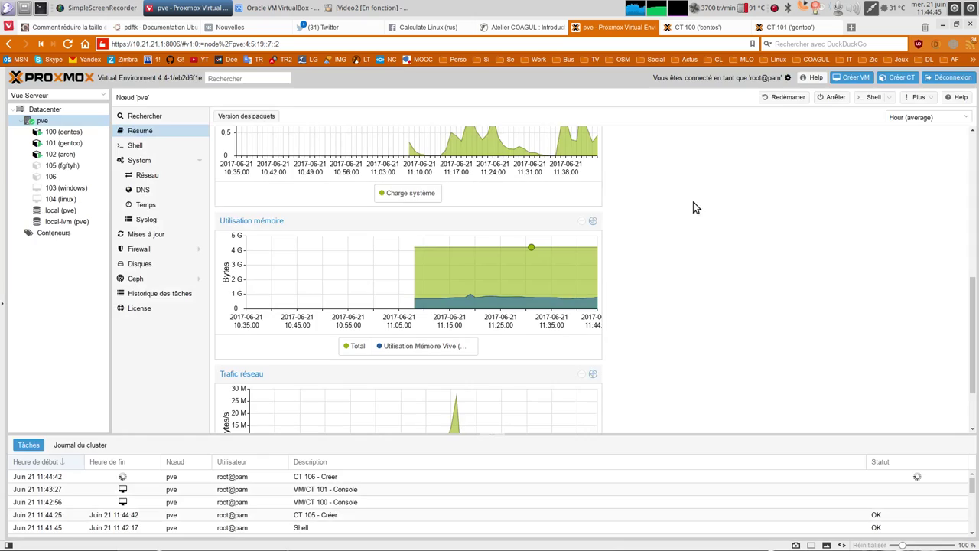
- Start container 107 with host name 'iiiiiii', pool Conteneurs and a root password
left_click(895, 77)
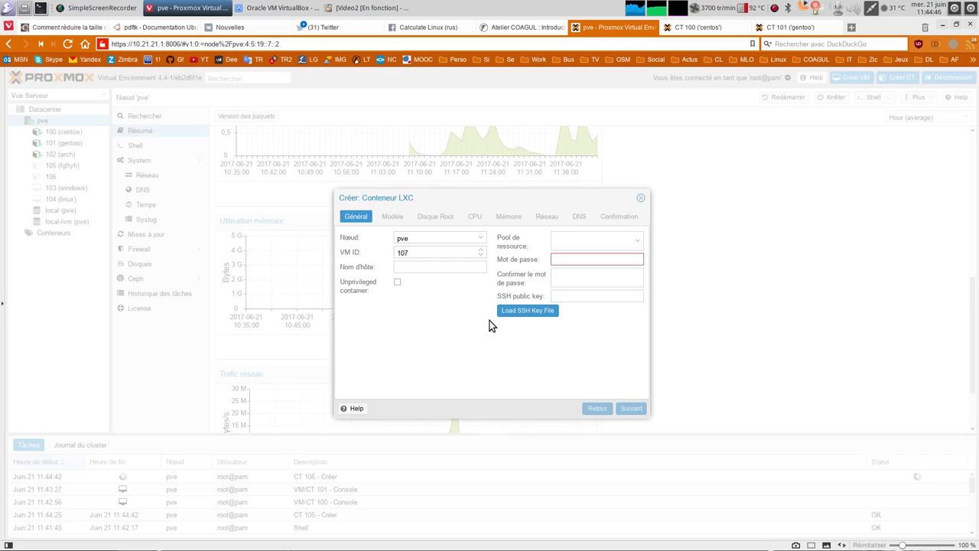
left_click(474, 269)
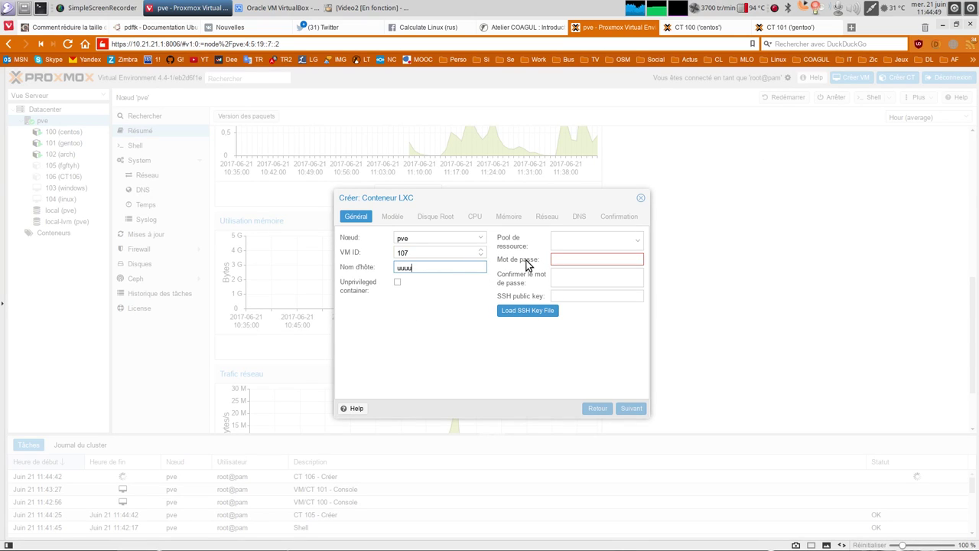
type("iiiiiii")
left_click(562, 243)
left_click(590, 268)
left_click(593, 260)
type("•••••")
left_click(598, 278)
type("•••••")
left_click(630, 407)
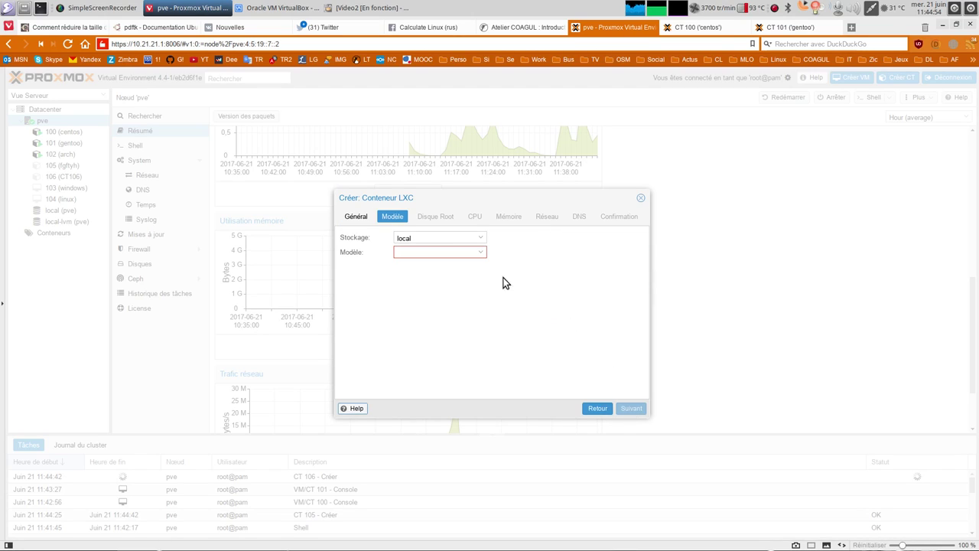
- Choose the centos-7 template, accept defaults, and create container 107
left_click(430, 252)
left_click(423, 290)
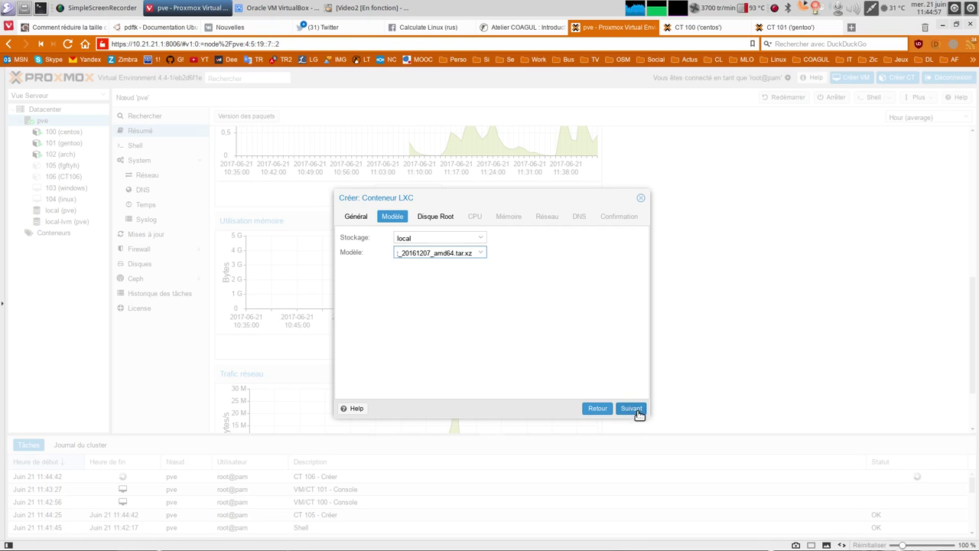
left_click(631, 408)
left_click(632, 409)
left_click(632, 408)
left_click(632, 408)
left_click(632, 409)
left_click(632, 408)
left_click(632, 409)
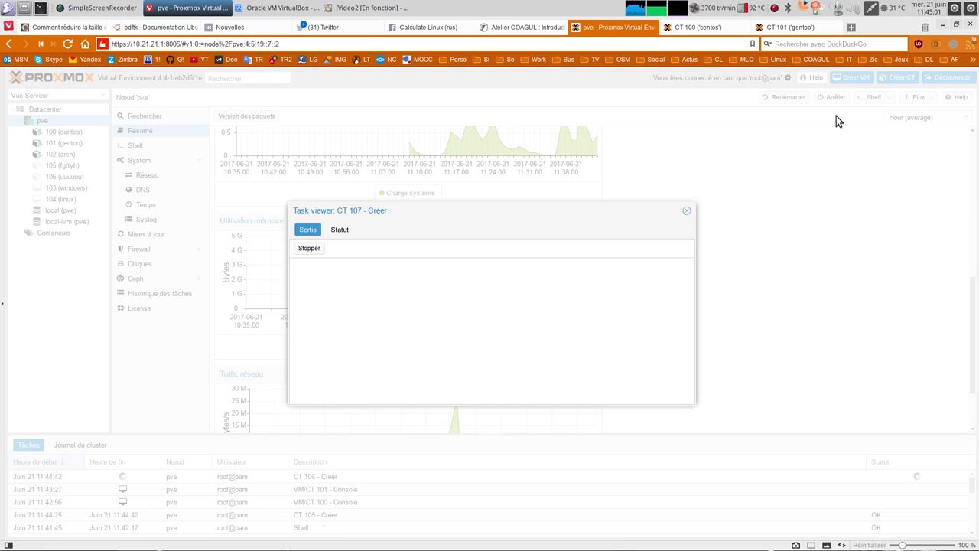
left_click(684, 211)
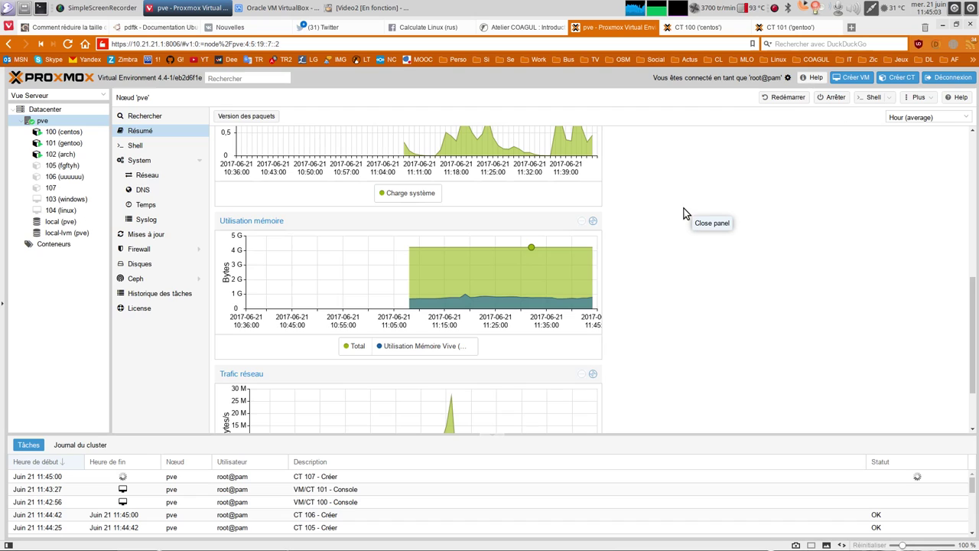
- Start container 108 with host name 'ooooo', a root password and pool Conteneurs
left_click(899, 77)
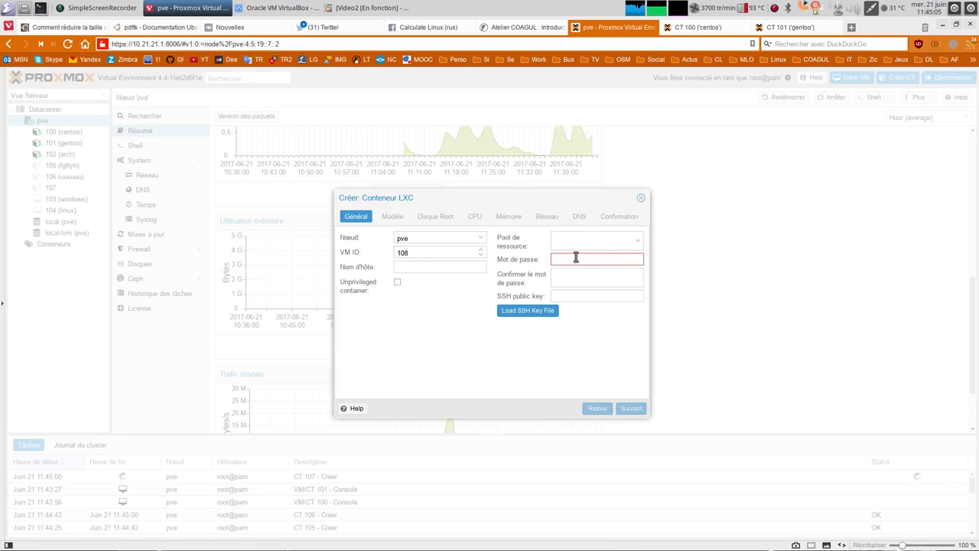
left_click(446, 267)
type("ooooo")
left_click(616, 258)
type("oooooooooo")
left_click(635, 244)
left_click(590, 276)
left_click(631, 407)
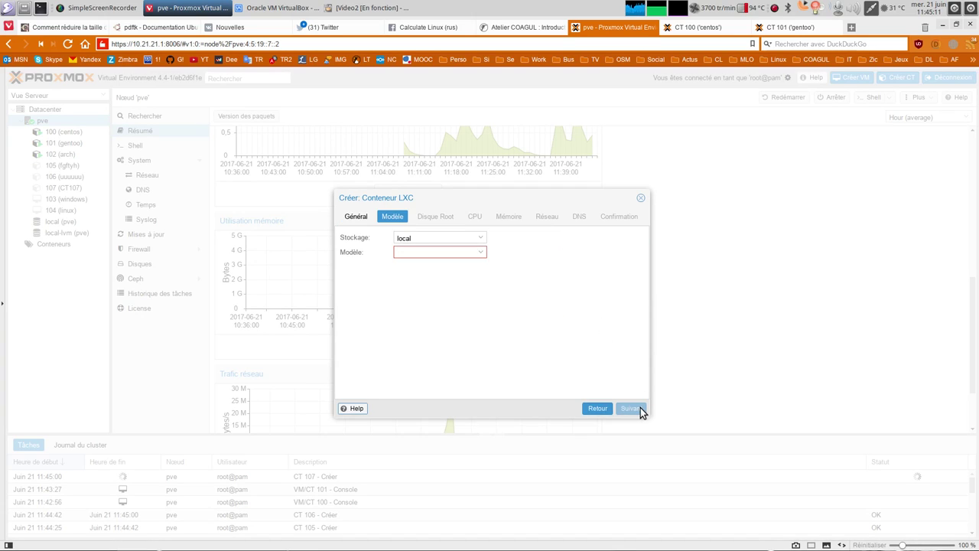
- Choose the centos-7 template, accept defaults, and create container 108
left_click(440, 252)
left_click(457, 294)
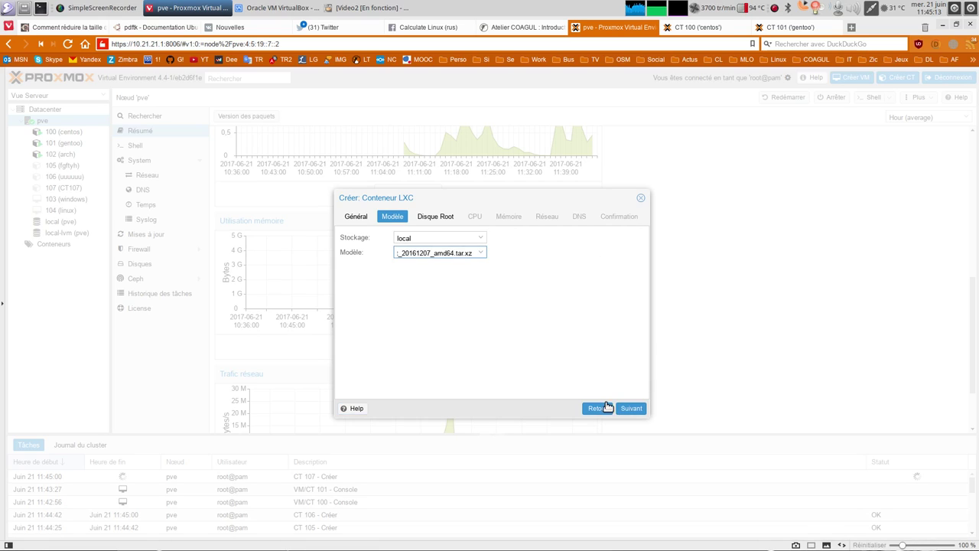
left_click(625, 408)
left_click(625, 408)
left_click(625, 408)
left_click(625, 408)
left_click(625, 408)
left_click(625, 407)
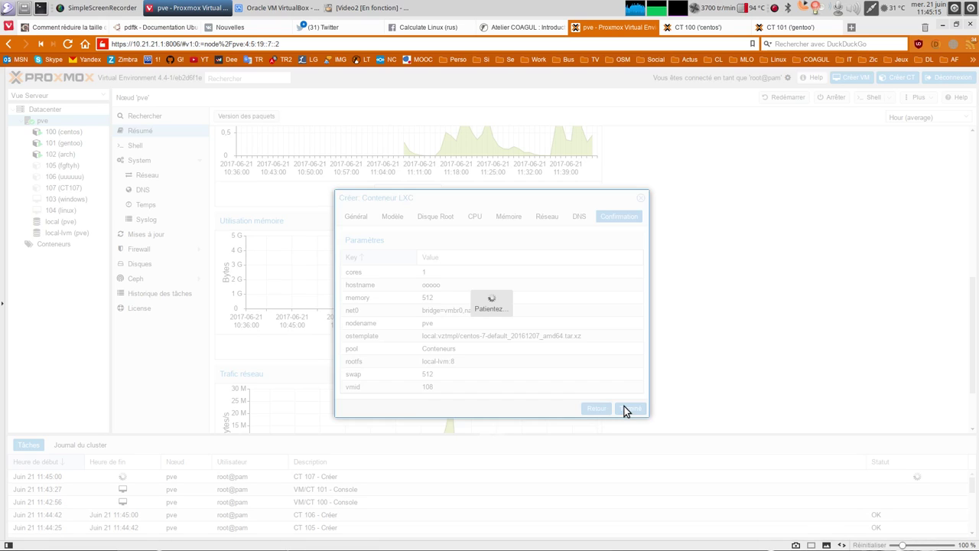
left_click(626, 408)
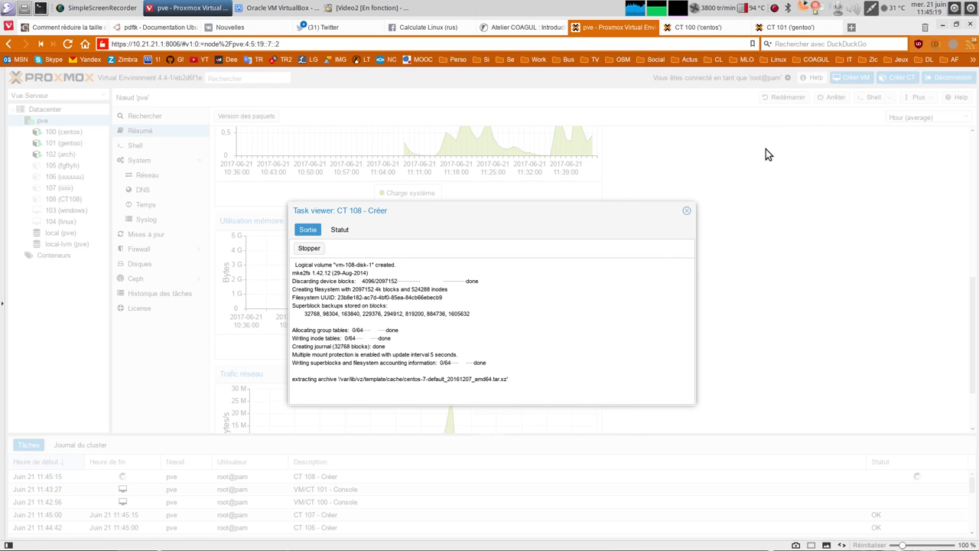
left_click(687, 212)
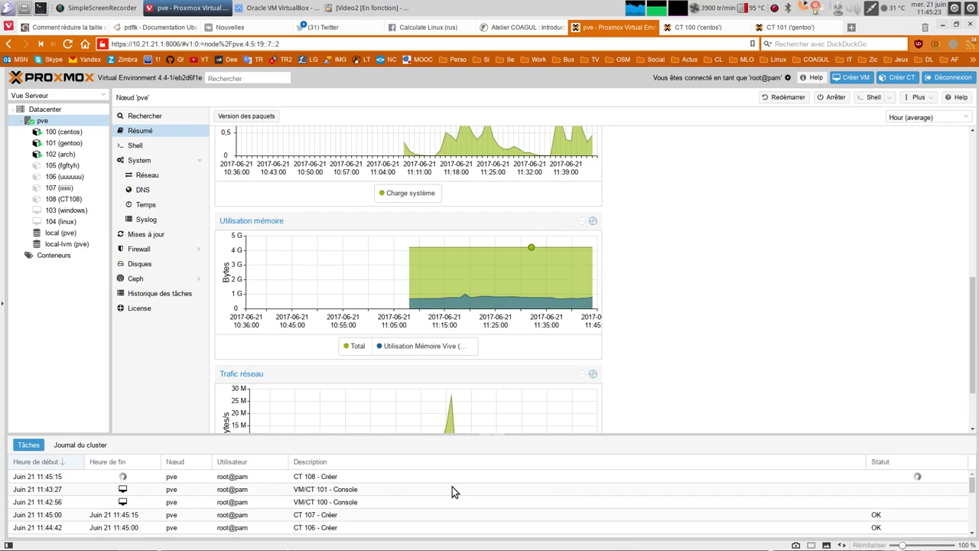
- Start container 105, then move down the tree through containers 106, 107 and 108
left_click(59, 165)
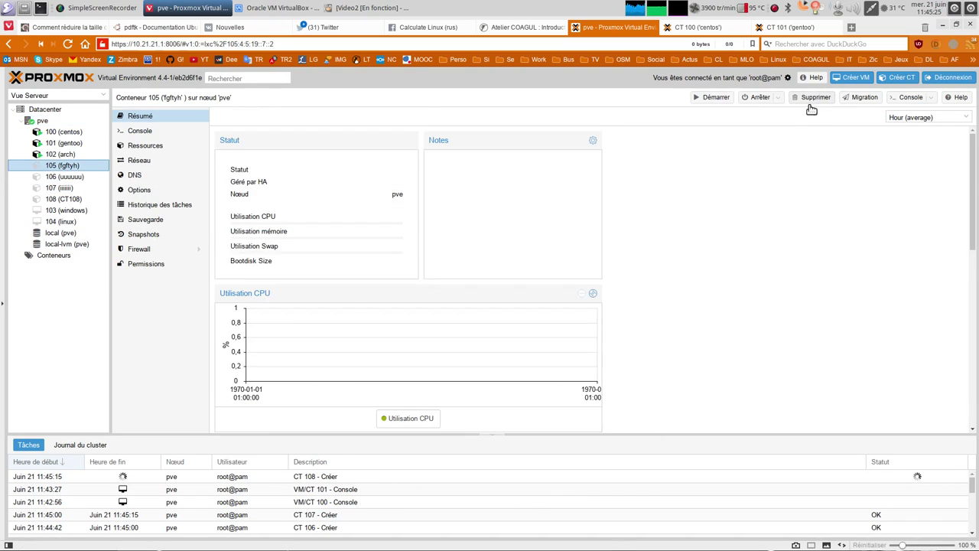
left_click(712, 98)
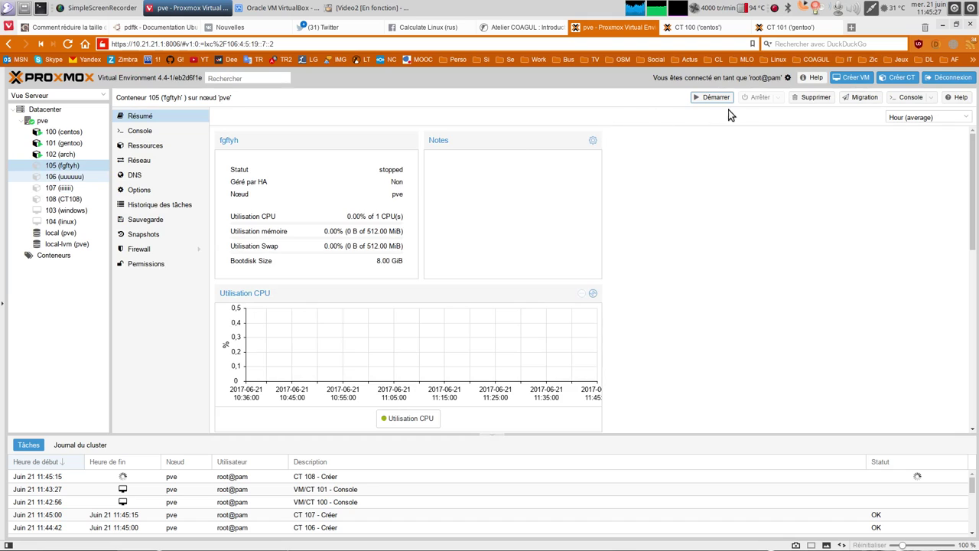
key("Down")
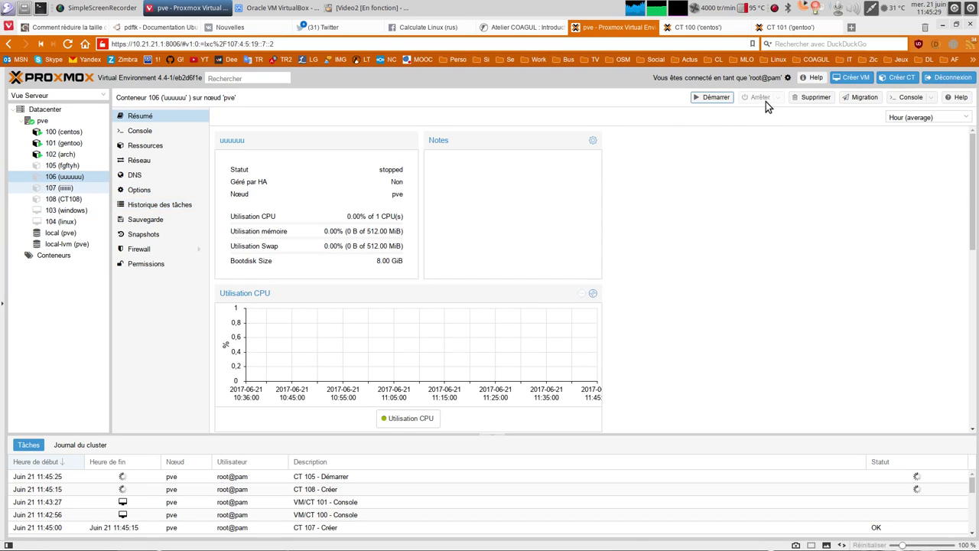
key("Down")
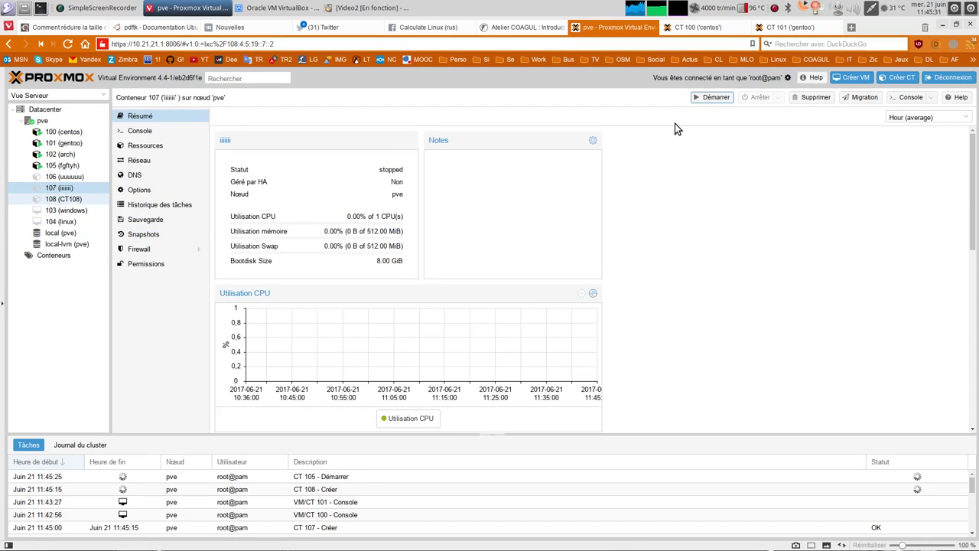
key("Down")
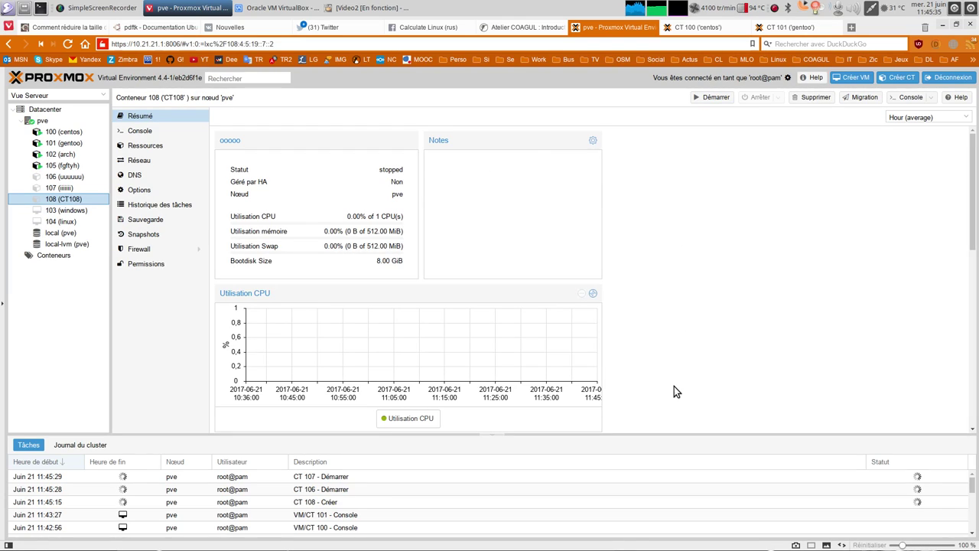
- Bring up the Proxmox host console in VirtualBox and log in as root
left_click(364, 8)
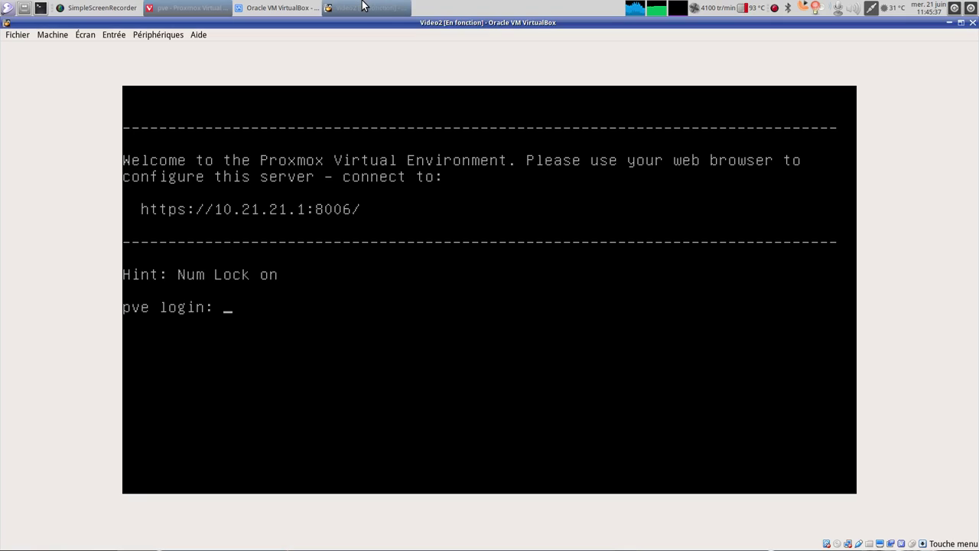
left_click(364, 7)
left_click(363, 8)
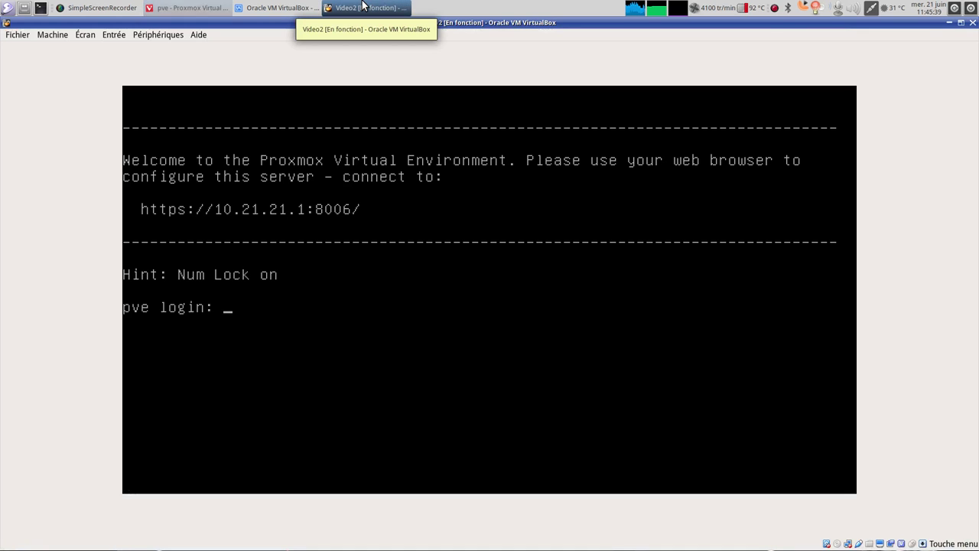
type("root")
key("Return")
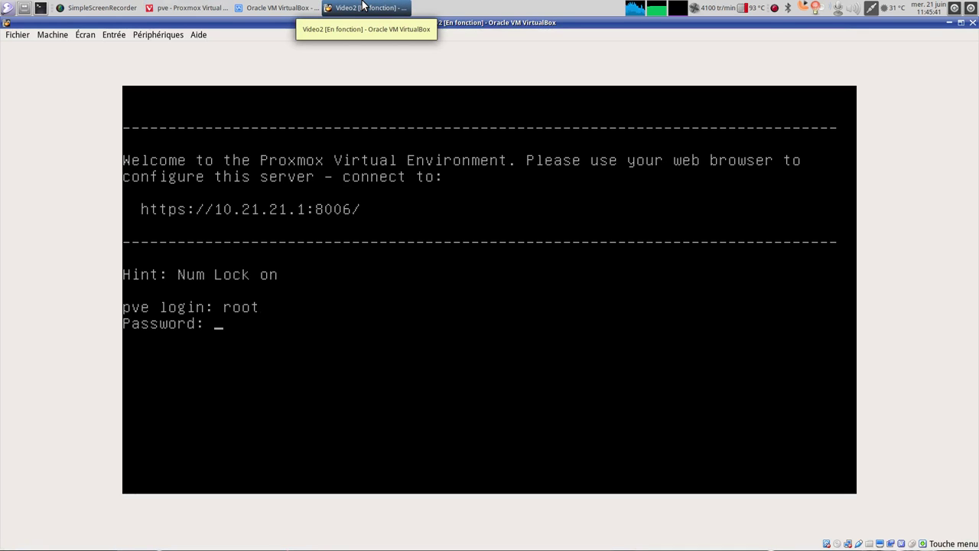
key("Return")
- Run apt update and apt install htop on the host
key("Return")
key("Return")
key("Return")
key("Return")
key("Return")
key("Return")
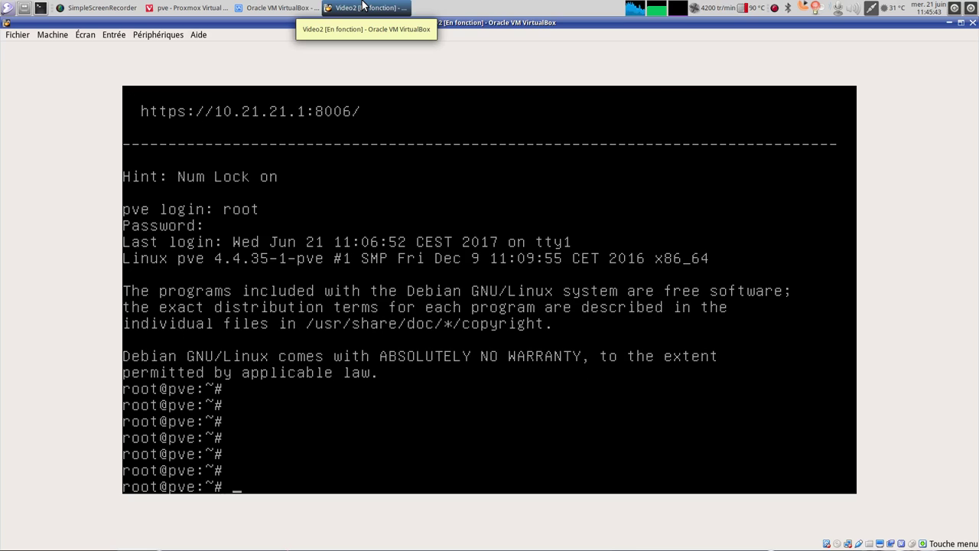
type("apt update")
key("Return")
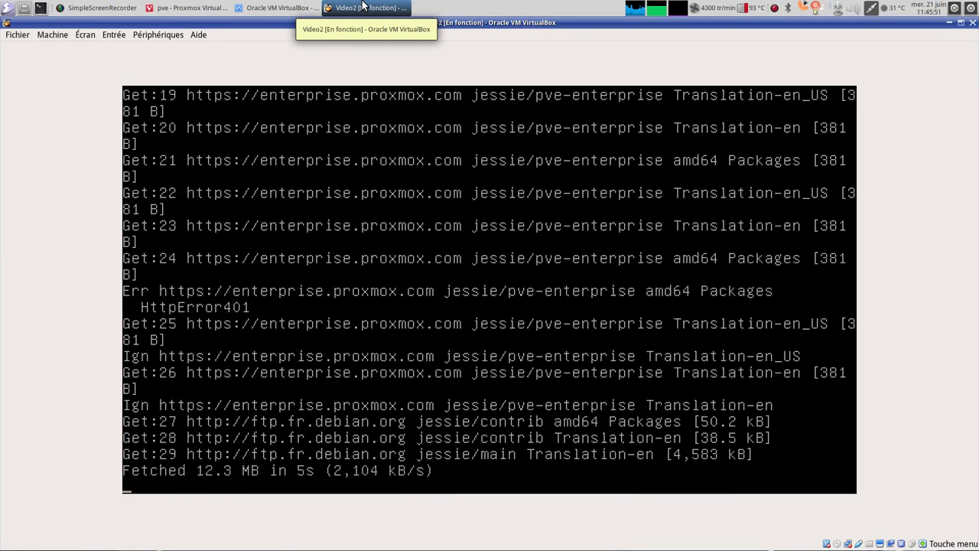
type("op")
key("Return")
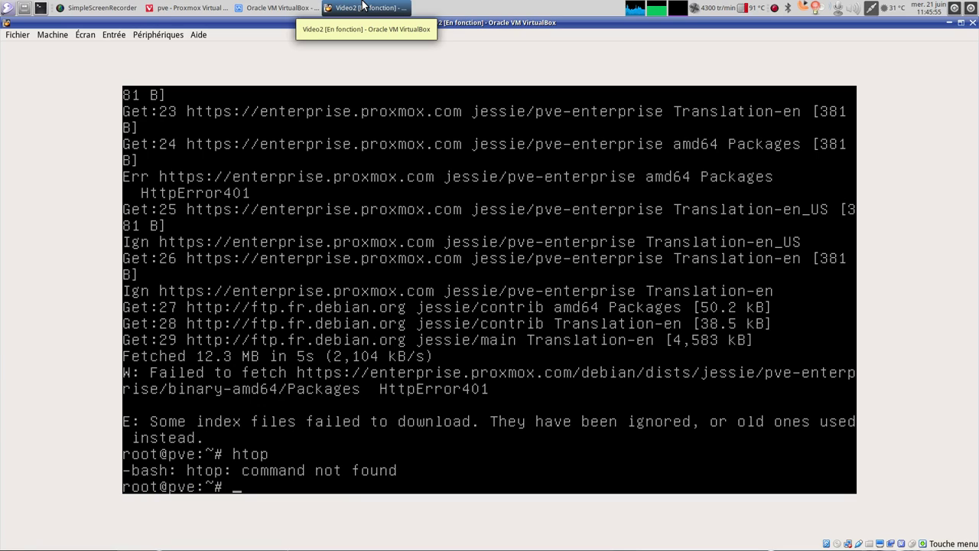
type("apt install h")
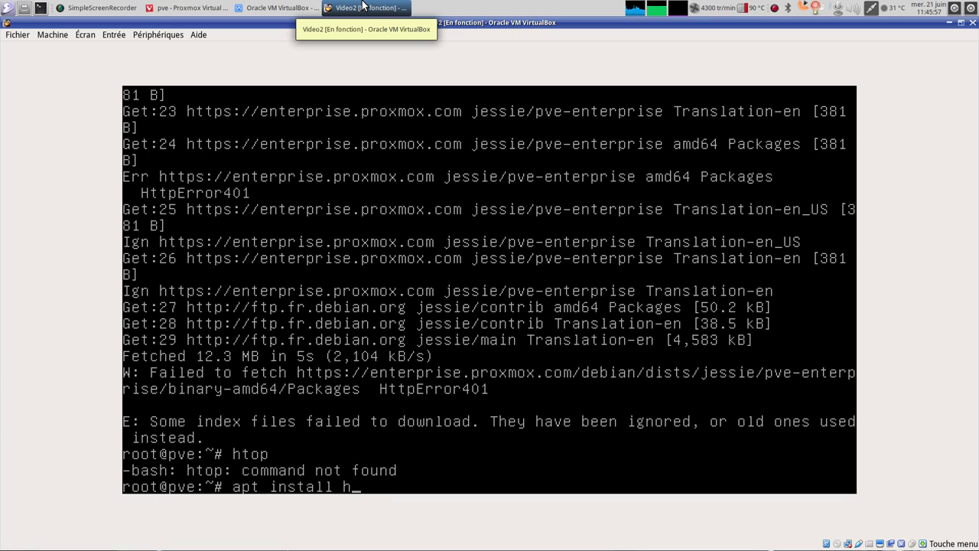
type("top")
key("Return")
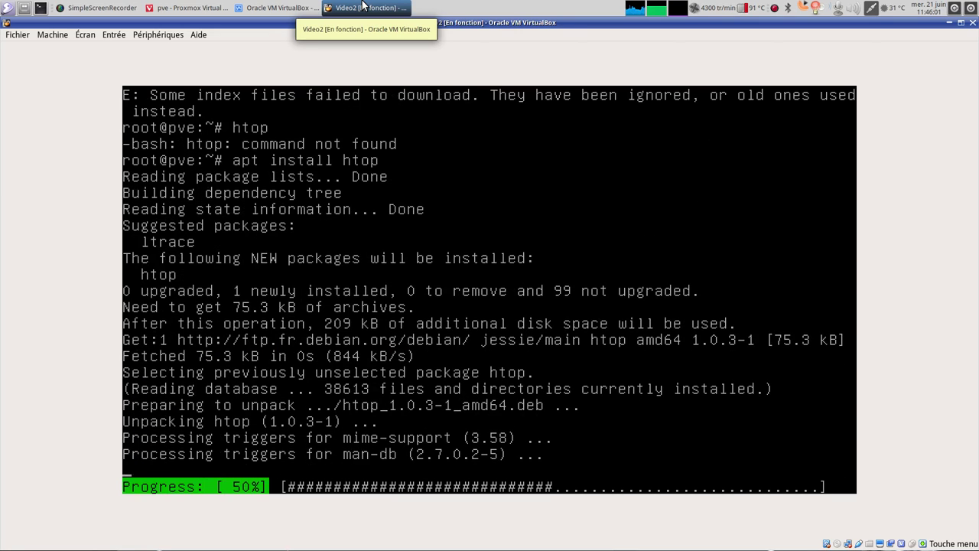
type("top")
- Run top, then htop to monitor the host, and minimize the VirtualBox window
key("Return")
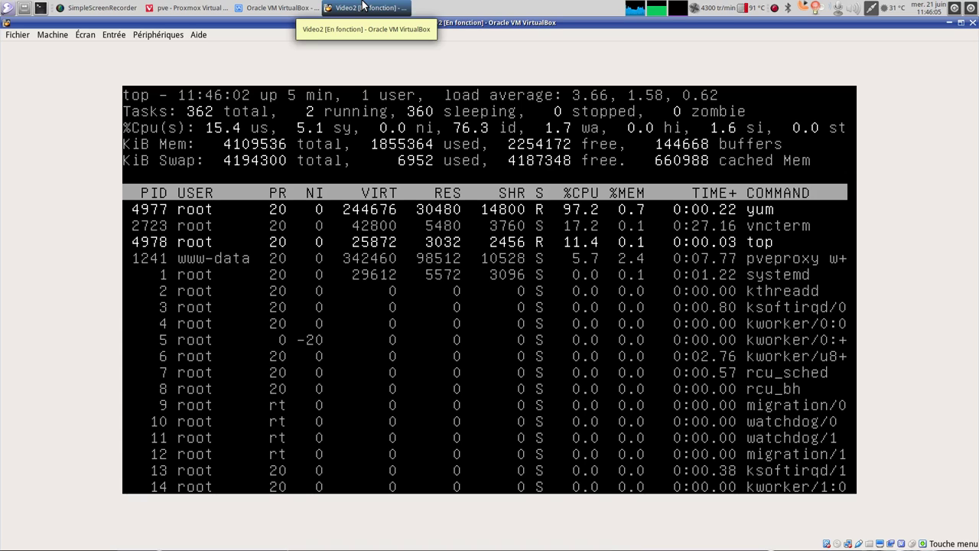
type("qtop")
key("Home")
type("h")
key("Return")
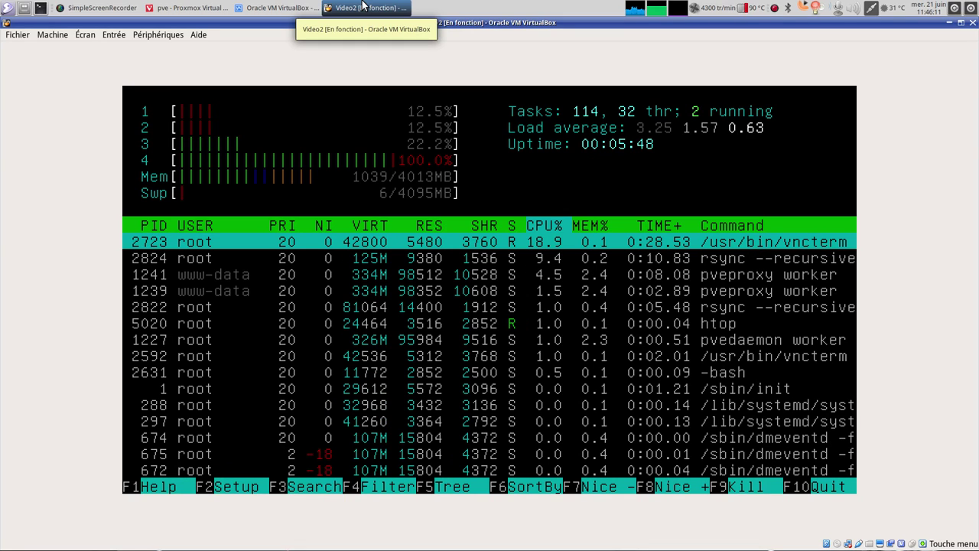
left_click(396, 9)
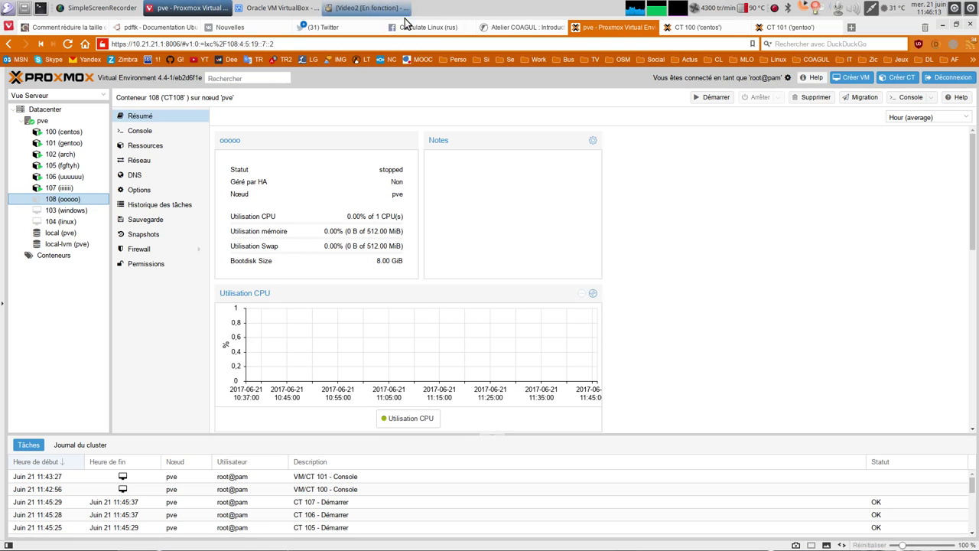
- Start container 108 and briefly check the htop console
left_click(712, 97)
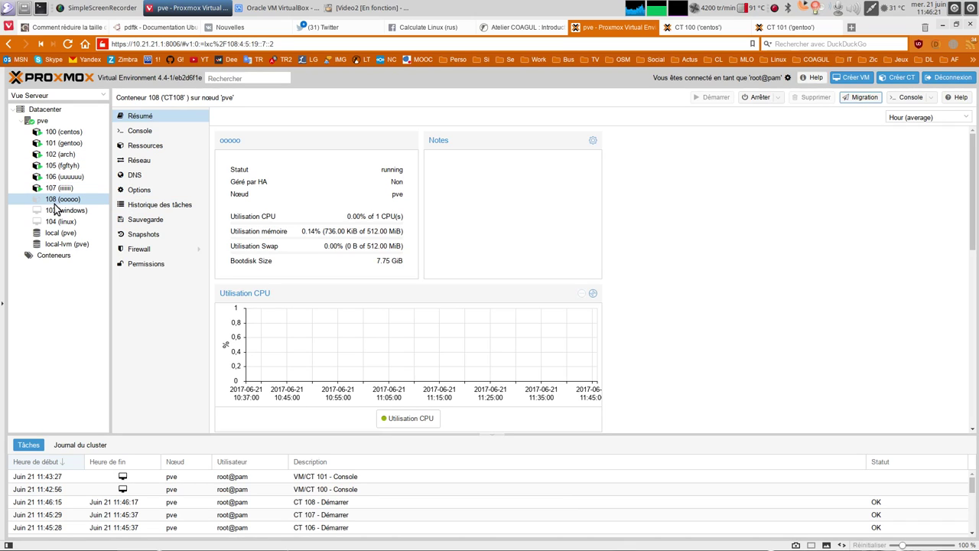
left_click(367, 8)
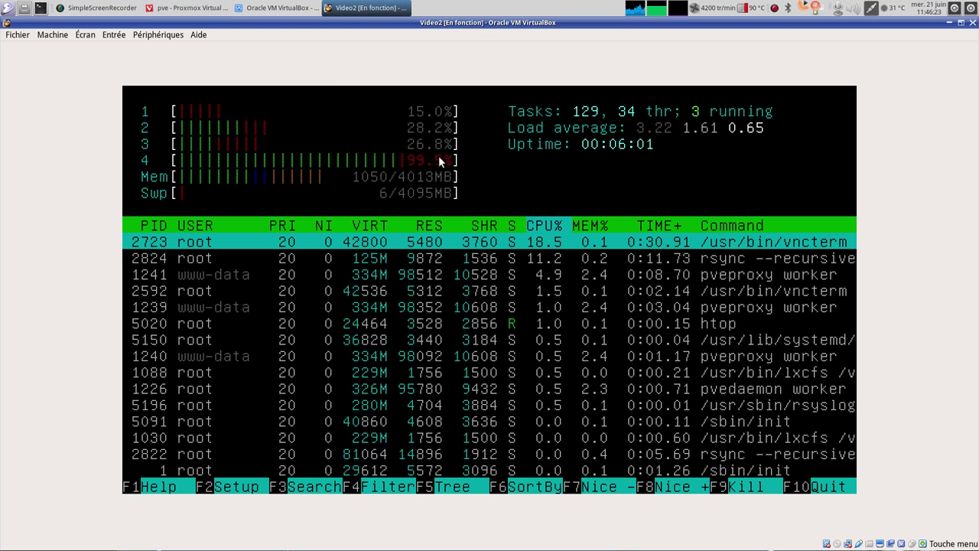
left_click(397, 7)
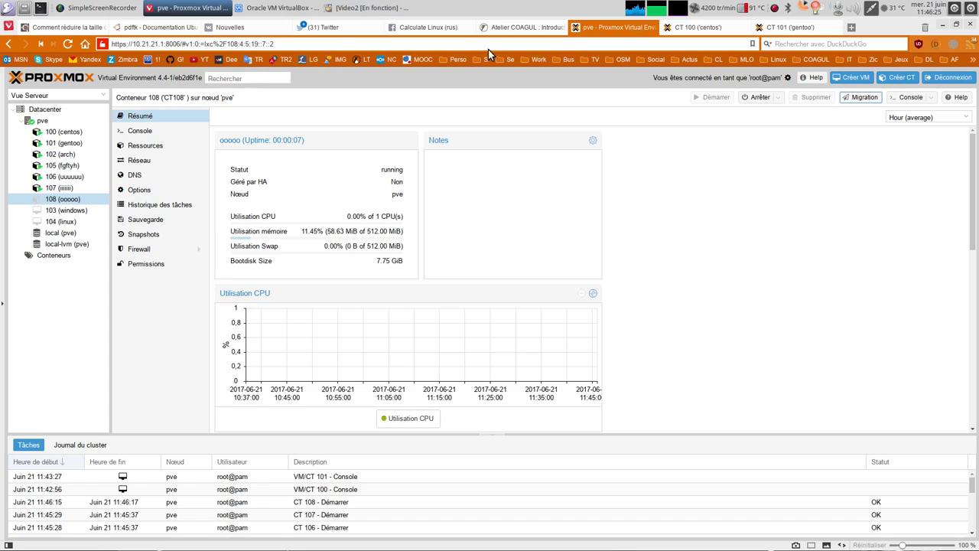
- Check the CT 100 and CT 101 console tabs, then show the pve node summary
left_click(703, 28)
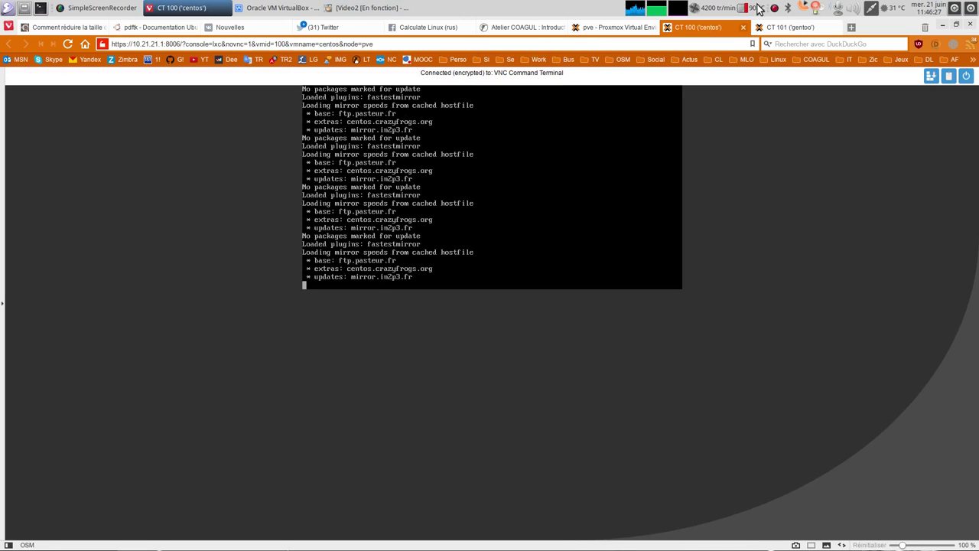
left_click(779, 27)
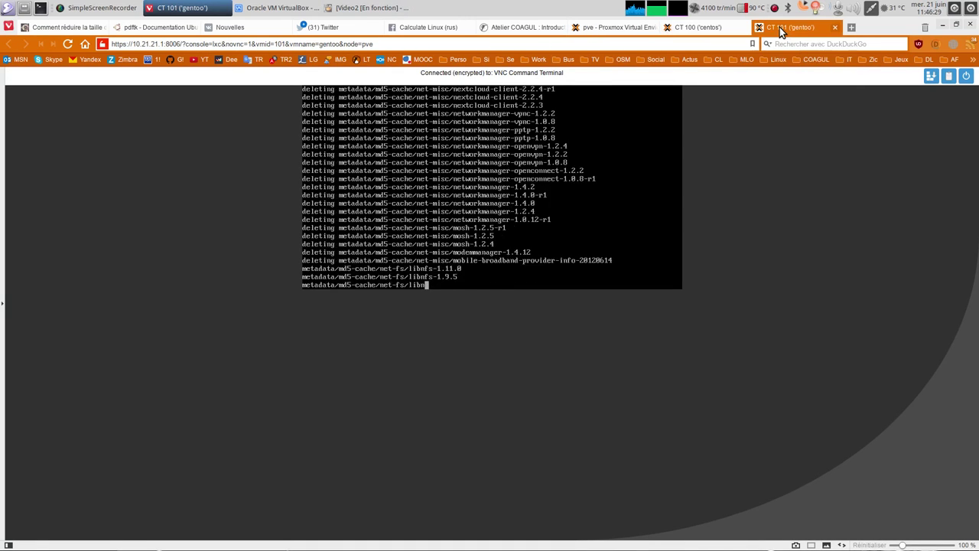
left_click(599, 28)
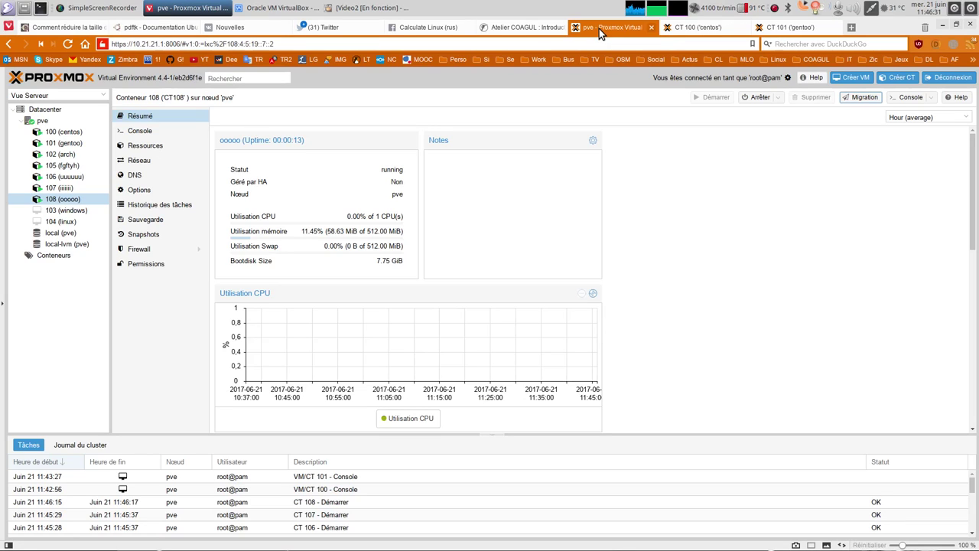
left_click(42, 120)
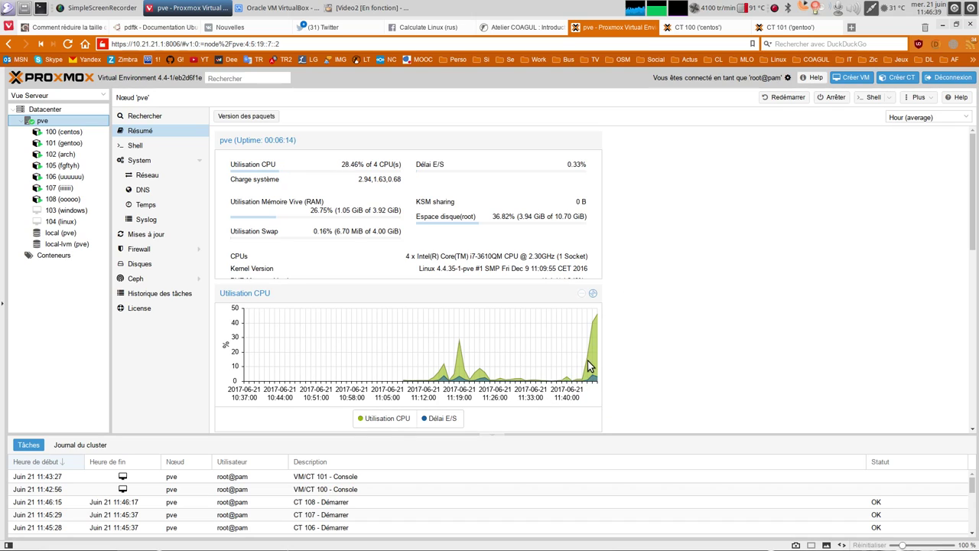
- Review the pve node's CPU, load, memory and network charts at the Hour (average) timeframe
scroll(589, 367, "down", 5)
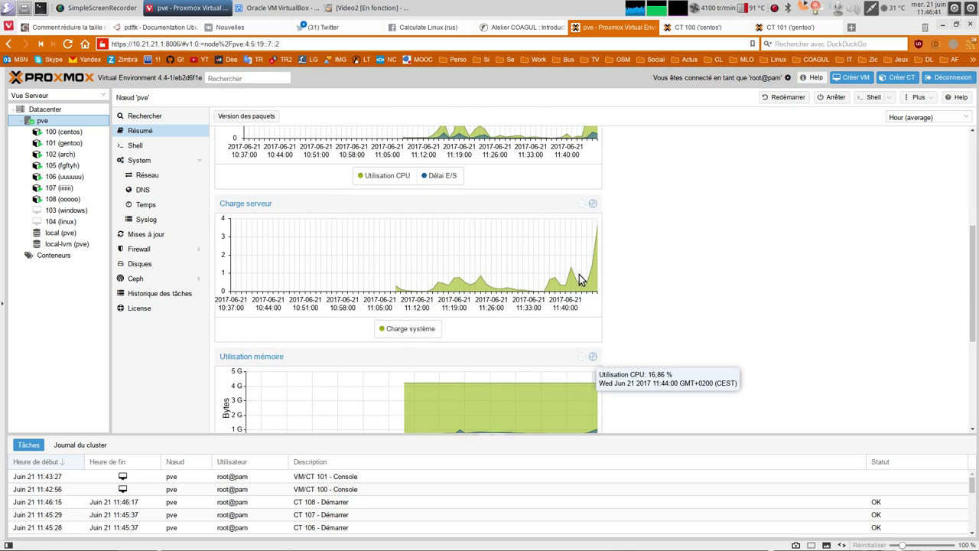
scroll(641, 229, "down", 3)
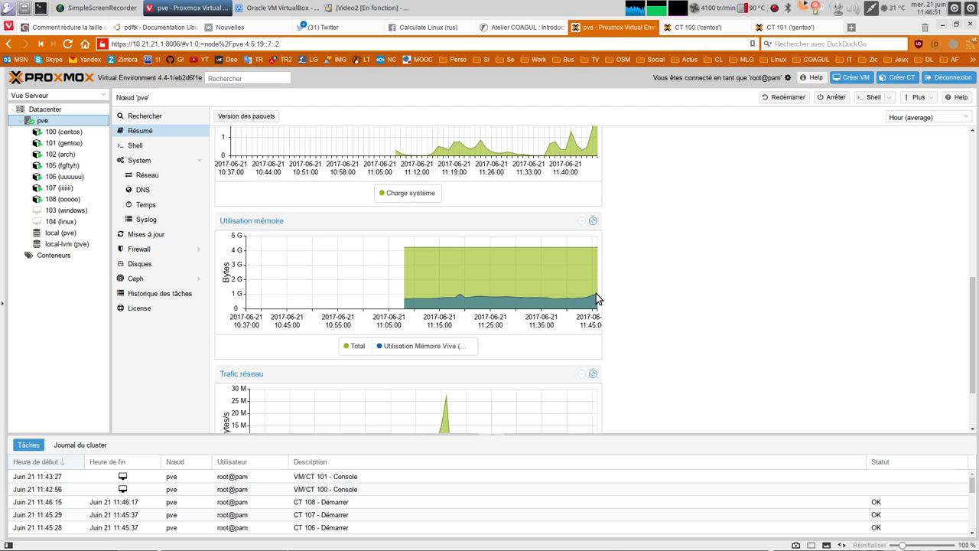
mouse_move(596, 298)
scroll(625, 262, "down", 2)
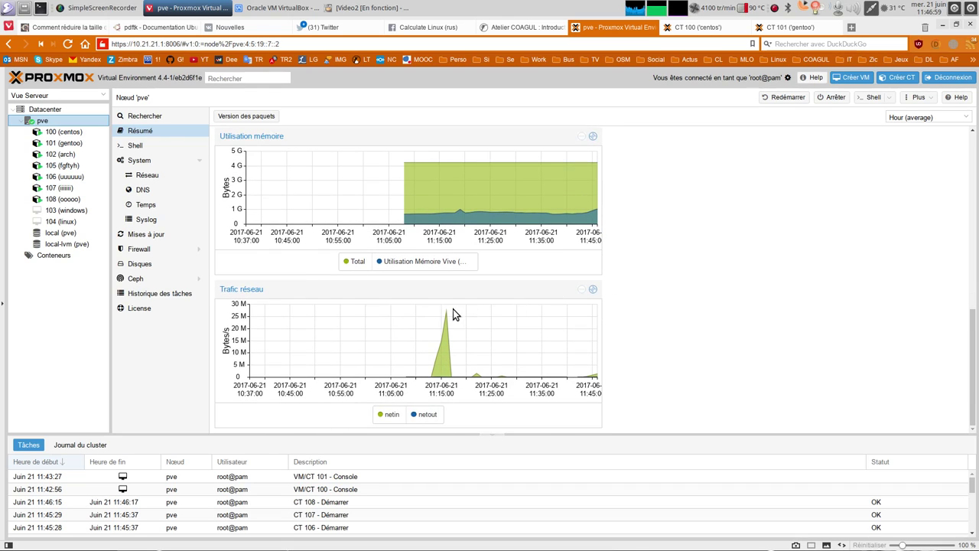
scroll(527, 212, "up", 5)
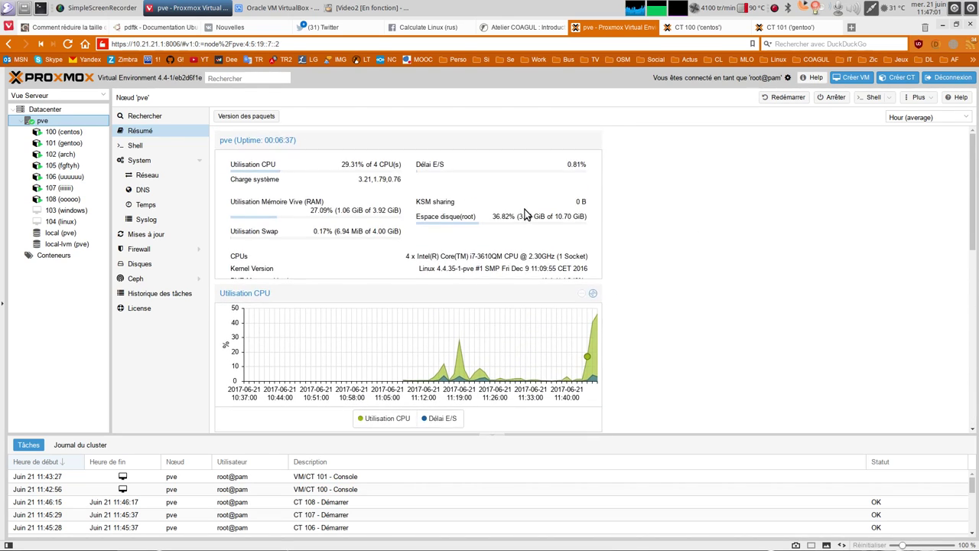
left_click(932, 120)
left_click(920, 128)
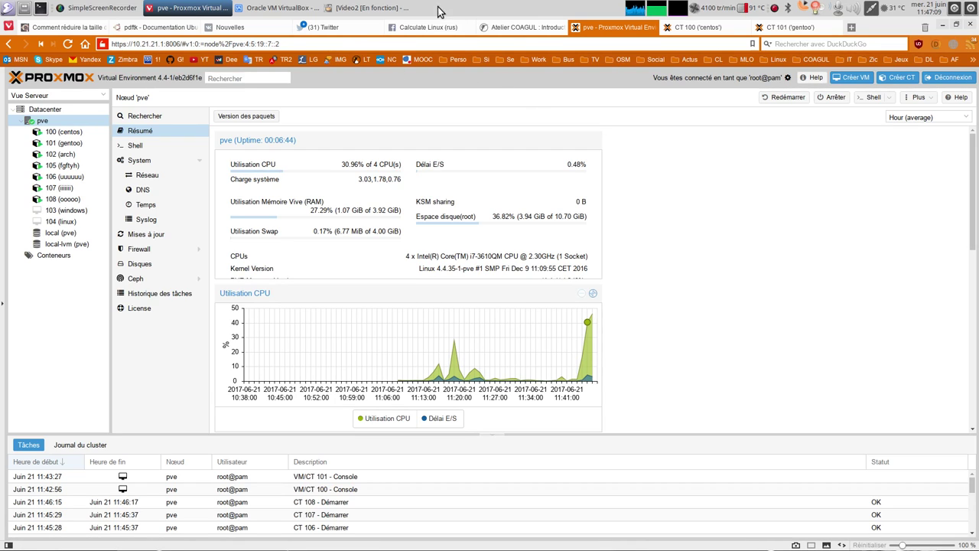
- Glance at the htop console, then list all server resources, including containers 100–108 and VMs 103–104
left_click(384, 14)
left_click(384, 13)
scroll(646, 271, "down", 5)
scroll(633, 269, "up", 5)
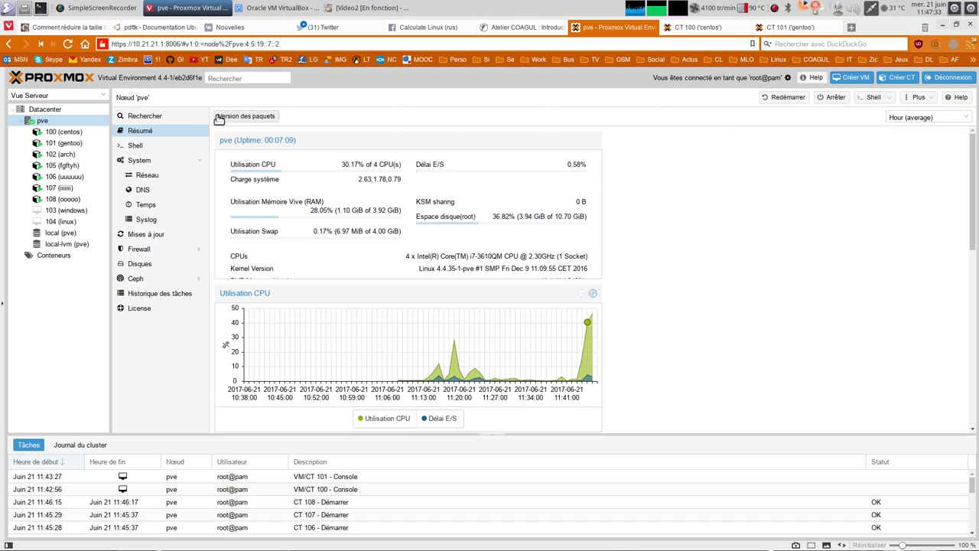
left_click(217, 79)
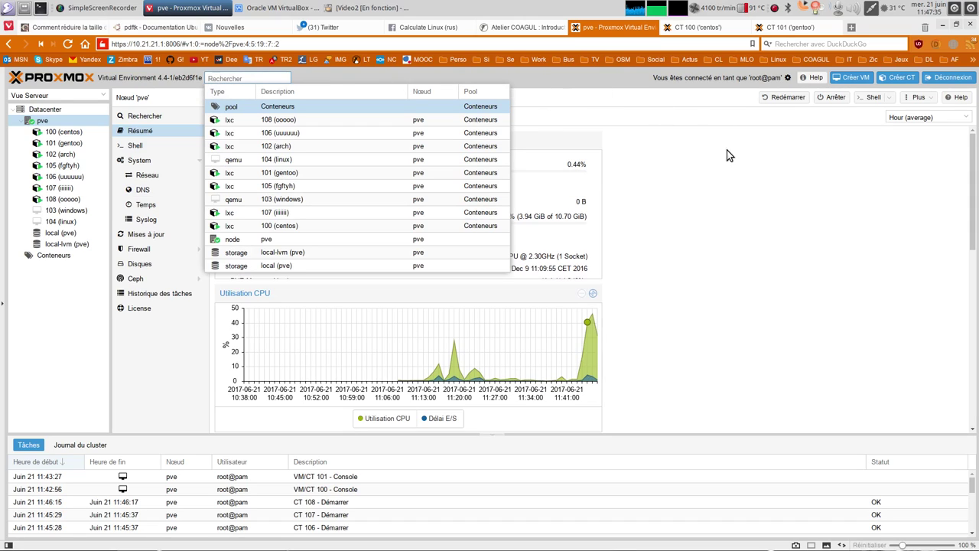